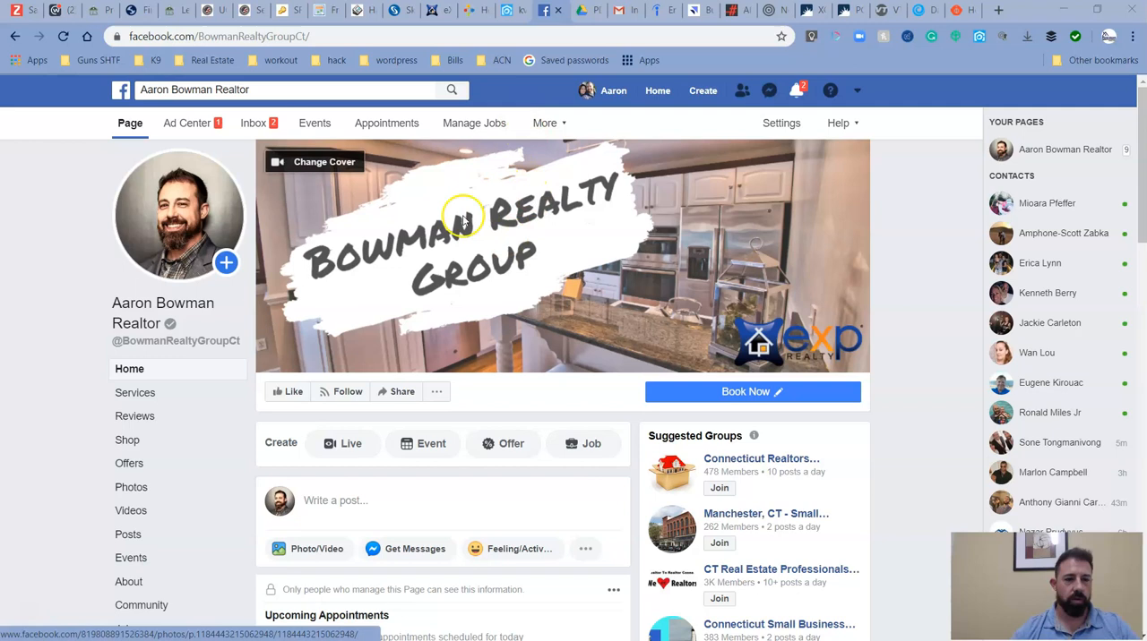
# Go from the Facebook business page to the ad account's Ads Manager campaign list.
pyautogui.click(858, 91)
pyautogui.click(794, 289)
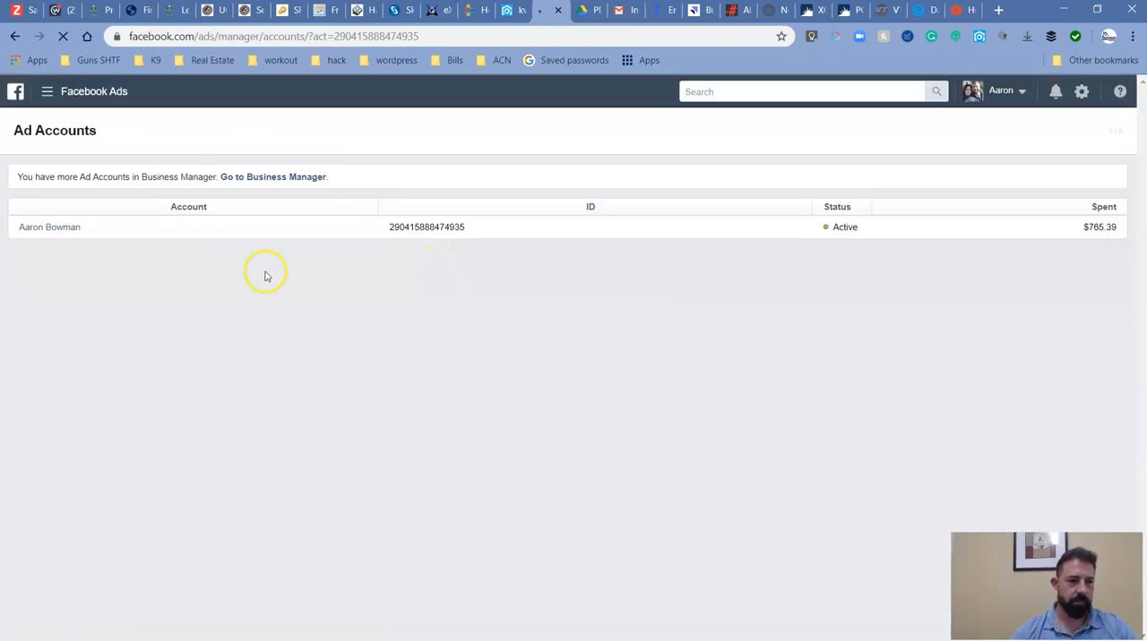
pyautogui.click(46, 91)
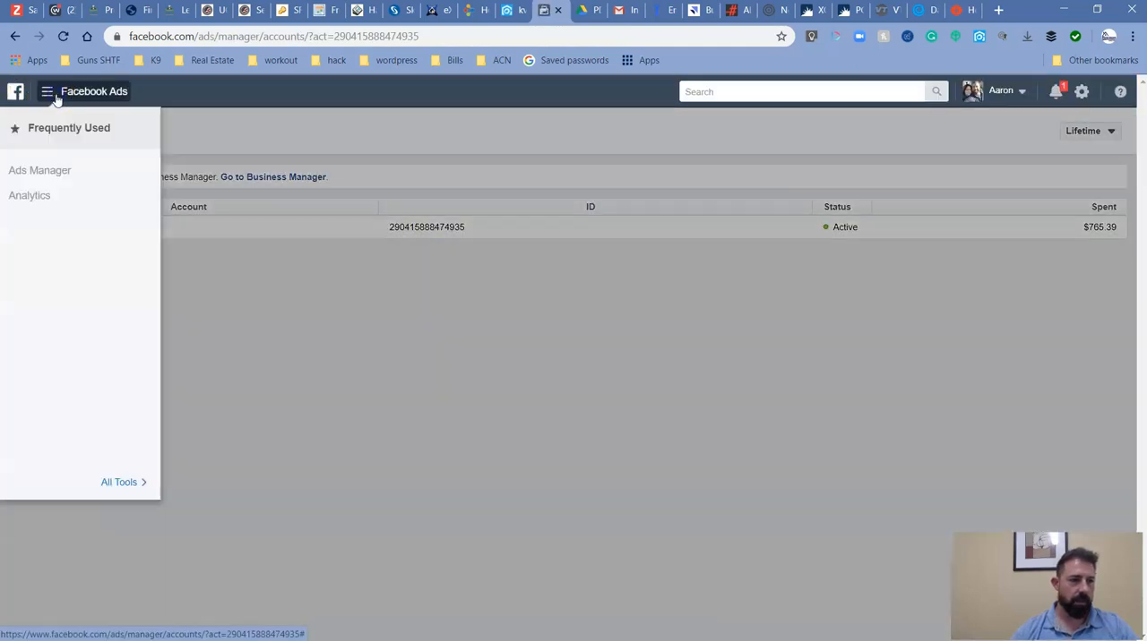
pyautogui.click(47, 171)
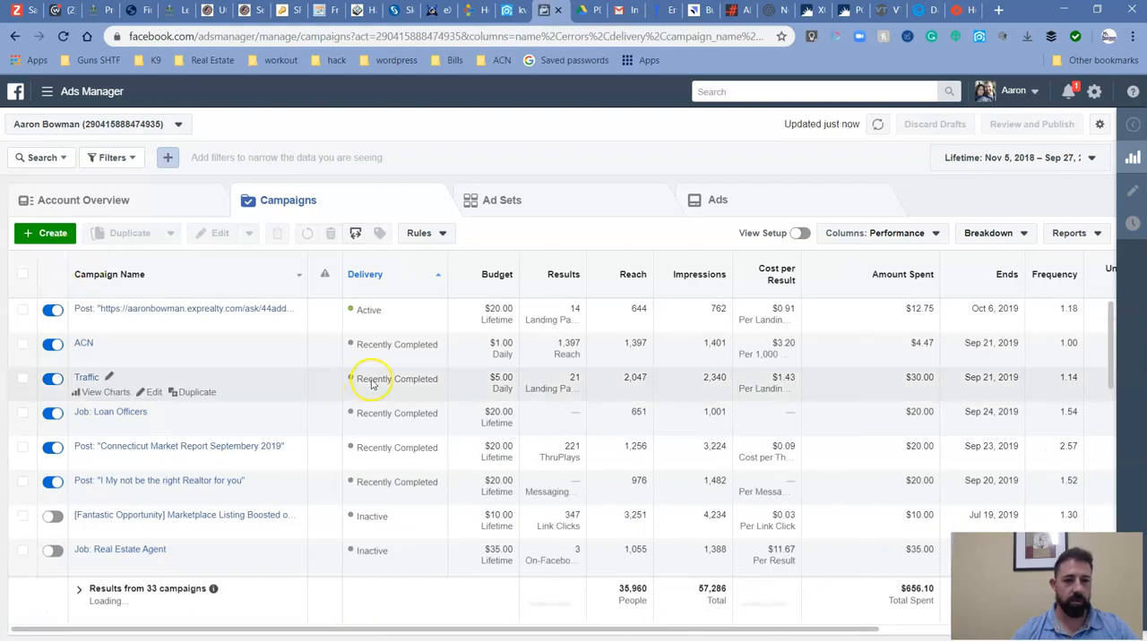
# Look through the existing campaigns, examining their delivery status, results, reach and amount spent.
pyautogui.scroll(-3, 660, 379)
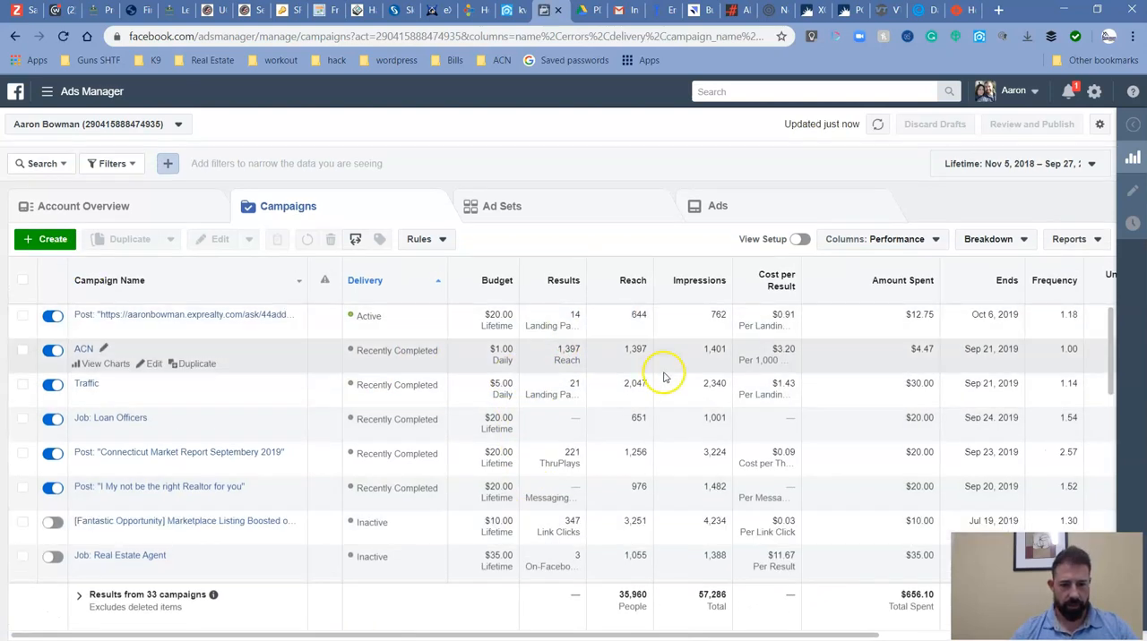
pyautogui.scroll(-4, 672, 397)
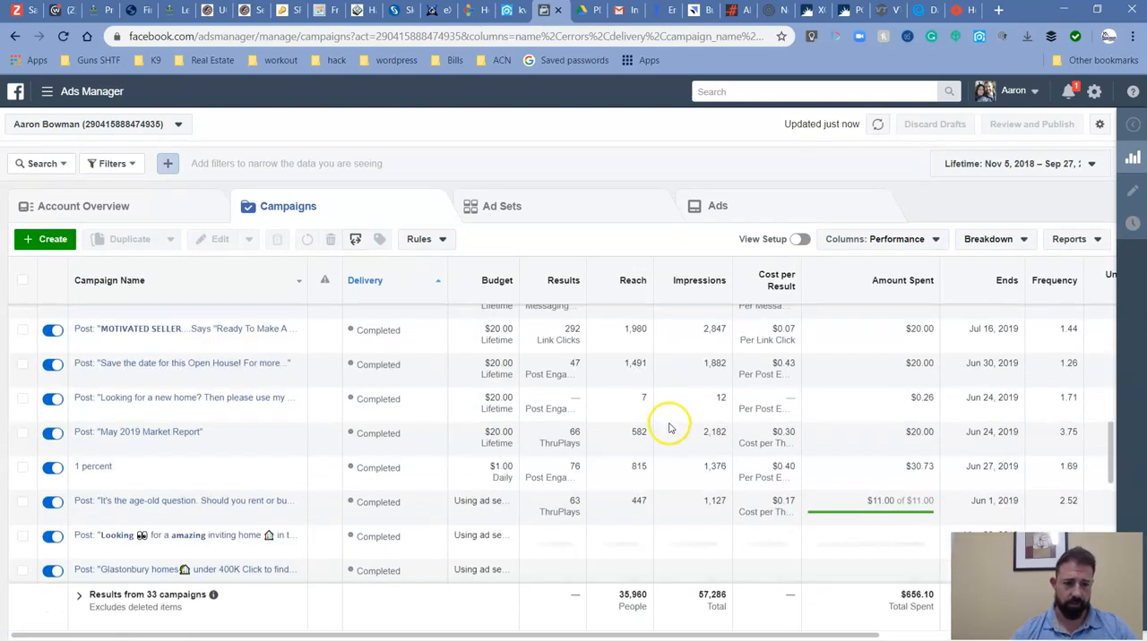
pyautogui.scroll(1, 669, 432)
pyautogui.scroll(-2, 667, 436)
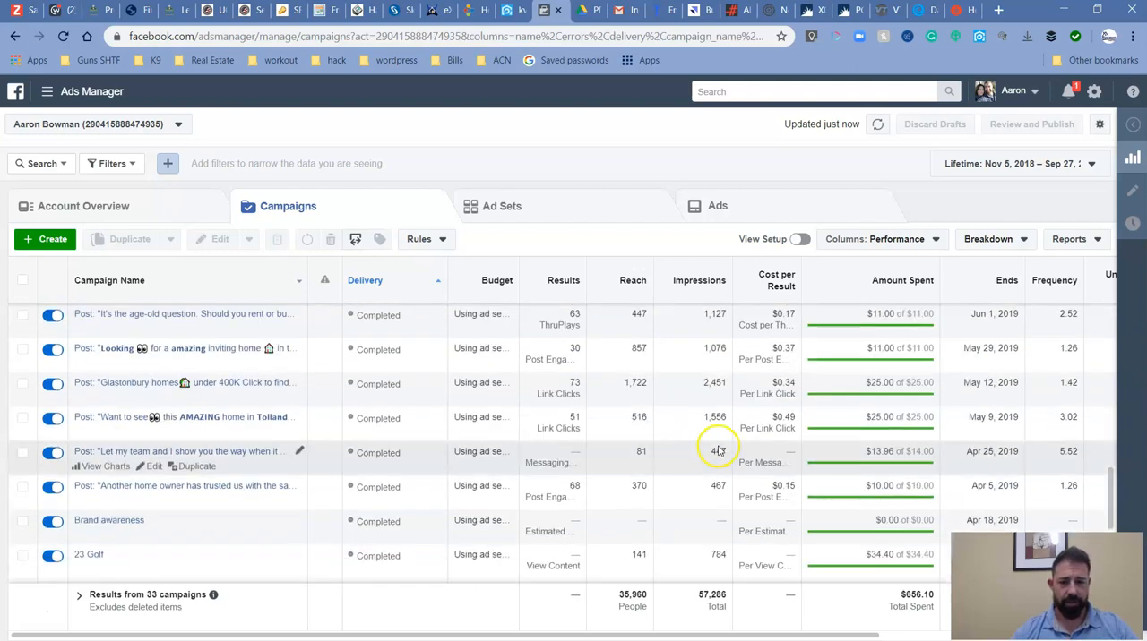
pyautogui.scroll(5, 712, 452)
pyautogui.scroll(1, 574, 394)
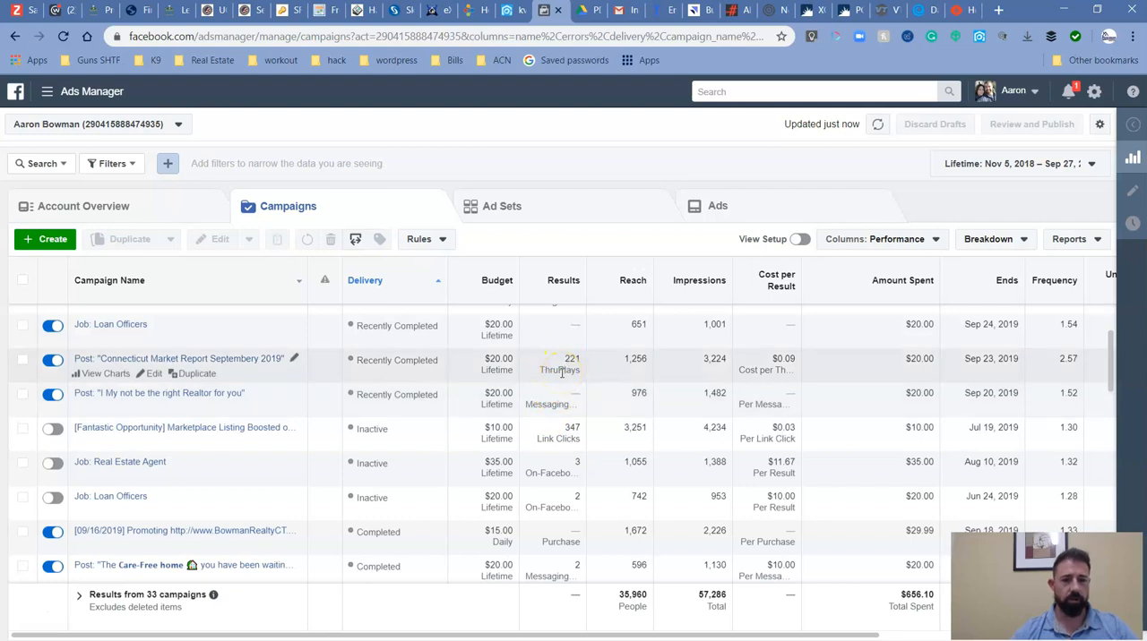
pyautogui.scroll(1, 563, 367)
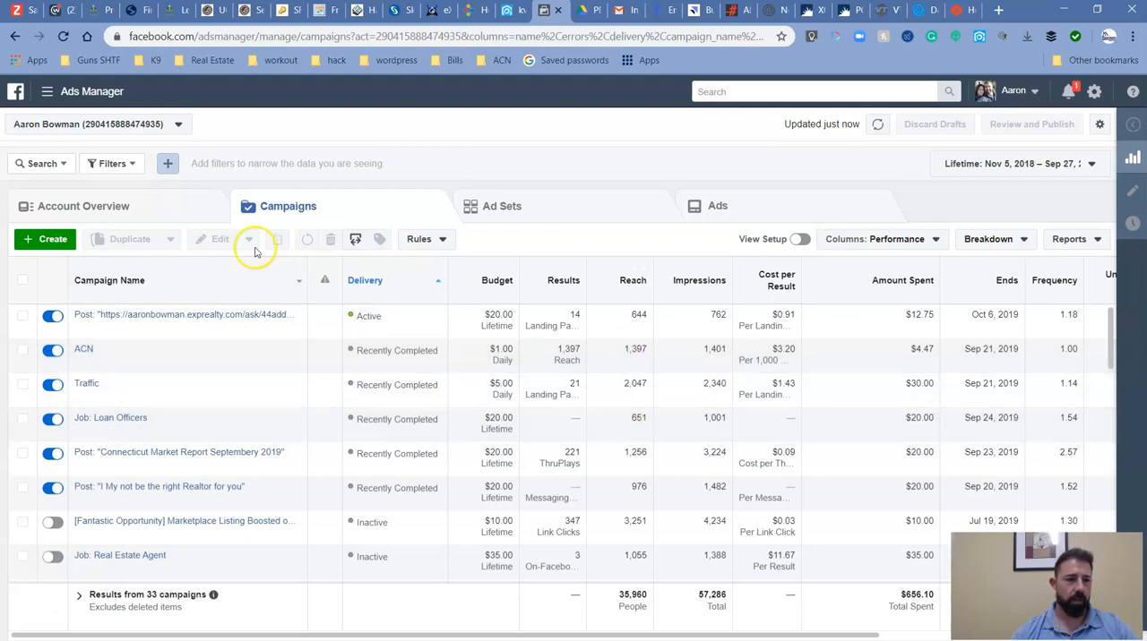
# Create a new campaign with Brand awareness as its marketing objective, without a Special Ad Category.
pyautogui.click(53, 239)
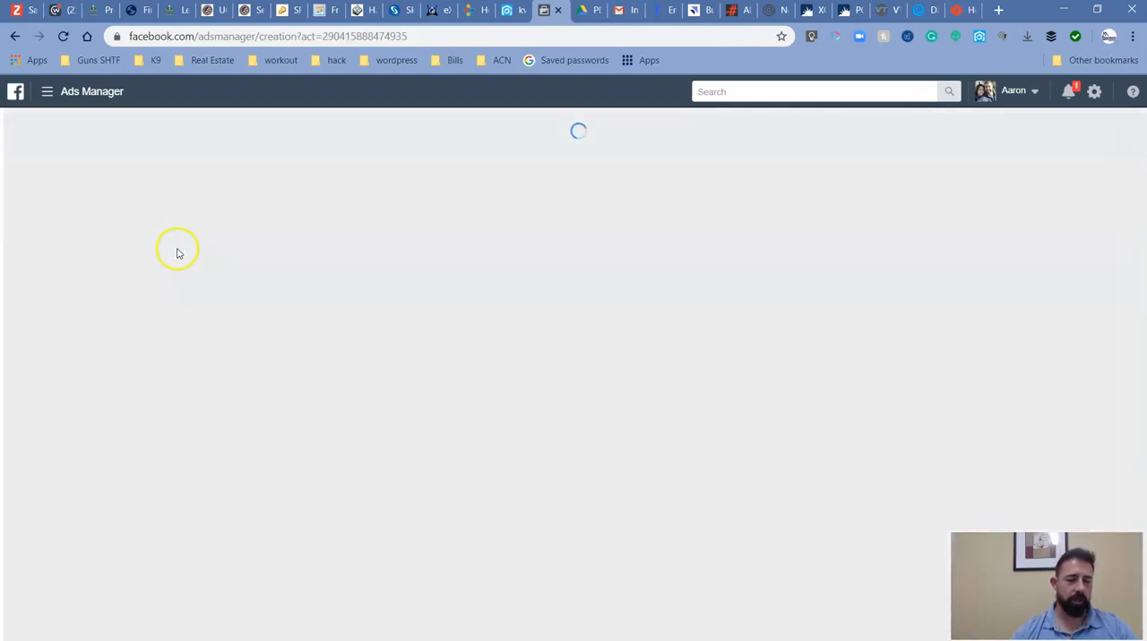
pyautogui.scroll(-2, 262, 212)
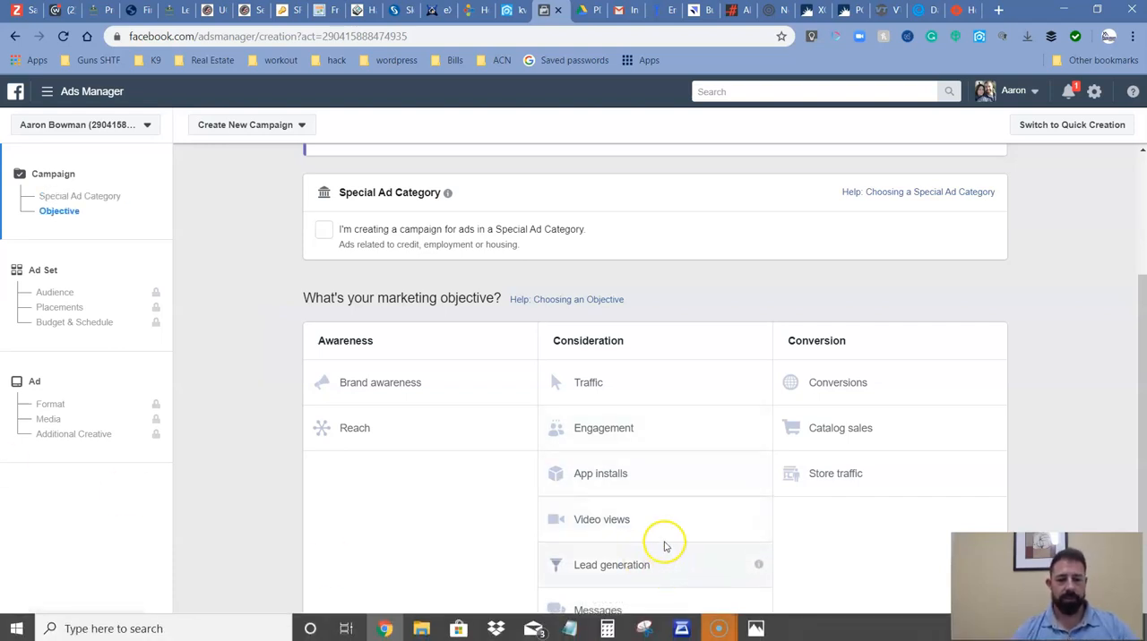
pyautogui.click(649, 392)
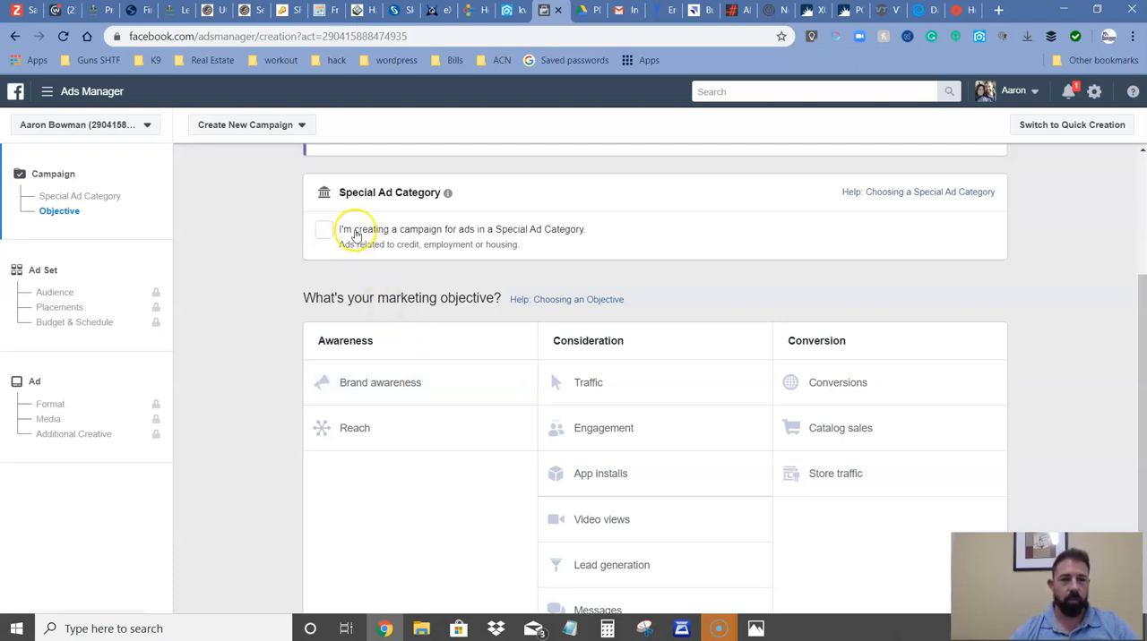
pyautogui.scroll(1, 363, 248)
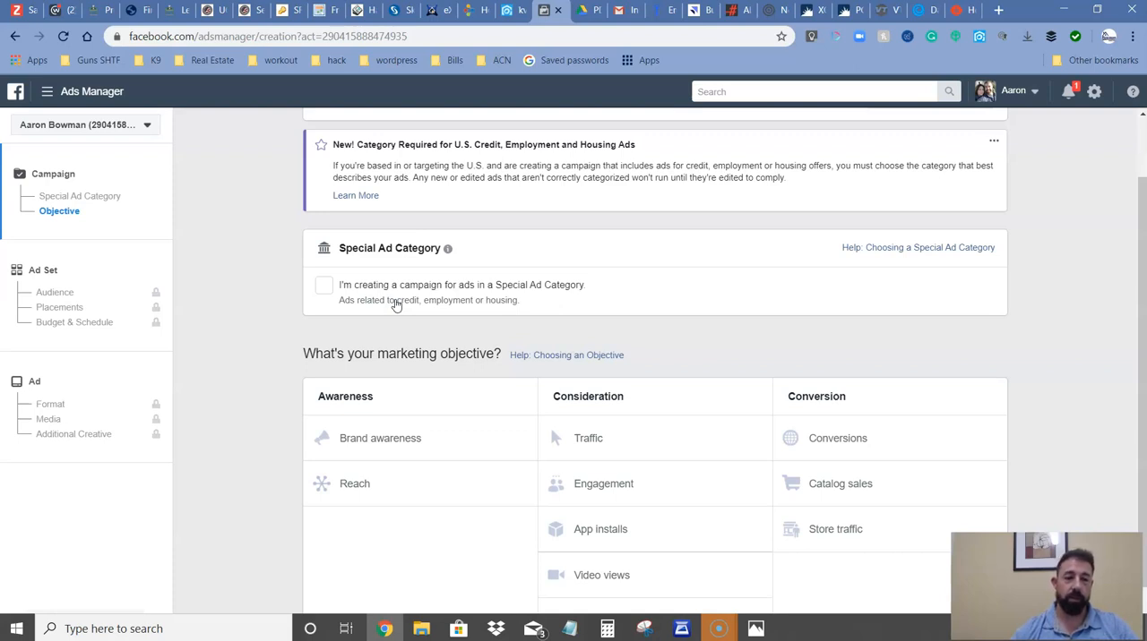
pyautogui.click(380, 438)
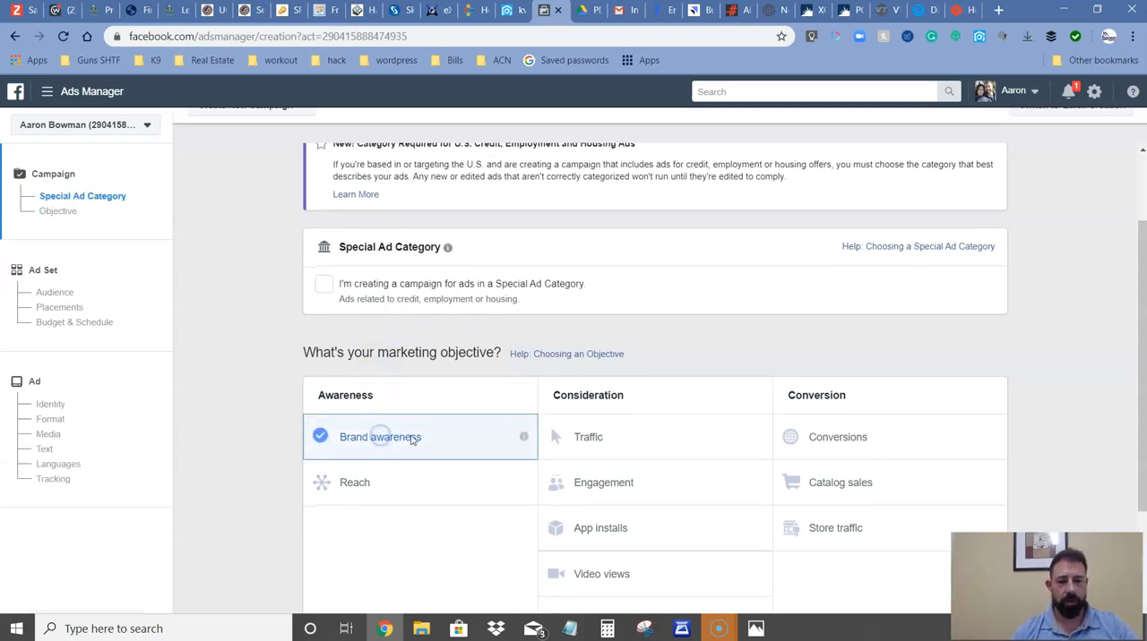
# Change the campaign budget to a Lifetime Budget of $20.
pyautogui.scroll(-1, 658, 291)
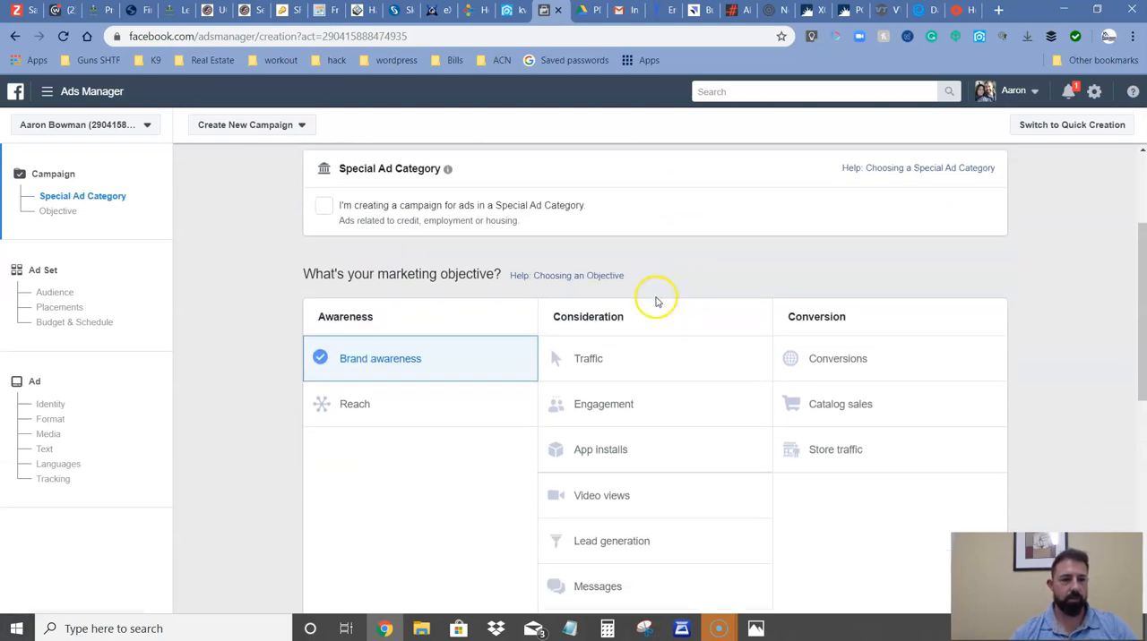
pyautogui.scroll(-6, 655, 302)
pyautogui.scroll(-2, 615, 354)
pyautogui.scroll(1, 637, 410)
pyautogui.click(701, 417)
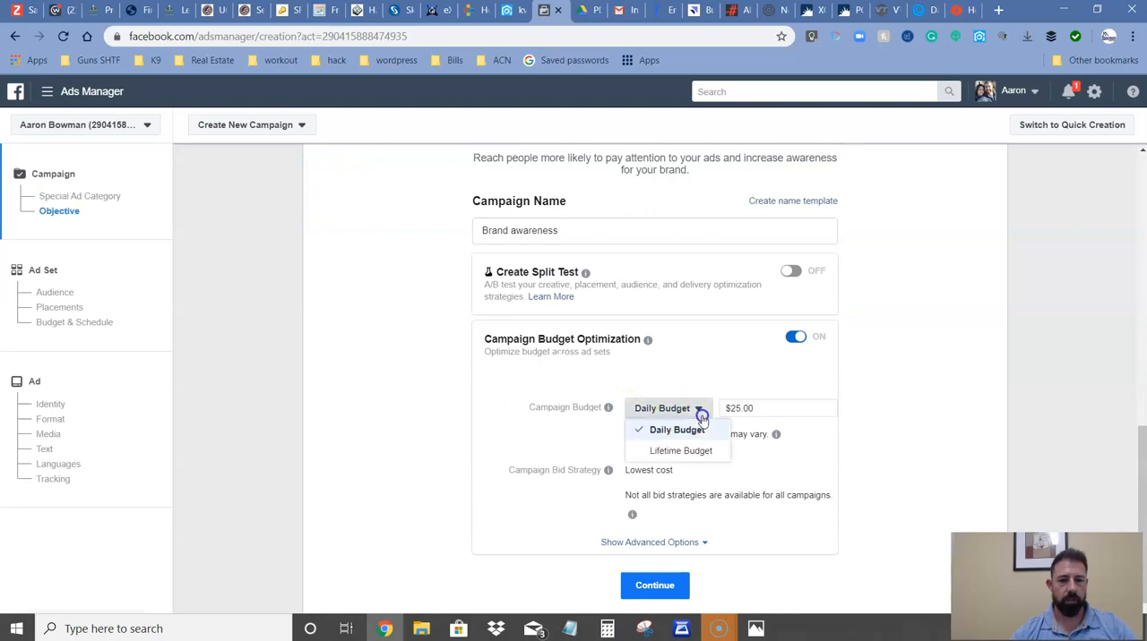
pyautogui.click(680, 449)
pyautogui.moveTo(761, 409); pyautogui.dragTo(733, 421)
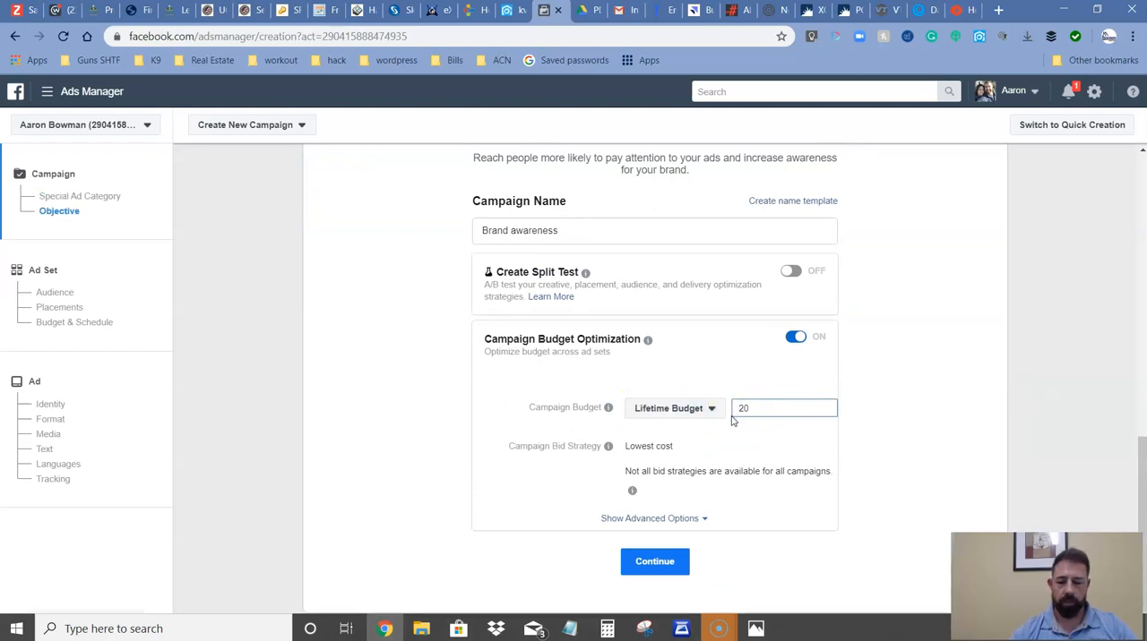
# Rename the campaign as EXP TEST and continue to the ad set with Campaign Budget Optimization turned off.
pyautogui.moveTo(583, 231); pyautogui.dragTo(441, 247)
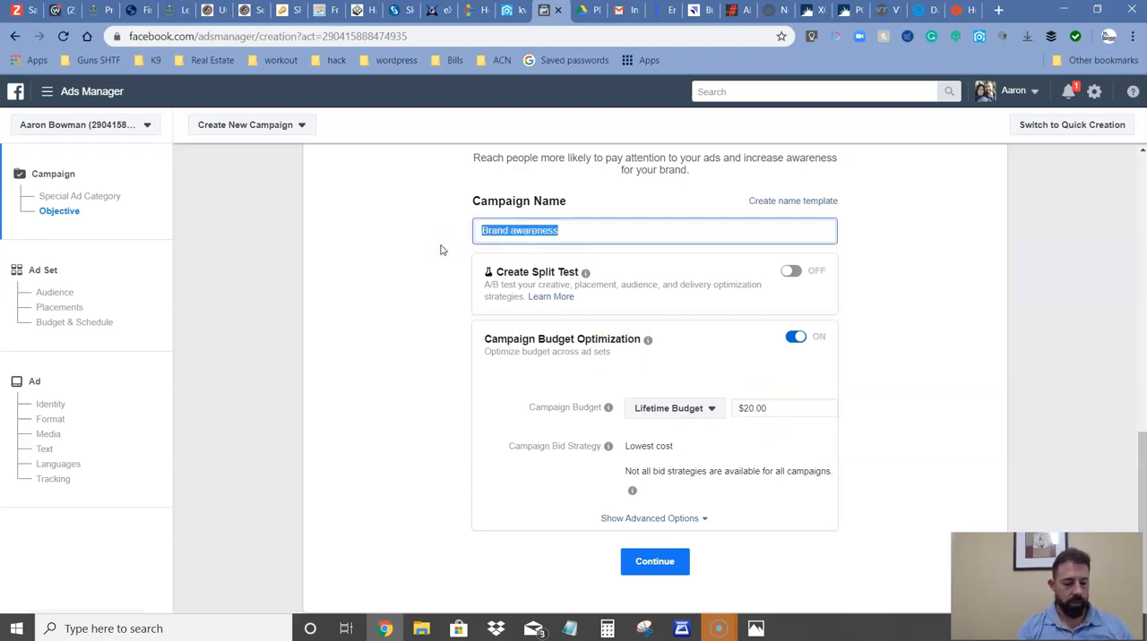
pyautogui.write('Es')
pyautogui.press('BackSpace')
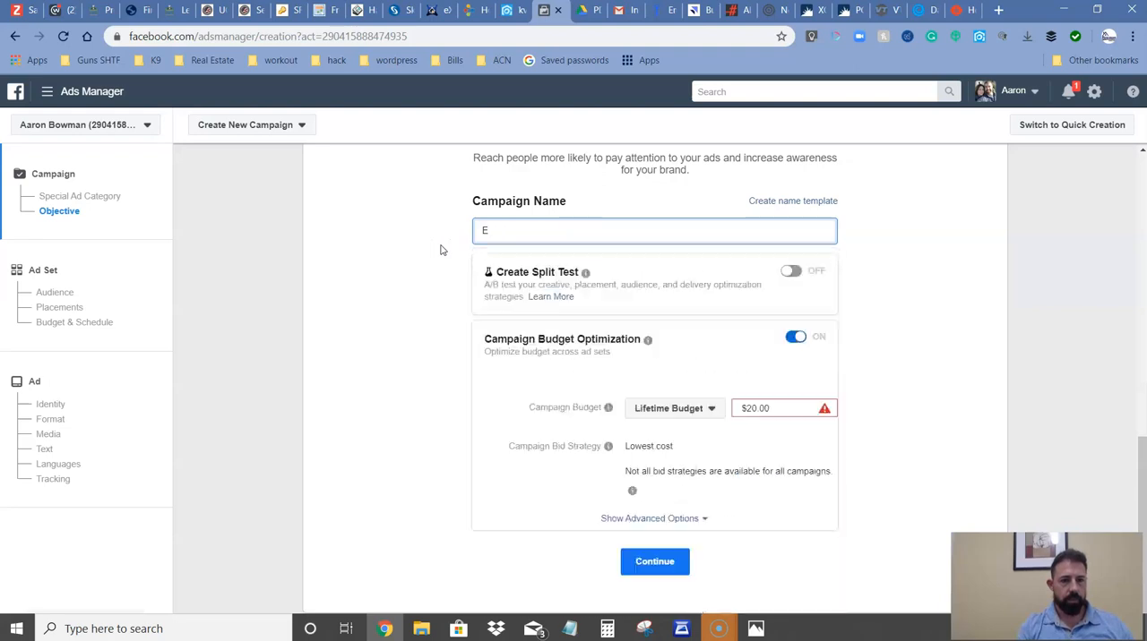
pyautogui.write('XP TEST')
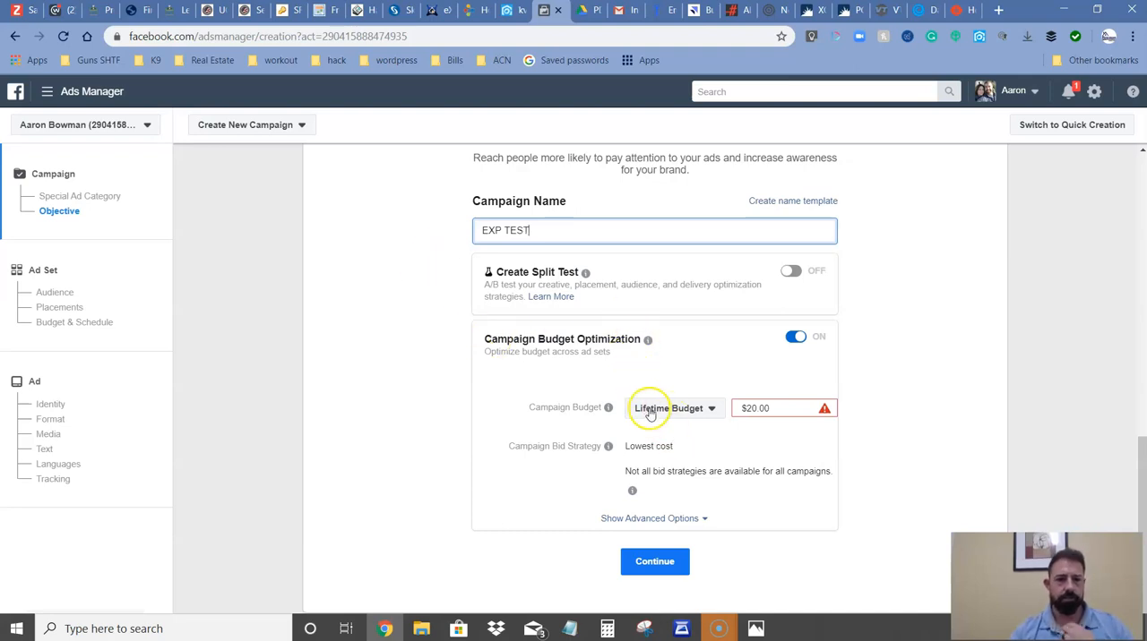
pyautogui.click(794, 337)
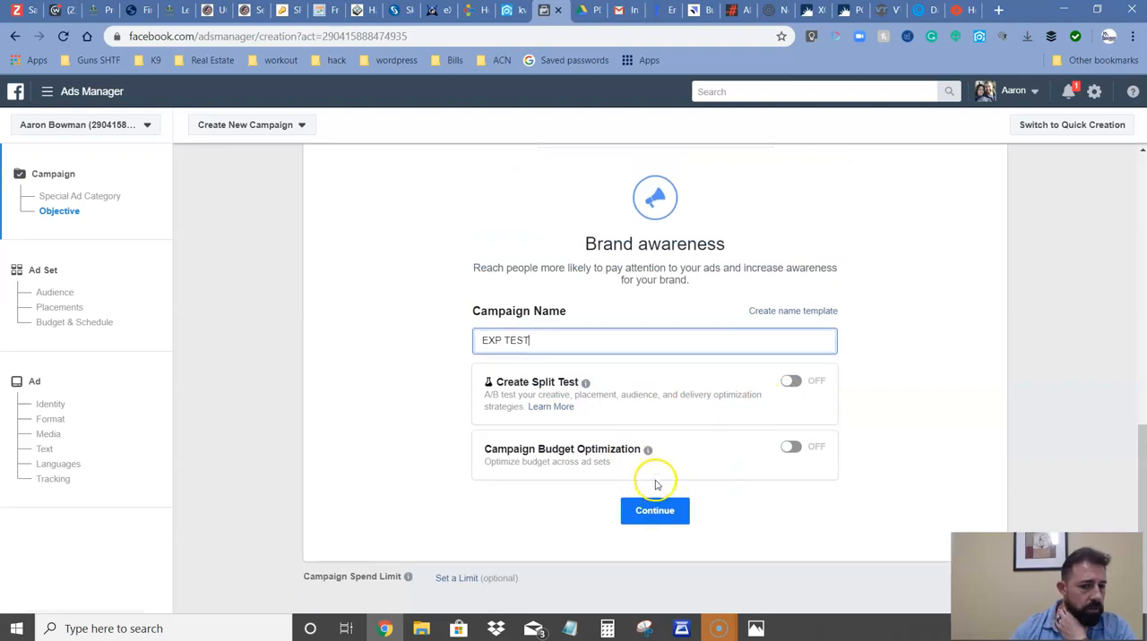
pyautogui.click(655, 513)
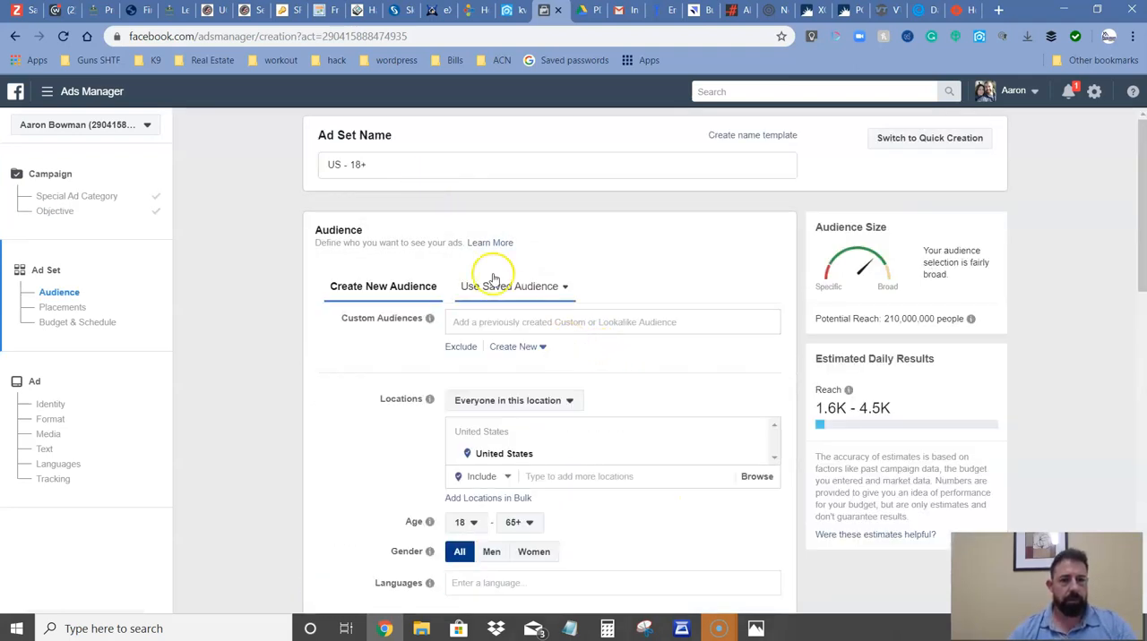
# Check which saved audiences are available for the ad set, and return to creating a new audience.
pyautogui.scroll(-1, 361, 206)
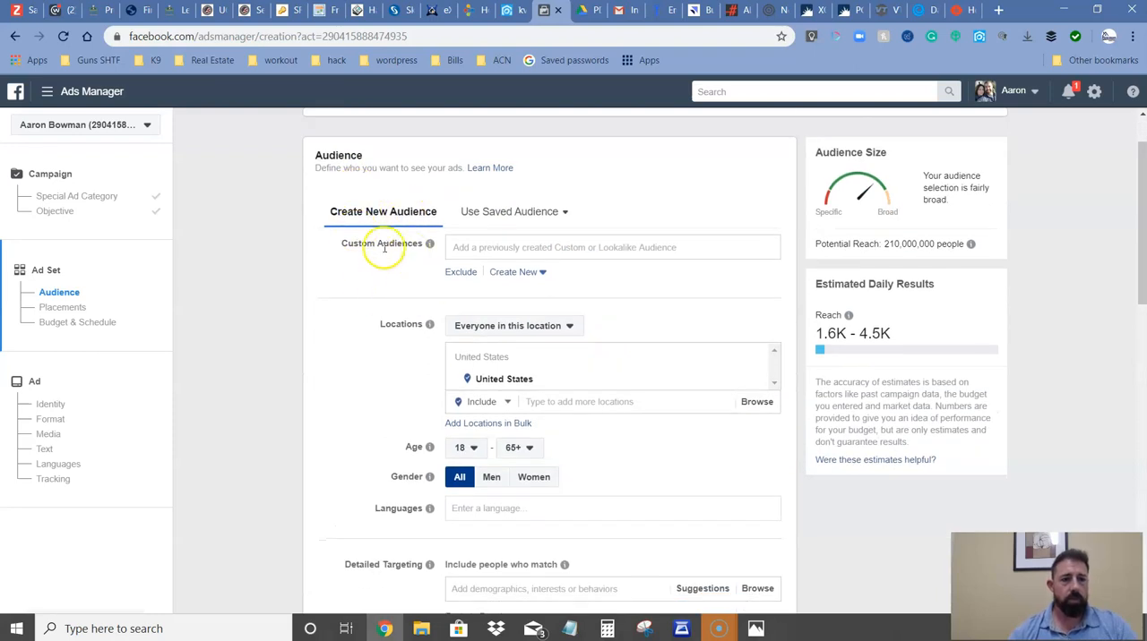
pyautogui.click(490, 214)
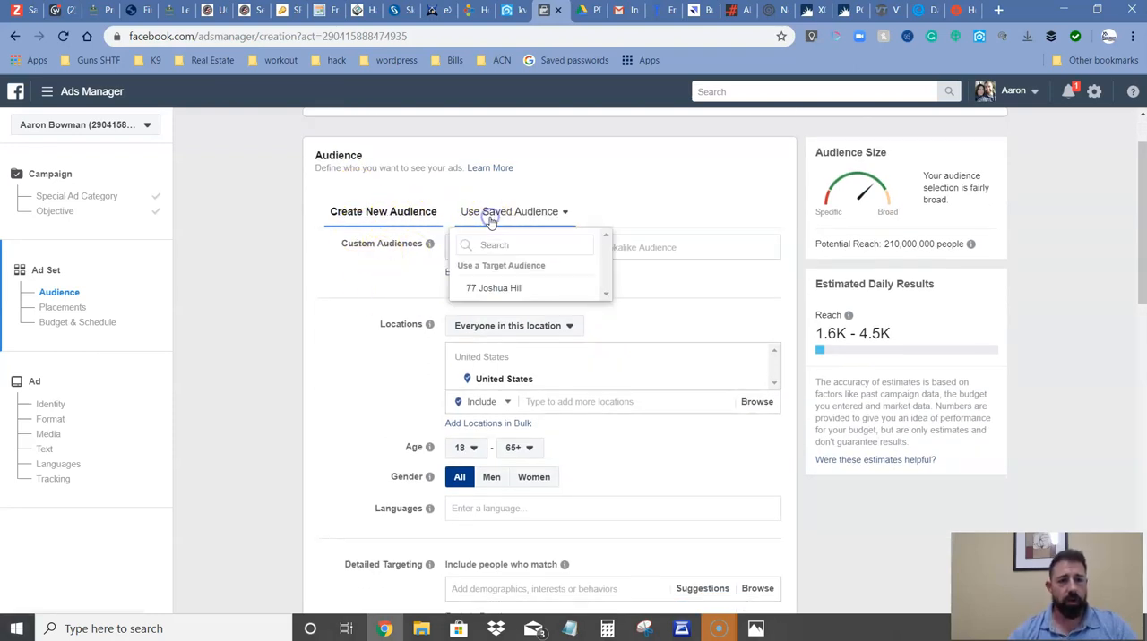
pyautogui.click(402, 212)
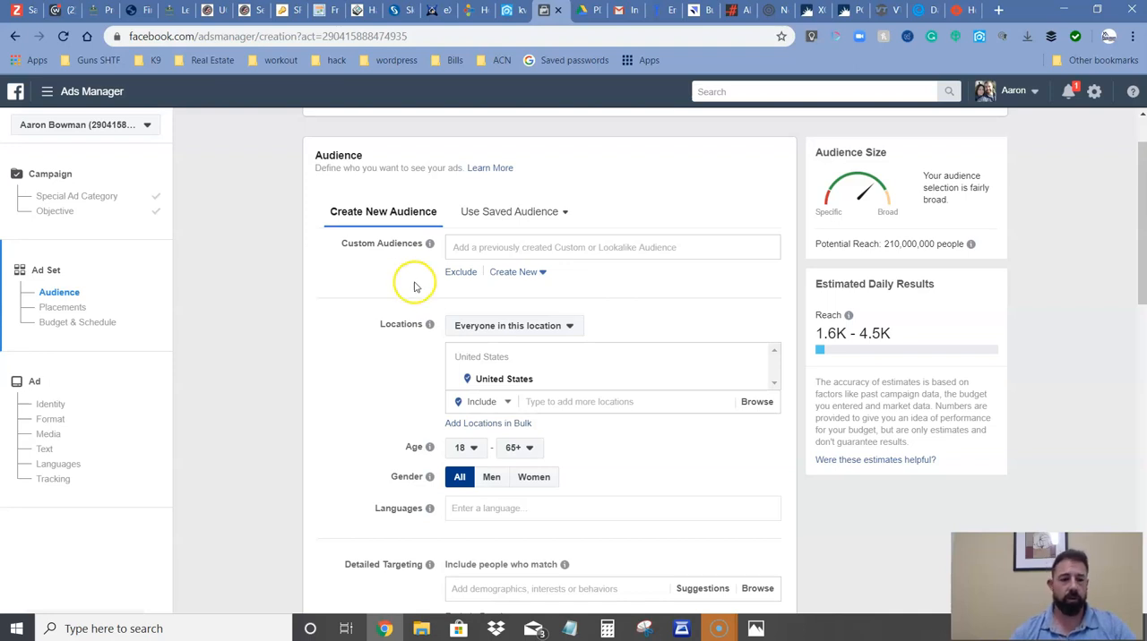
# Change the new audience's targeted location to Connecticut.
pyautogui.click(561, 410)
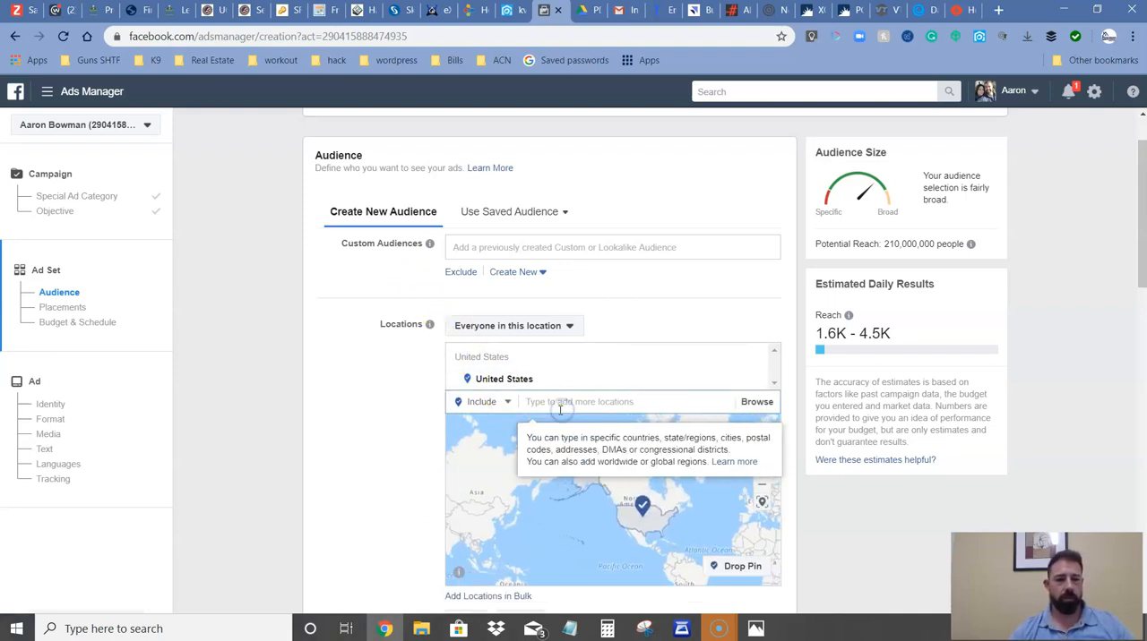
pyautogui.write('Co')
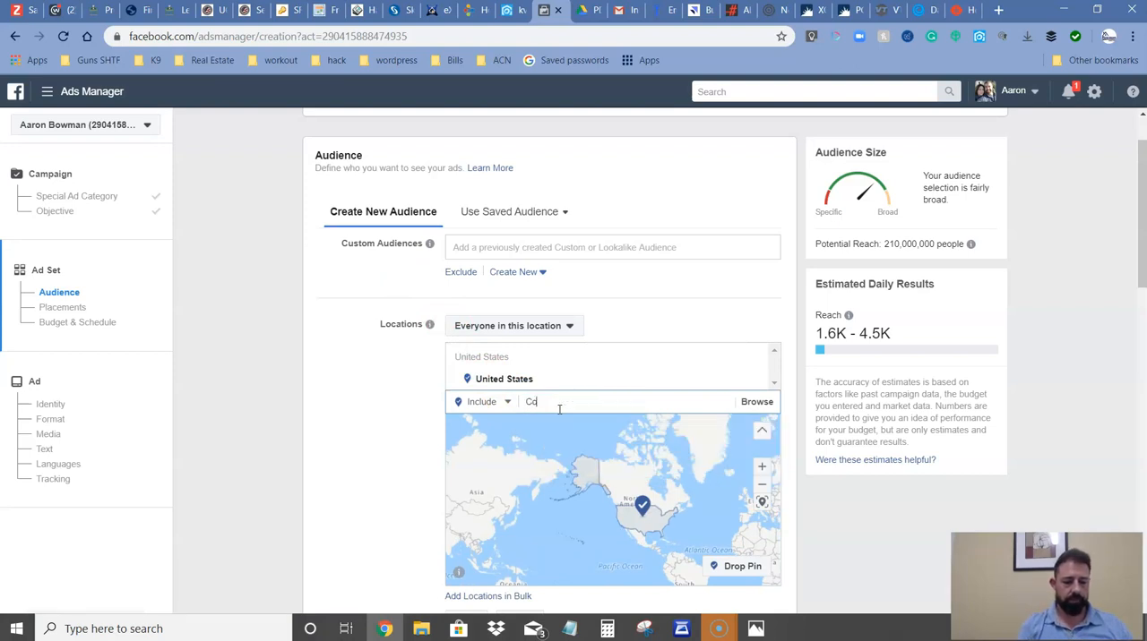
pyautogui.write('nnecticu')
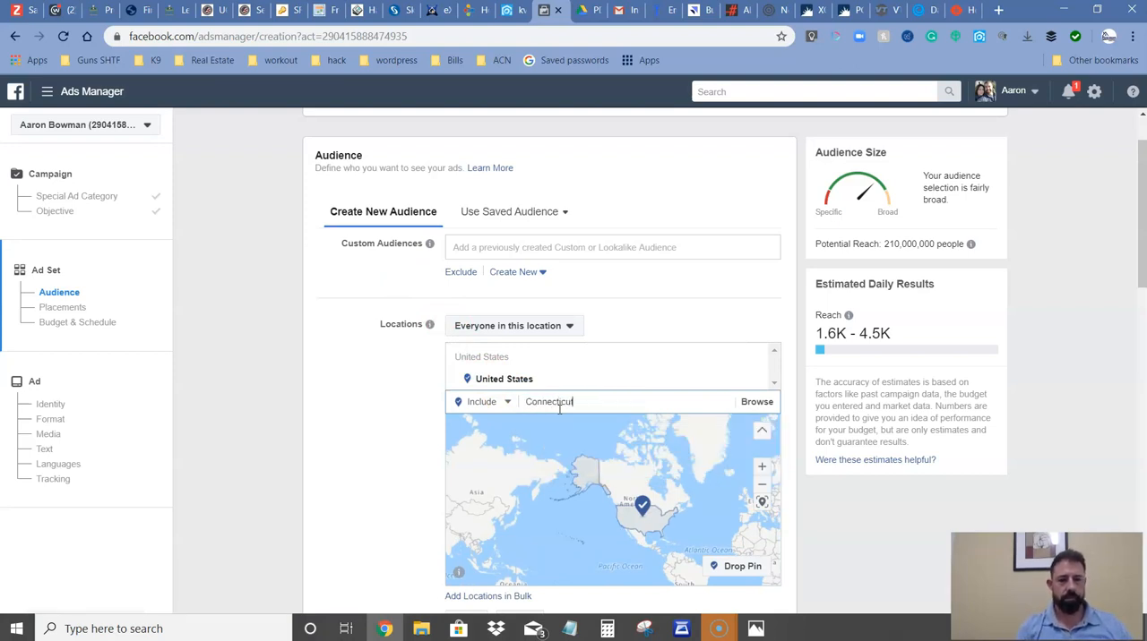
pyautogui.write('t')
pyautogui.click(564, 422)
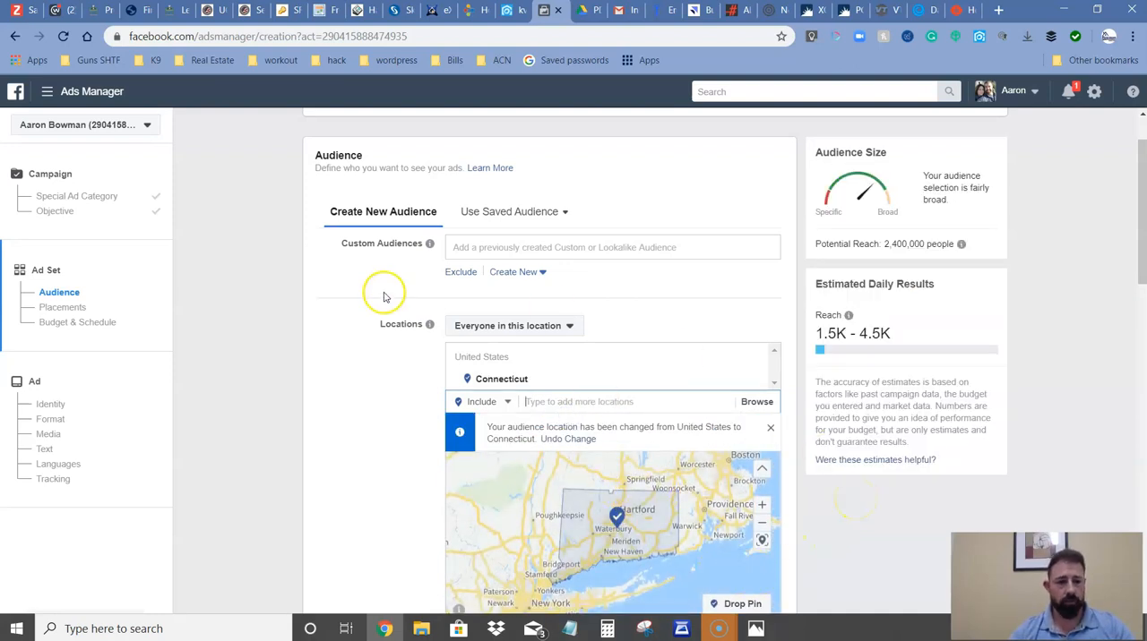
# Set the audience's age range to 25 through 50.
pyautogui.scroll(-4, 388, 318)
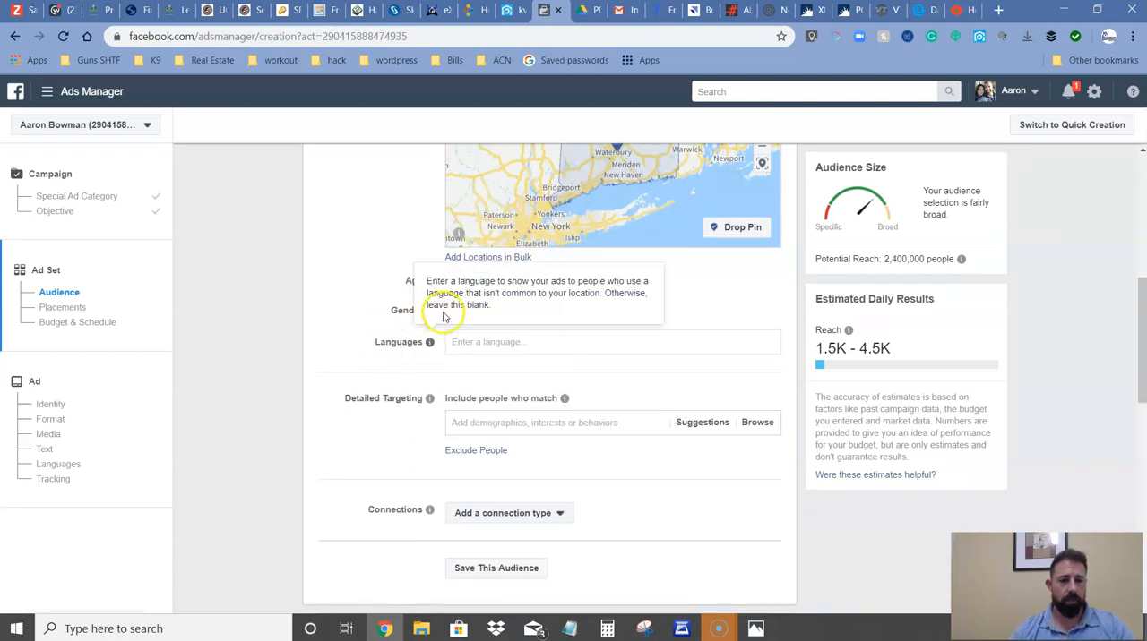
pyautogui.click(477, 284)
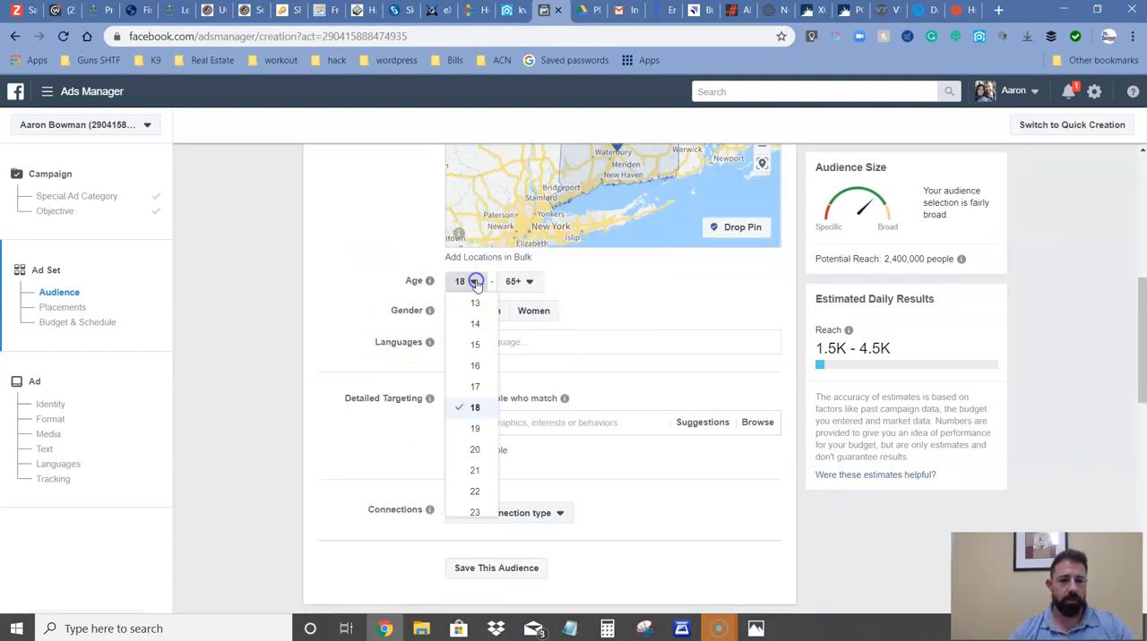
pyautogui.scroll(-3, 489, 452)
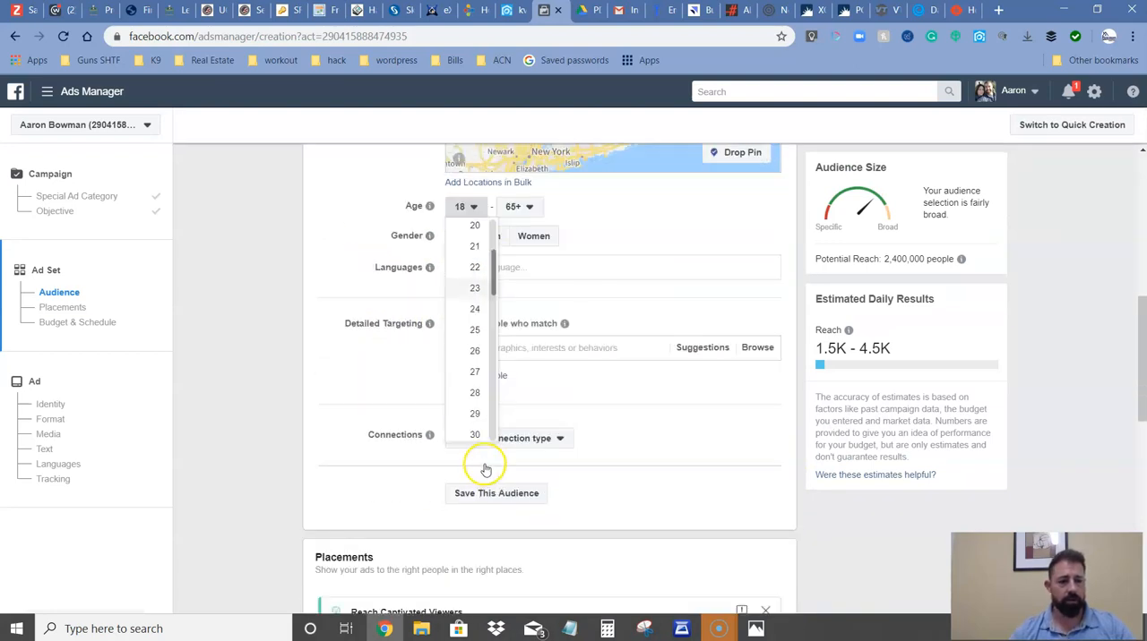
pyautogui.click(468, 331)
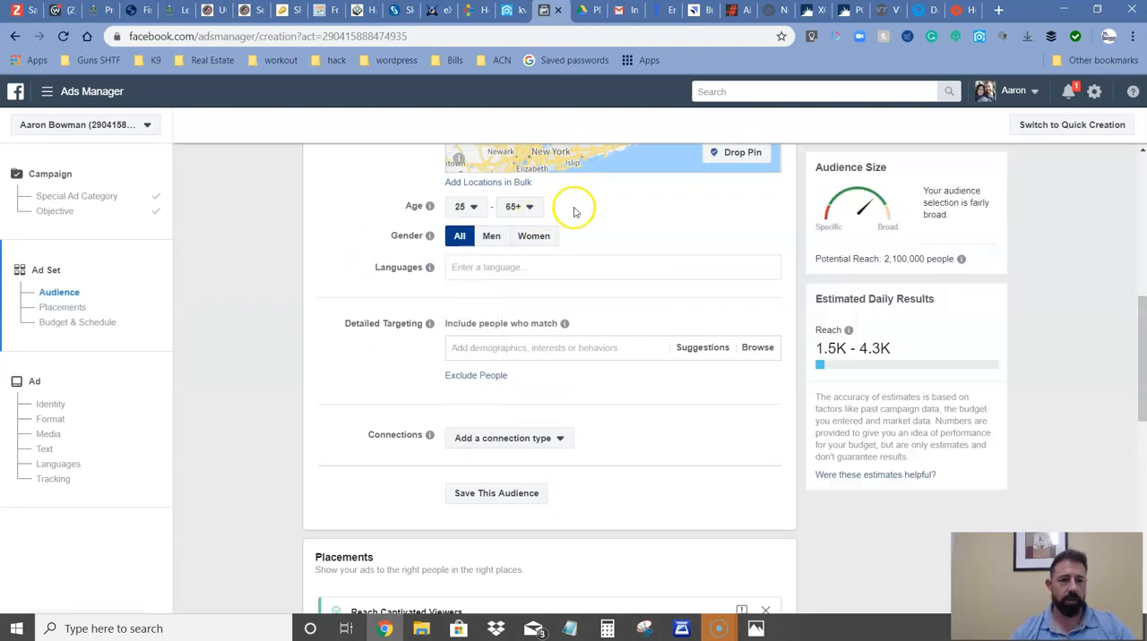
pyautogui.click(528, 208)
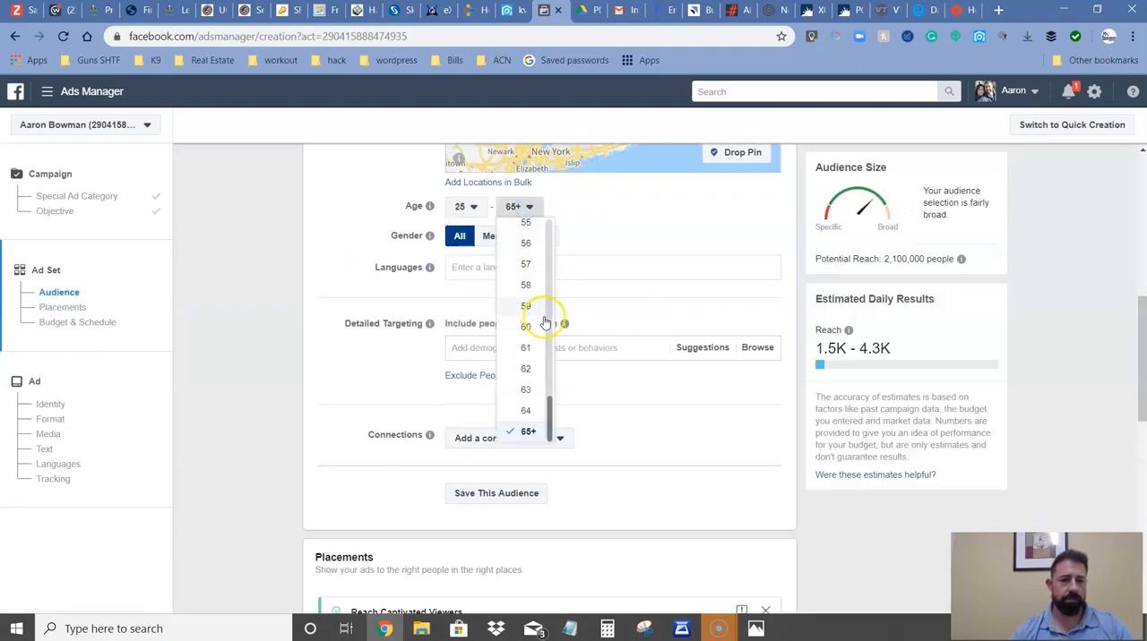
pyautogui.scroll(4, 533, 313)
pyautogui.scroll(-1, 525, 371)
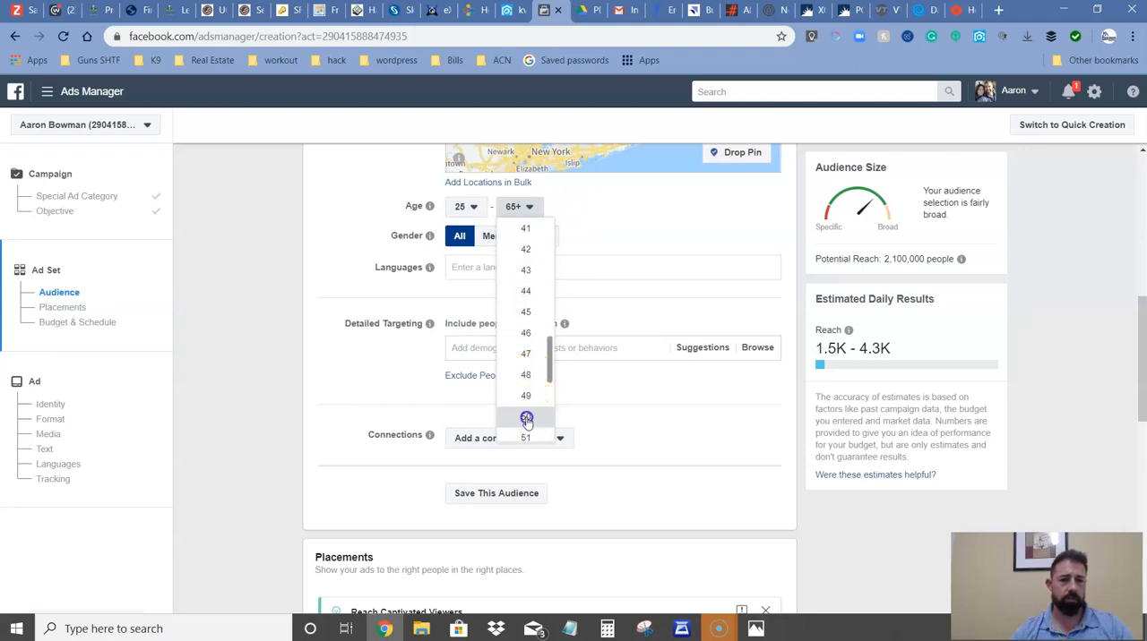
pyautogui.click(527, 420)
pyautogui.scroll(3, 627, 358)
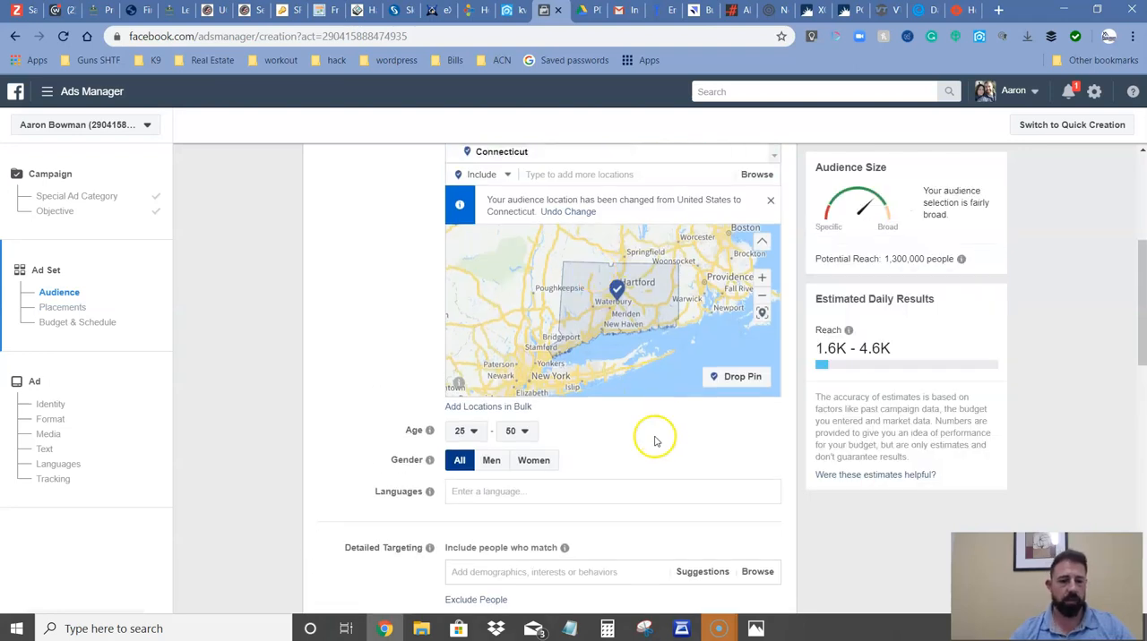
# Exclude people interested in Real estate broker from the audience's detailed targeting, searching for realtor.
pyautogui.scroll(-3, 627, 430)
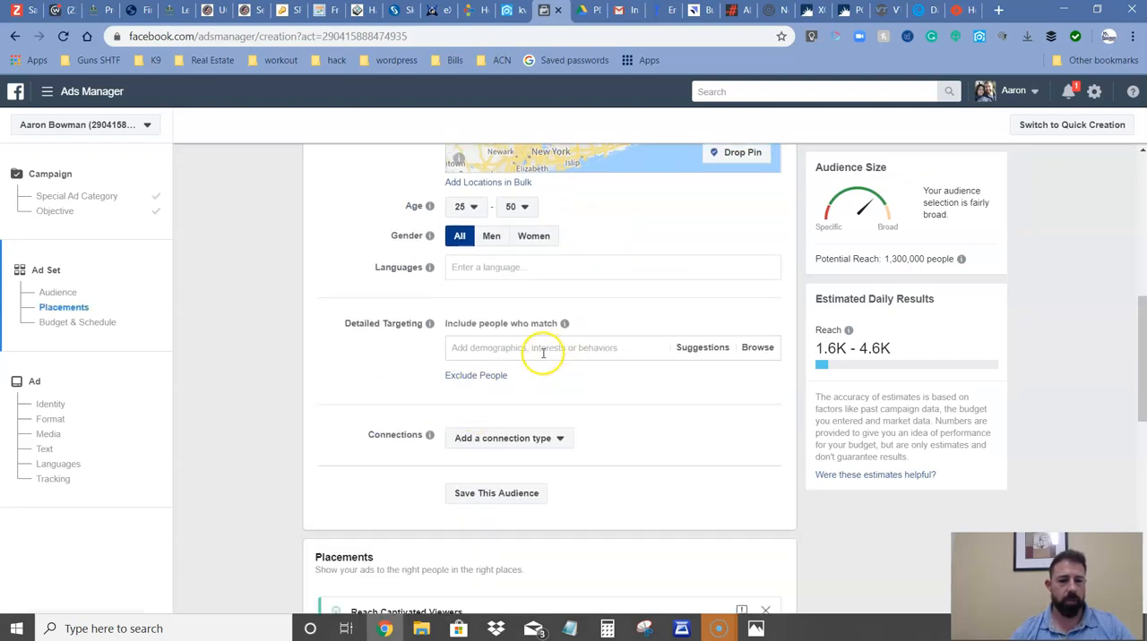
pyautogui.click(475, 375)
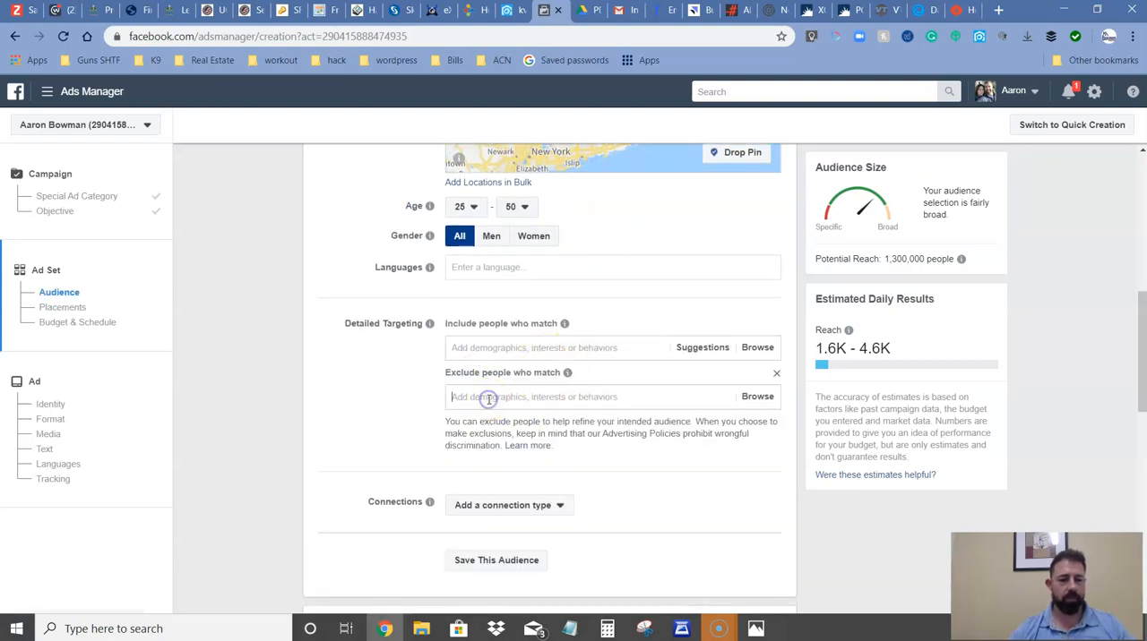
pyautogui.click(488, 399)
pyautogui.write('rewa')
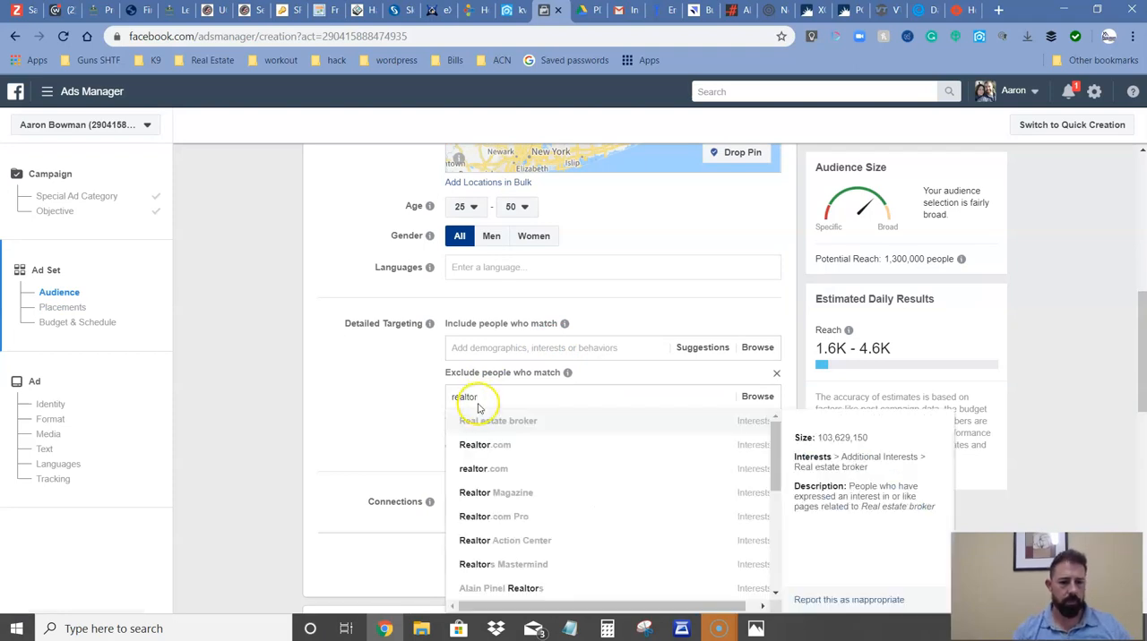
pyautogui.click(481, 422)
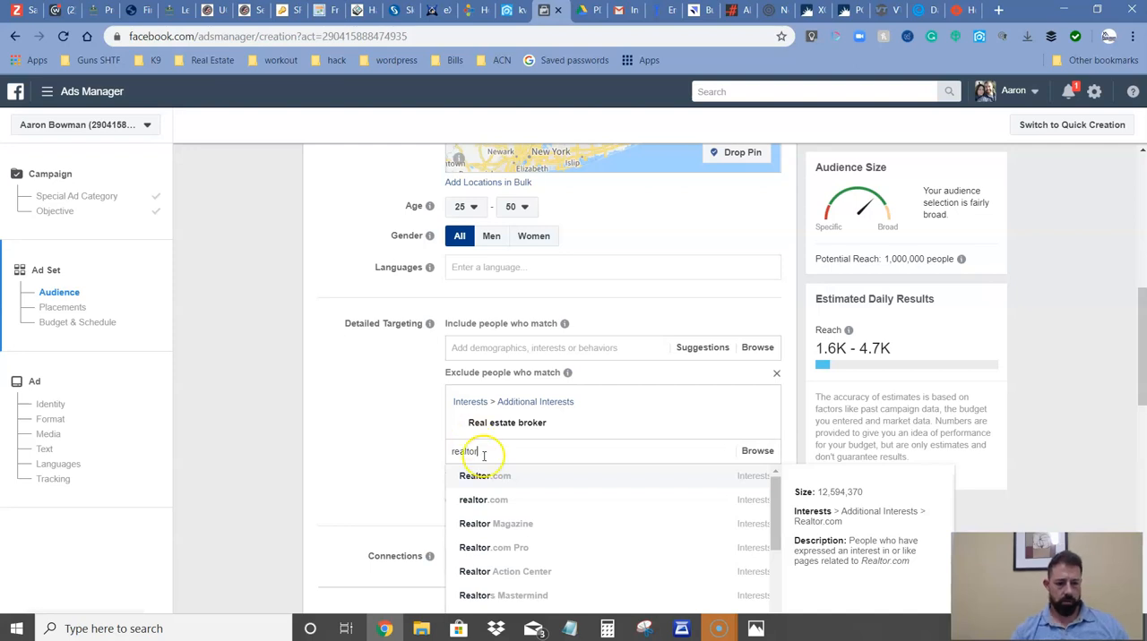
# Look through the suggested realtor-related interests for further exclusions.
pyautogui.scroll(-1, 475, 450)
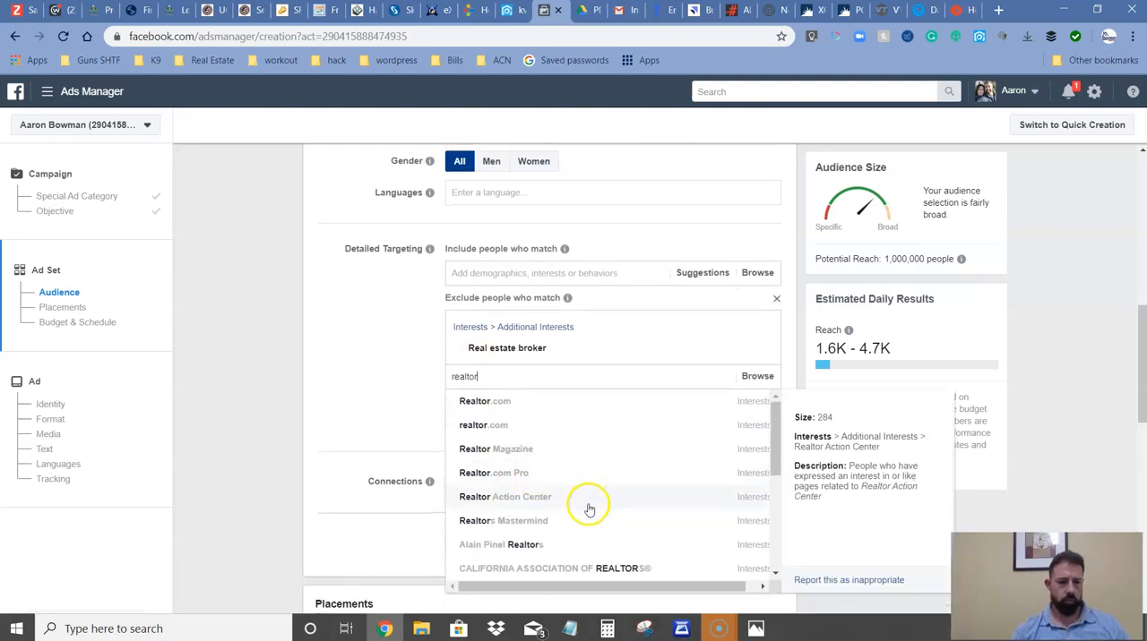
pyautogui.scroll(-1, 544, 546)
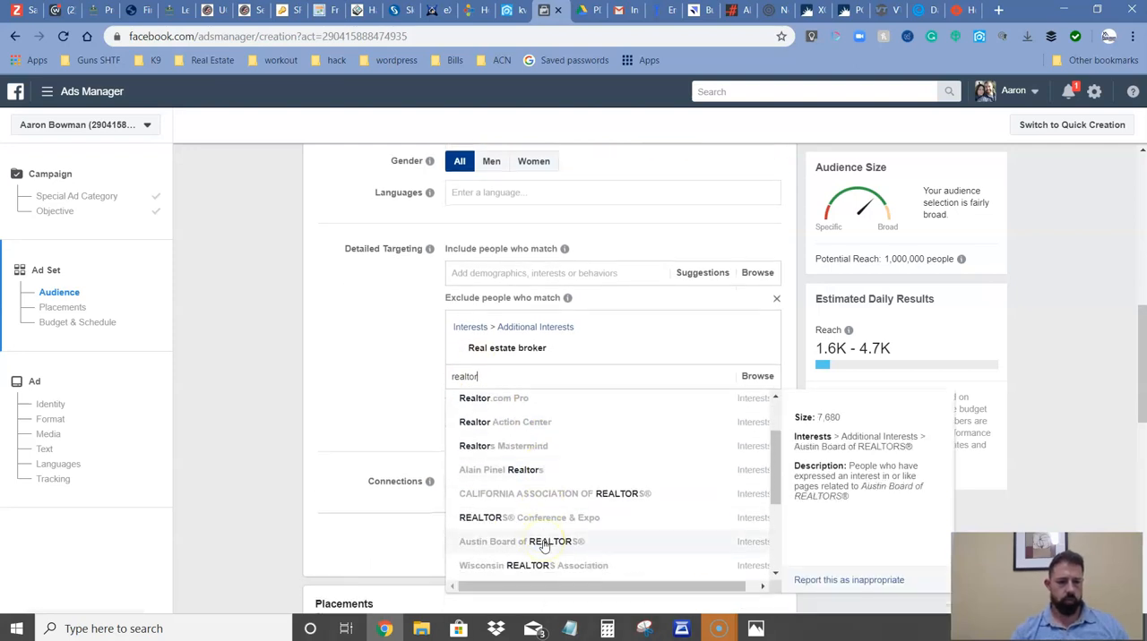
pyautogui.scroll(-1, 544, 547)
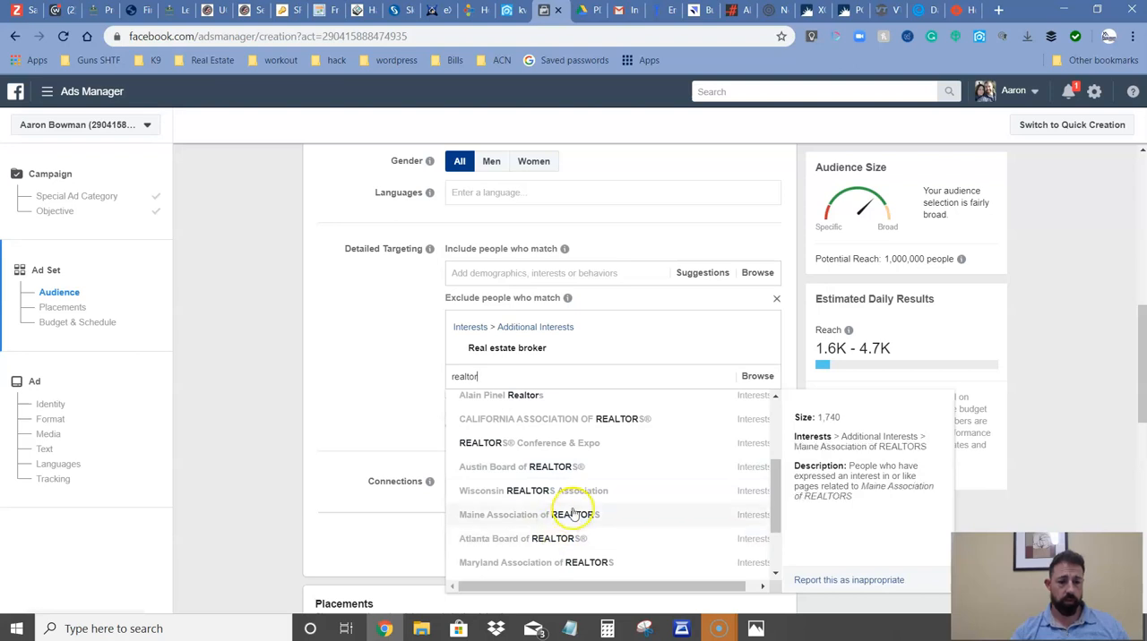
pyautogui.scroll(1, 574, 515)
pyautogui.scroll(1, 574, 518)
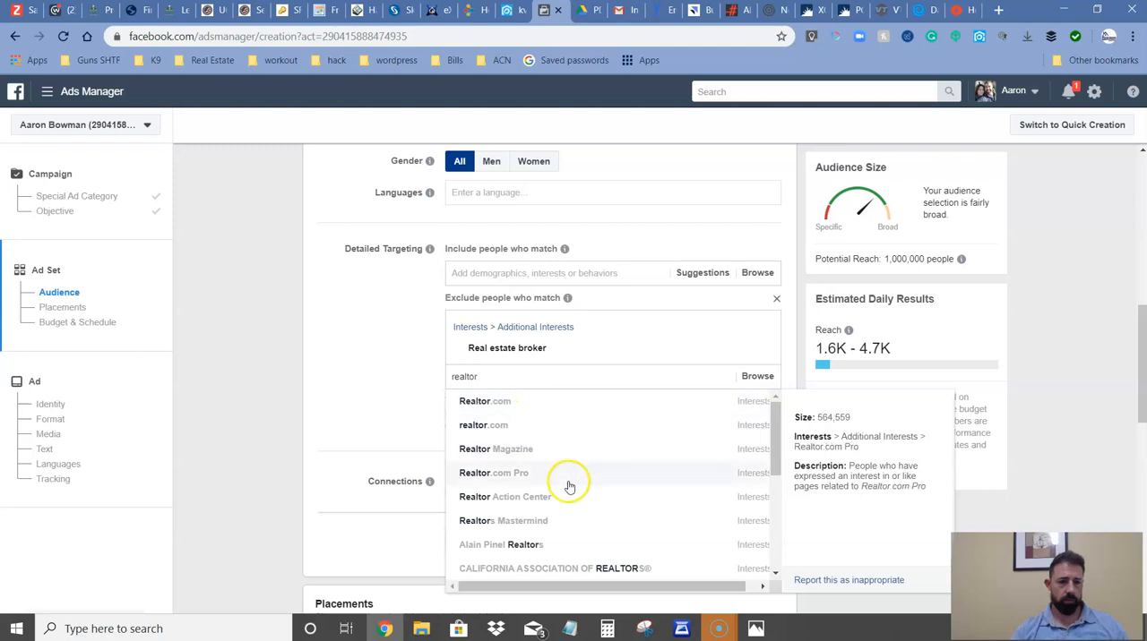
pyautogui.scroll(-5, 581, 485)
pyautogui.scroll(5, 586, 435)
pyautogui.scroll(2, 563, 425)
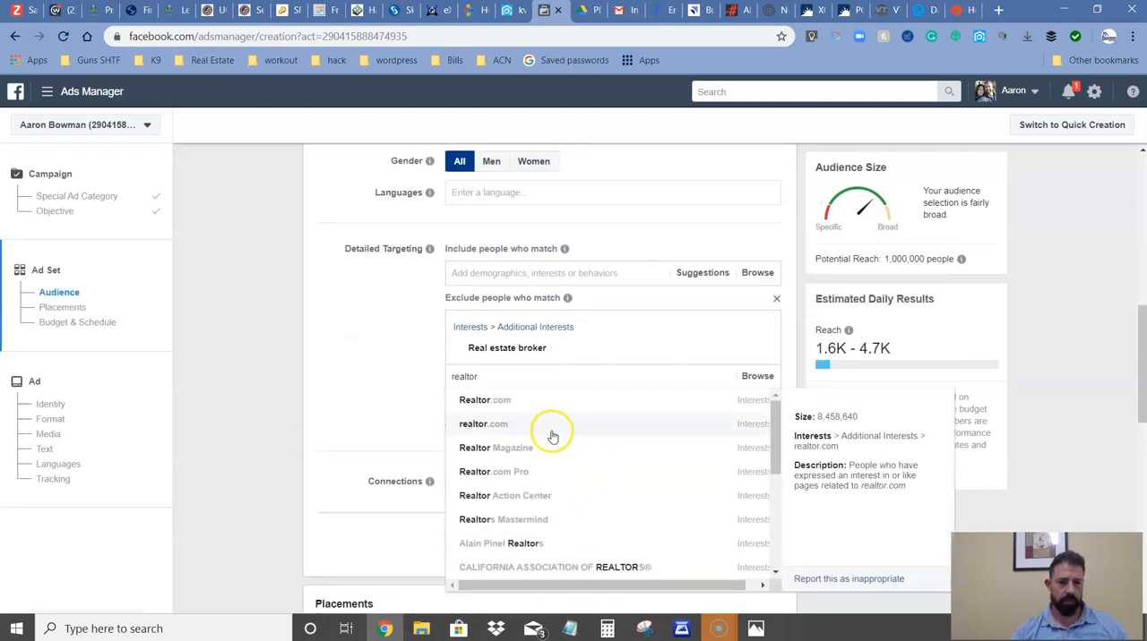
# Try excluding the Realtor.com interest, and remove it from the exclusions again.
pyautogui.click(520, 404)
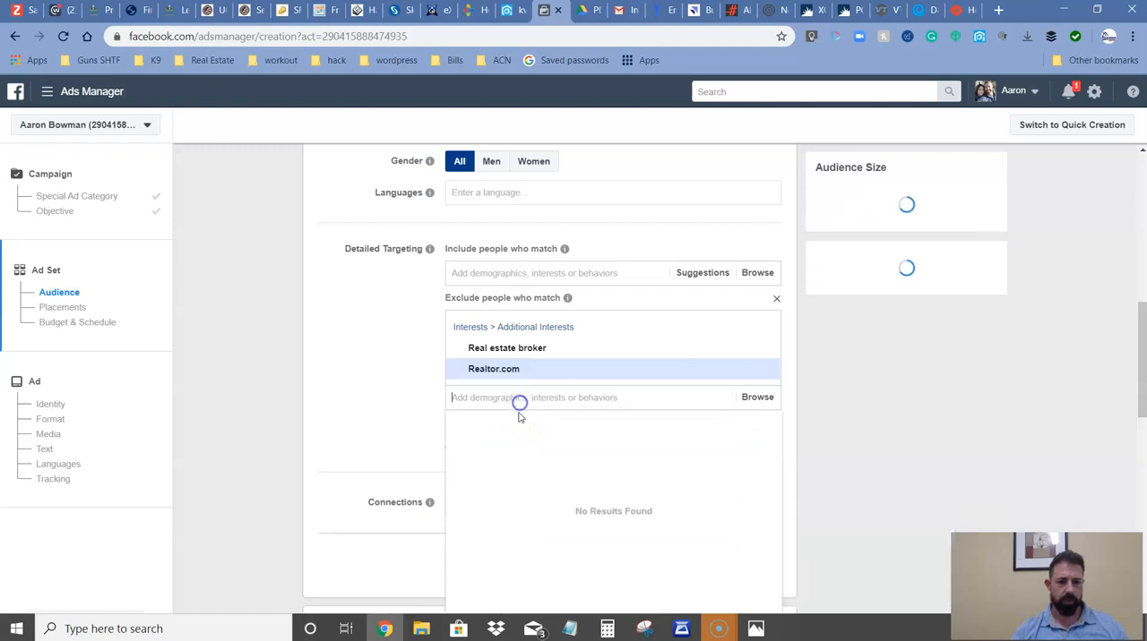
pyautogui.scroll(2, 412, 412)
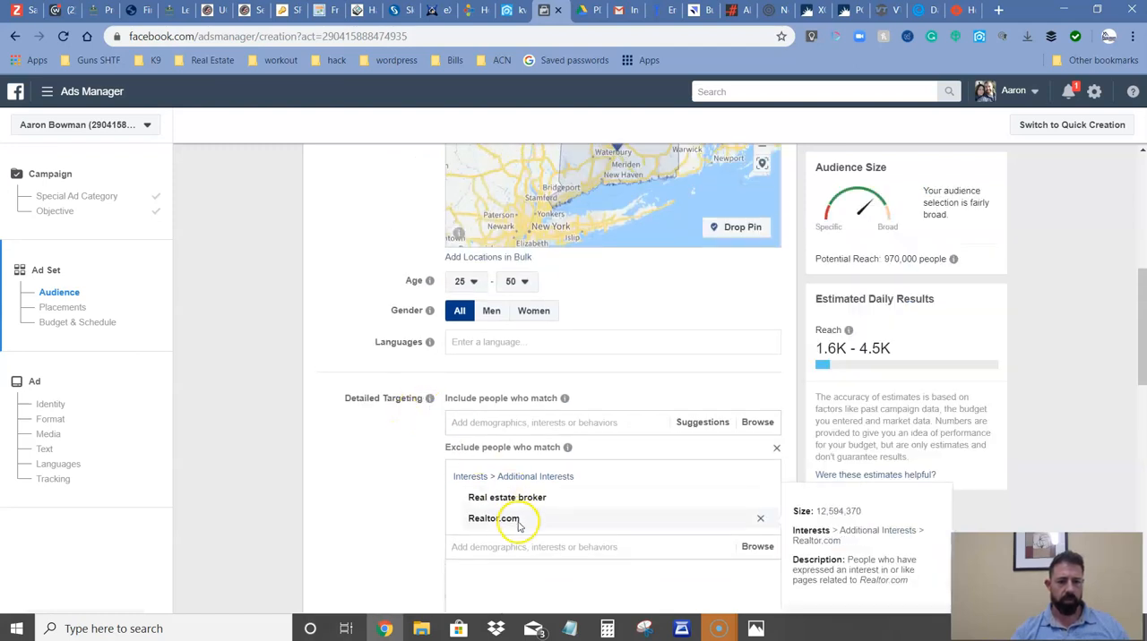
pyautogui.click(760, 517)
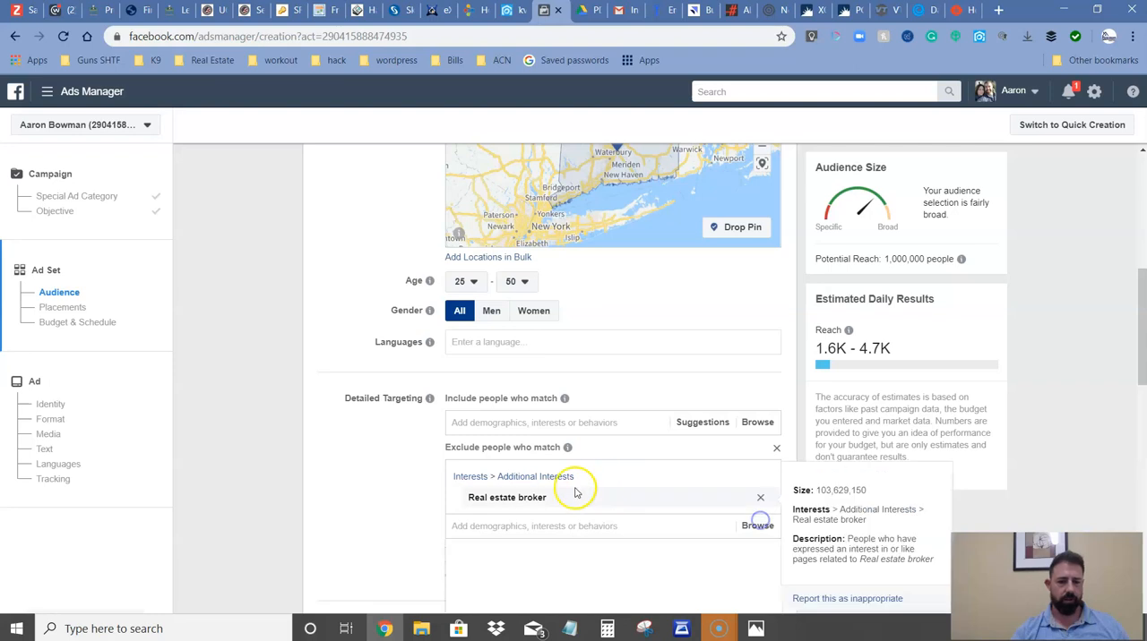
# Include the suggested interests Zillow, House Hunting and First-time buyer in the audience's detailed targeting.
pyautogui.click(693, 425)
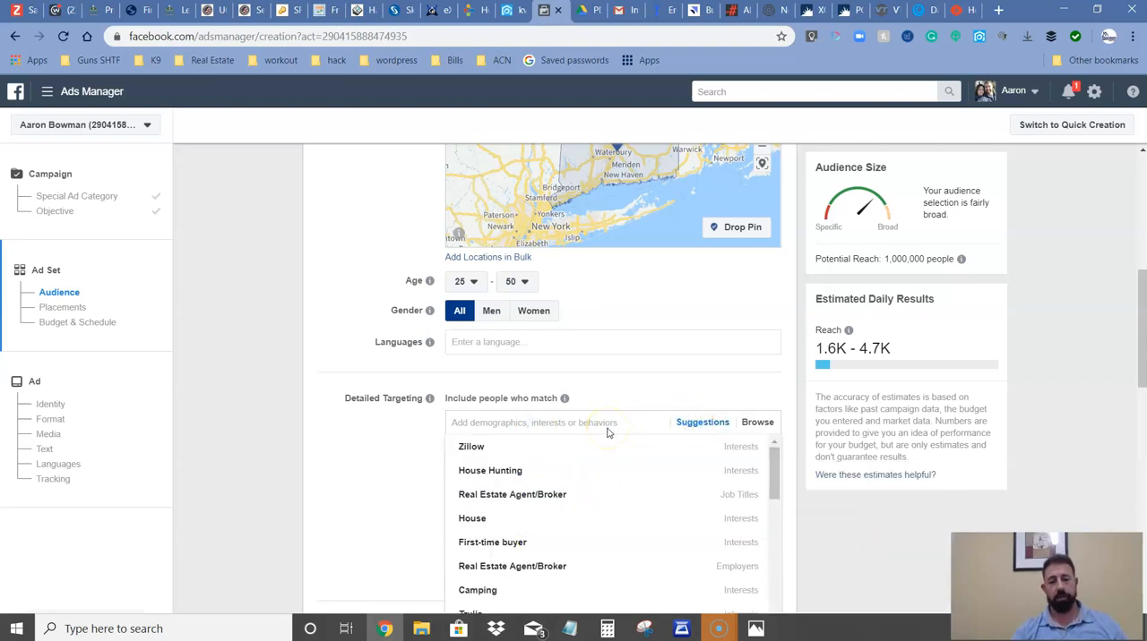
pyautogui.click(586, 457)
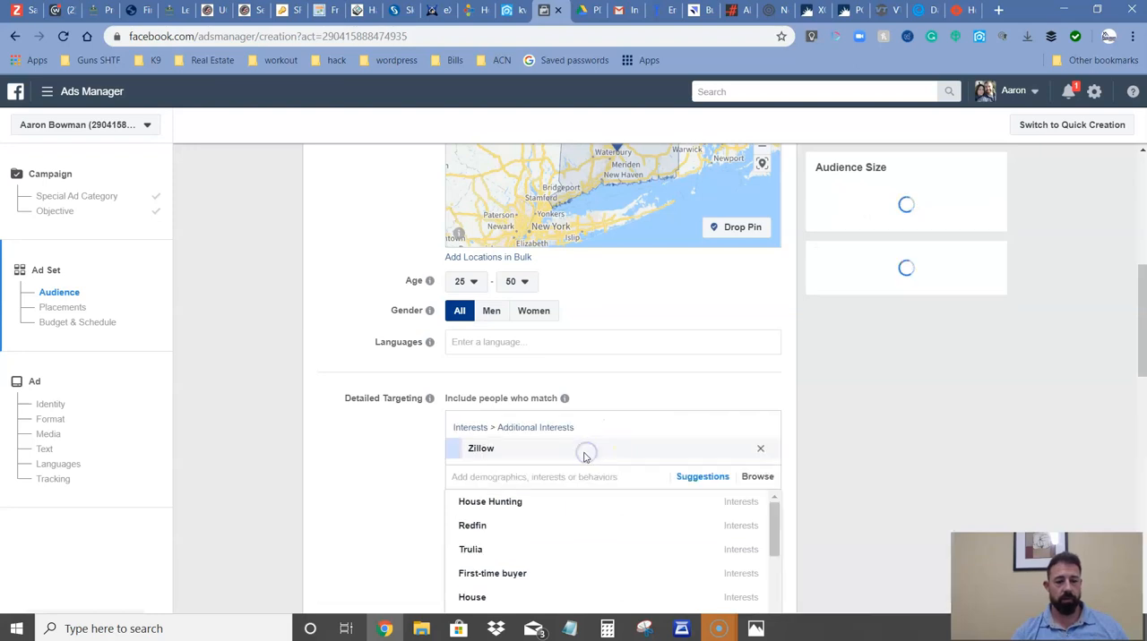
pyautogui.click(542, 498)
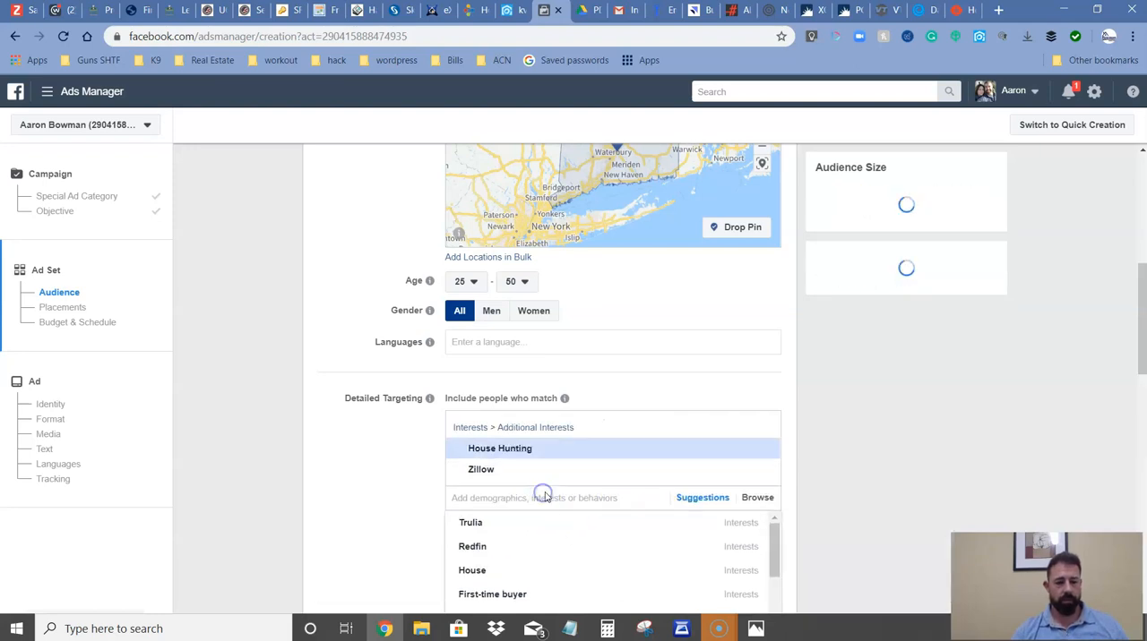
pyautogui.scroll(1, 566, 546)
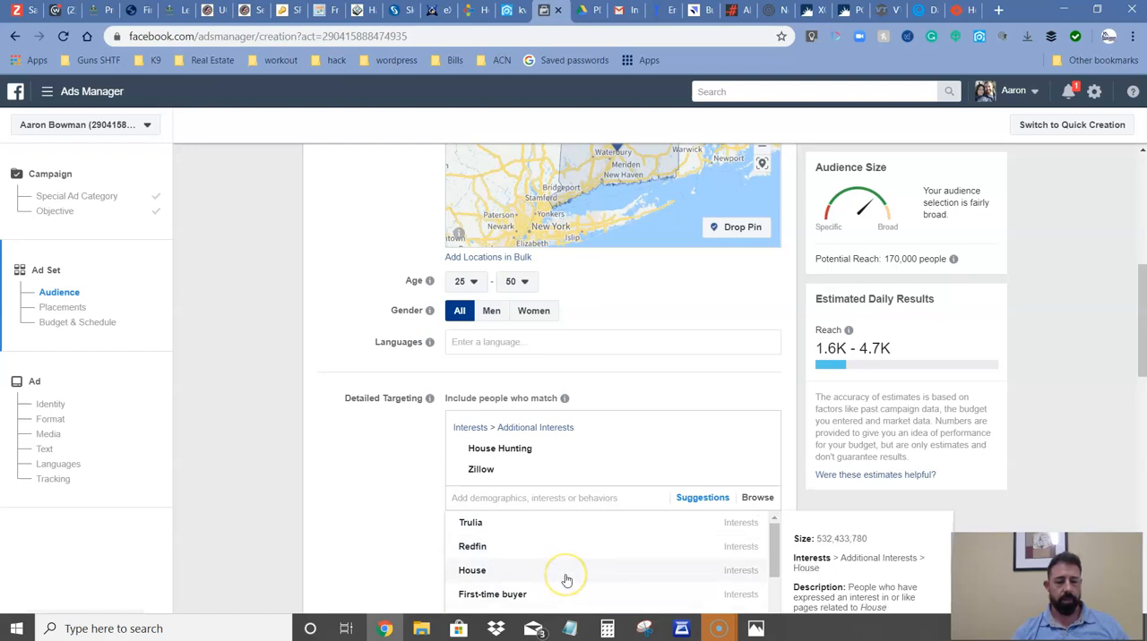
pyautogui.click(566, 592)
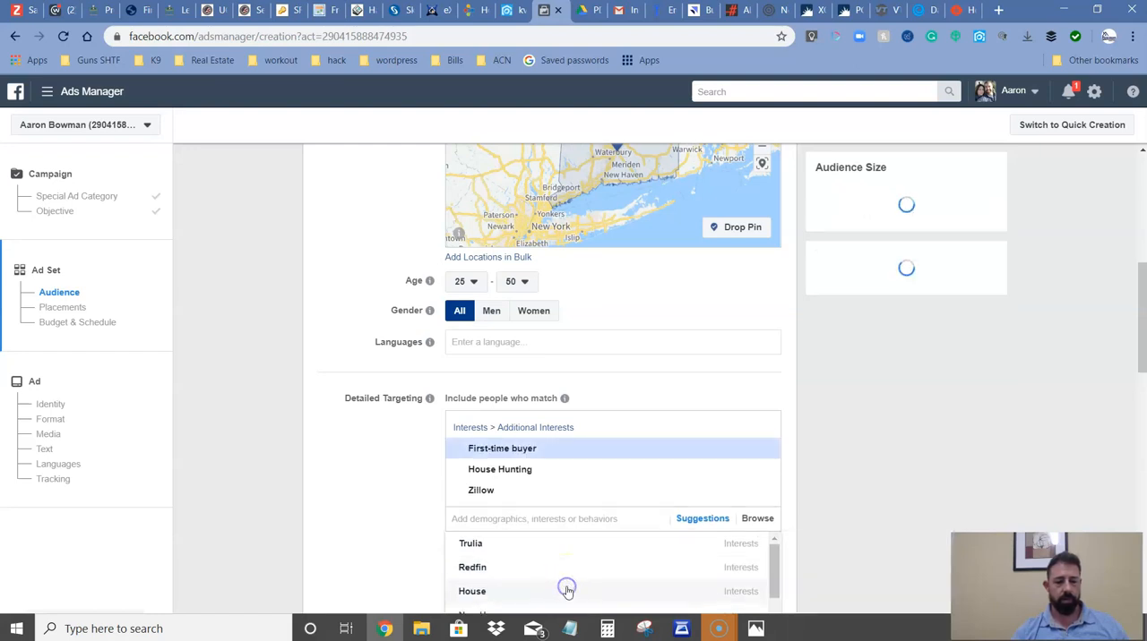
pyautogui.click(549, 519)
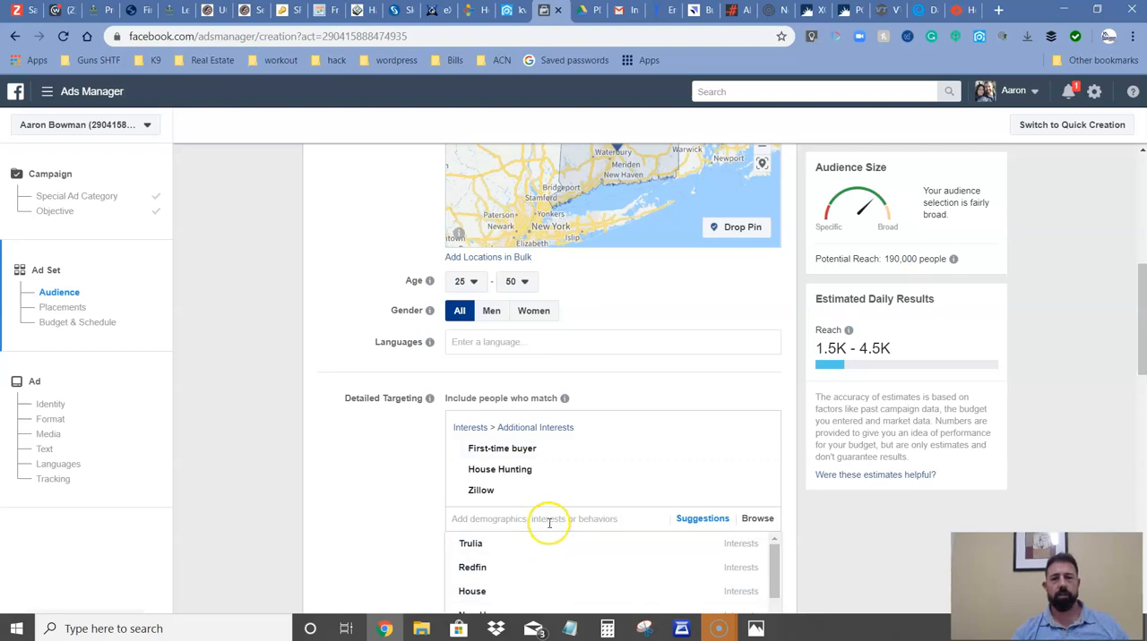
pyautogui.click(363, 475)
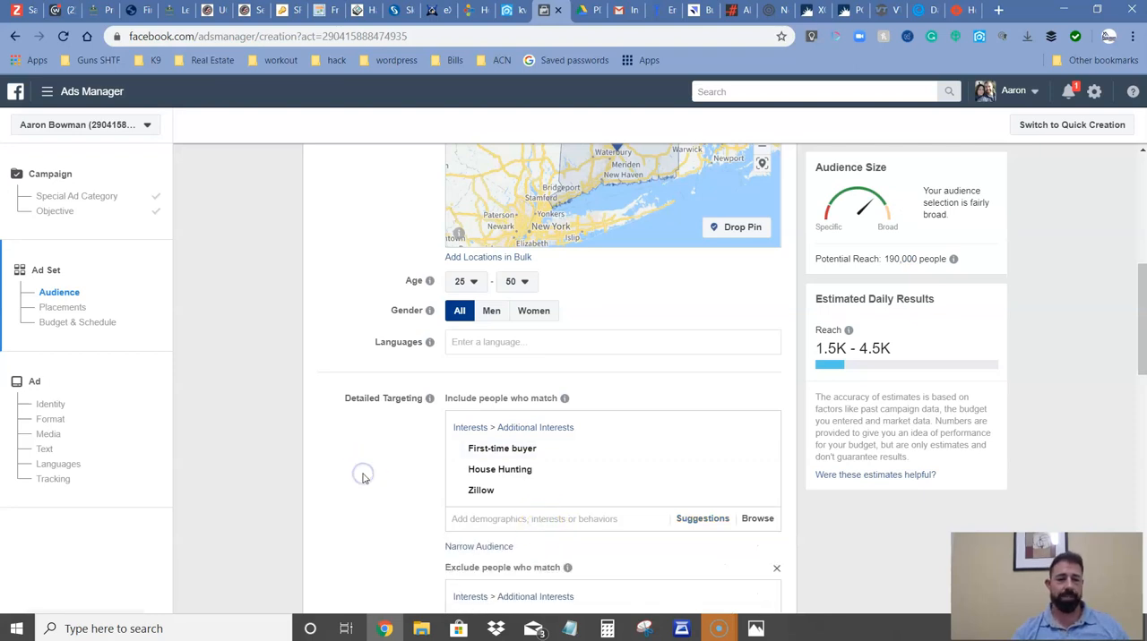
# Check which connection types can be added to the audience, without choosing one.
pyautogui.scroll(-1, 371, 467)
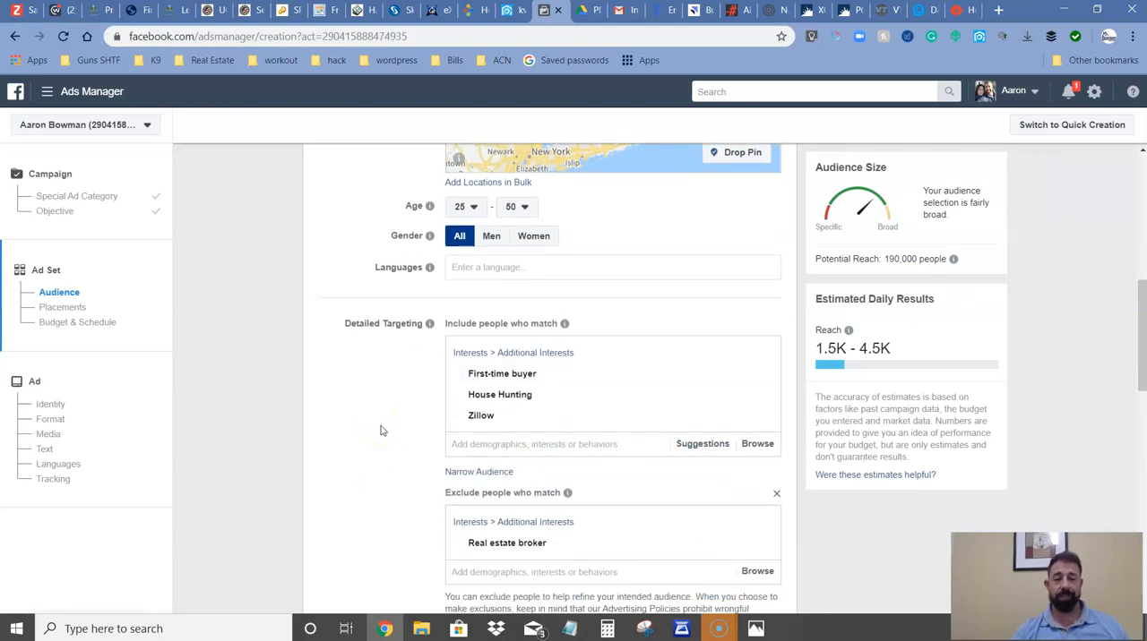
pyautogui.scroll(-4, 380, 431)
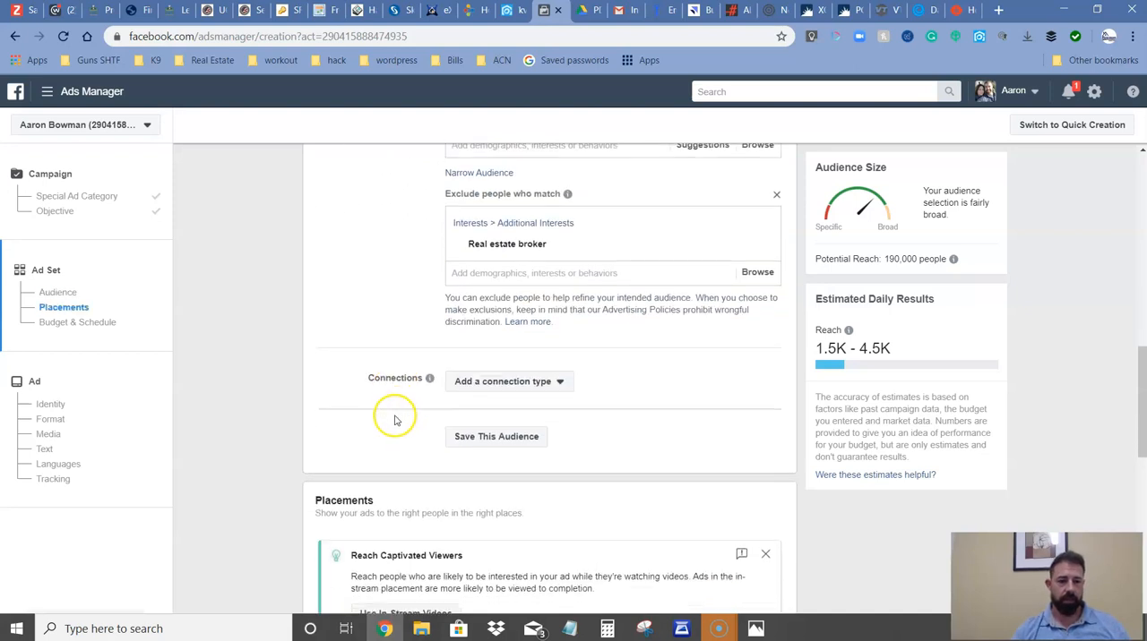
pyautogui.click(496, 382)
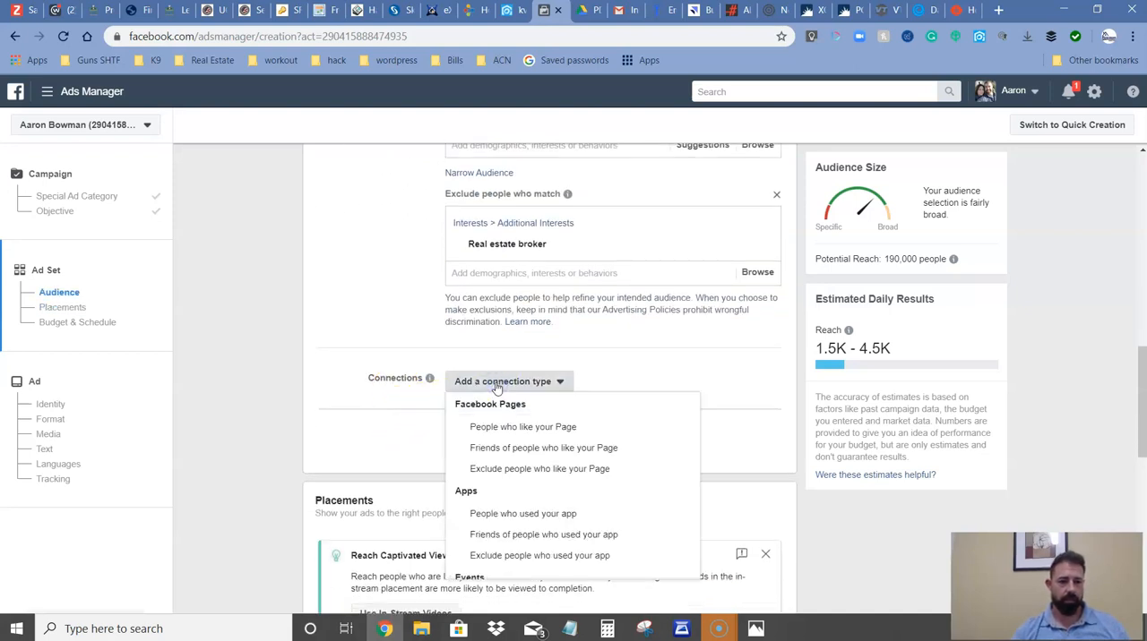
pyautogui.click(498, 383)
# Keep automatic placements and set the ad set's daily budget to $1.00.
pyautogui.scroll(-3, 418, 418)
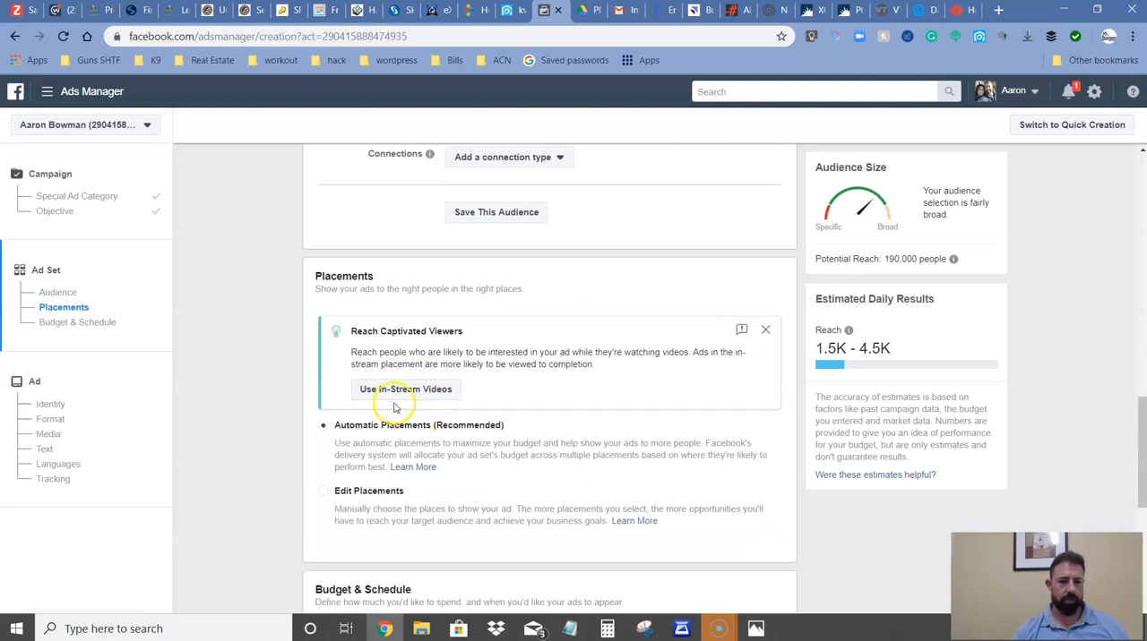
pyautogui.scroll(-3, 538, 391)
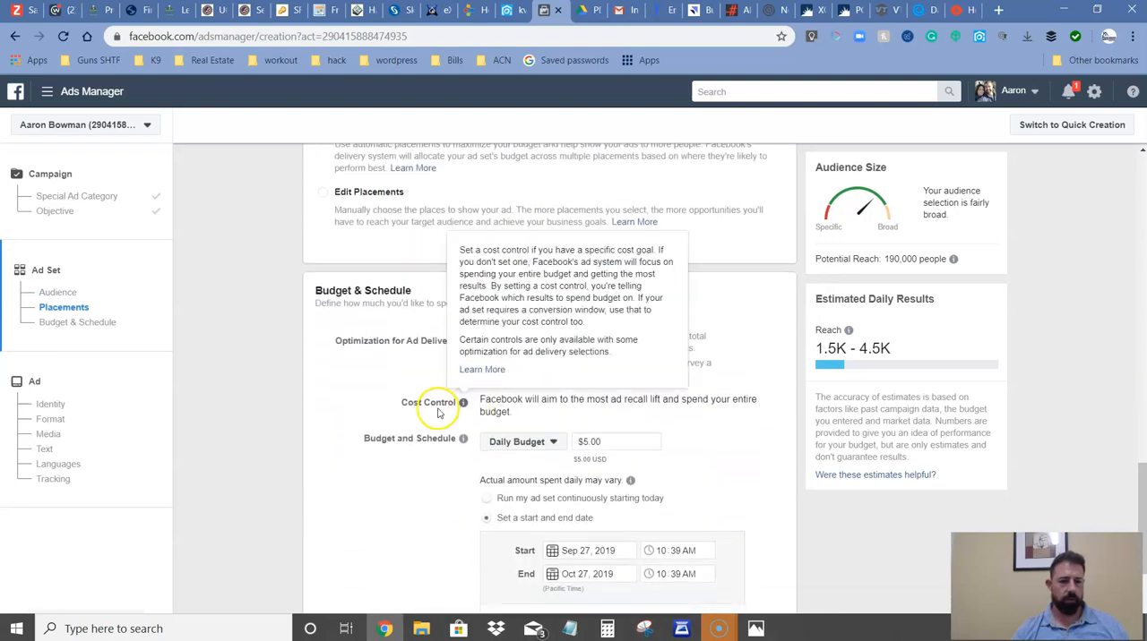
pyautogui.scroll(-1, 352, 432)
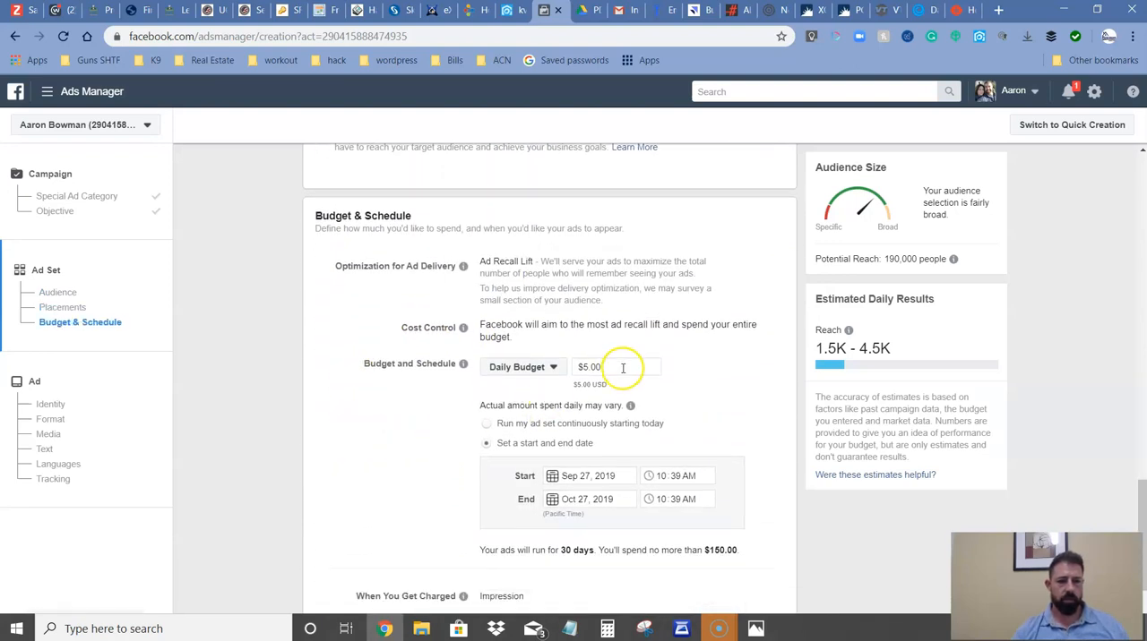
pyautogui.moveTo(604, 367); pyautogui.dragTo(565, 371)
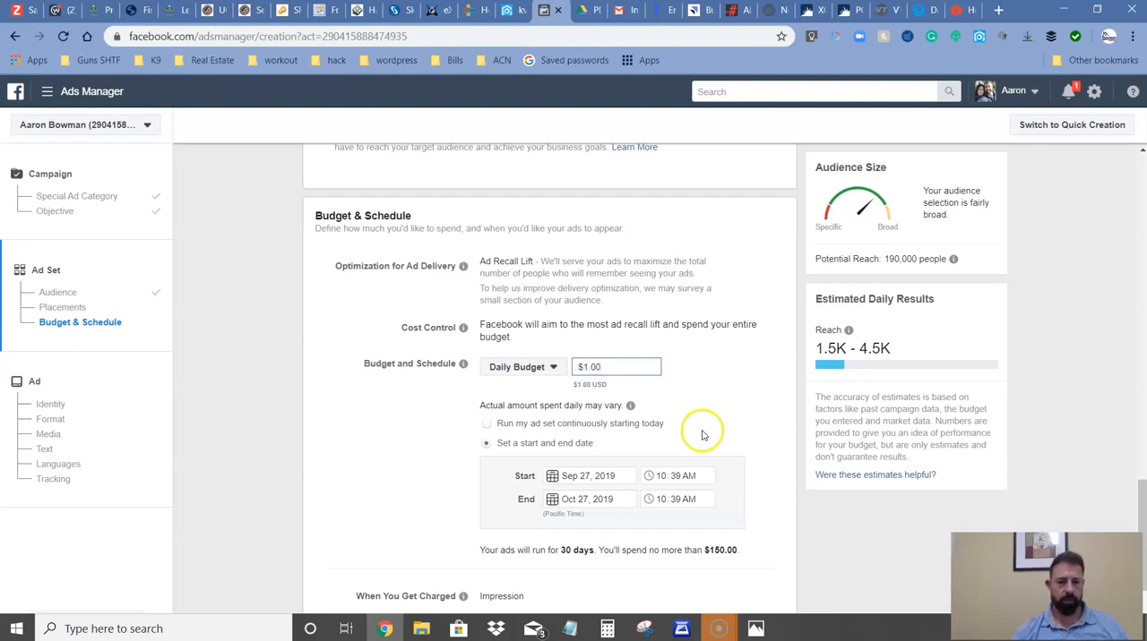
# Set the ad set's end date to October 11, 2019.
pyautogui.click(549, 499)
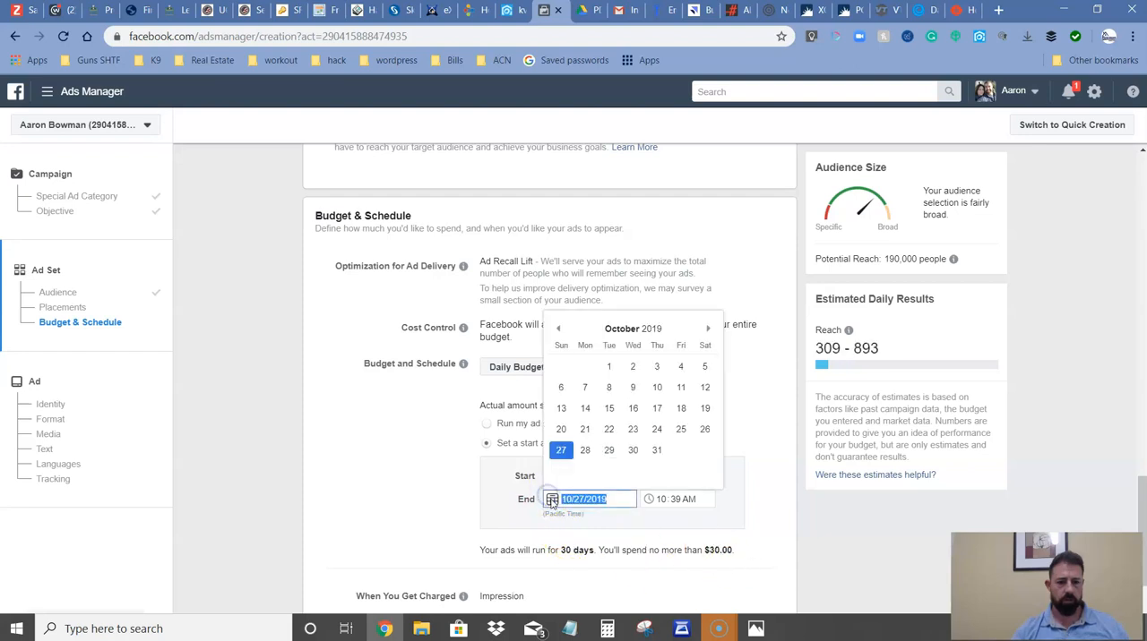
pyautogui.click(679, 387)
pyautogui.click(638, 527)
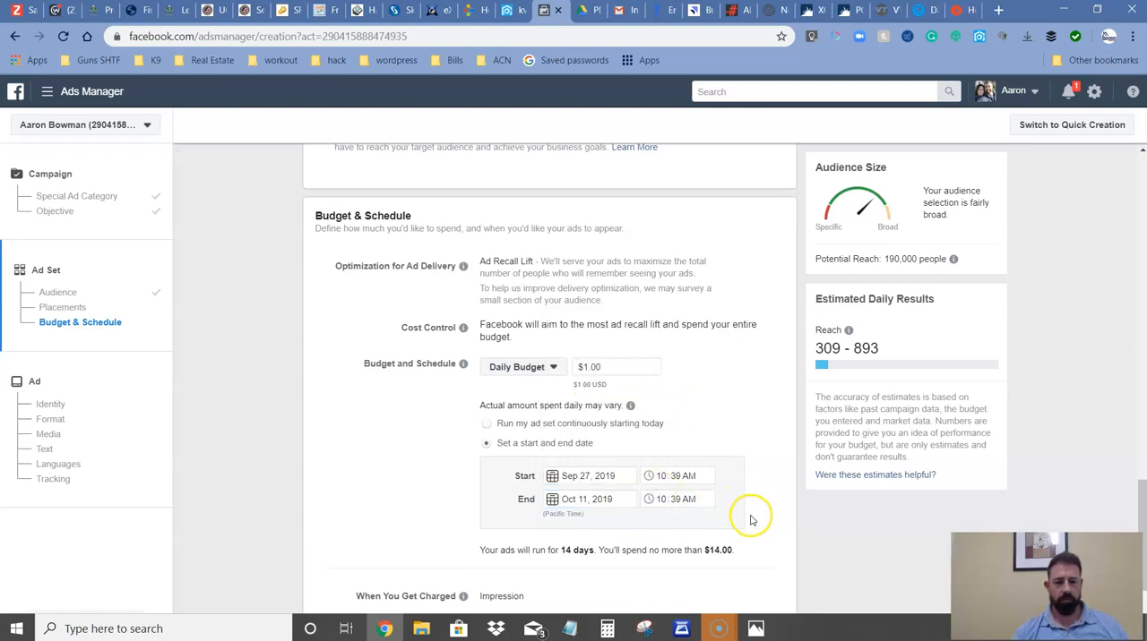
# Set the ad set's end date to October 31, 2019.
pyautogui.click(553, 503)
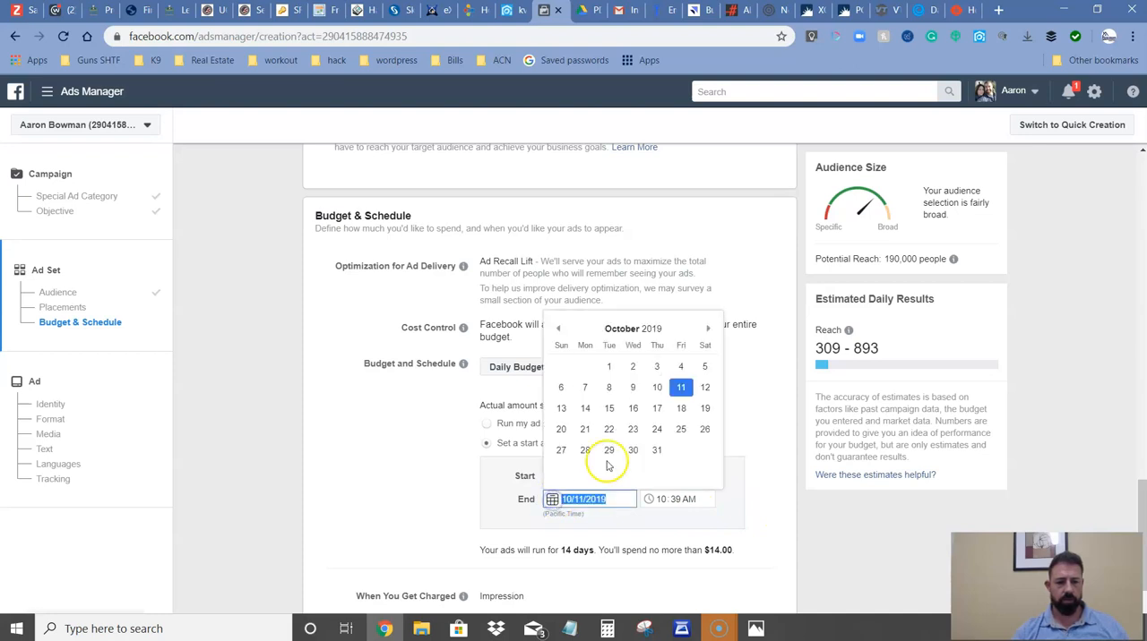
pyautogui.click(658, 451)
pyautogui.click(685, 529)
pyautogui.click(583, 499)
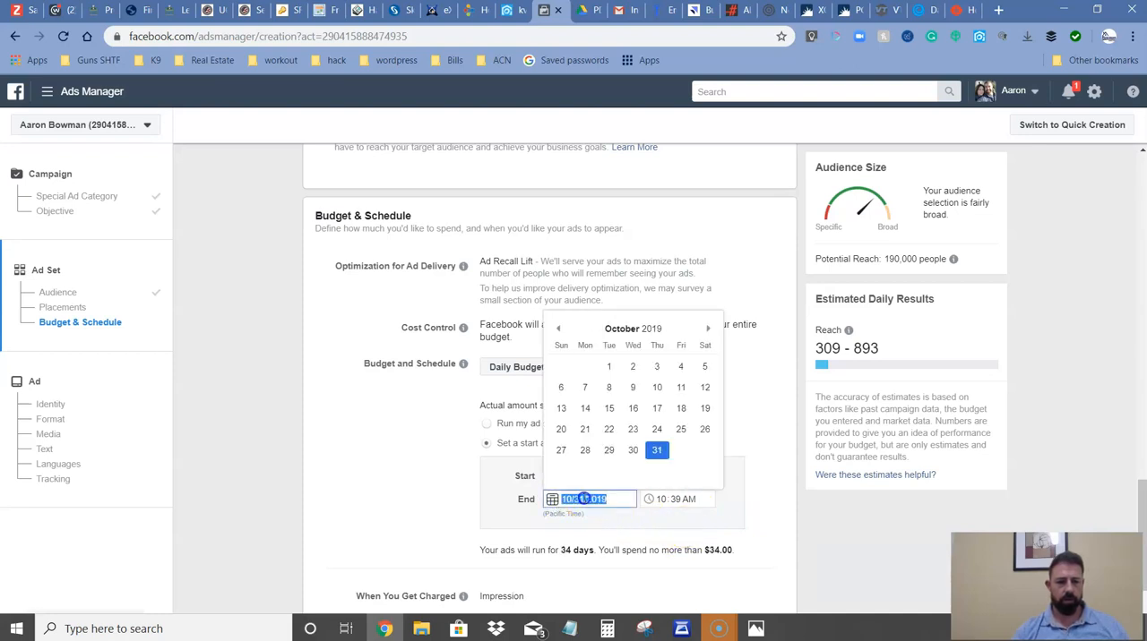
pyautogui.click(633, 528)
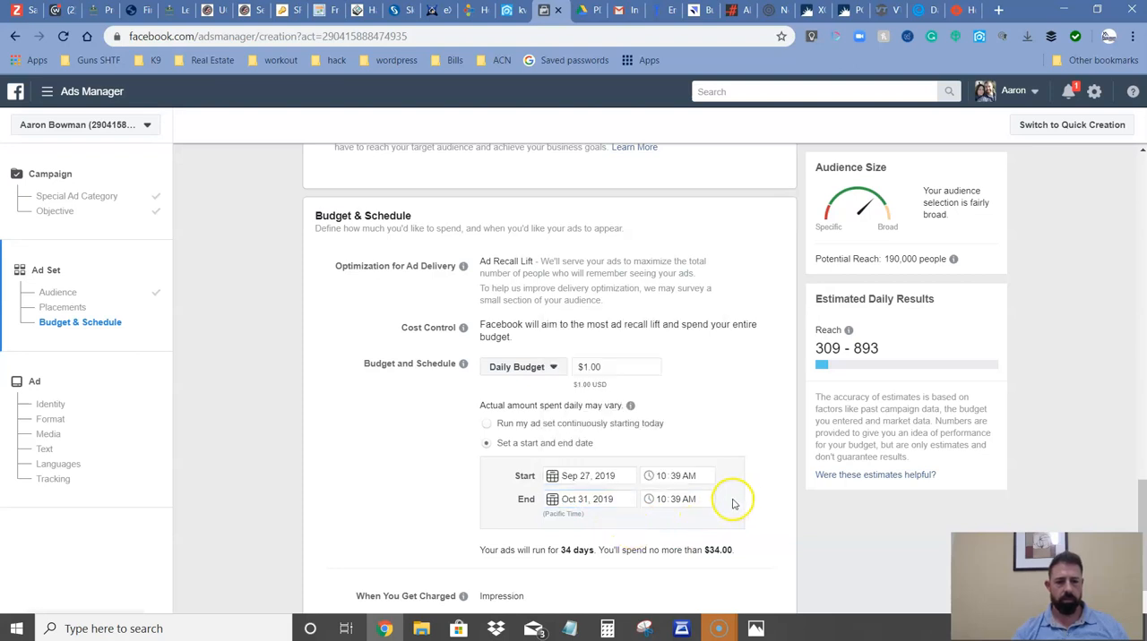
# Check the delivery type options in the ad set's advanced budget settings, and collapse the advanced options.
pyautogui.scroll(-1, 741, 528)
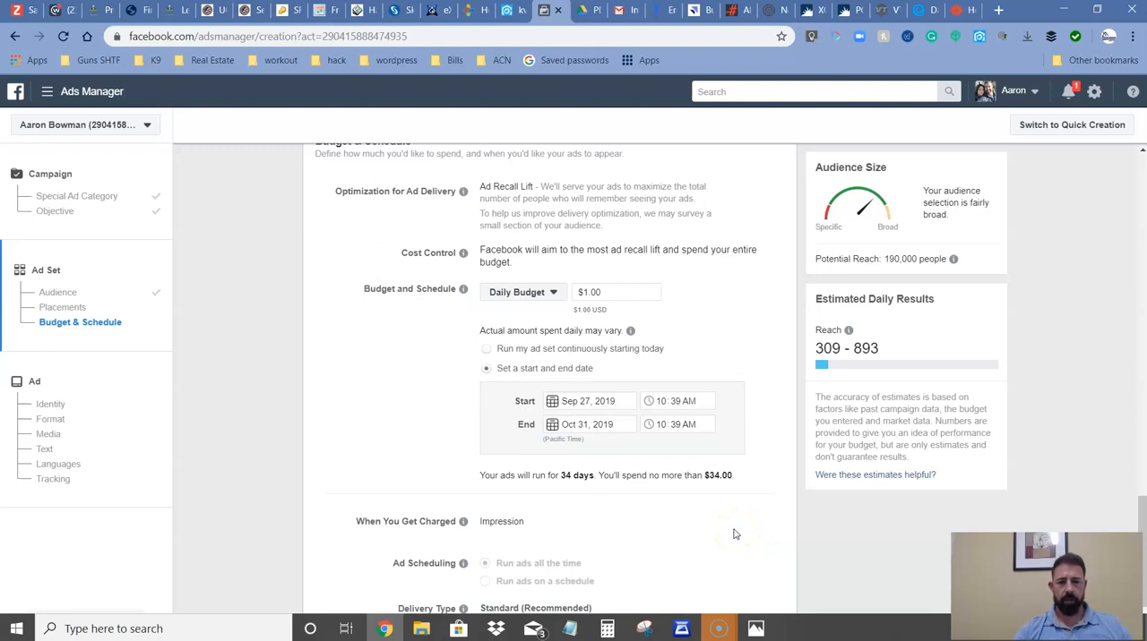
pyautogui.scroll(-2, 733, 534)
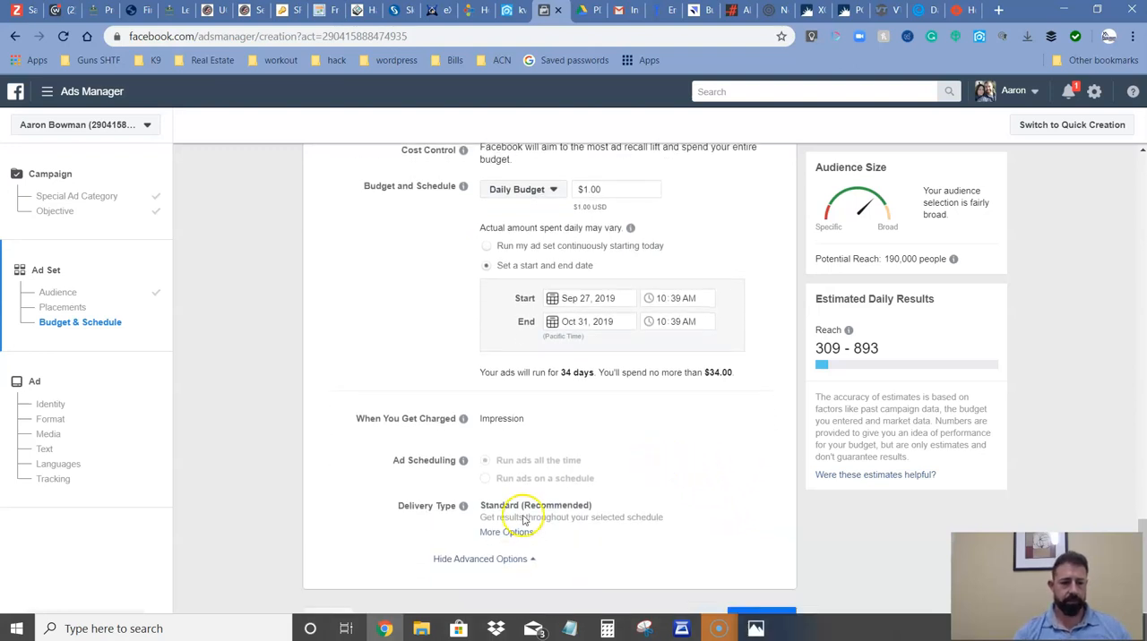
pyautogui.click(506, 532)
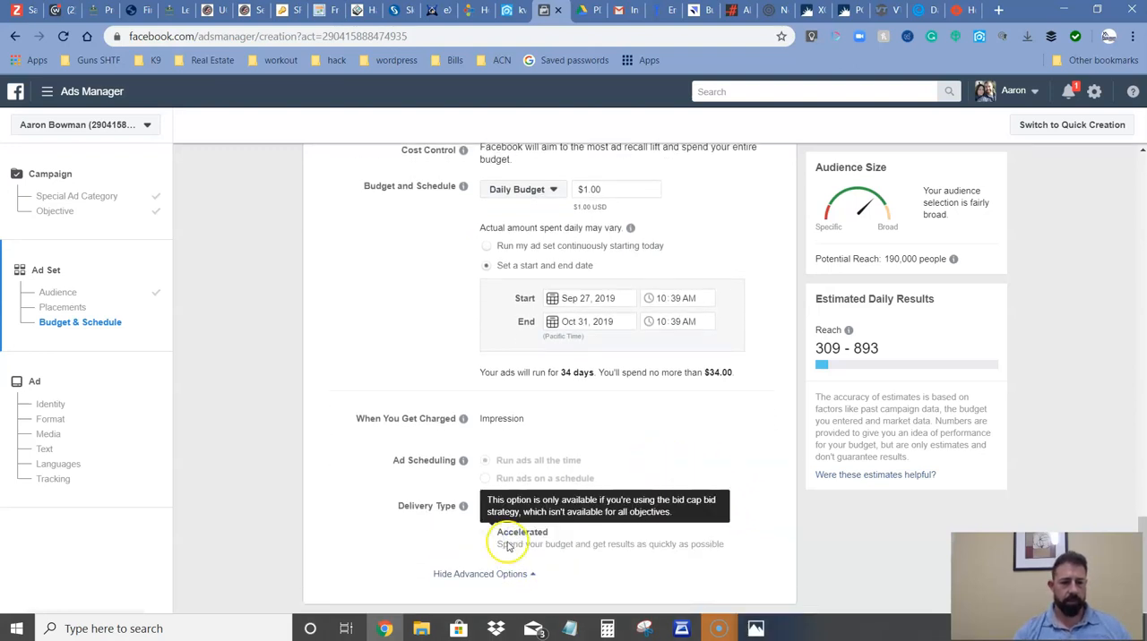
pyautogui.click(524, 581)
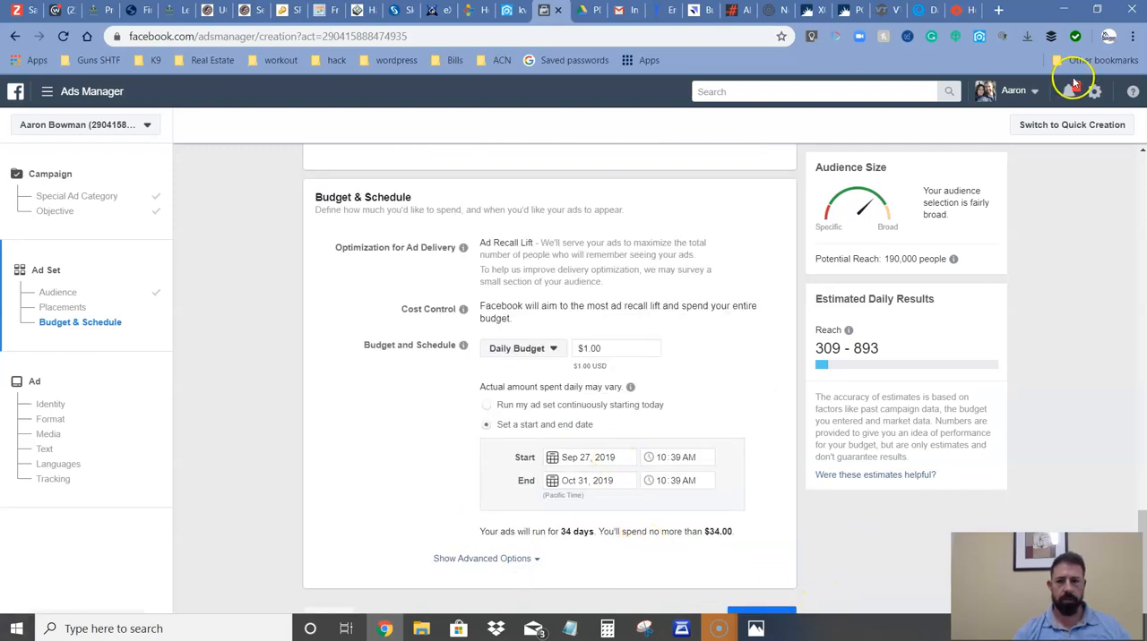
pyautogui.click(1097, 9)
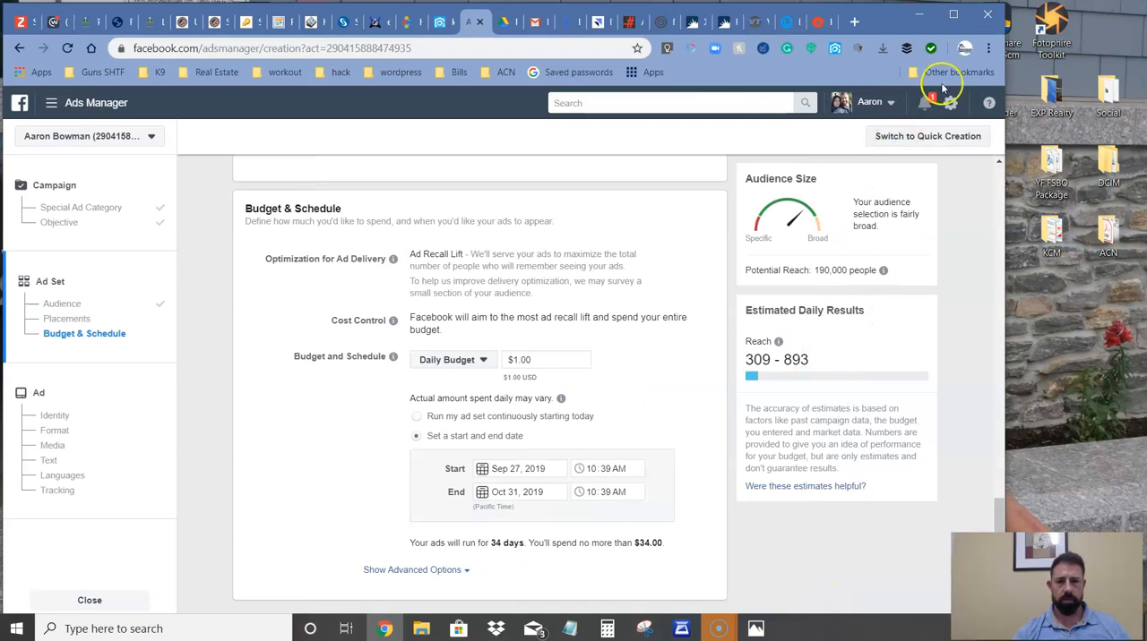
pyautogui.click(954, 14)
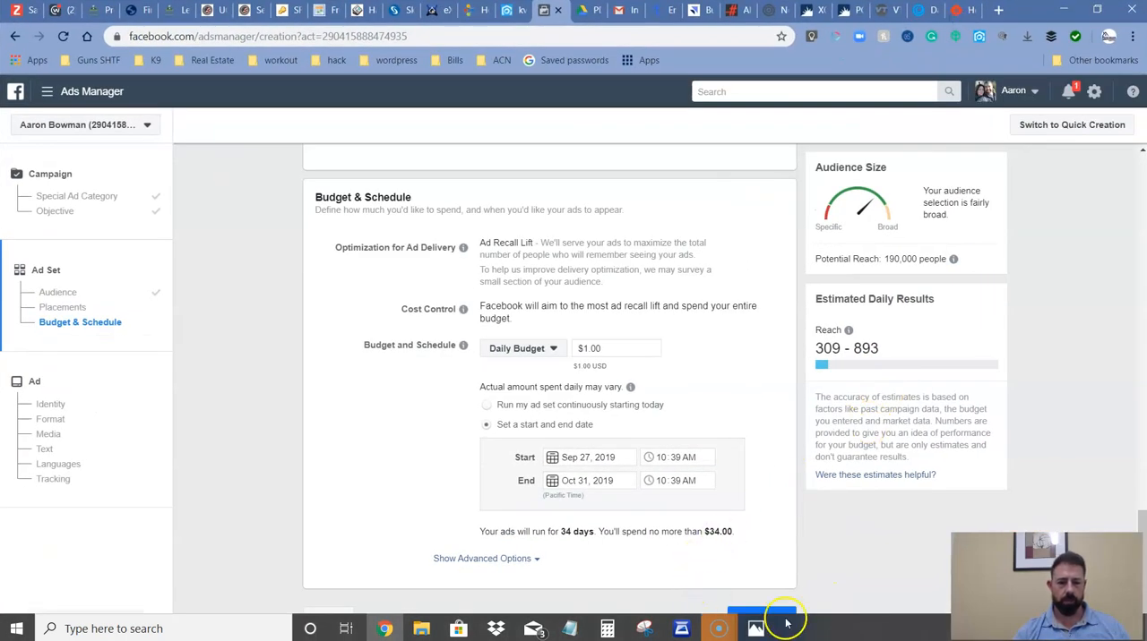
pyautogui.click(720, 628)
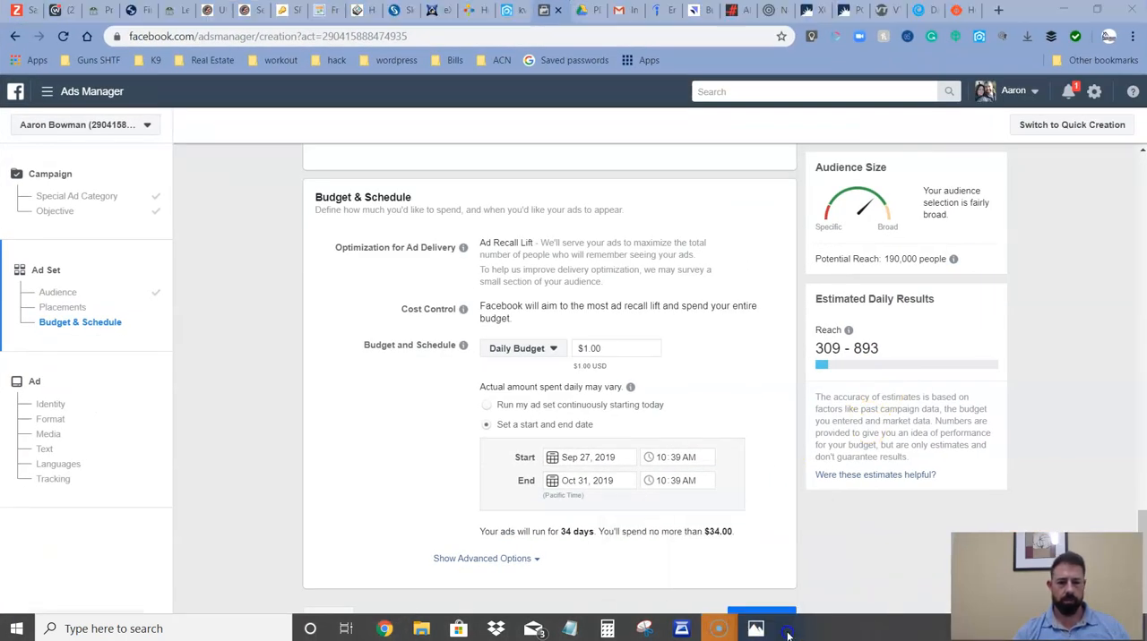
pyautogui.click(849, 603)
pyautogui.moveTo(721, 623)
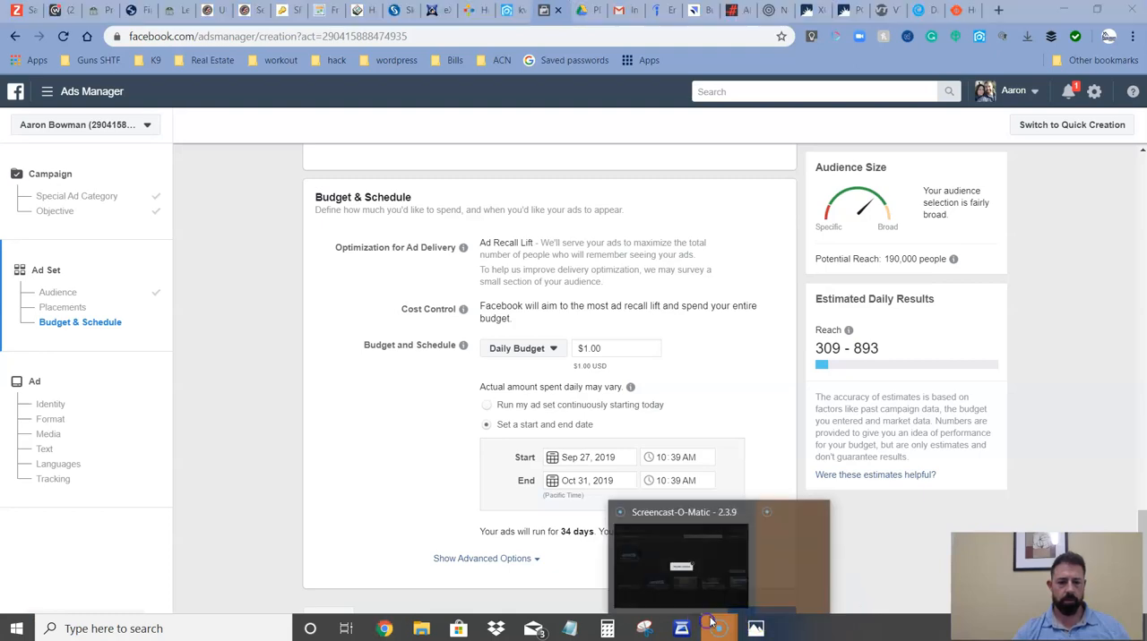
pyautogui.moveTo(768, 513)
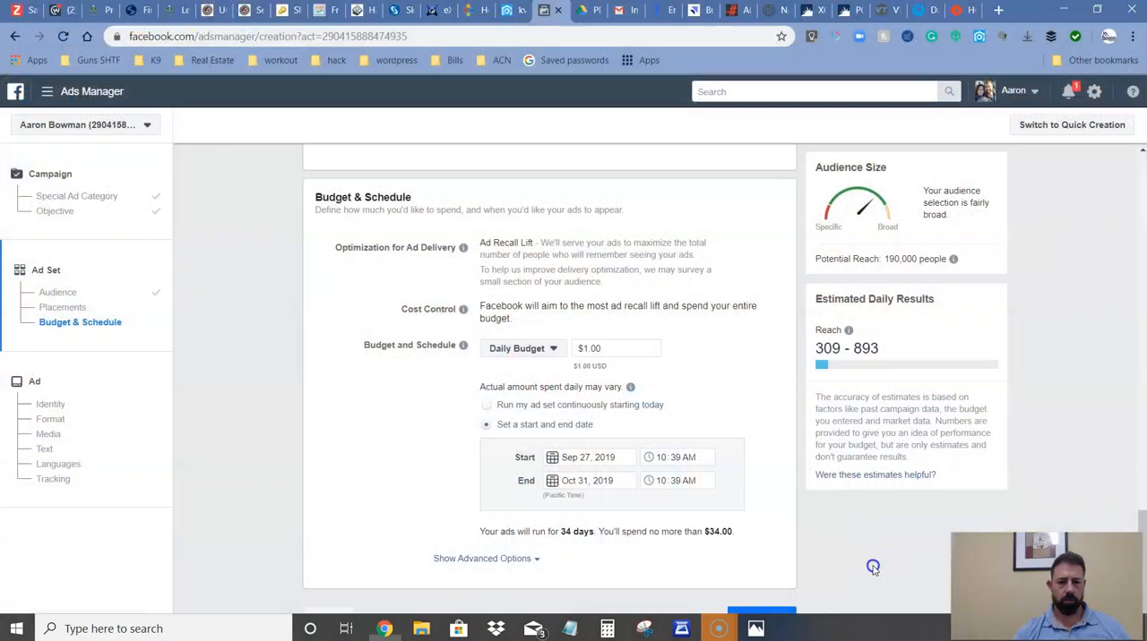
# Accept the budget and schedule, continue to the ad setup page, and view its identity and format sections.
pyautogui.click(779, 613)
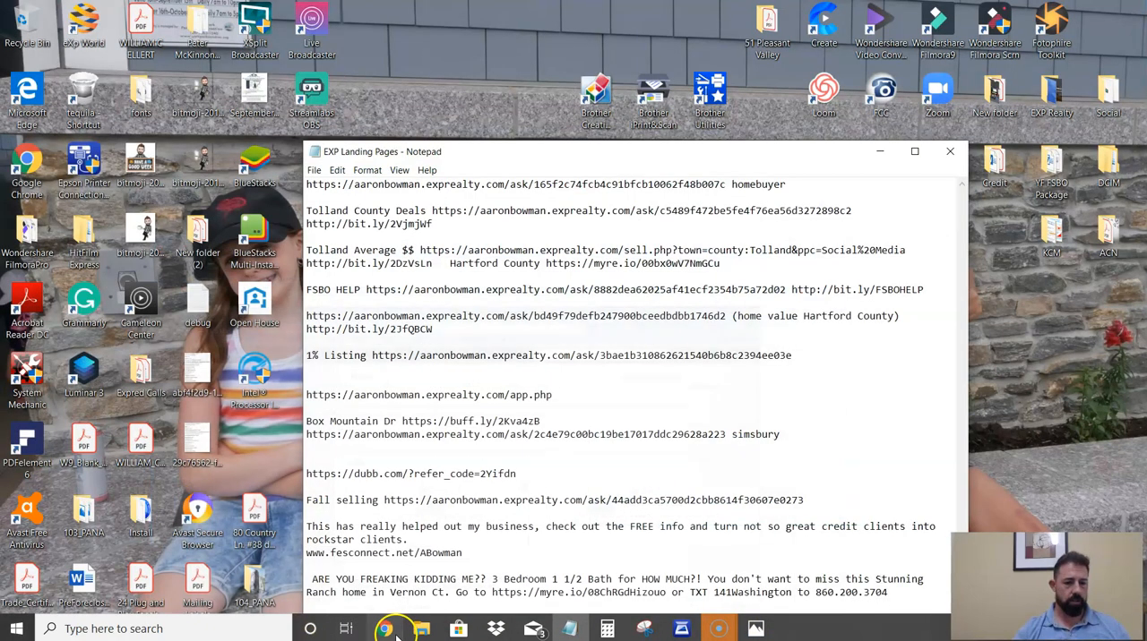
pyautogui.click(387, 629)
pyautogui.click(387, 629)
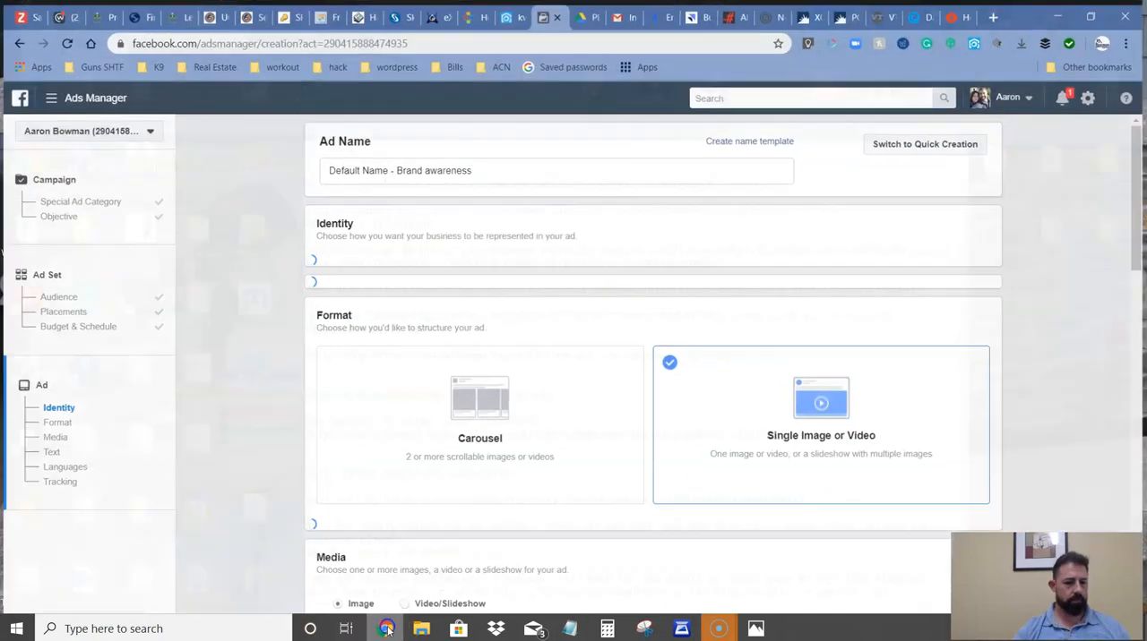
pyautogui.scroll(-2, 739, 443)
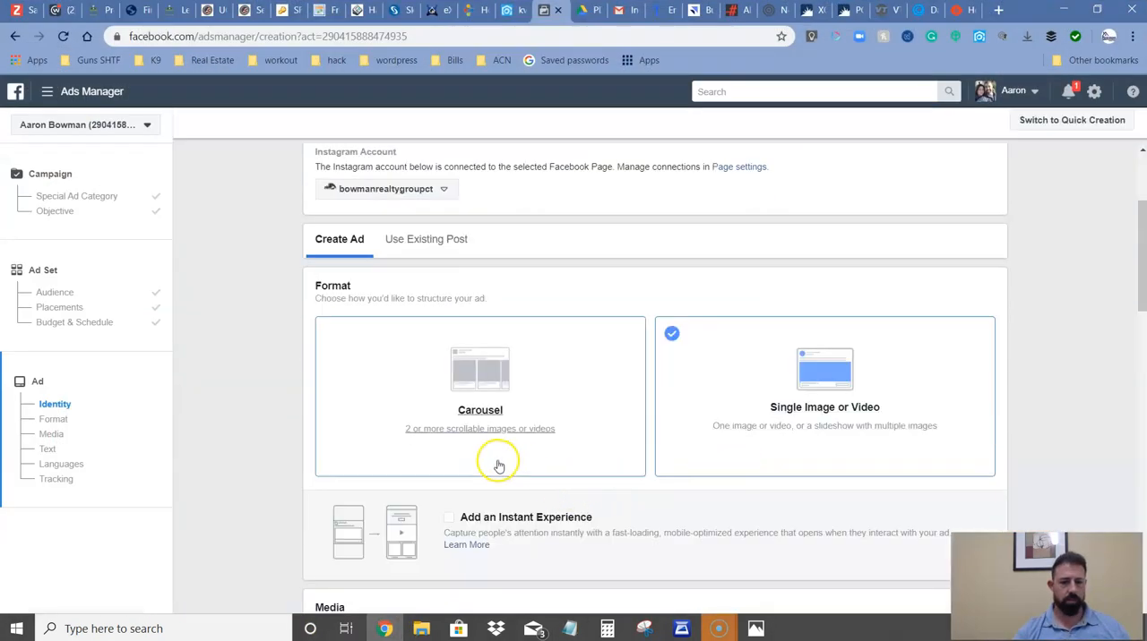
pyautogui.scroll(2, 484, 407)
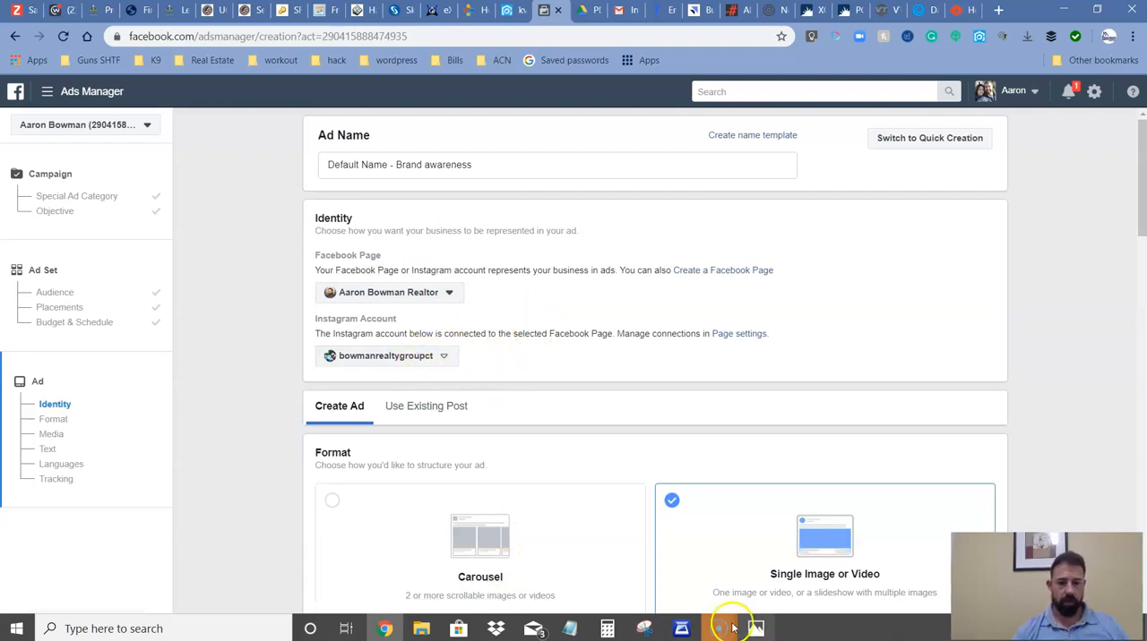
pyautogui.moveTo(728, 627)
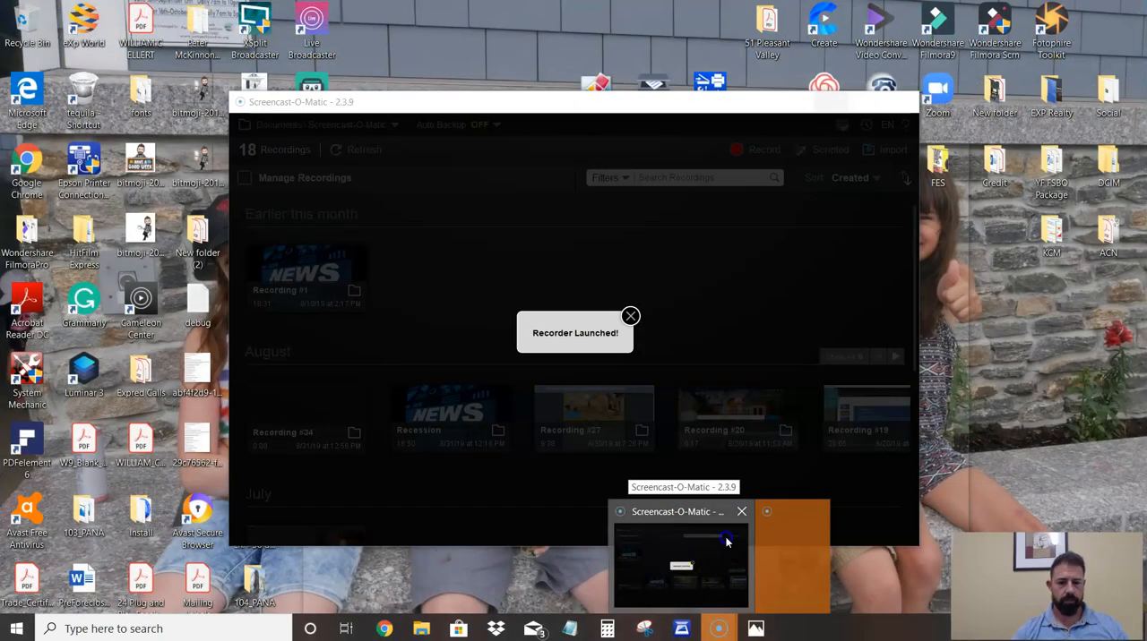
pyautogui.click(728, 542)
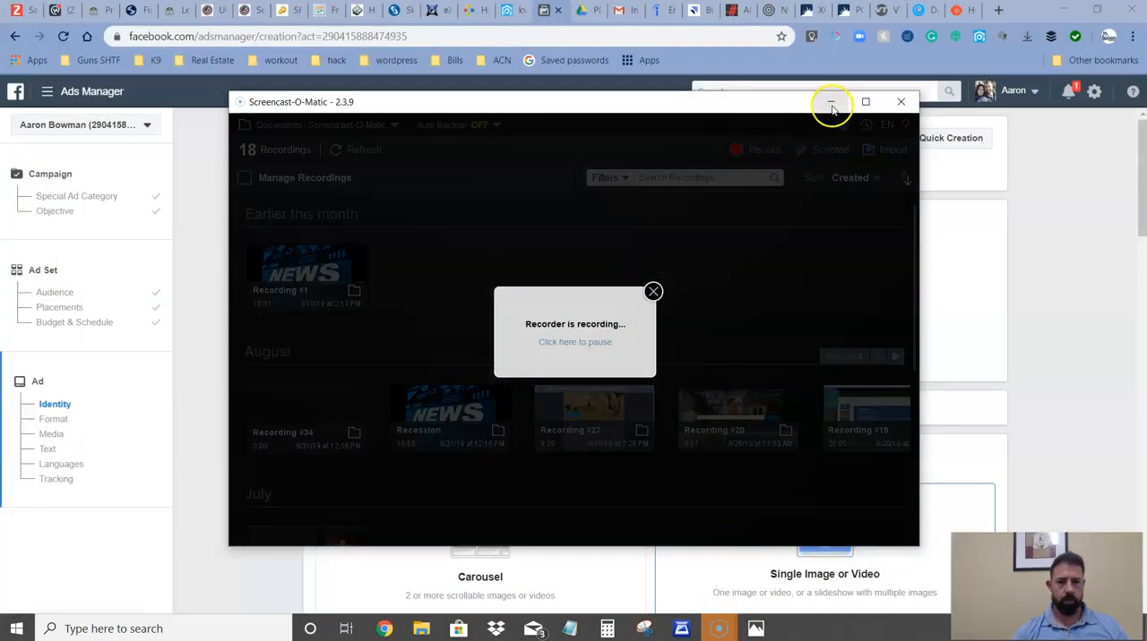
pyautogui.click(831, 103)
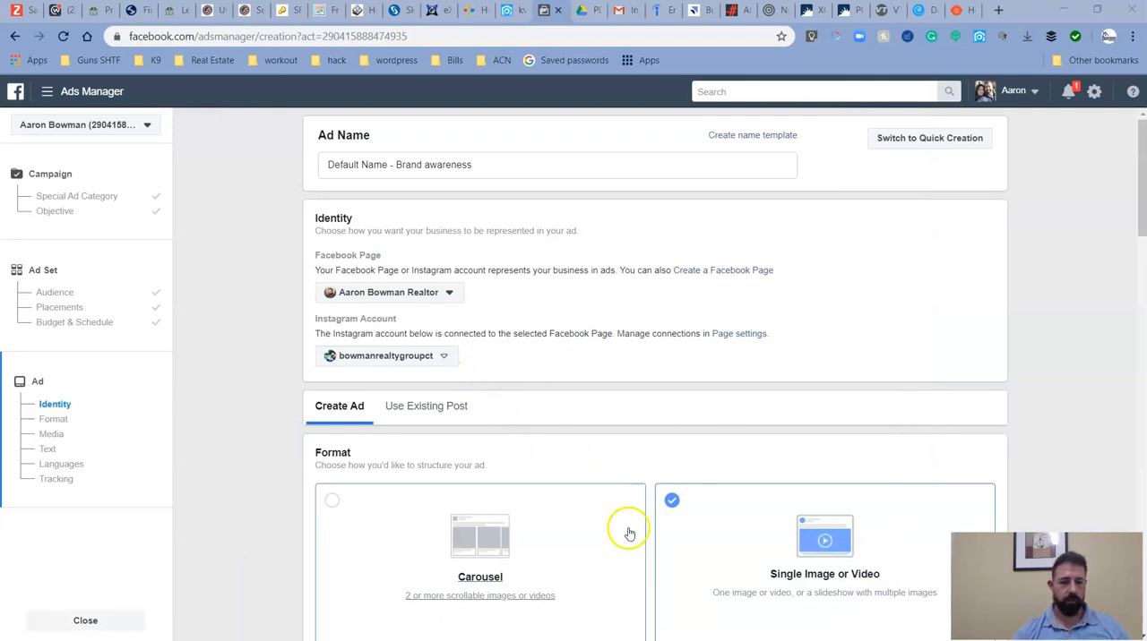
# Examine the ad's identity, format and media options, including which placements use the current image.
pyautogui.scroll(-3, 548, 455)
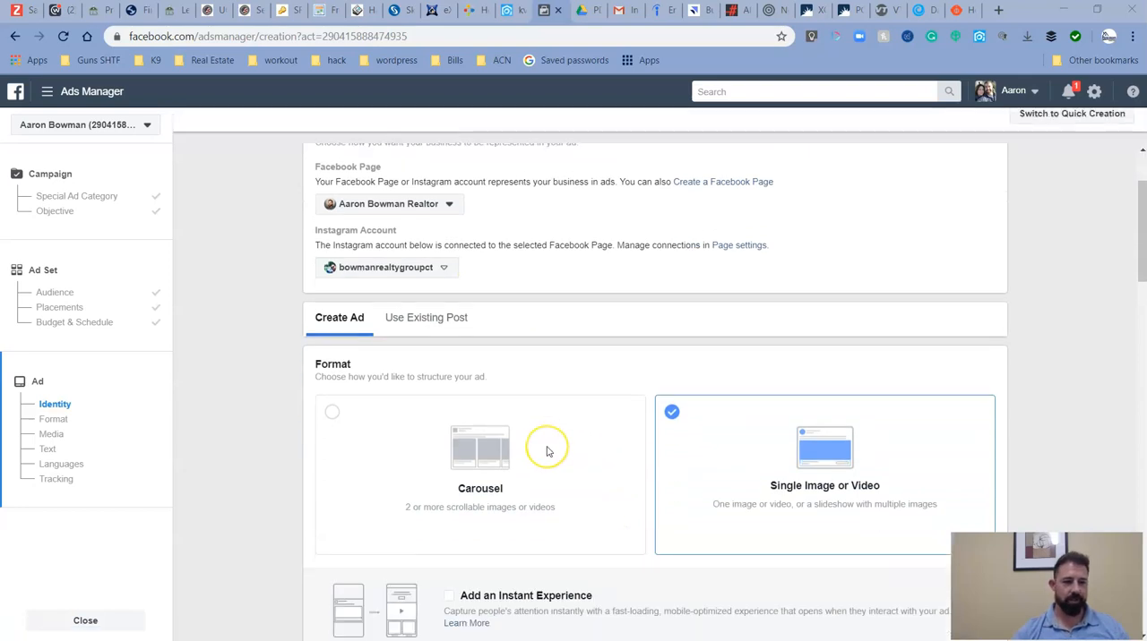
pyautogui.scroll(-1, 562, 493)
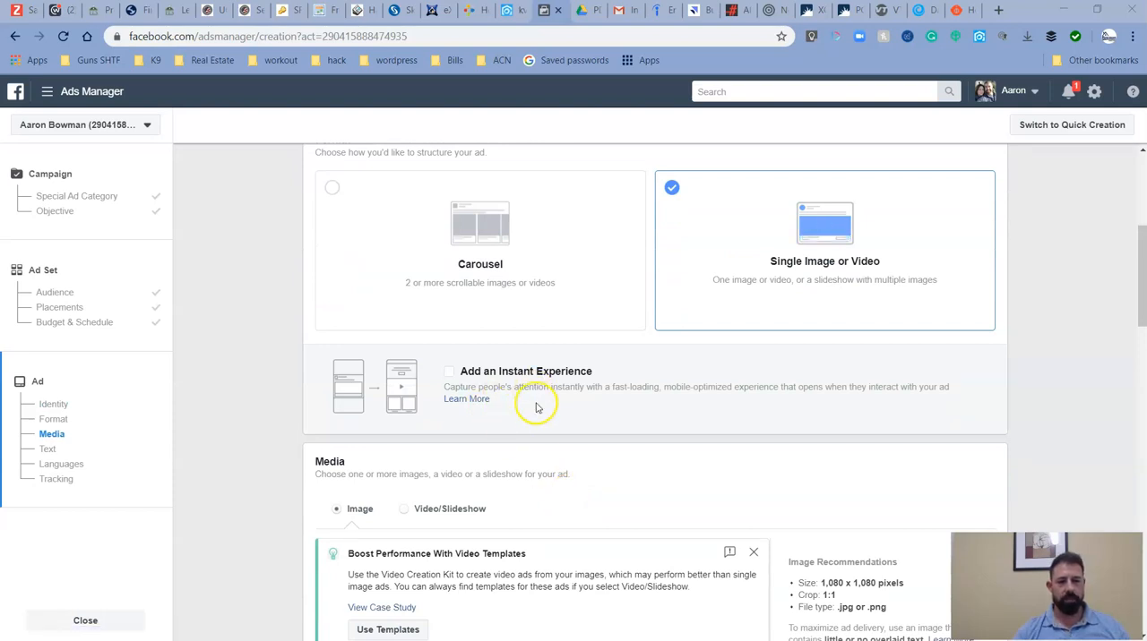
pyautogui.scroll(-1, 548, 430)
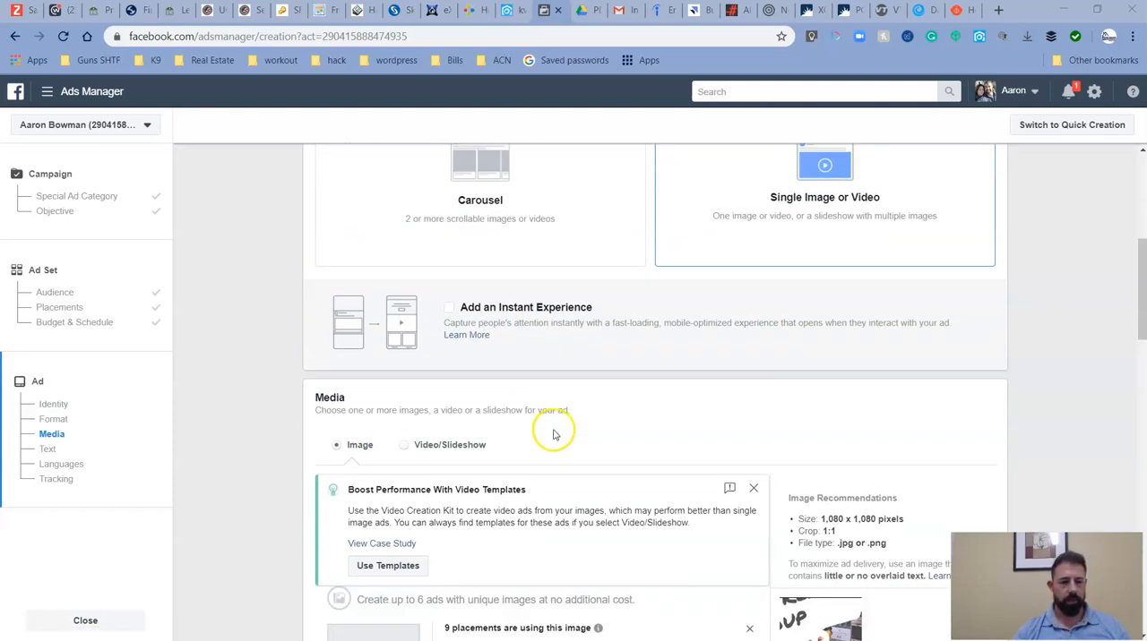
pyautogui.scroll(3, 548, 442)
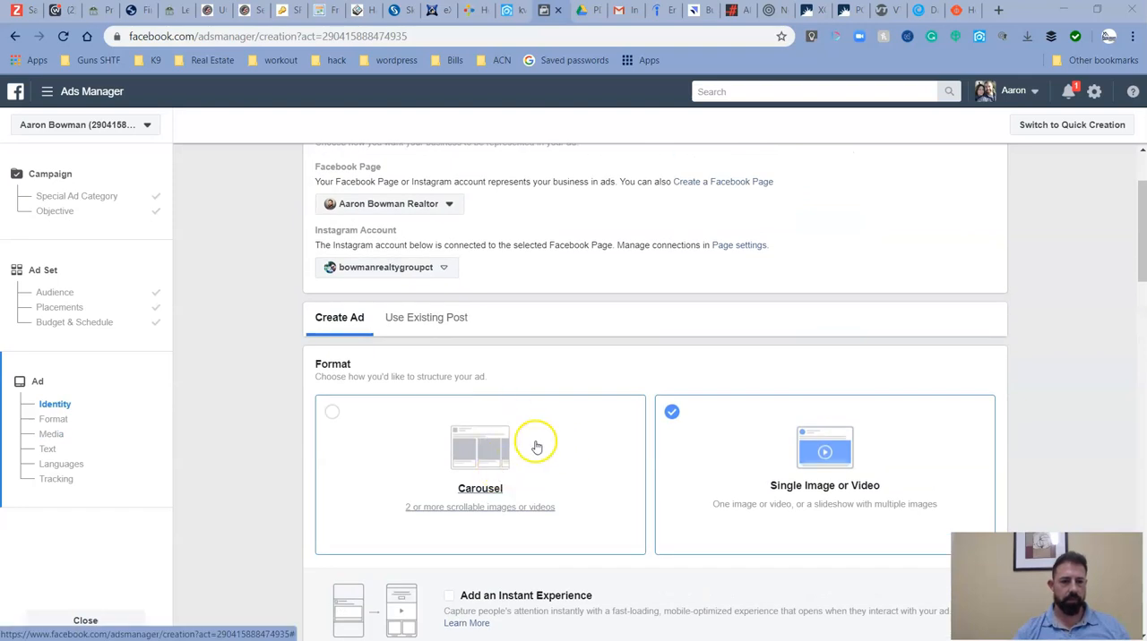
pyautogui.scroll(-2, 556, 448)
pyautogui.scroll(-4, 569, 454)
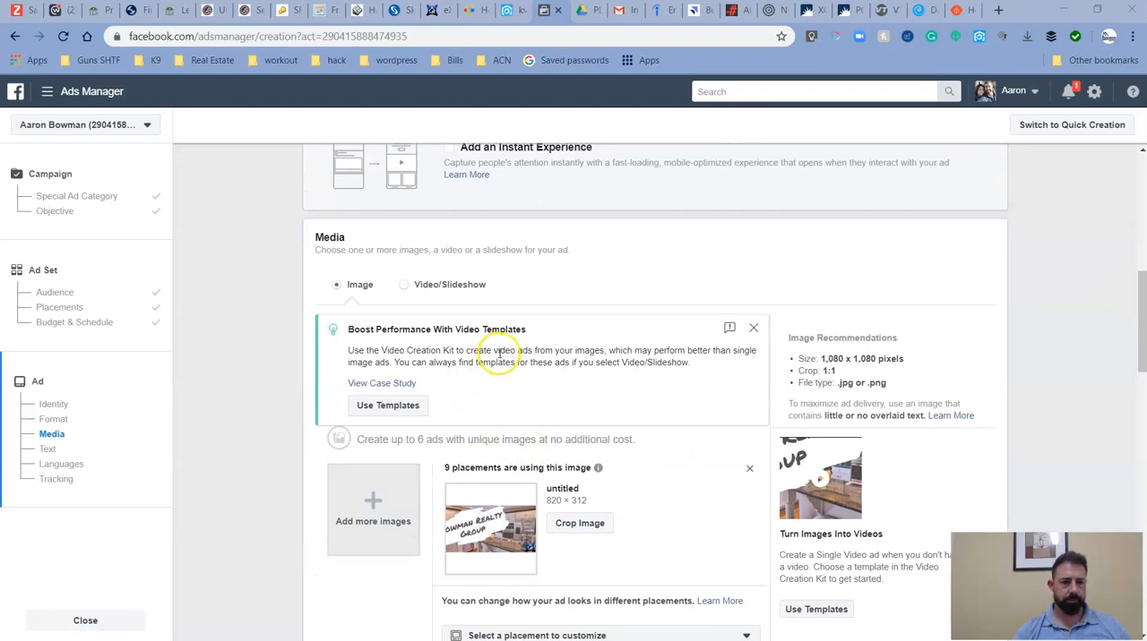
pyautogui.scroll(-3, 499, 354)
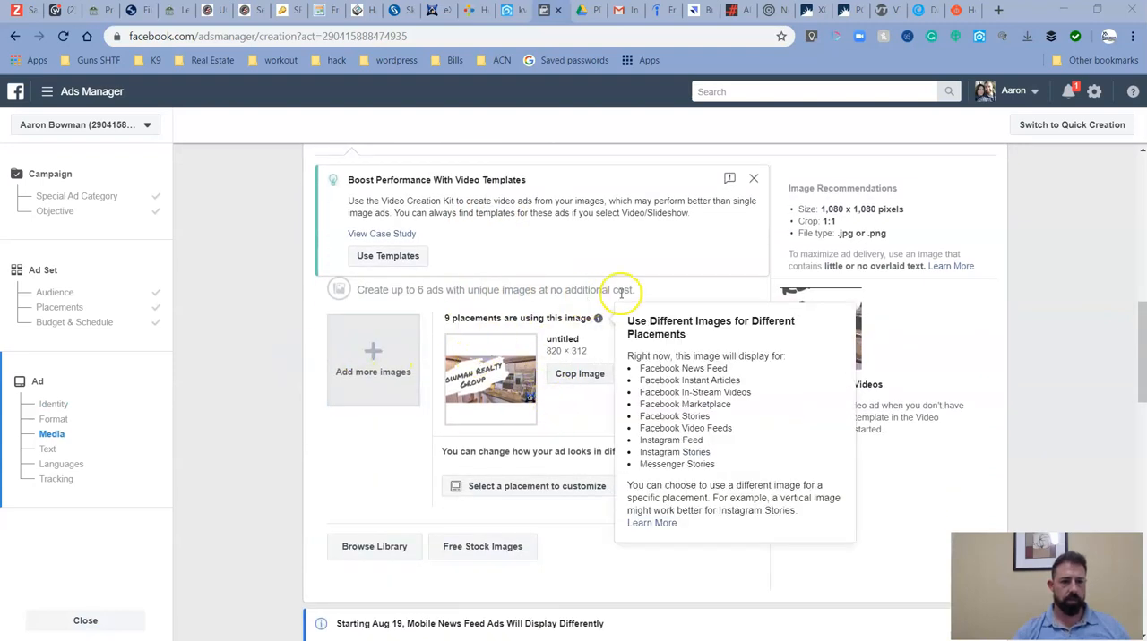
pyautogui.scroll(1, 643, 260)
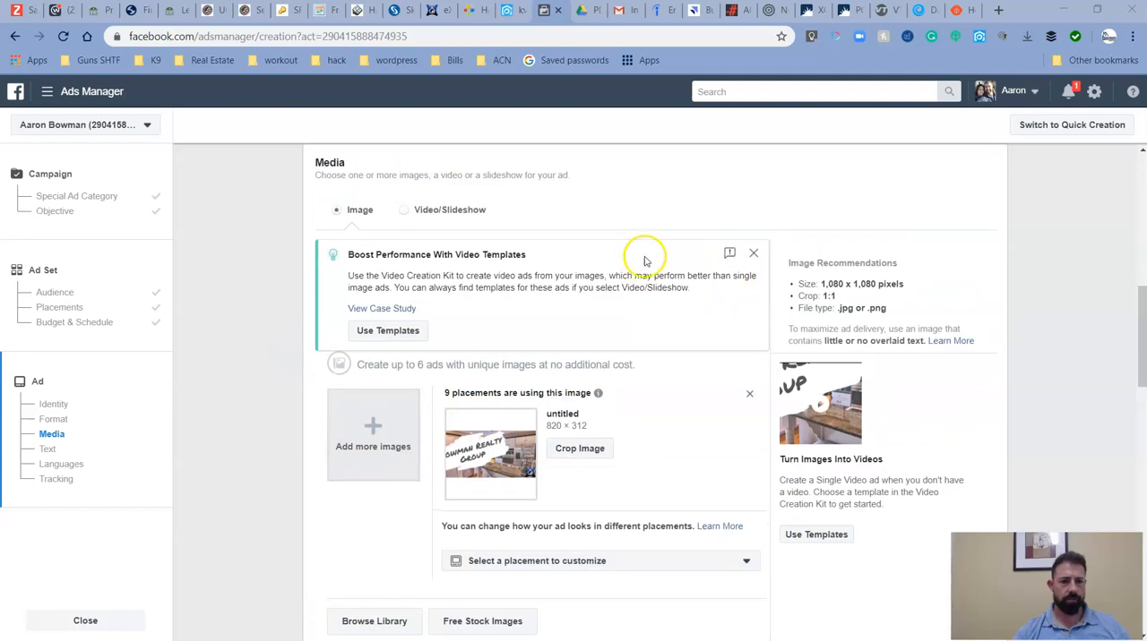
# Dismiss the video templates suggestion and add the 2048 × 1075 autumn leaves image from the account's image library.
pyautogui.click(754, 254)
pyautogui.scroll(-1, 578, 327)
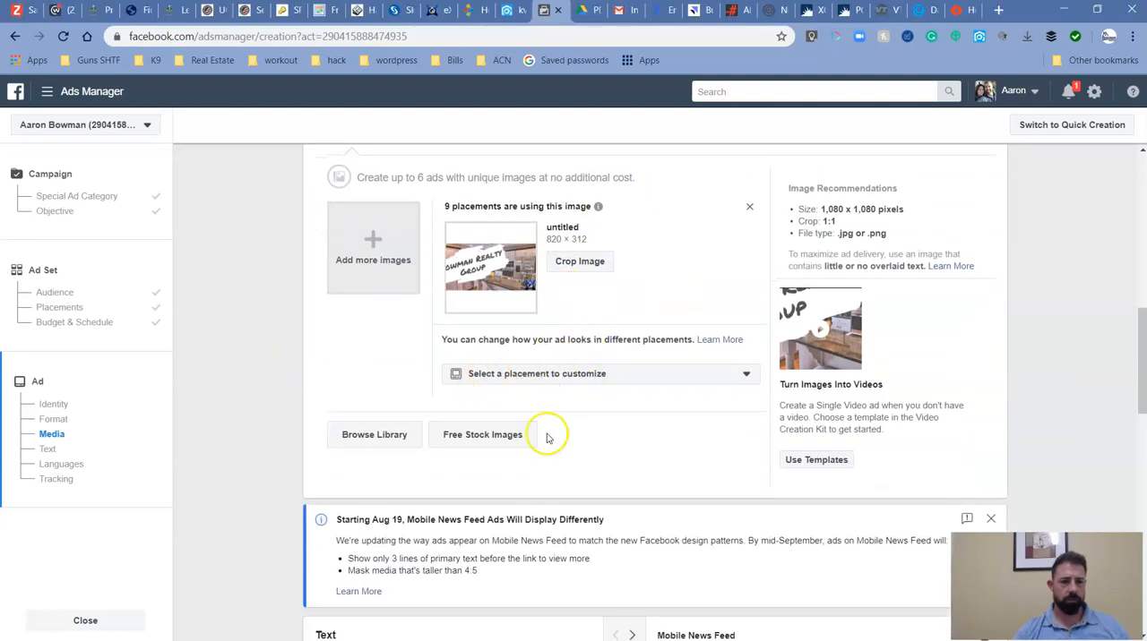
pyautogui.click(371, 436)
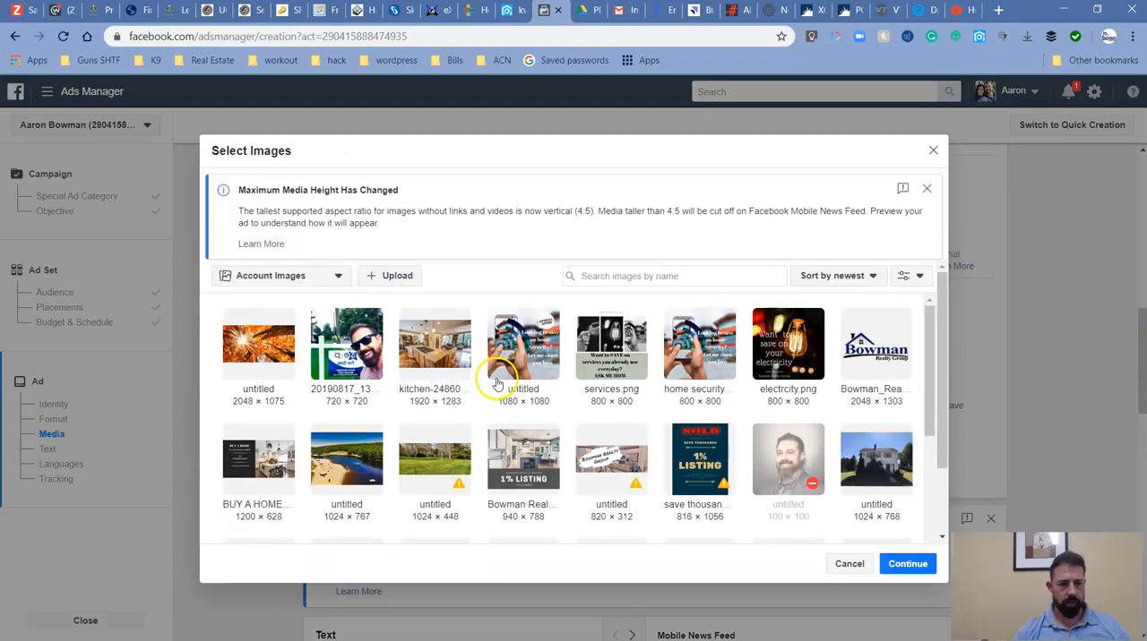
pyautogui.click(256, 355)
pyautogui.click(907, 563)
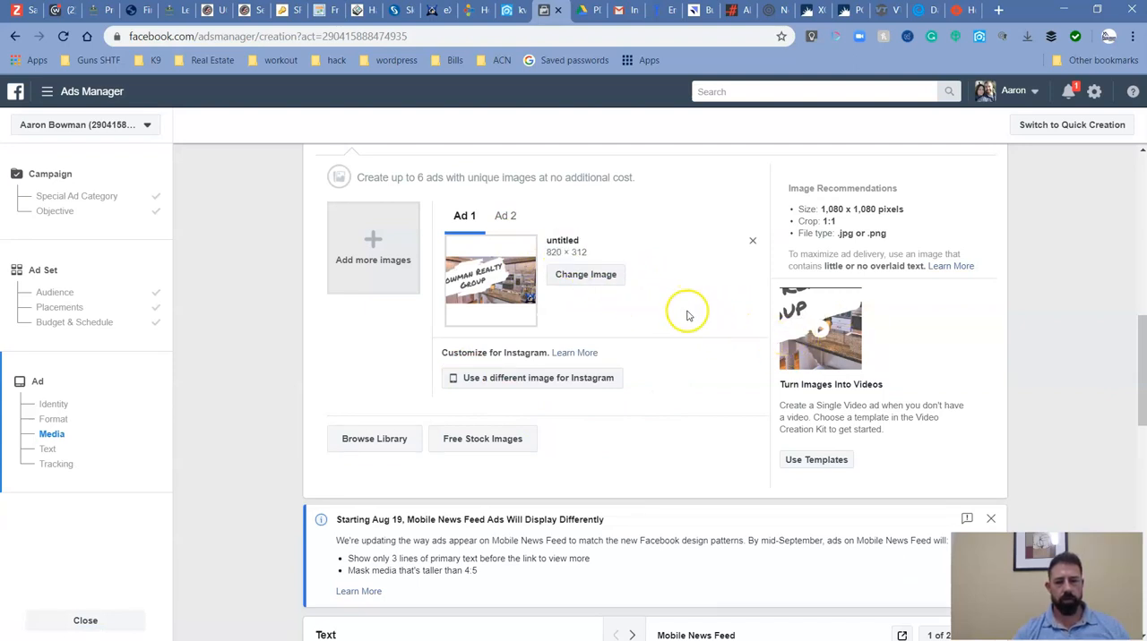
# Try to change Ad 1's image to the 2048 × 1075 autumn leaves image.
pyautogui.scroll(1, 597, 325)
pyautogui.click(581, 358)
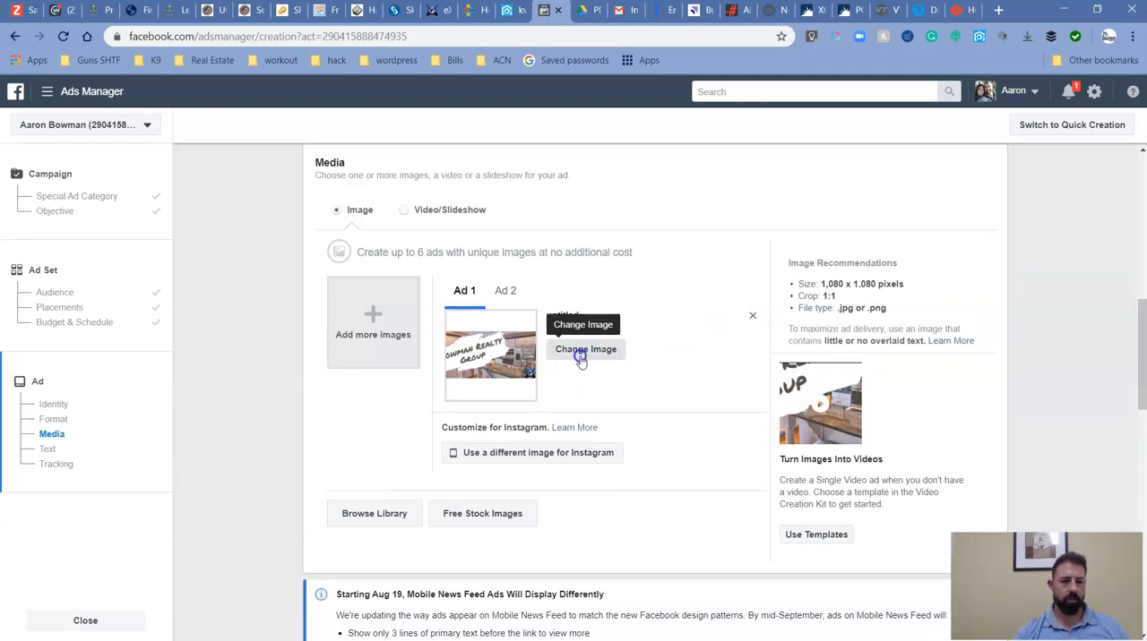
pyautogui.click(272, 359)
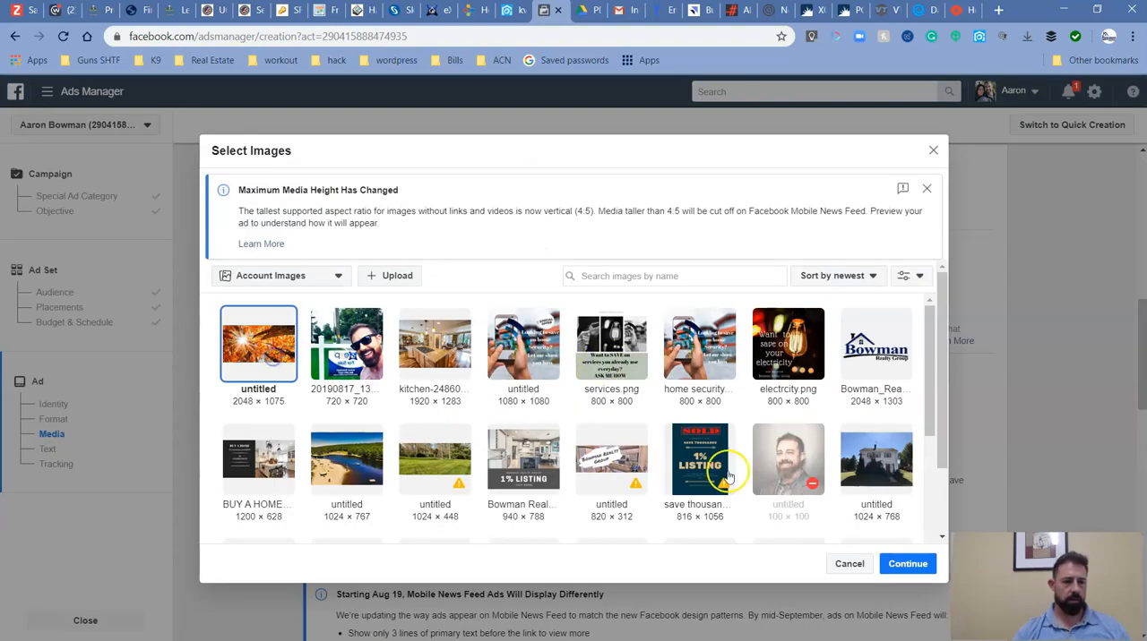
pyautogui.click(875, 560)
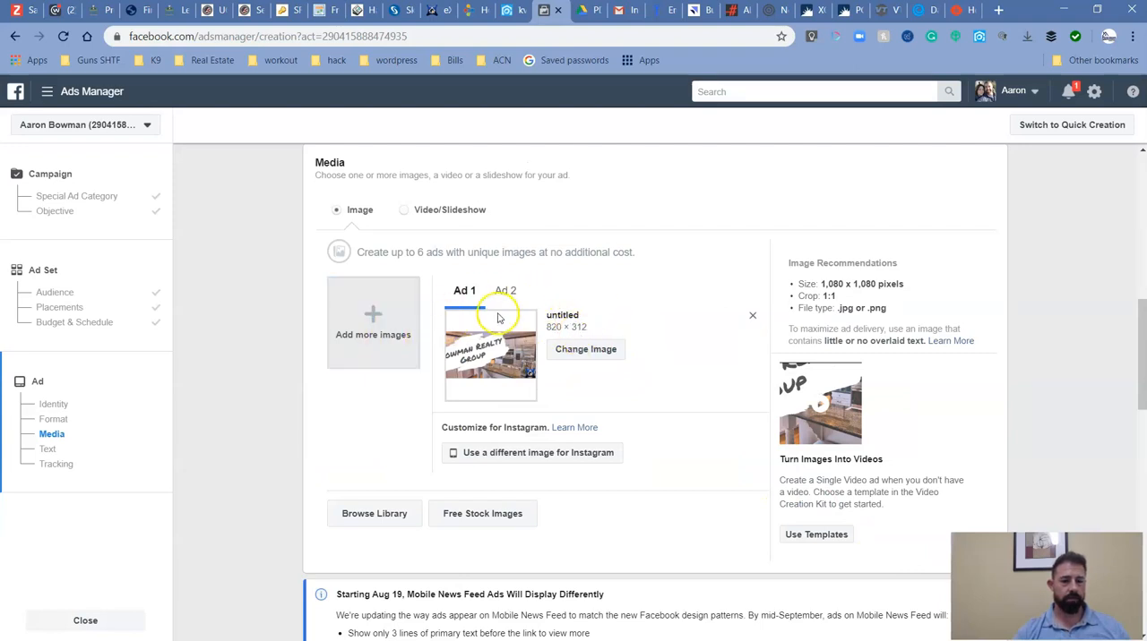
# Replace Ad 1's image with the 720 × 720 selfie beside the For Sale sign, and compare the images of both ads.
pyautogui.click(465, 295)
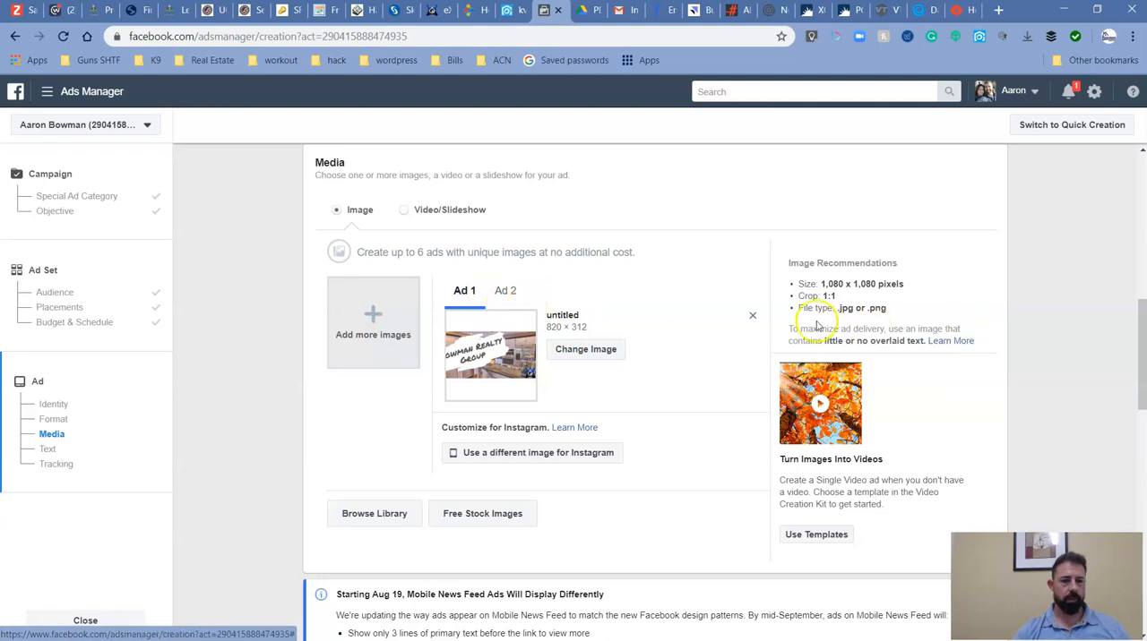
pyautogui.click(515, 303)
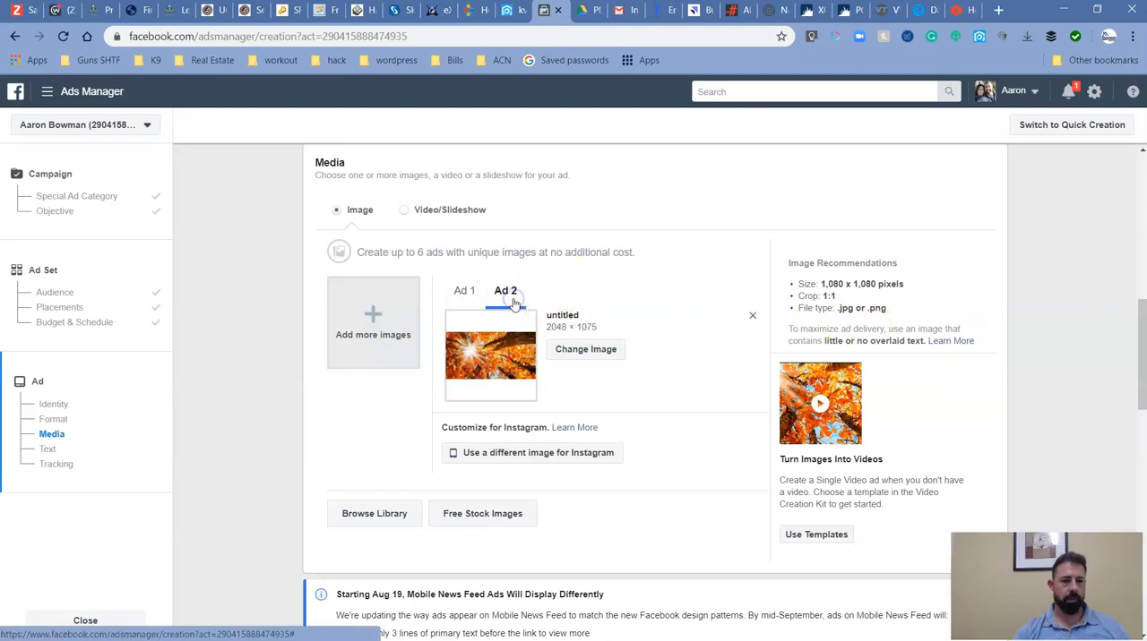
pyautogui.click(464, 291)
pyautogui.click(583, 358)
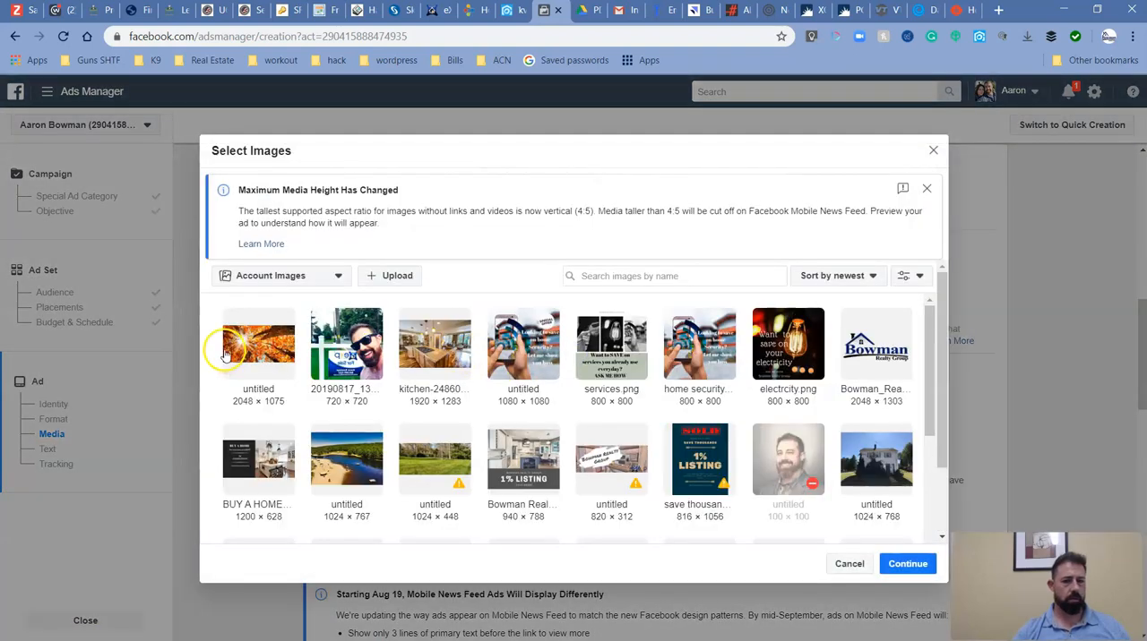
pyautogui.click(227, 356)
pyautogui.click(366, 372)
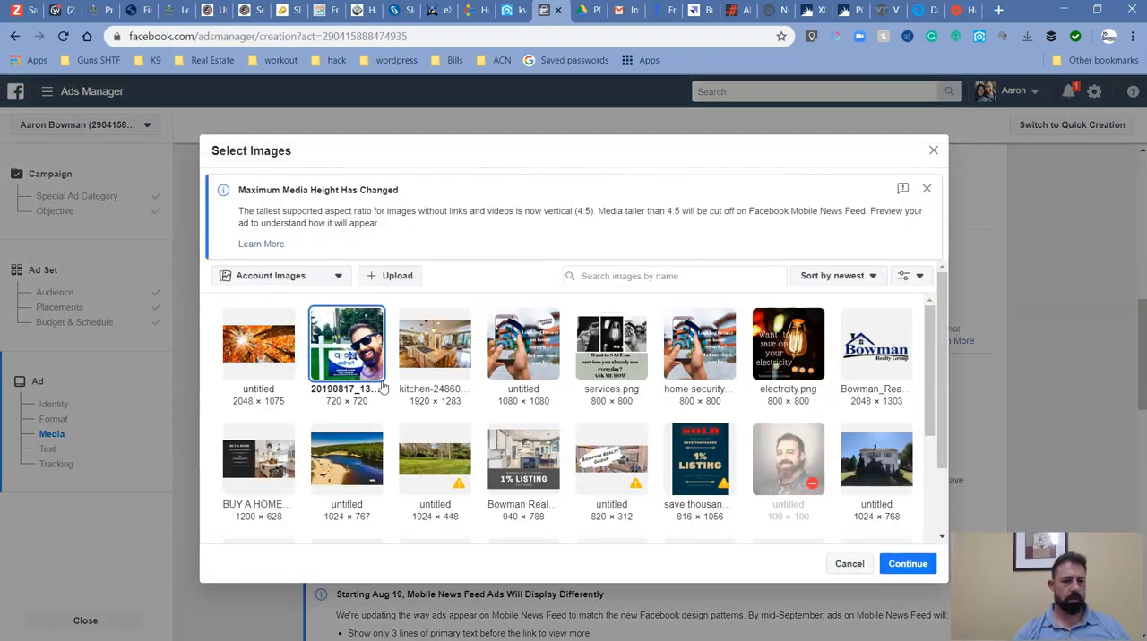
pyautogui.click(905, 565)
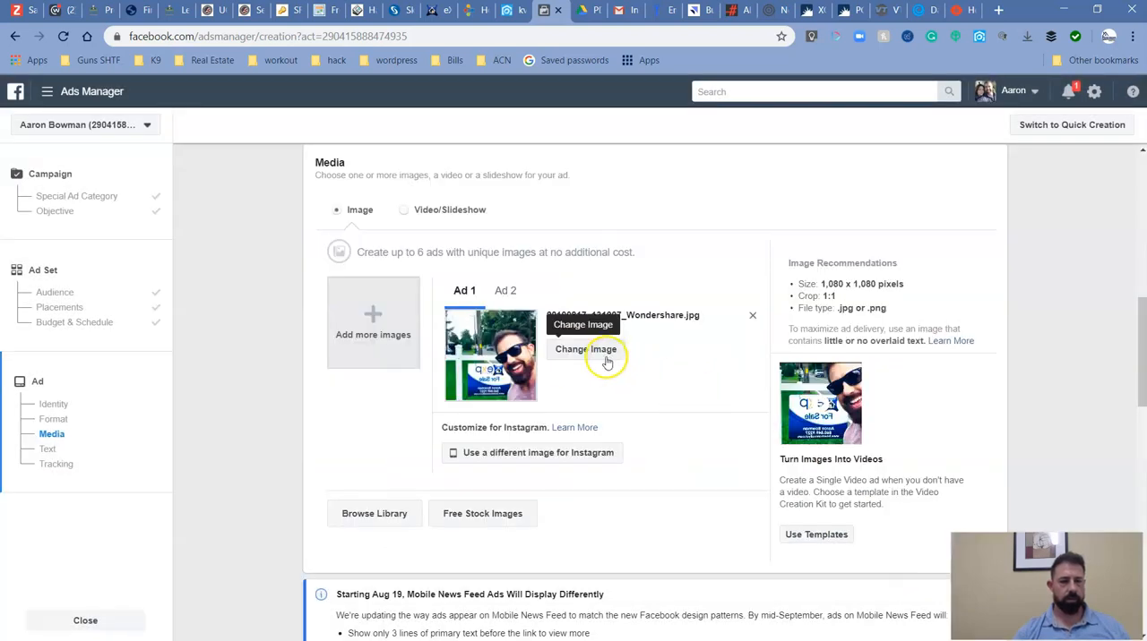
pyautogui.click(511, 303)
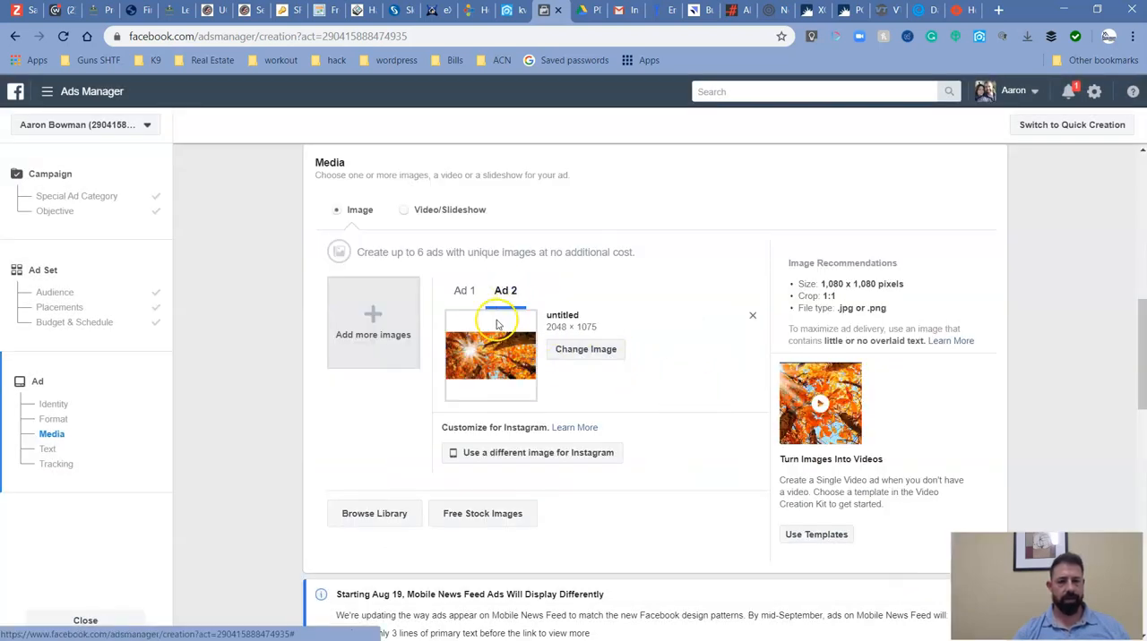
pyautogui.click(474, 301)
# Replace the ad's primary text with "Reasons to buy in the FALL".
pyautogui.scroll(-3, 474, 305)
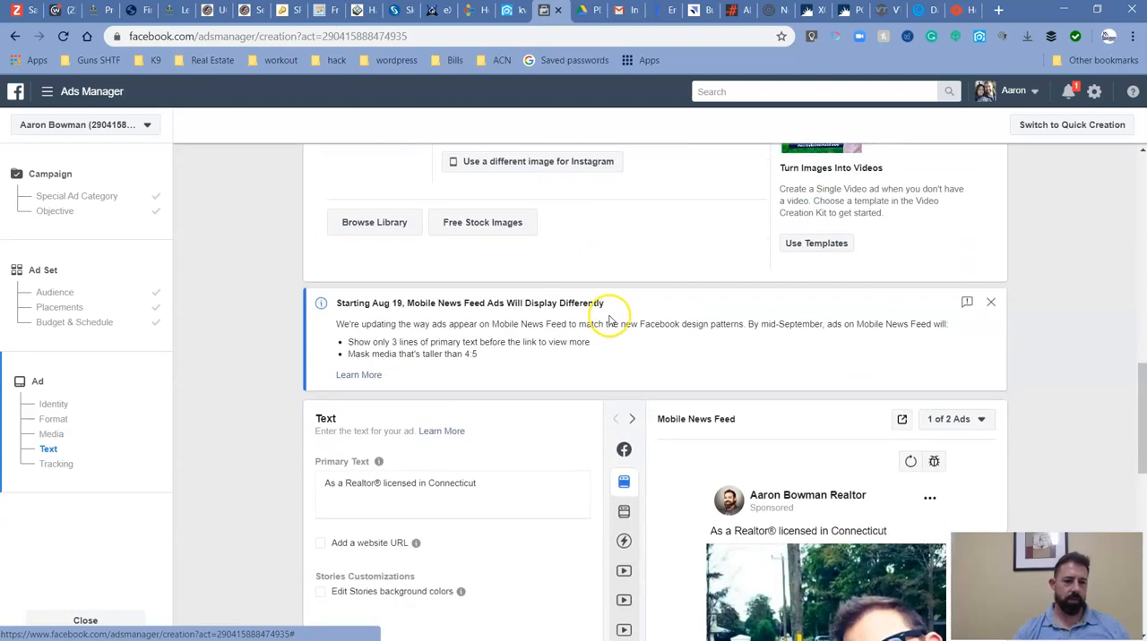
pyautogui.scroll(-3, 573, 331)
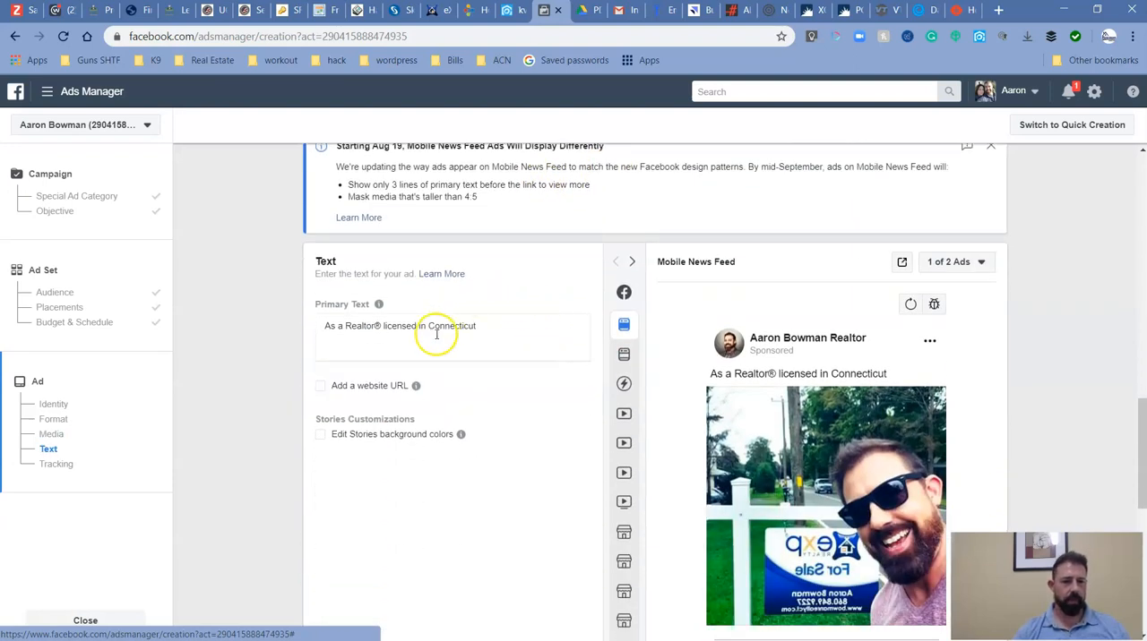
pyautogui.scroll(-2, 548, 332)
pyautogui.scroll(2, 494, 277)
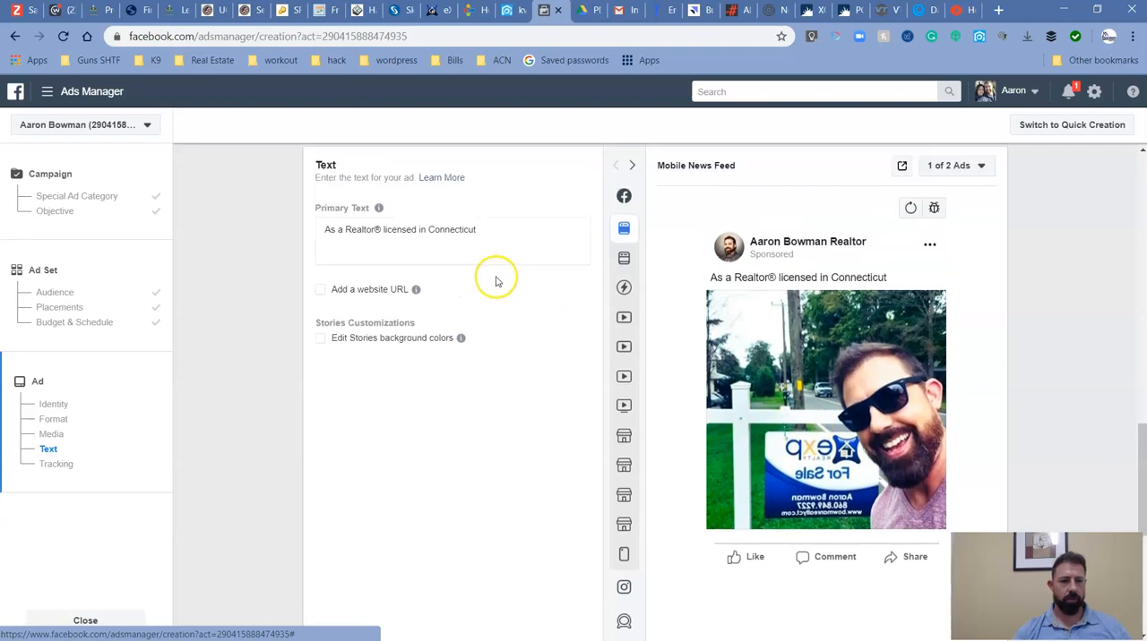
pyautogui.click(493, 330)
pyautogui.moveTo(494, 330); pyautogui.dragTo(324, 327)
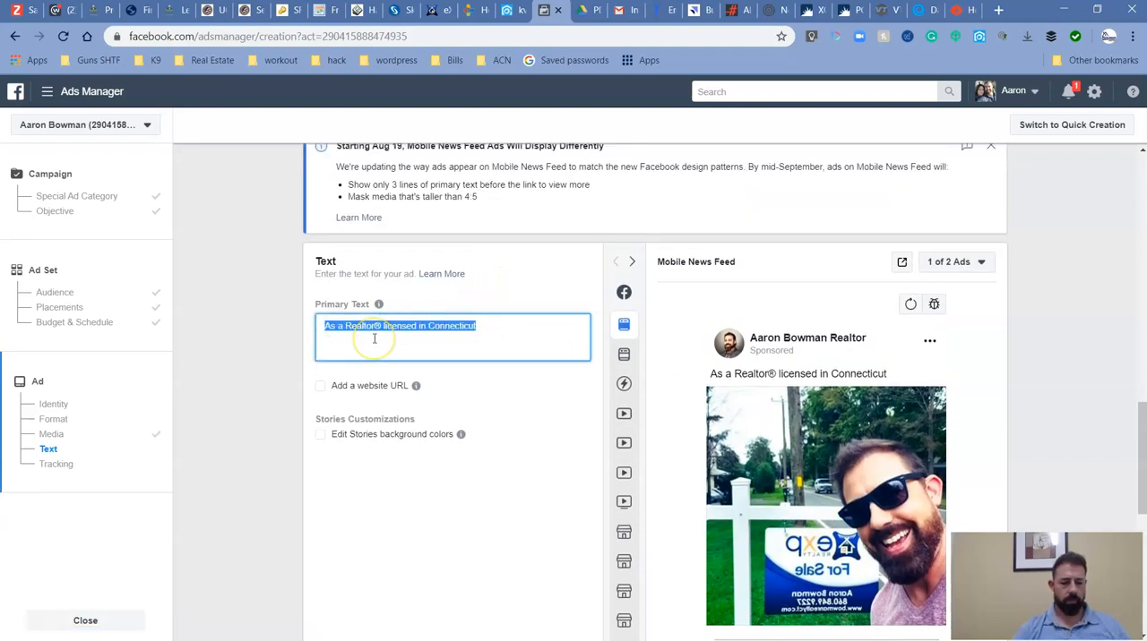
pyautogui.write('Reason')
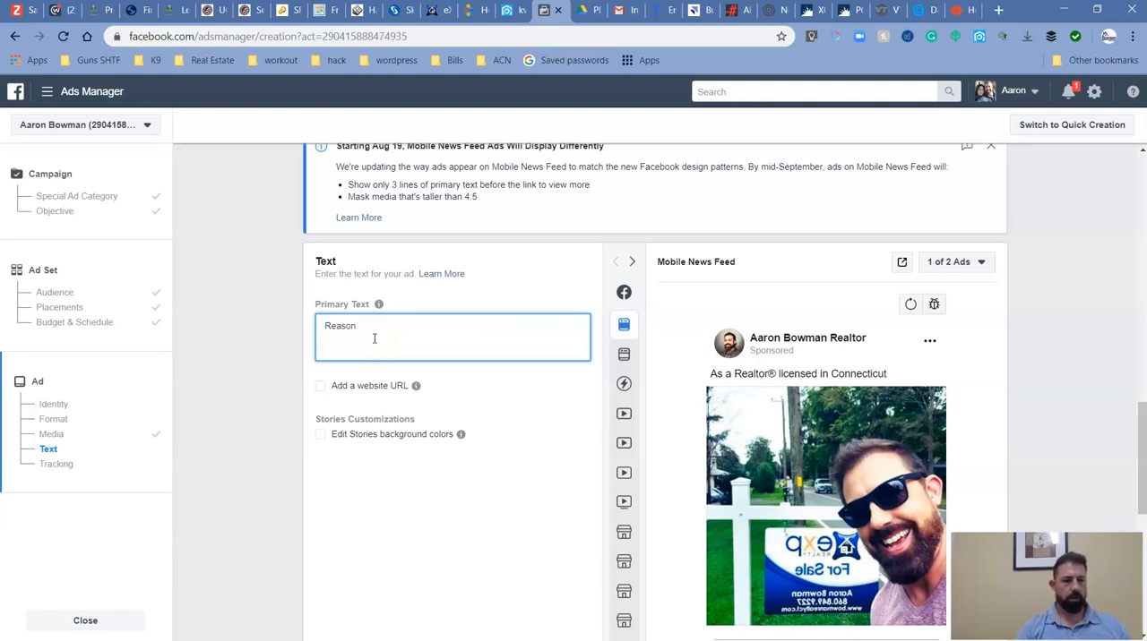
pyautogui.write('s to buy')
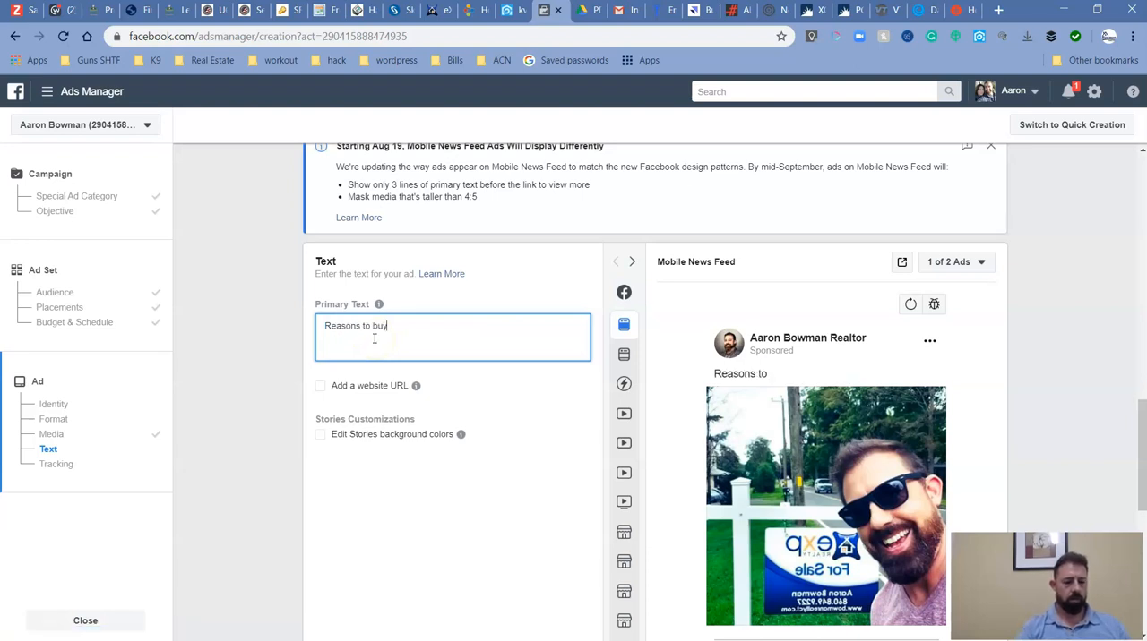
pyautogui.write(' in the fall')
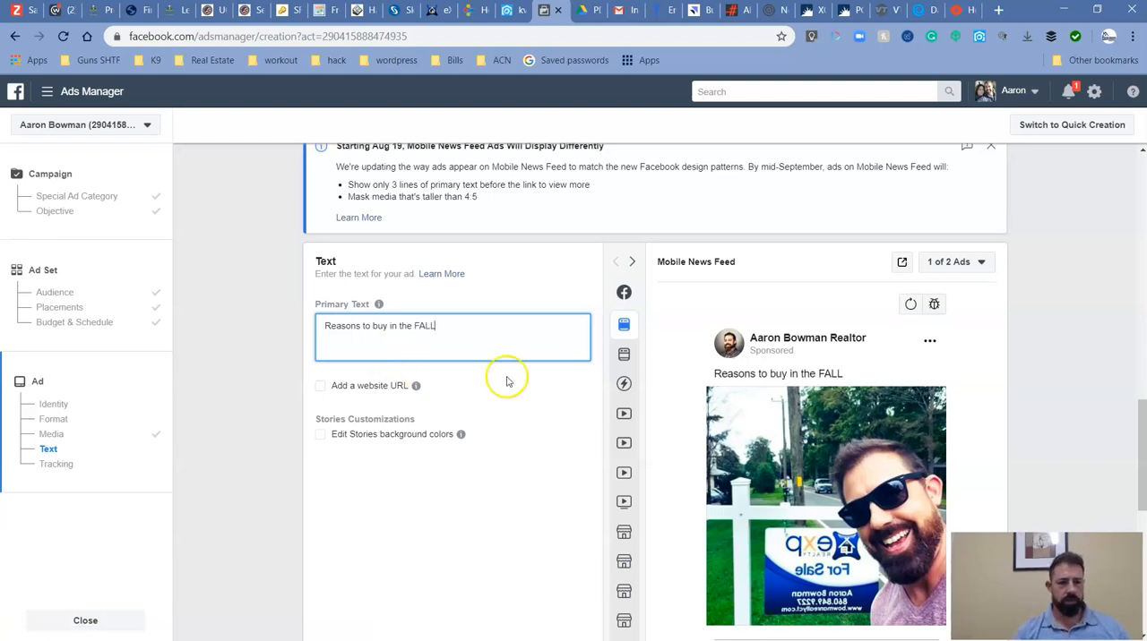
# Enable a website URL for the ad and set its headline to "Get Your FREE Report".
pyautogui.click(322, 388)
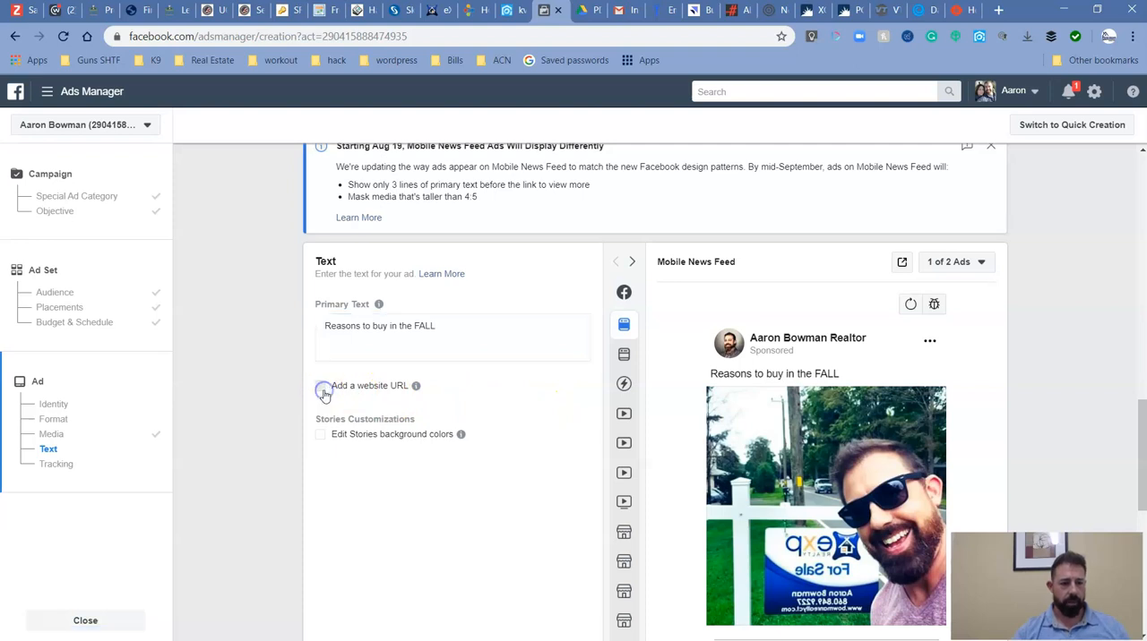
pyautogui.click(377, 441)
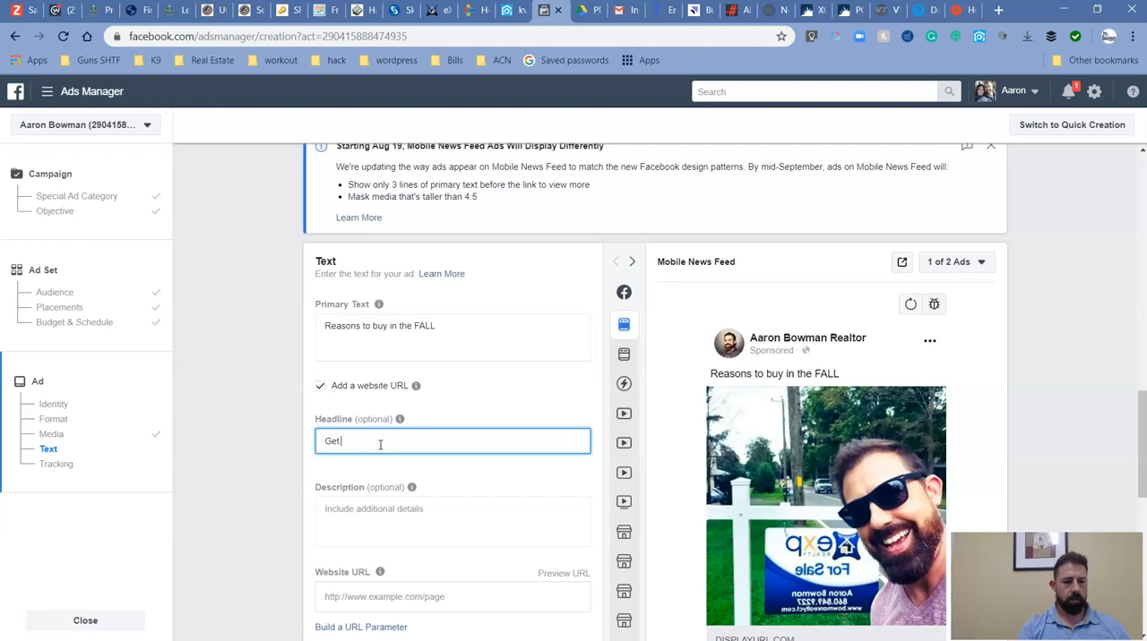
pyautogui.write('Get Your FREE Report')
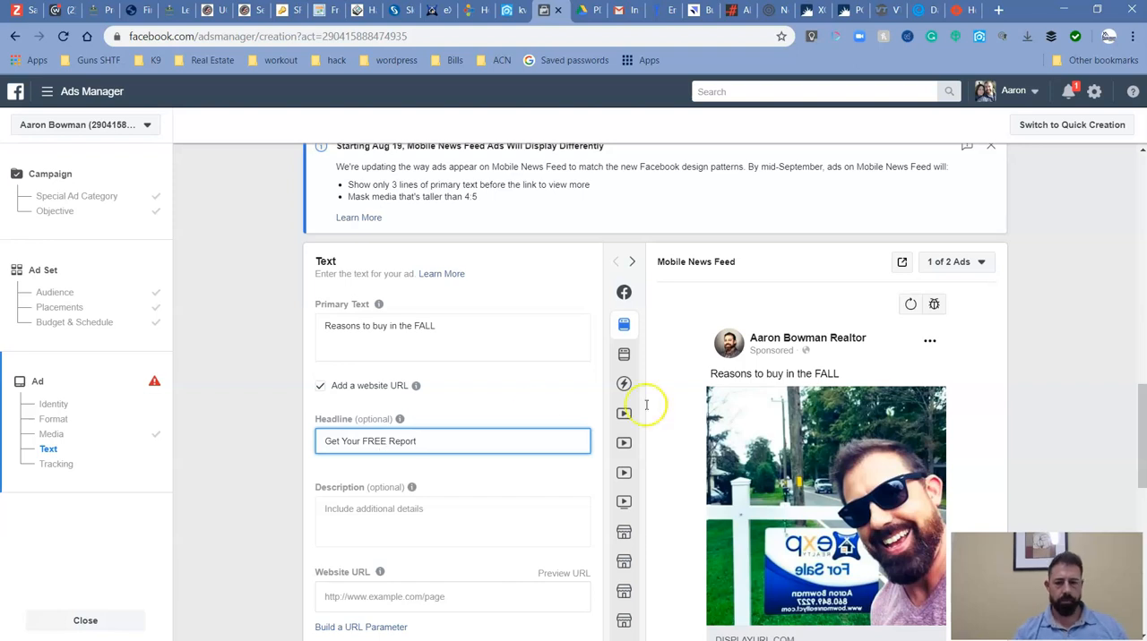
pyautogui.scroll(-3, 645, 405)
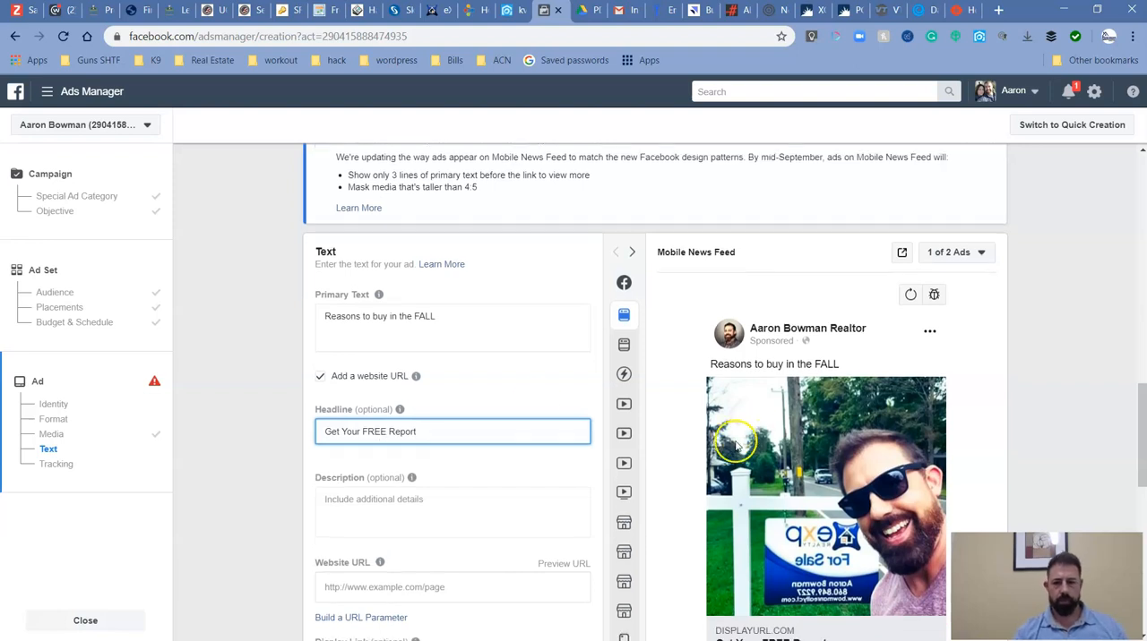
pyautogui.scroll(2, 511, 384)
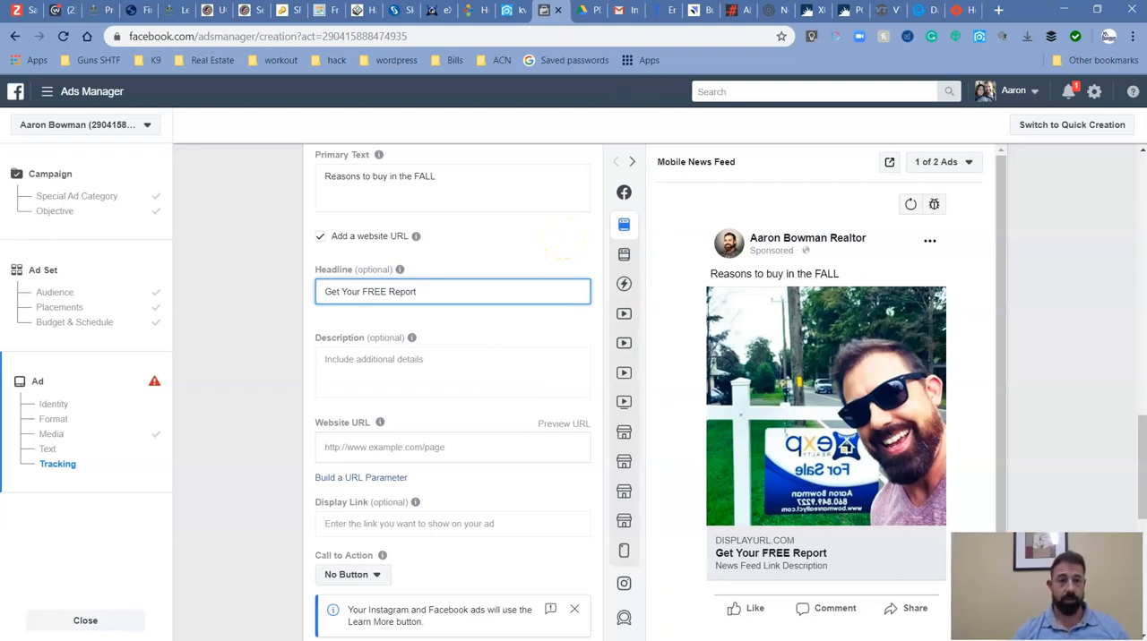
# Copy the shareable link of the BuyingaHomeFall2019 PDF from Google Drive and paste it as the ad's website URL.
pyautogui.click(585, 10)
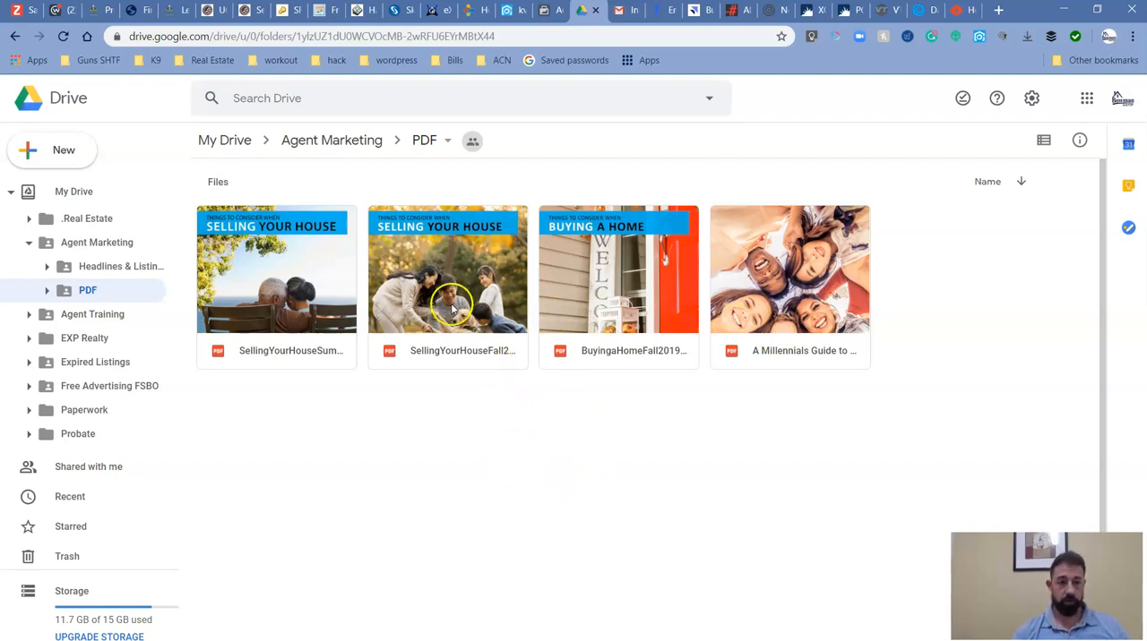
pyautogui.rightClick(631, 274)
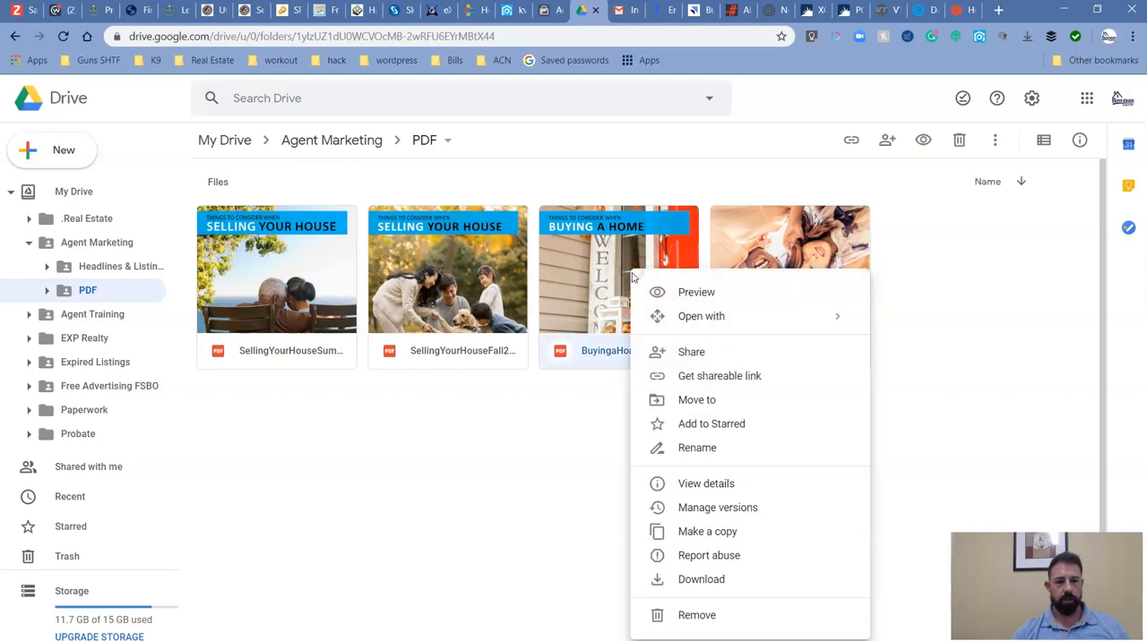
pyautogui.click(668, 378)
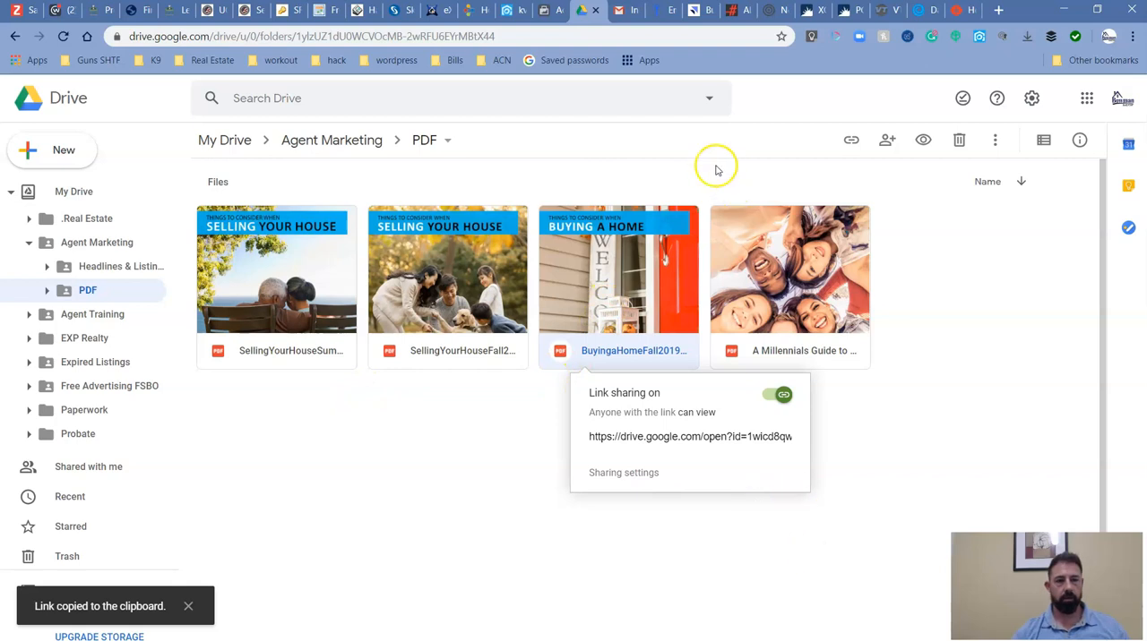
pyautogui.click(551, 11)
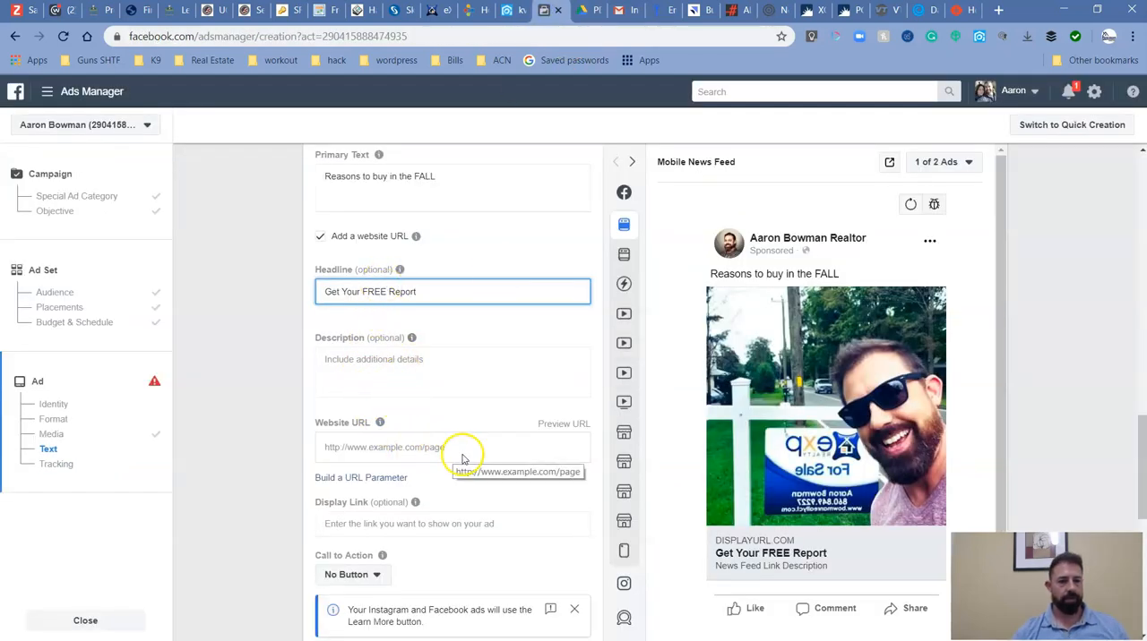
pyautogui.click(433, 455)
pyautogui.hotkey('ctrl', 'v')
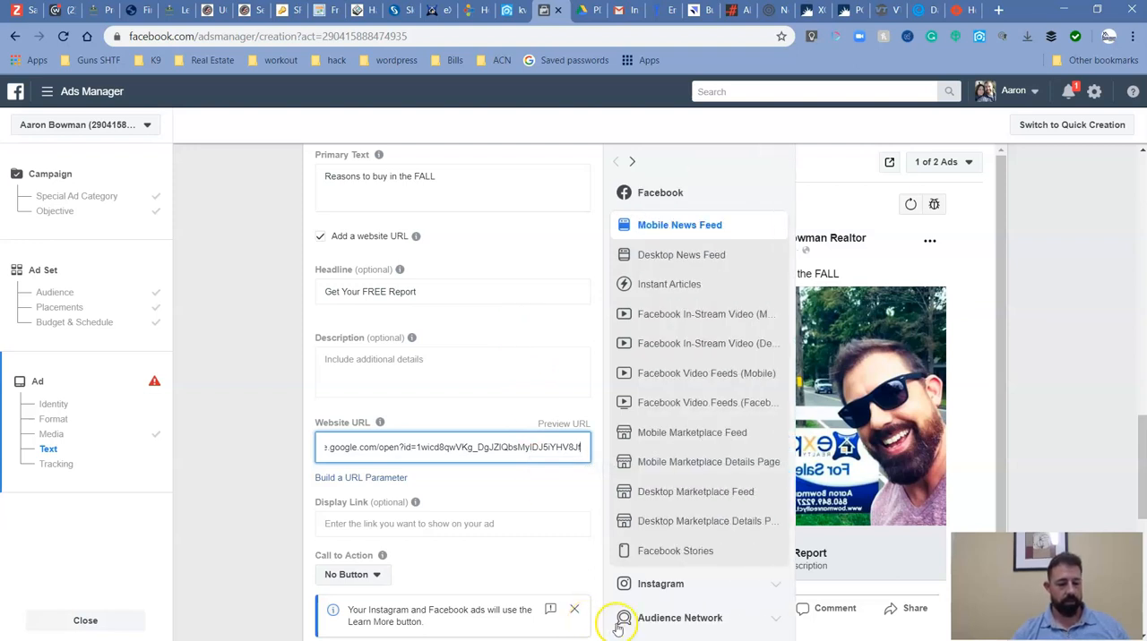
# Look up the homebuyer landing page link in the EXP Landing Pages notes and select the ad's website URL.
pyautogui.press('super')
pyautogui.click(570, 629)
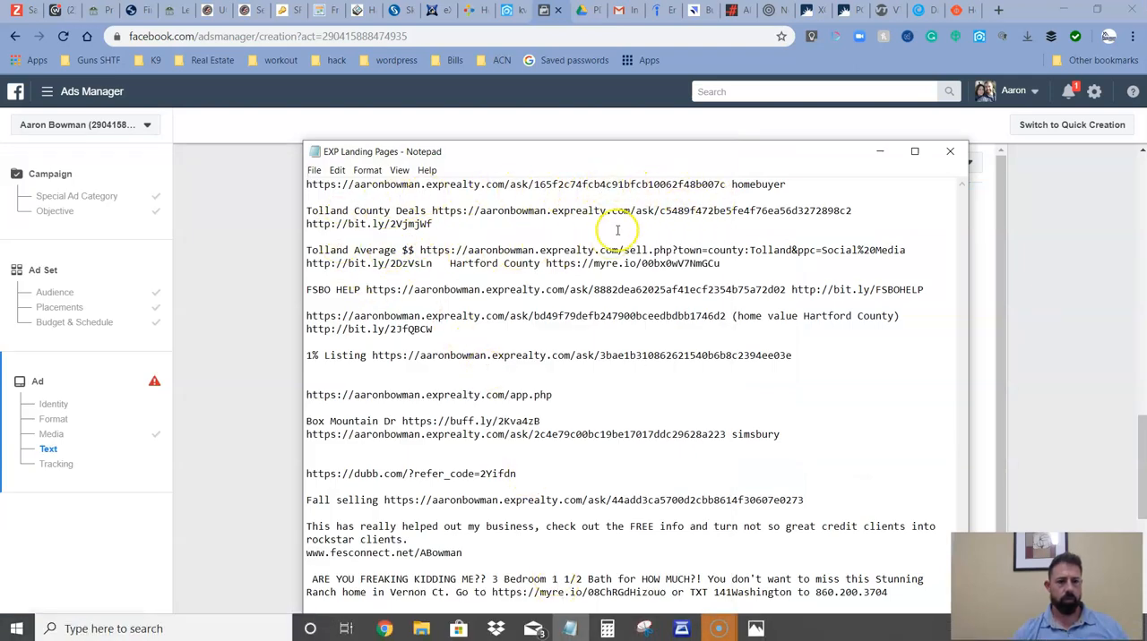
pyautogui.moveTo(725, 185); pyautogui.dragTo(304, 184)
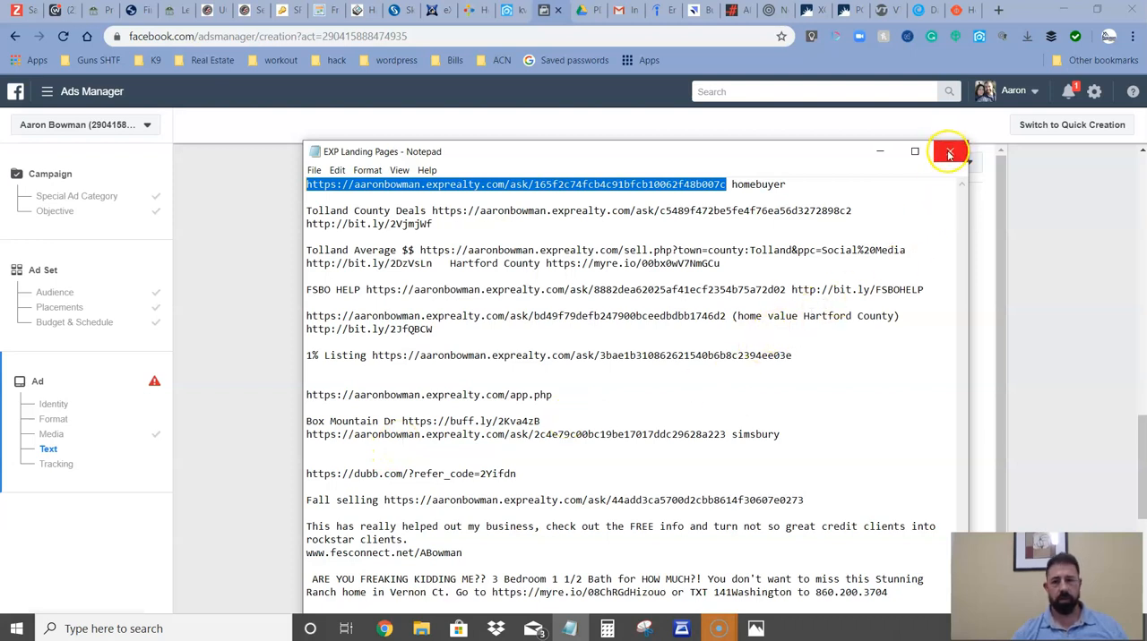
pyautogui.click(880, 154)
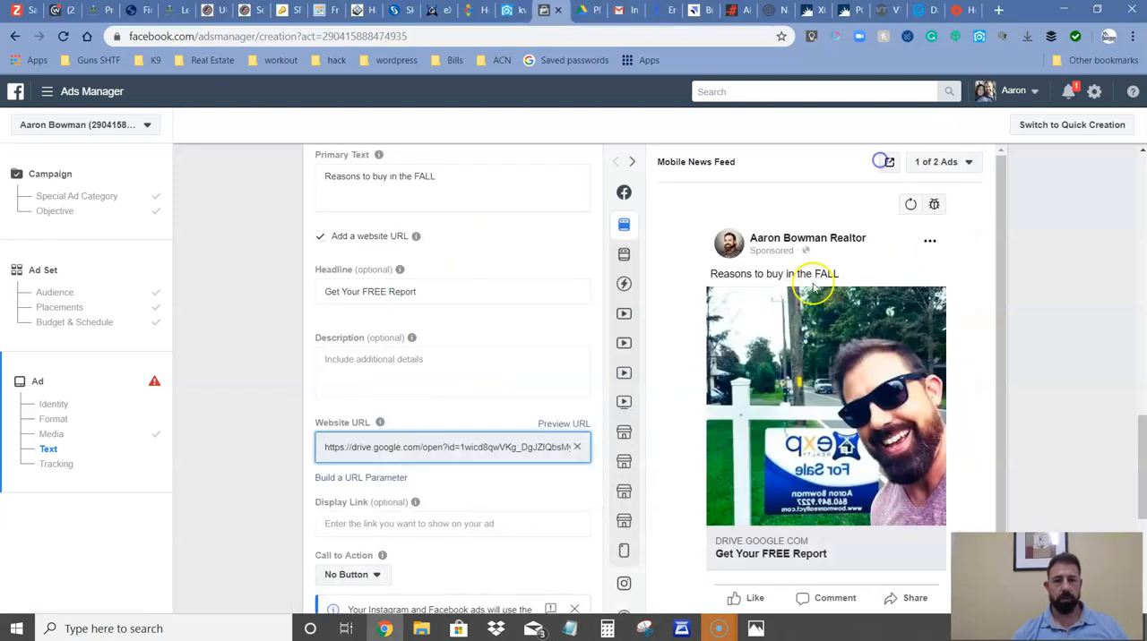
pyautogui.tripleClick(478, 446)
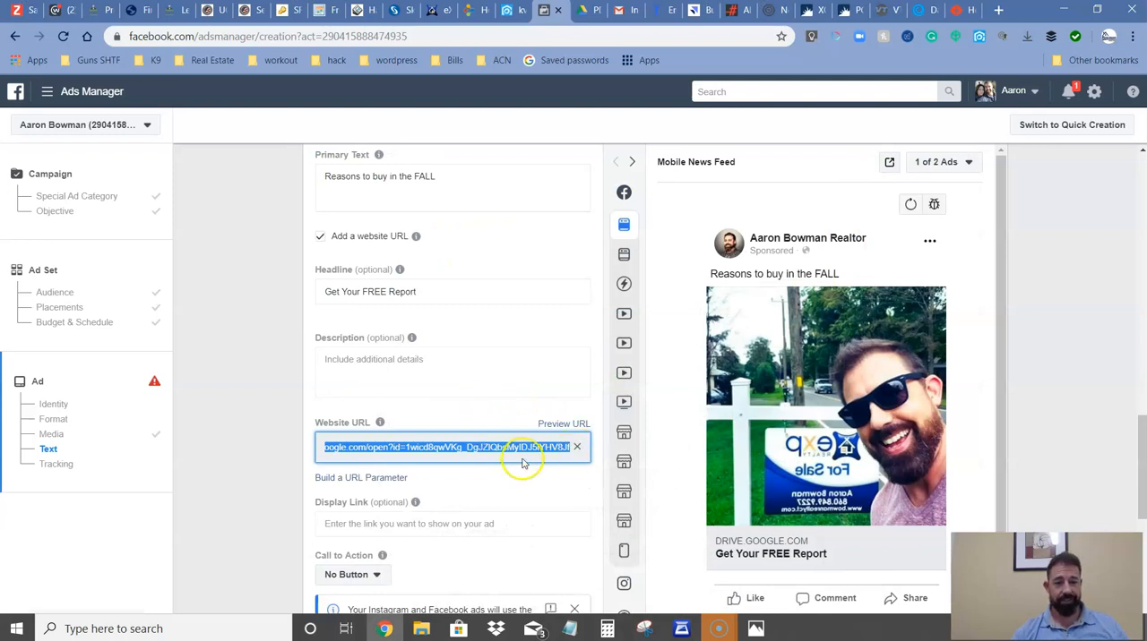
# Switch to kvCORE, select the agent's domain in the Lead Engine and start building a landing page.
pyautogui.click(506, 11)
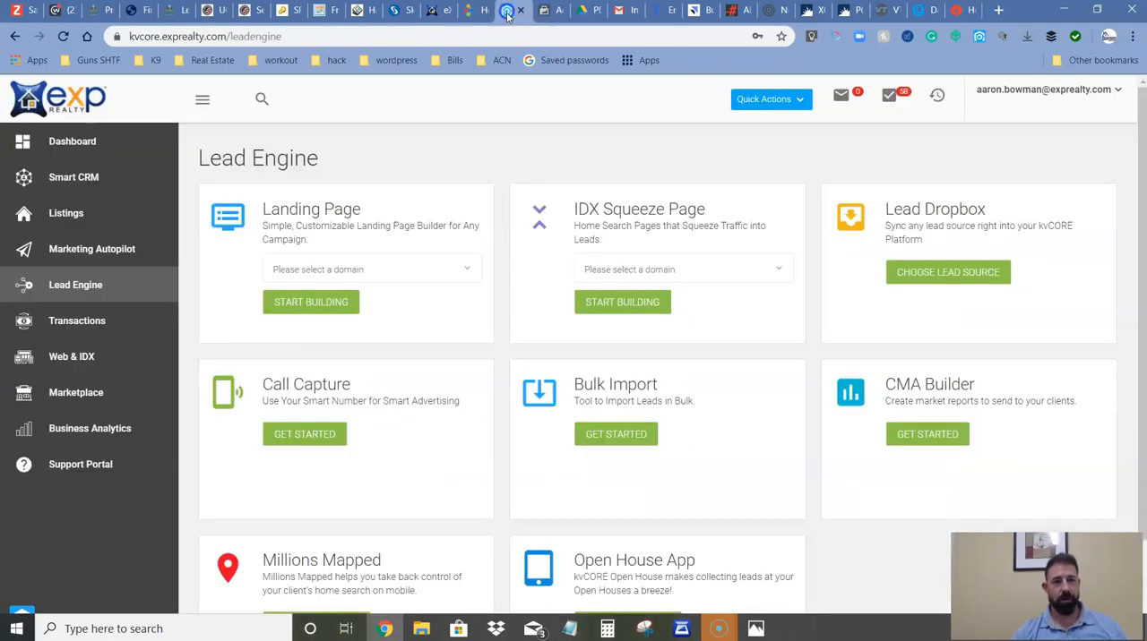
pyautogui.click(349, 267)
pyautogui.click(343, 298)
pyautogui.click(327, 303)
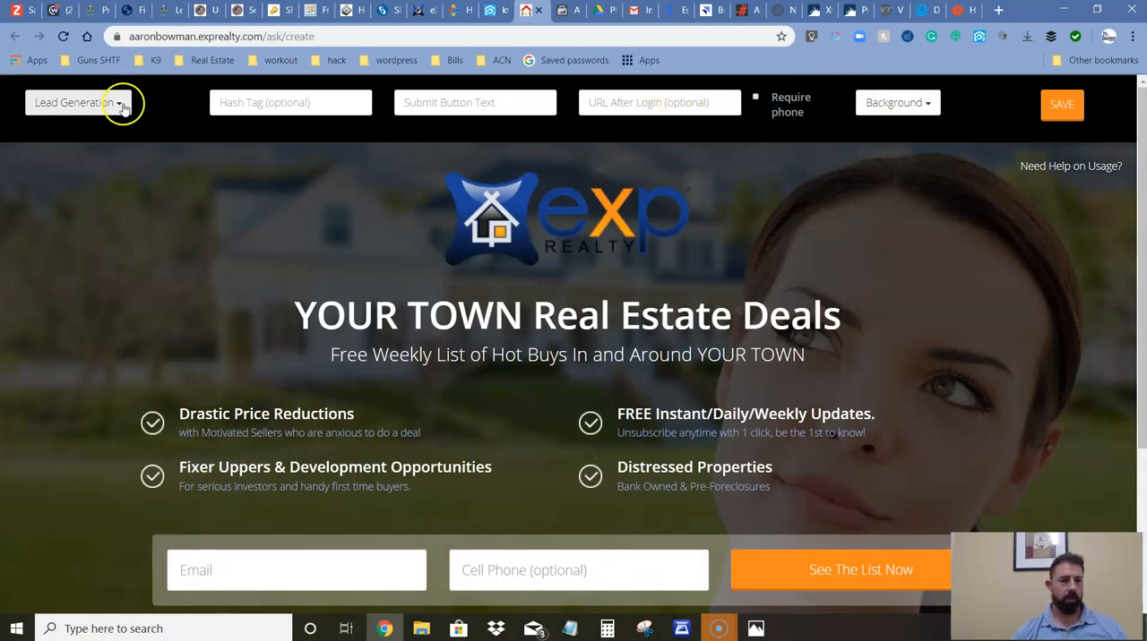
# Choose Custom Background for the landing page to bring up the prompt for the image's URL.
pyautogui.click(885, 104)
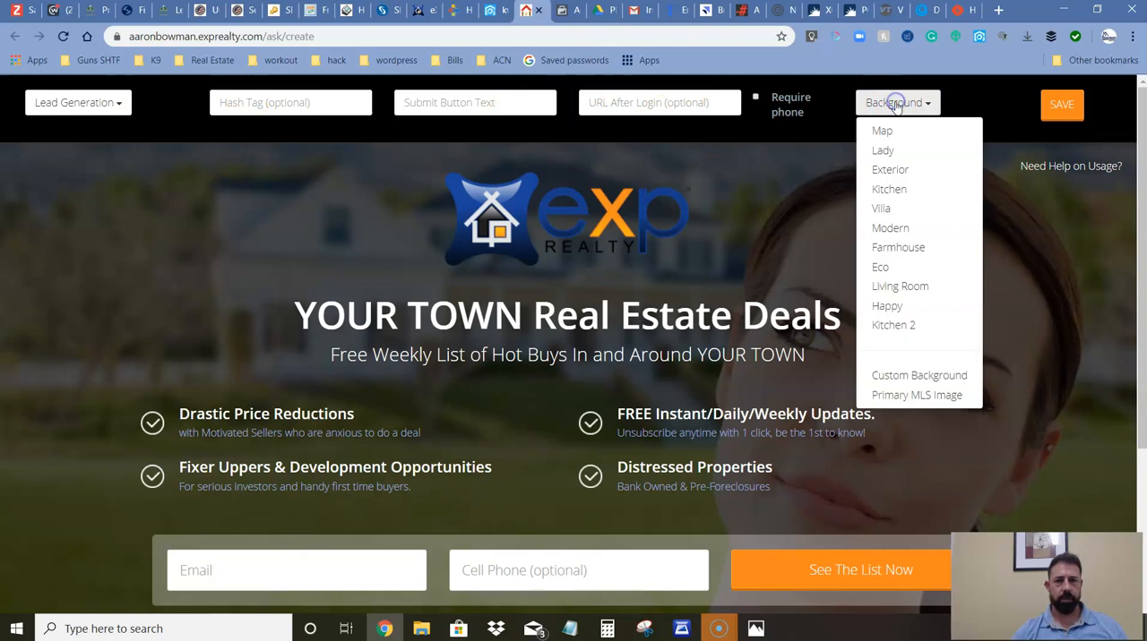
pyautogui.click(907, 380)
pyautogui.click(517, 123)
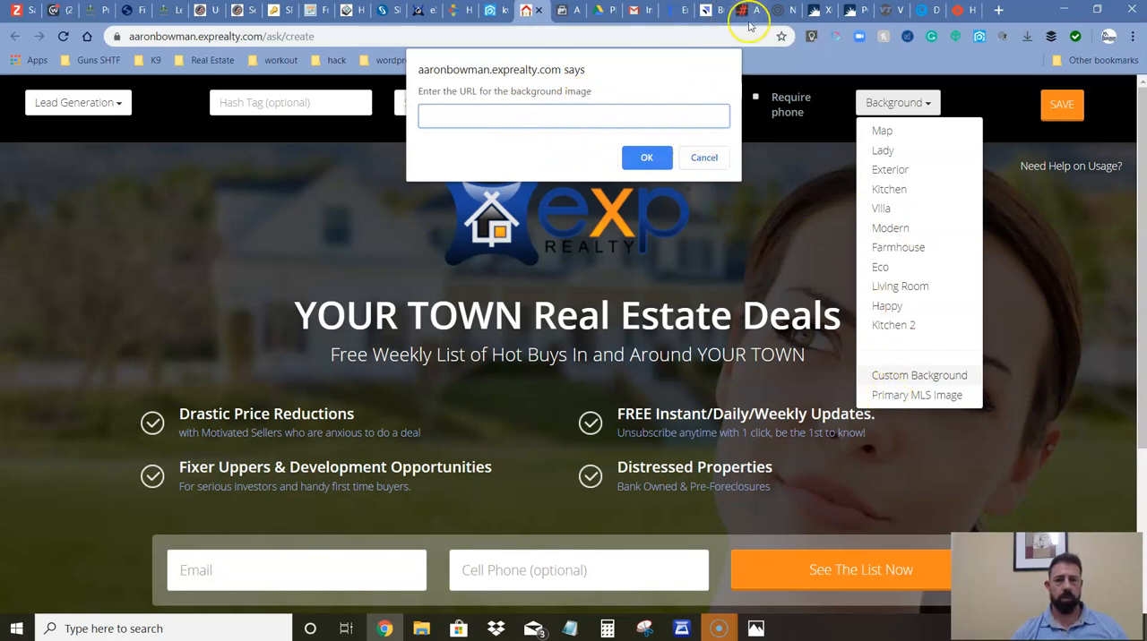
# Open the ImgBB image account in a new browser tab from the Pictures folder of the Real Estate bookmarks.
pyautogui.click(999, 11)
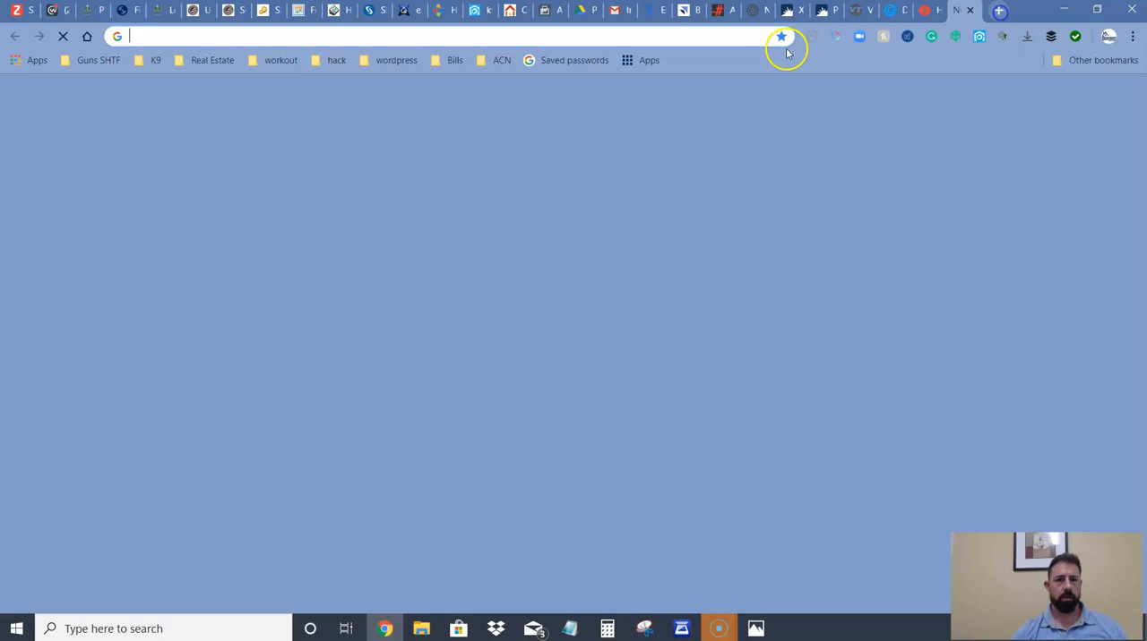
pyautogui.click(207, 60)
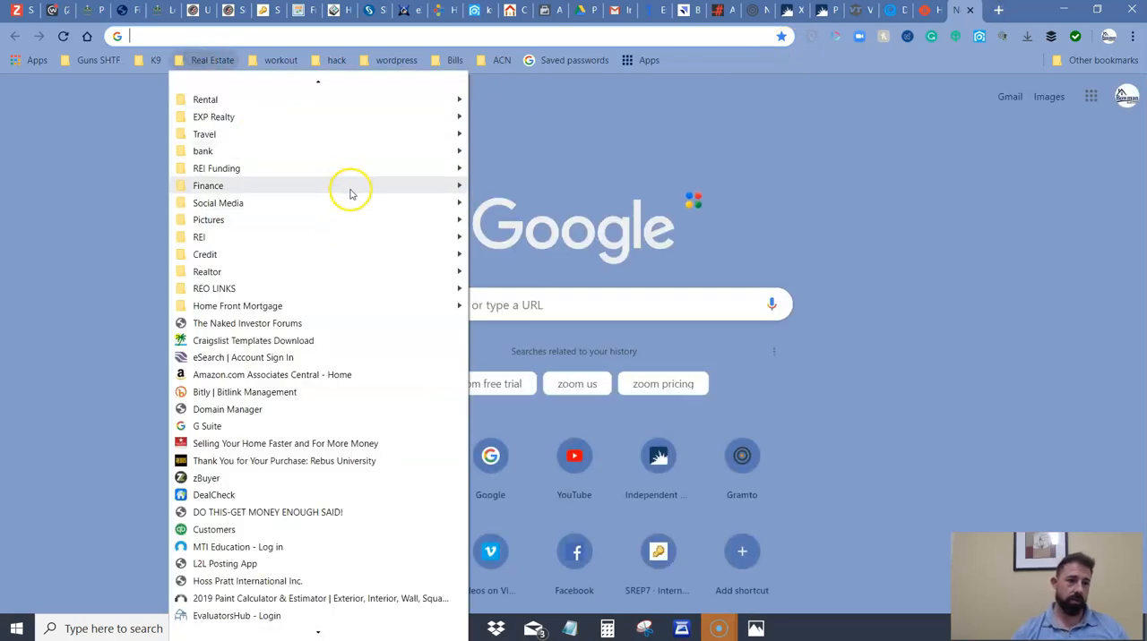
pyautogui.moveTo(367, 216)
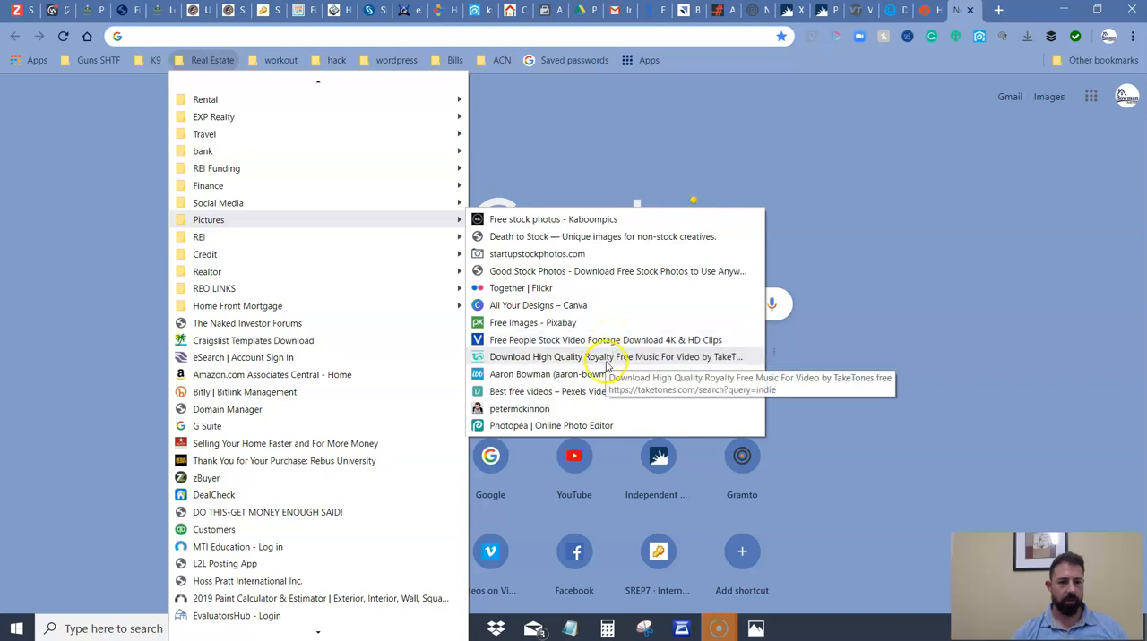
pyautogui.click(607, 357)
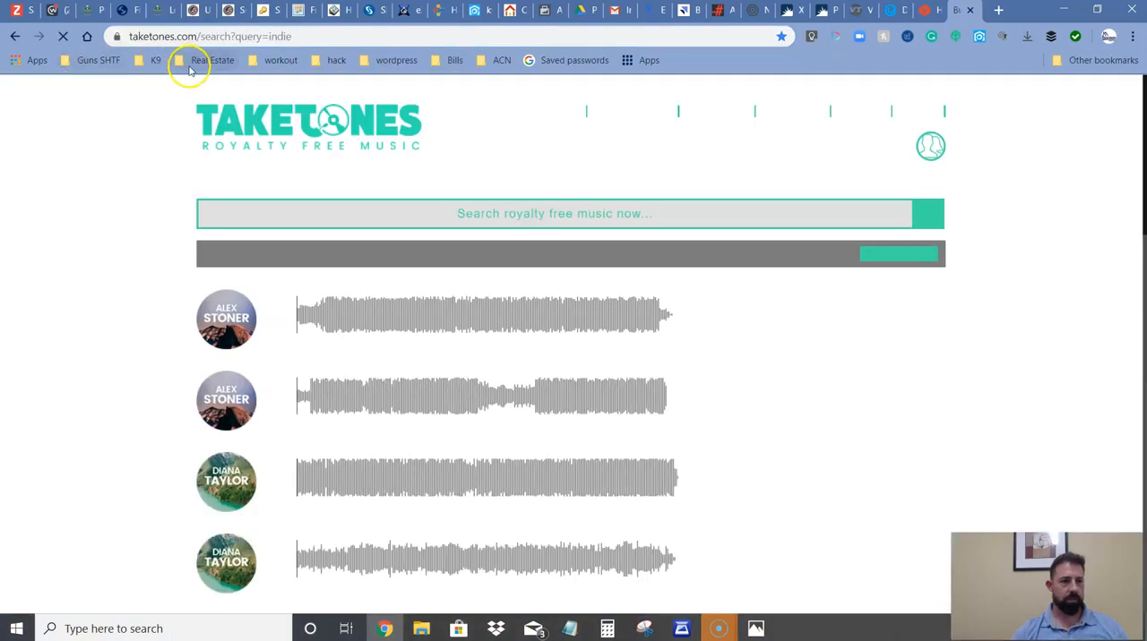
pyautogui.click(190, 66)
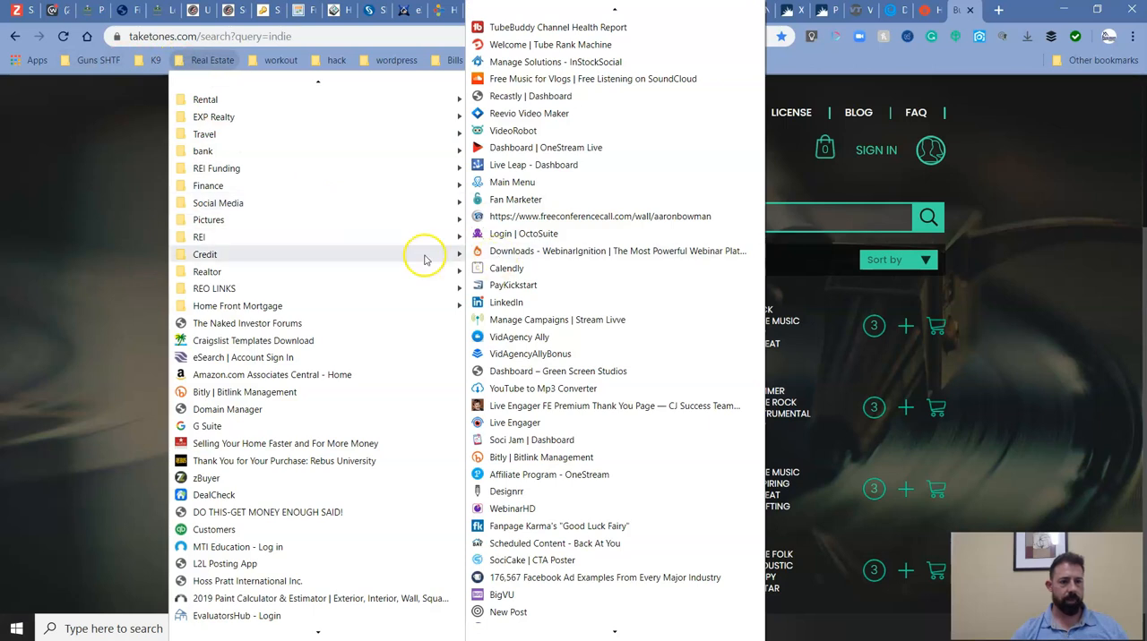
pyautogui.moveTo(402, 225)
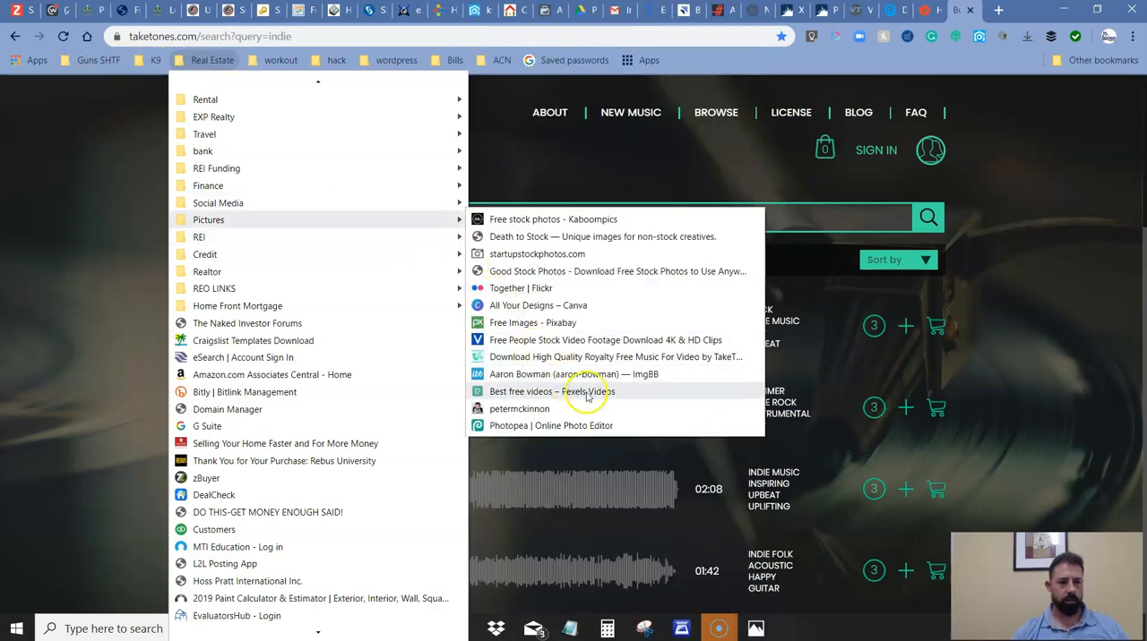
pyautogui.click(564, 375)
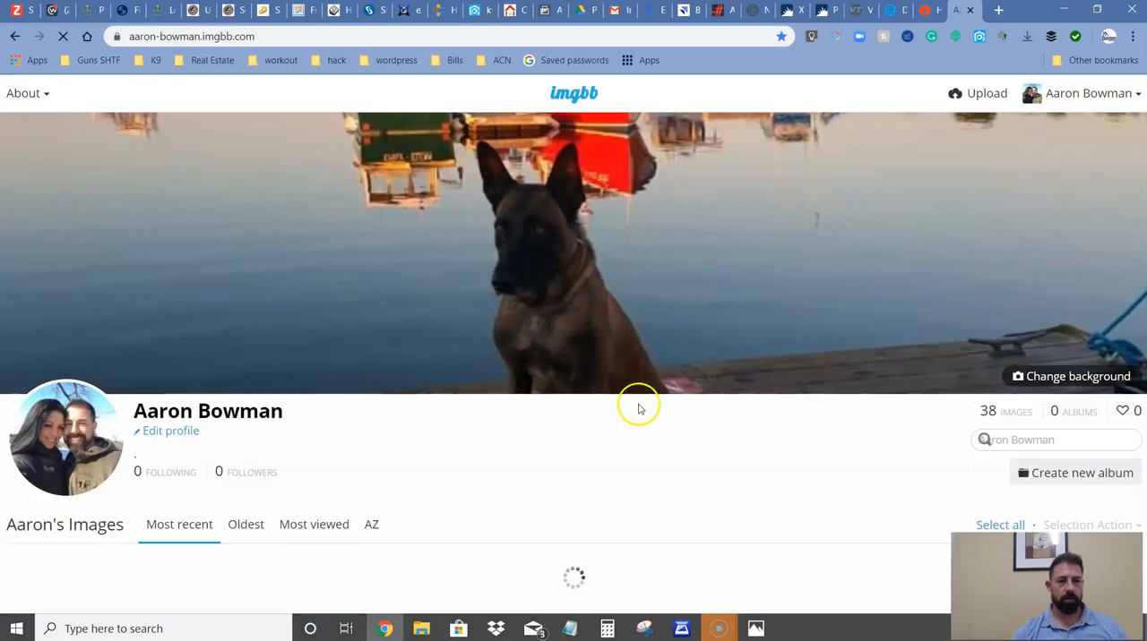
# Find the autumn leaves image among the uploaded images, view it at full size and close the viewer.
pyautogui.scroll(-5, 622, 455)
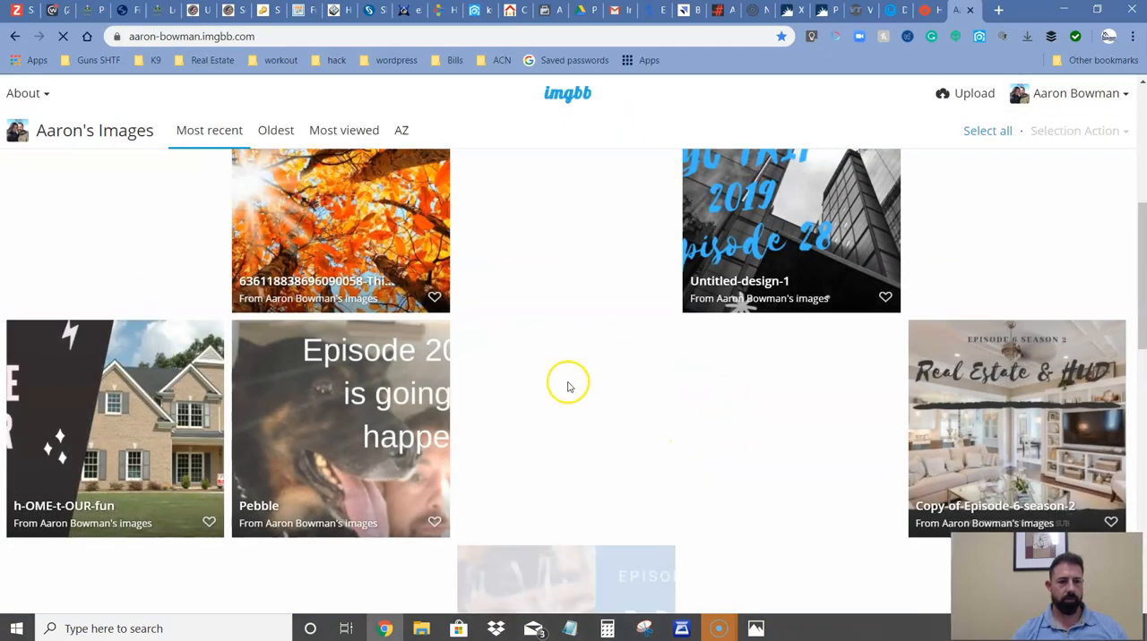
pyautogui.scroll(5, 567, 387)
pyautogui.rightClick(335, 360)
pyautogui.click(328, 376)
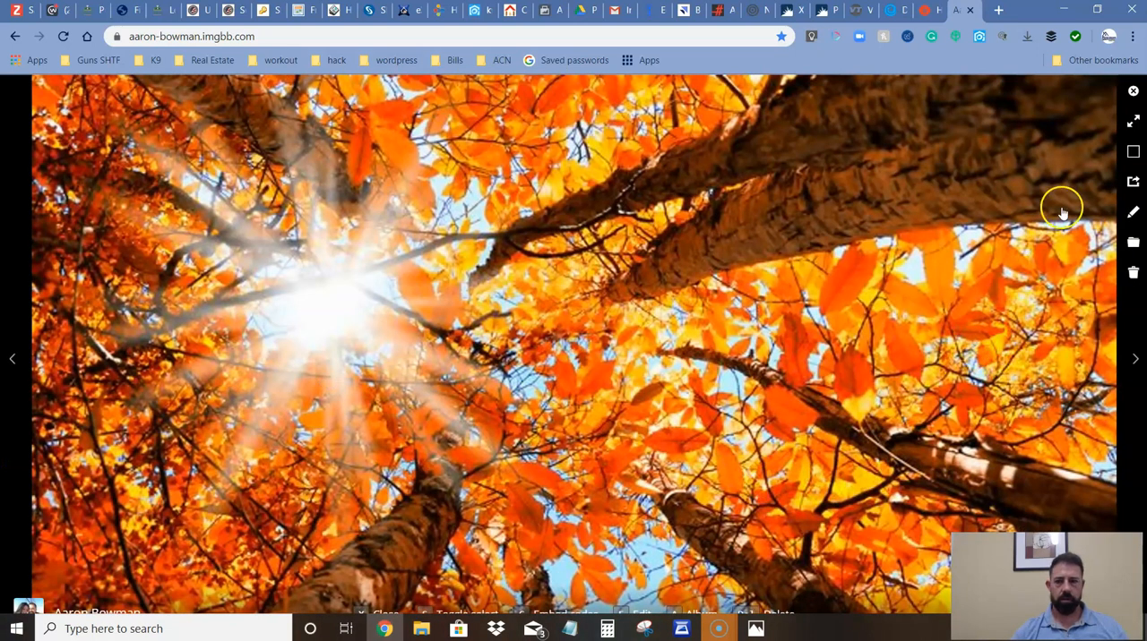
pyautogui.click(1132, 92)
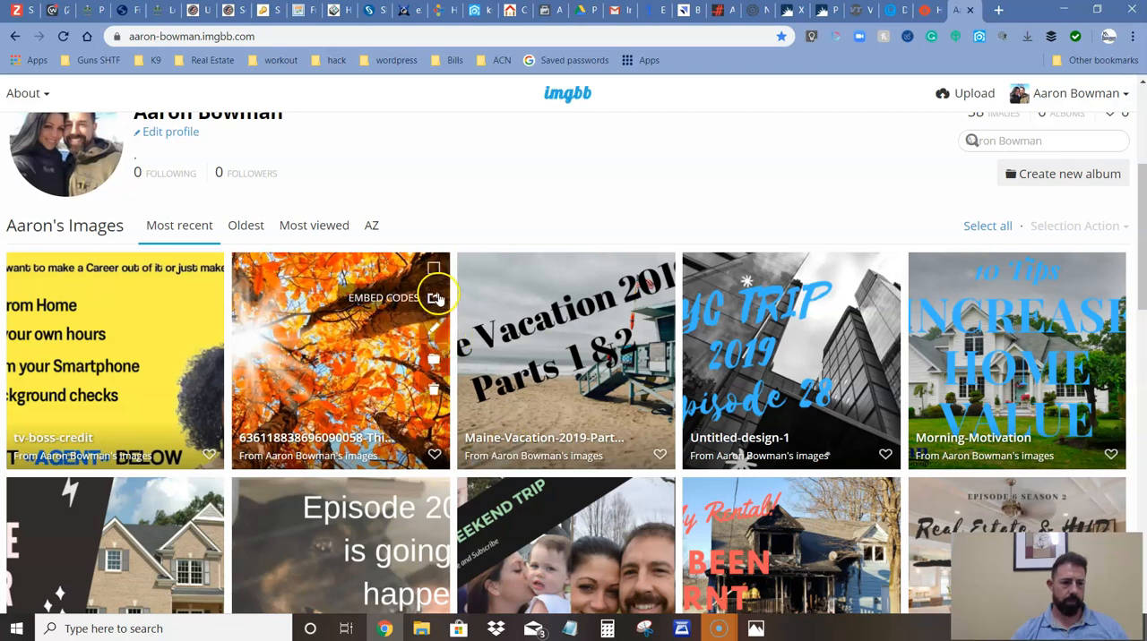
# Copy the direct link of the autumn leaves image from its embed codes and close the dialog.
pyautogui.click(431, 299)
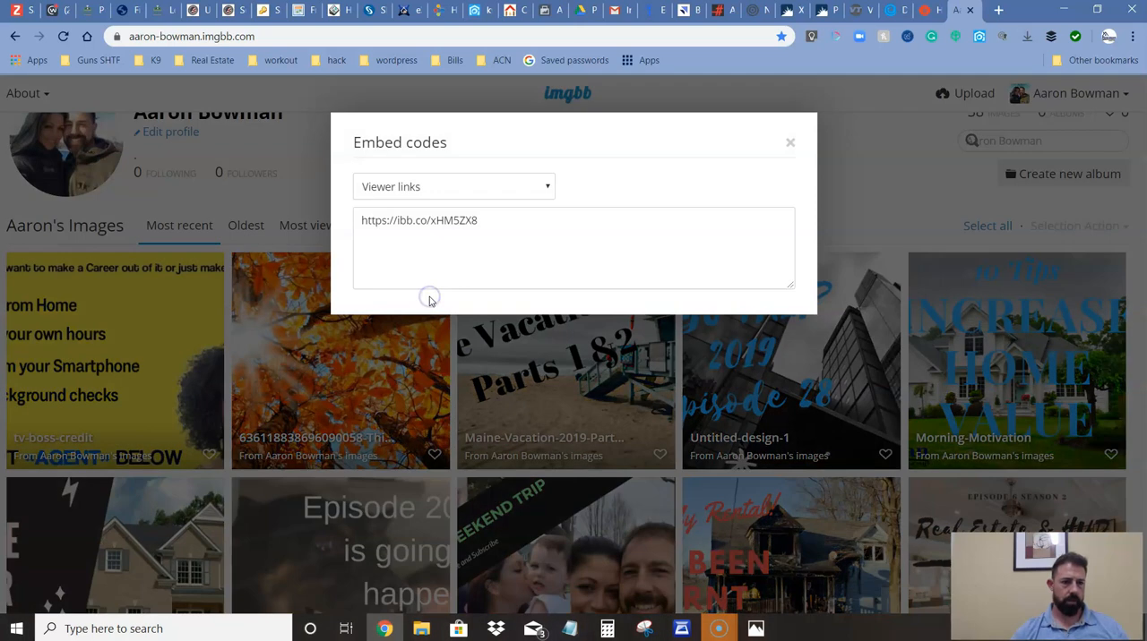
pyautogui.click(442, 189)
pyautogui.click(429, 258)
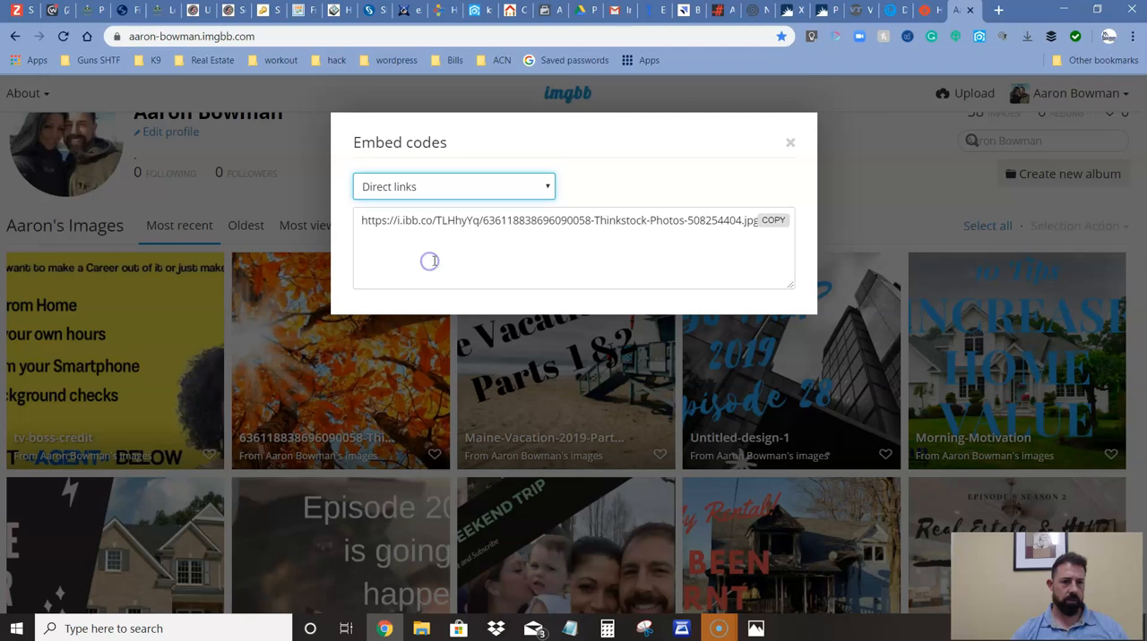
pyautogui.click(772, 221)
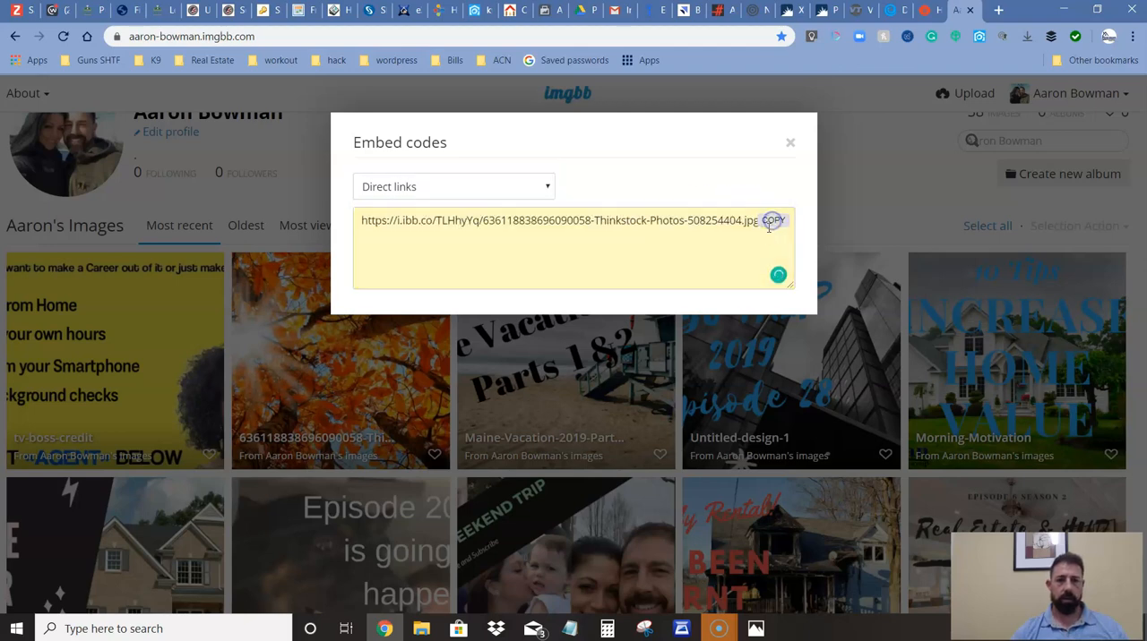
pyautogui.click(793, 150)
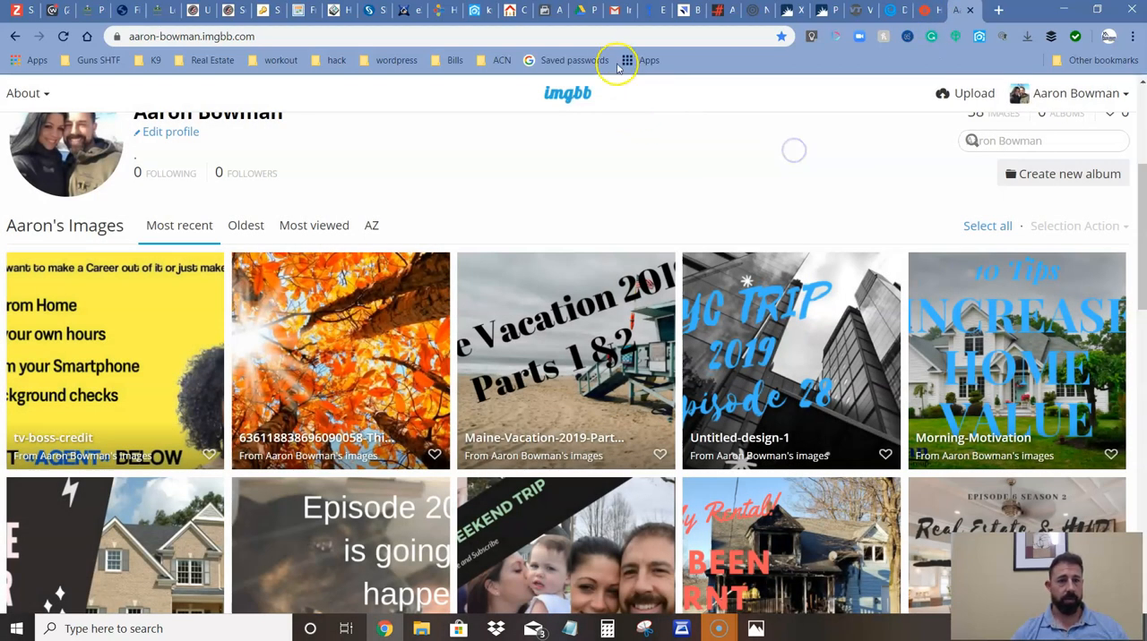
# Return to the kvCORE landing page builder and set the copied image link as the custom background.
pyautogui.click(544, 11)
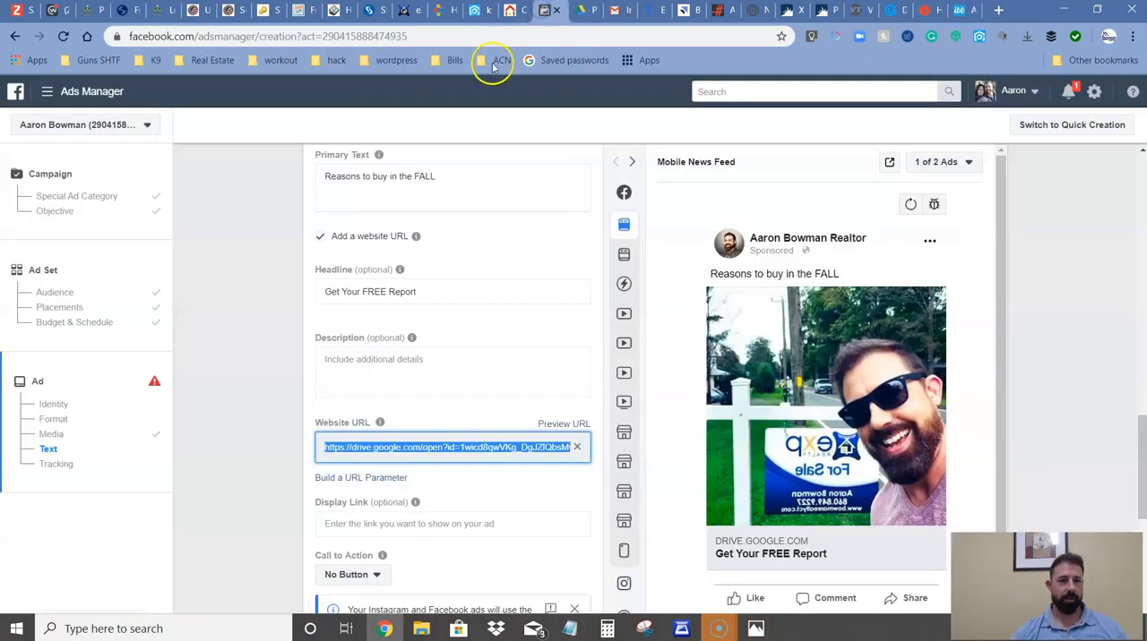
pyautogui.click(479, 10)
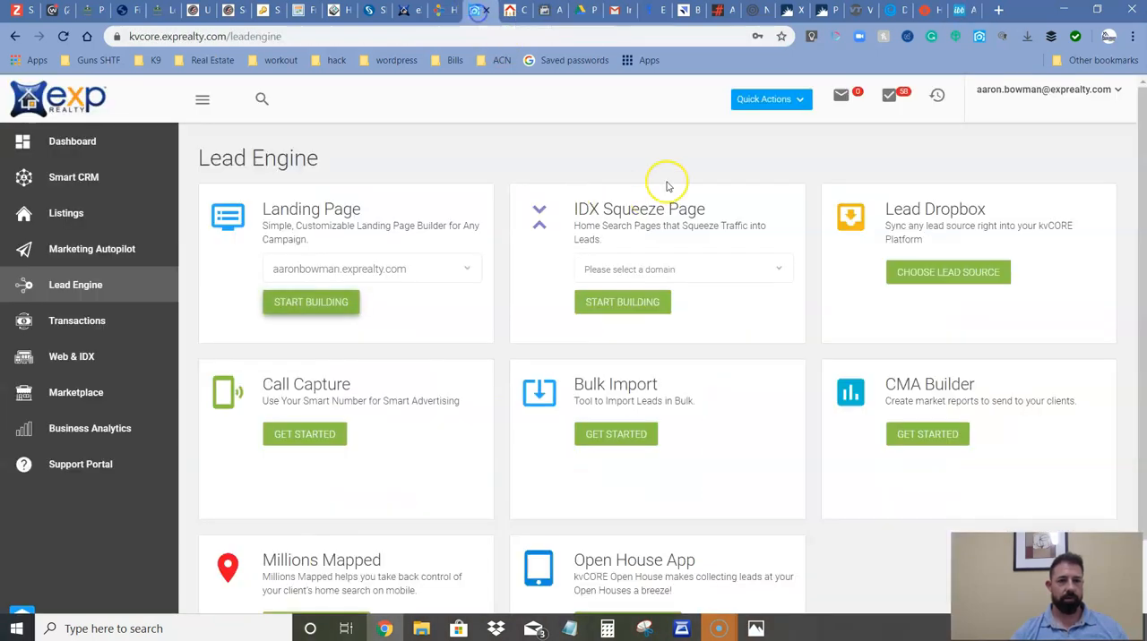
pyautogui.click(517, 11)
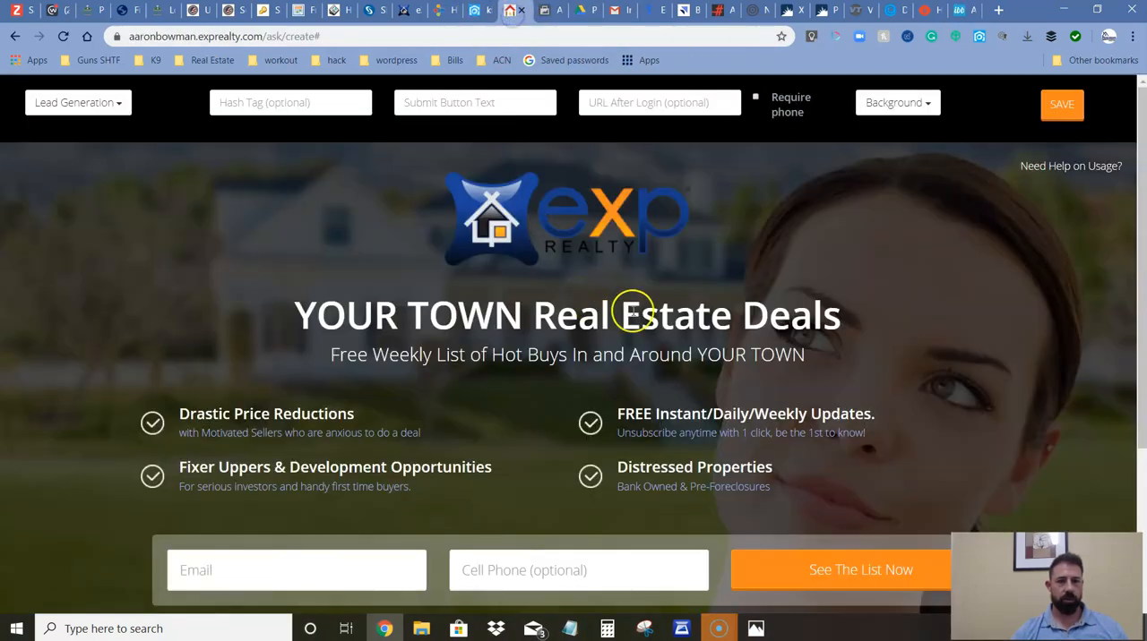
pyautogui.click(897, 103)
pyautogui.click(901, 377)
pyautogui.hotkey('ctrl', 'v')
pyautogui.click(646, 158)
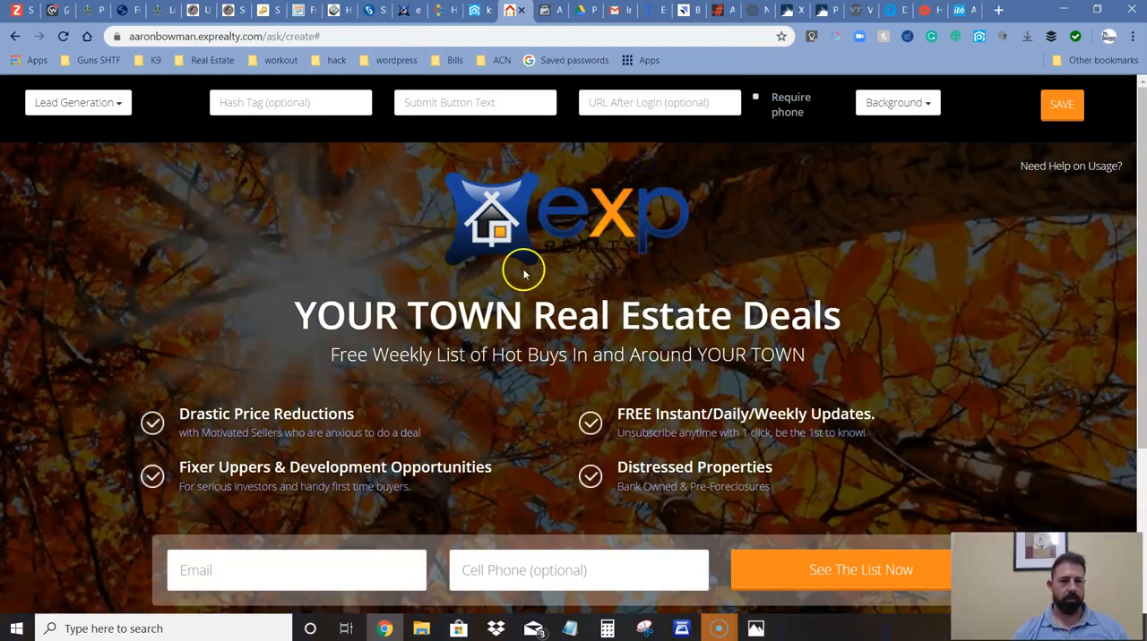
# Replace the landing page headline with "Why is Fall a good time to BUY?".
pyautogui.moveTo(847, 314); pyautogui.dragTo(283, 313)
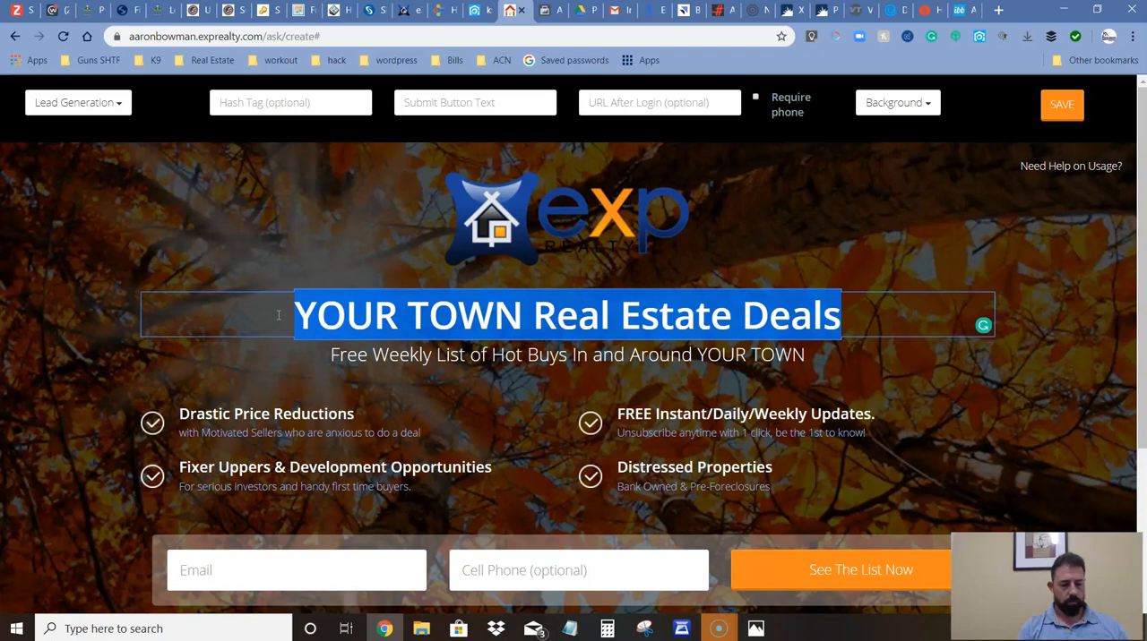
pyautogui.write('Wh')
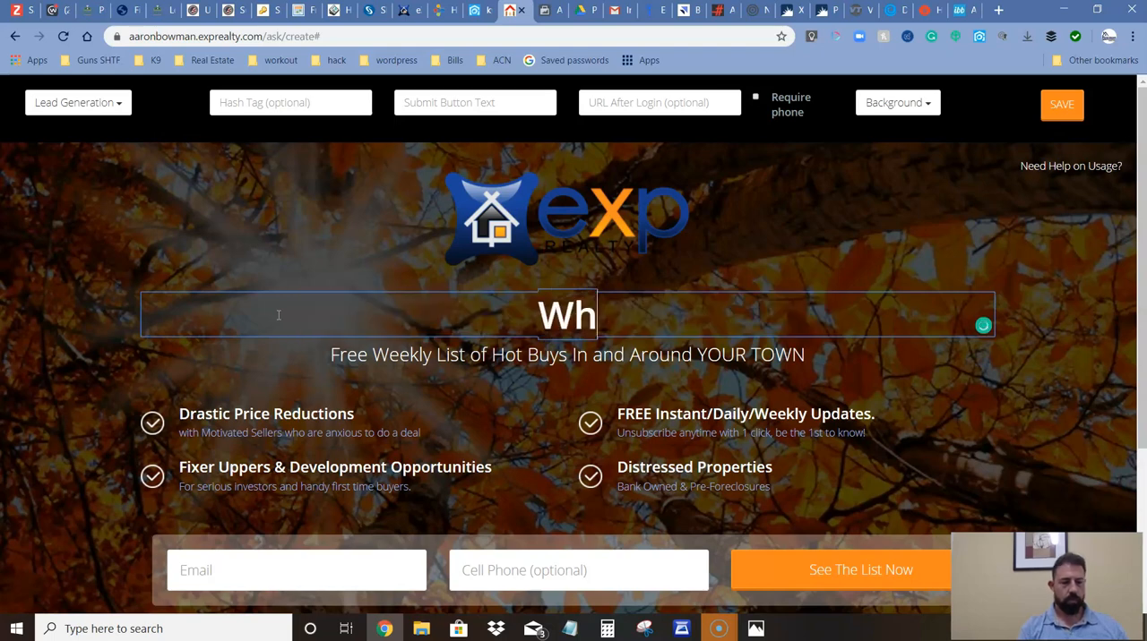
pyautogui.write('y is FA')
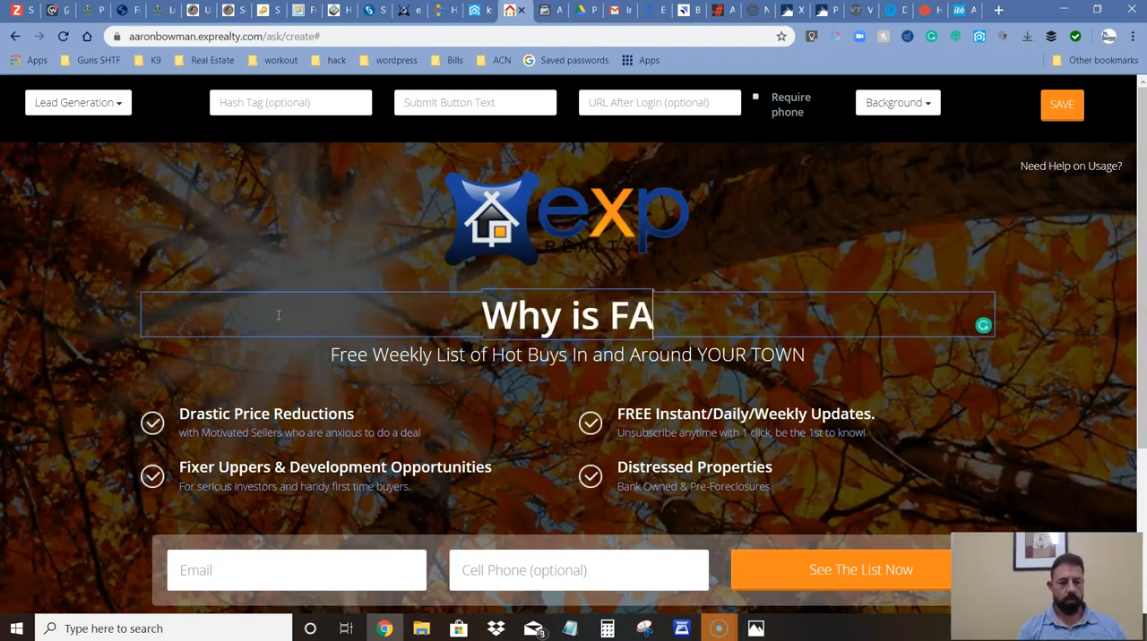
pyautogui.press('BackSpace')
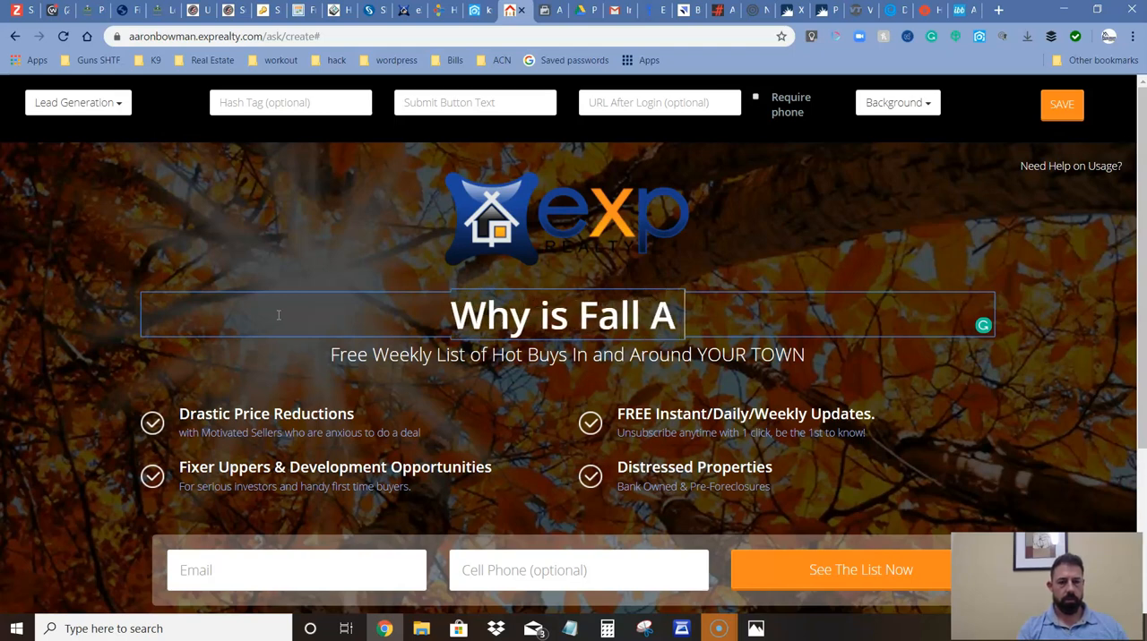
pyautogui.write('ood Time tp')
pyautogui.press('BackSpace')
pyautogui.press('BackSpace')
pyautogui.write('To')
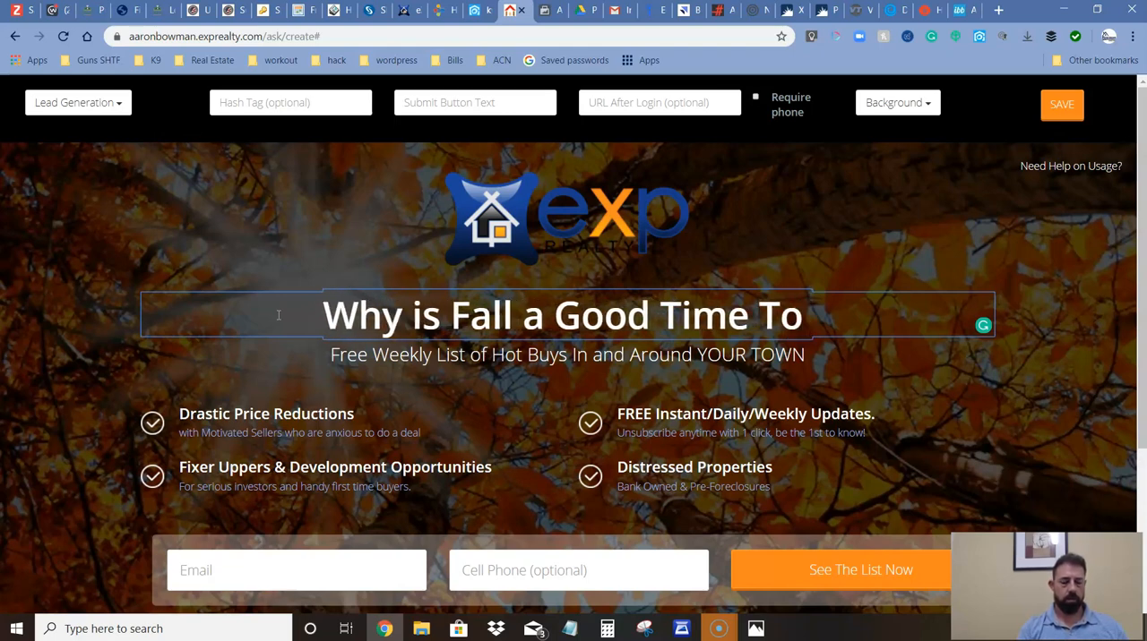
pyautogui.press('BackSpace')
pyautogui.press('BackSpace')
pyautogui.press('BackSpace')
pyautogui.press('BackSpace')
pyautogui.press('BackSpace')
pyautogui.press('BackSpace')
pyautogui.press('BackSpace')
pyautogui.press('BackSpace')
pyautogui.press('BackSpace')
pyautogui.press('BackSpace')
pyautogui.press('BackSpace')
pyautogui.press('BackSpace')
pyautogui.press('BackSpace')
pyautogui.write('good tiem')
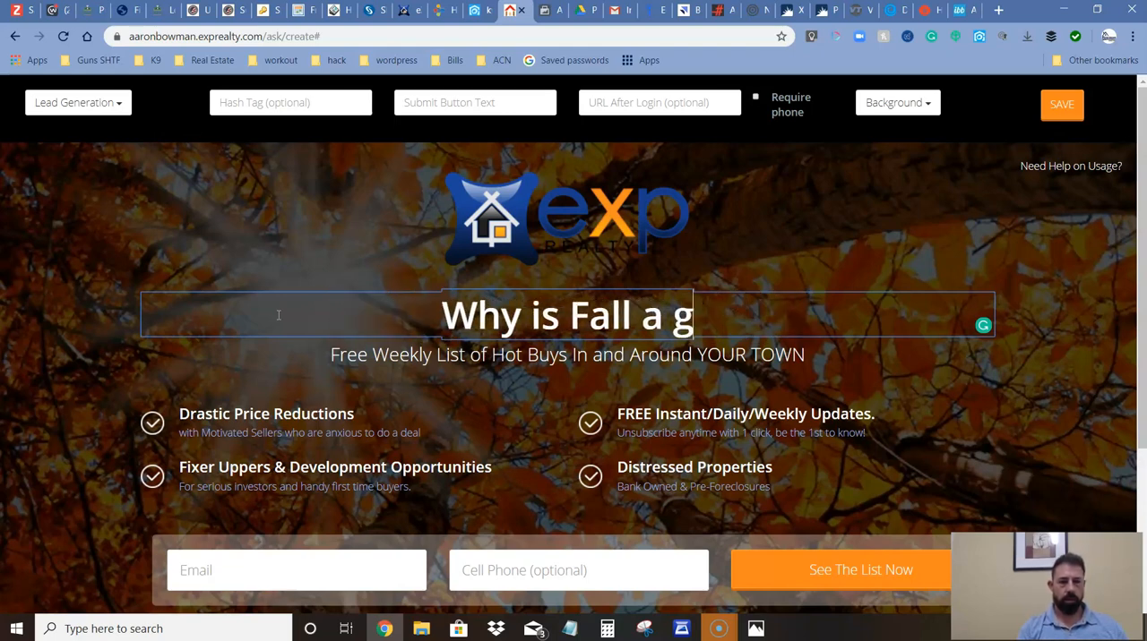
pyautogui.press('BackSpace')
pyautogui.press('BackSpace')
pyautogui.write('me to BUY')
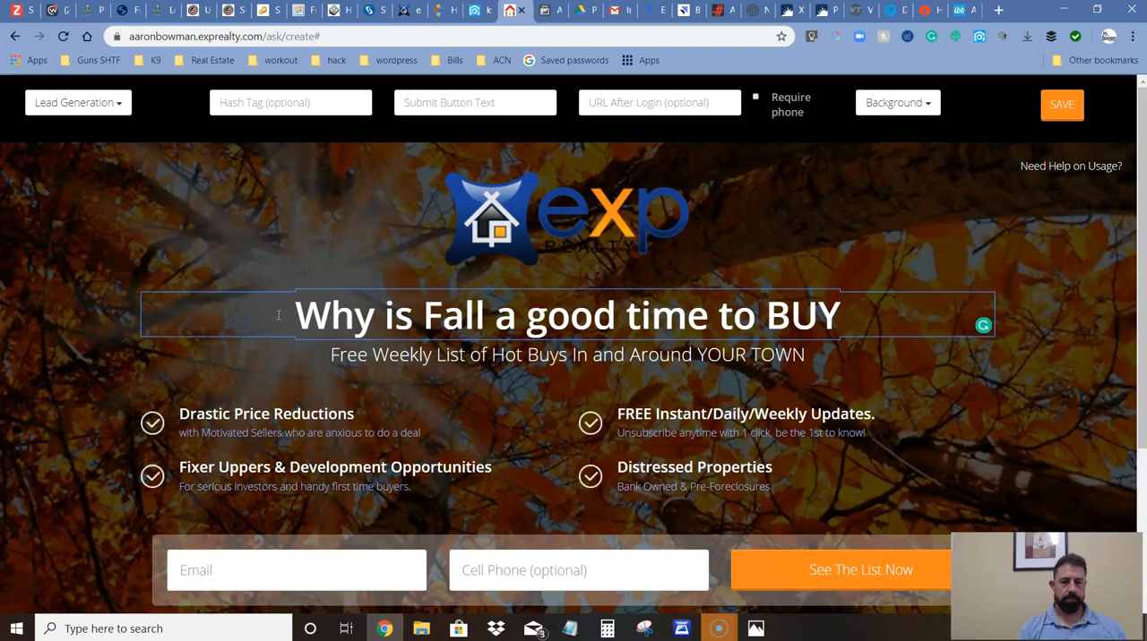
pyautogui.write('?')
# Replace the subheadline under the headline with "Get your FREE Report to find out!!".
pyautogui.click(337, 355)
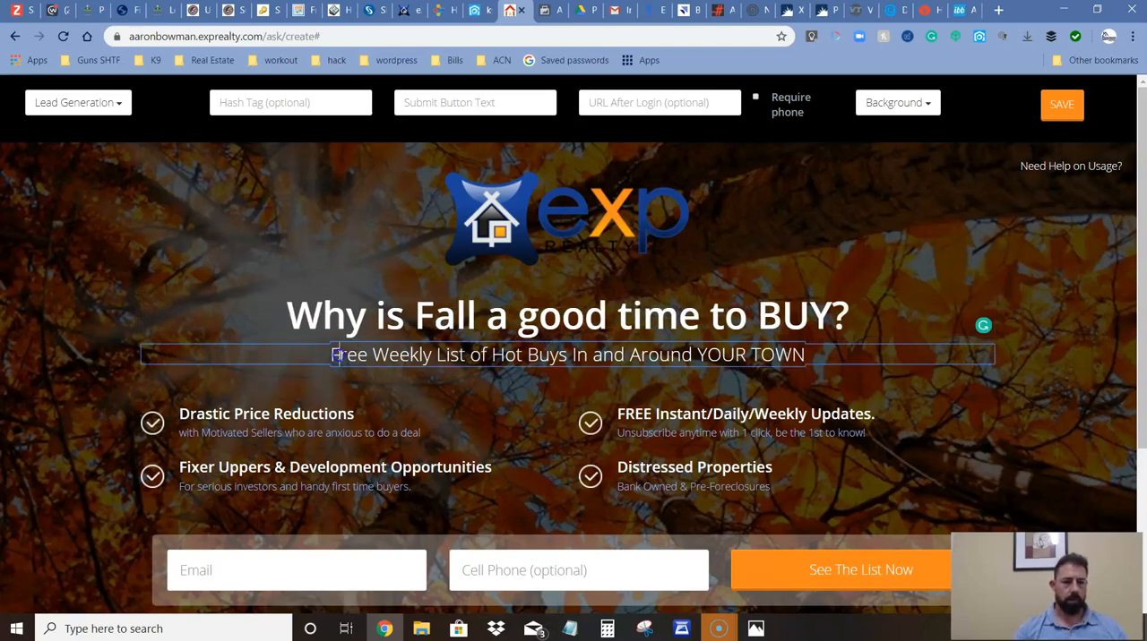
pyautogui.moveTo(332, 356); pyautogui.dragTo(809, 356)
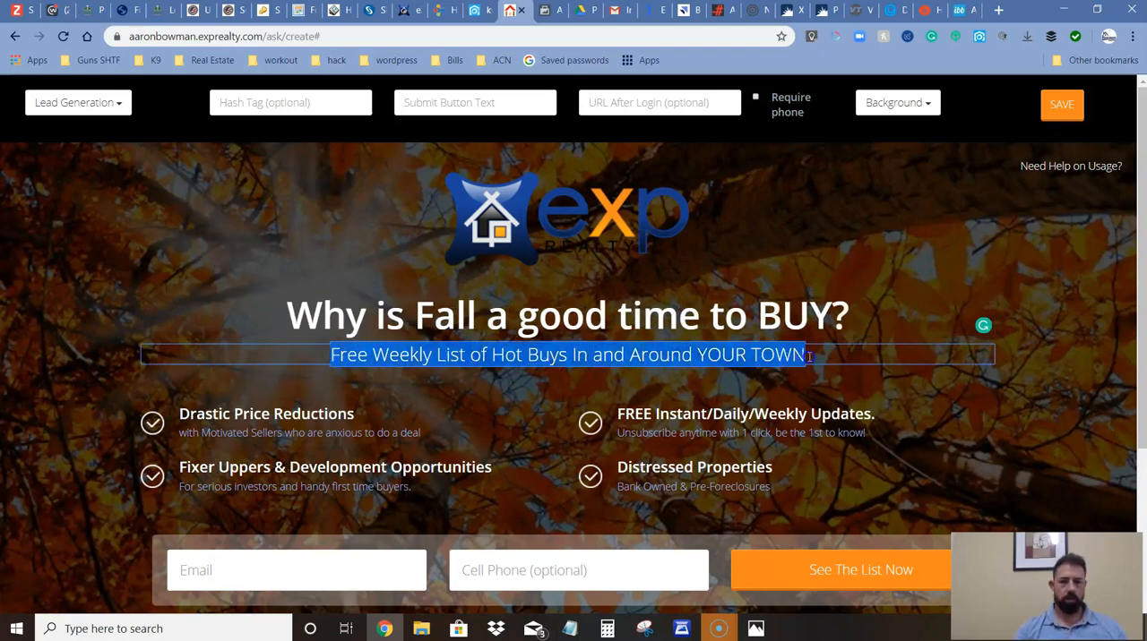
pyautogui.write('Get your FREE Report')
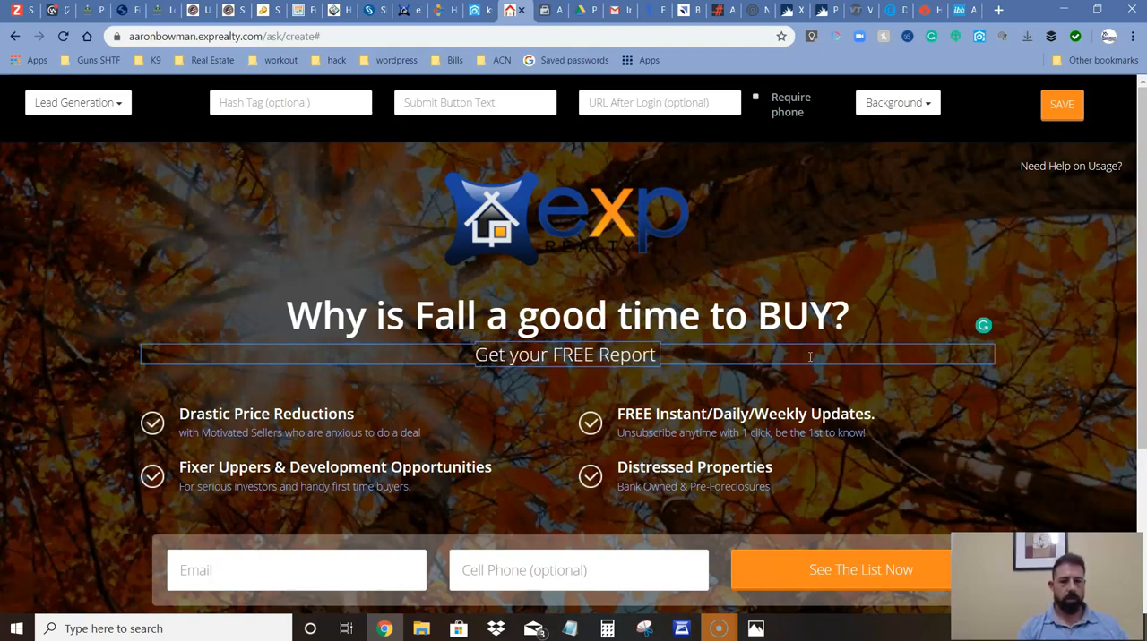
pyautogui.write(' to')
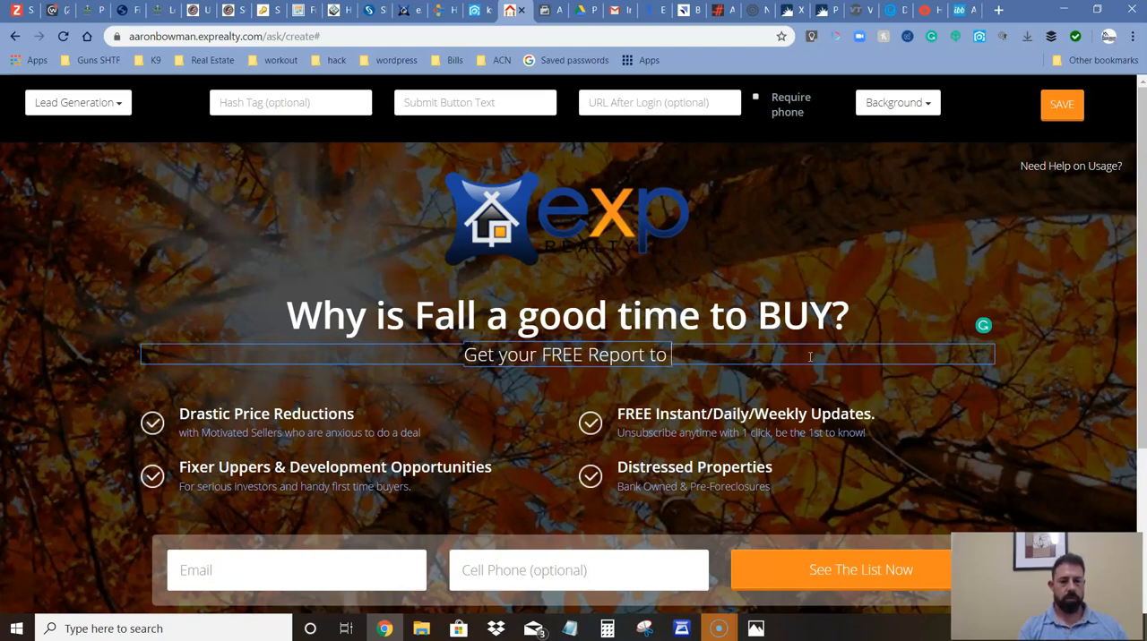
pyautogui.write(' find out!!')
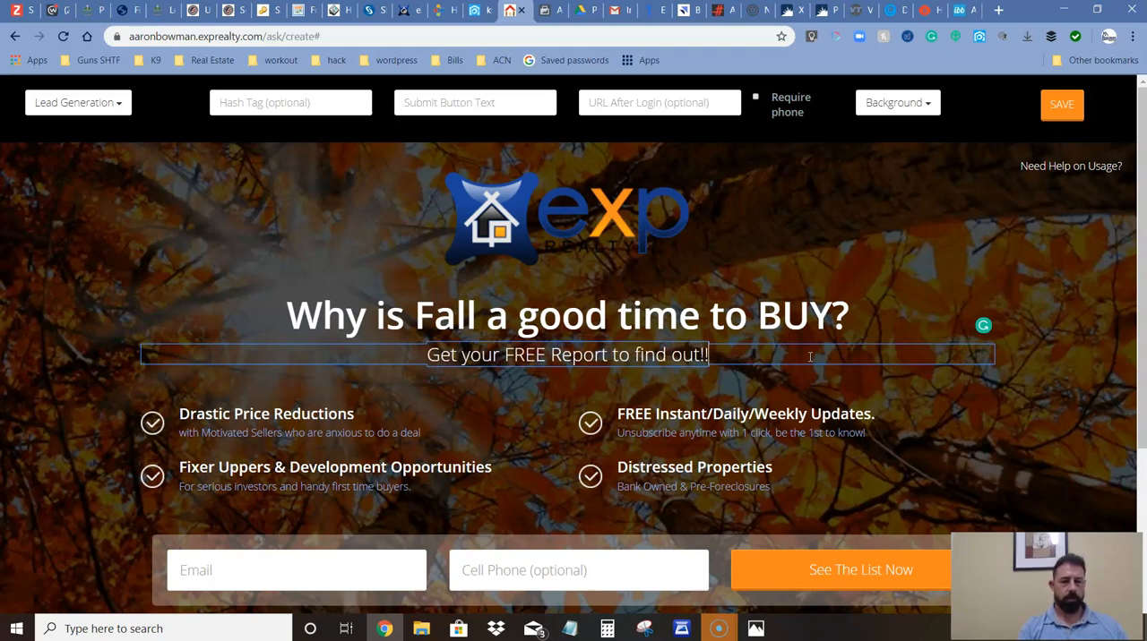
# Clear the heading and description text of the "Drastic Price Reductions" bullet point.
pyautogui.click(185, 412)
pyautogui.tripleClick(231, 410)
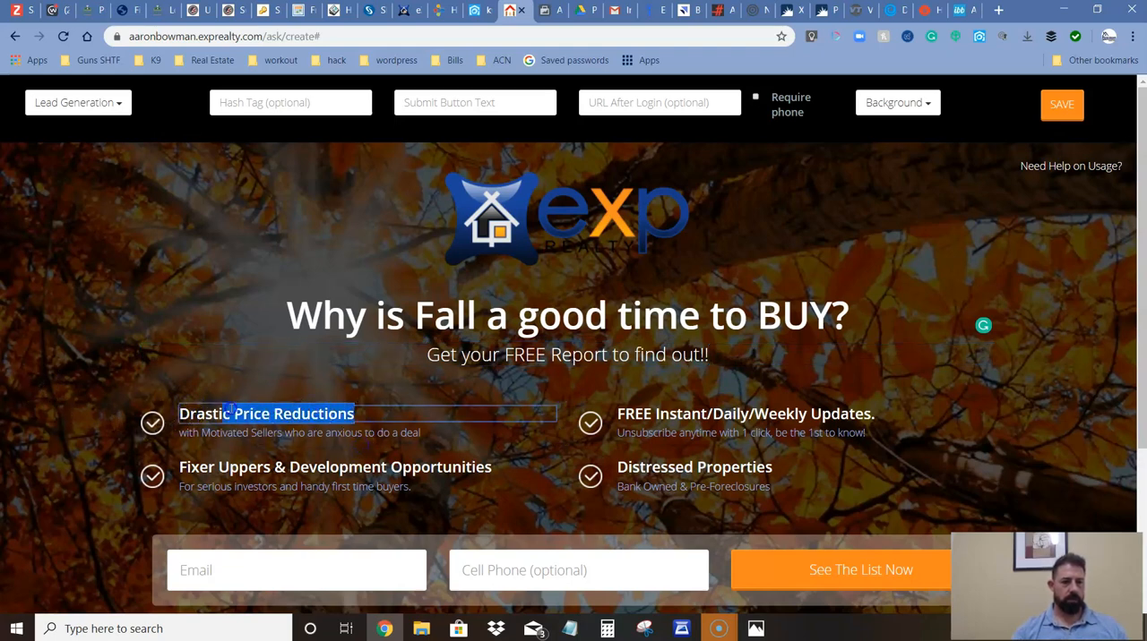
pyautogui.press('BackSpace')
pyautogui.click(226, 432)
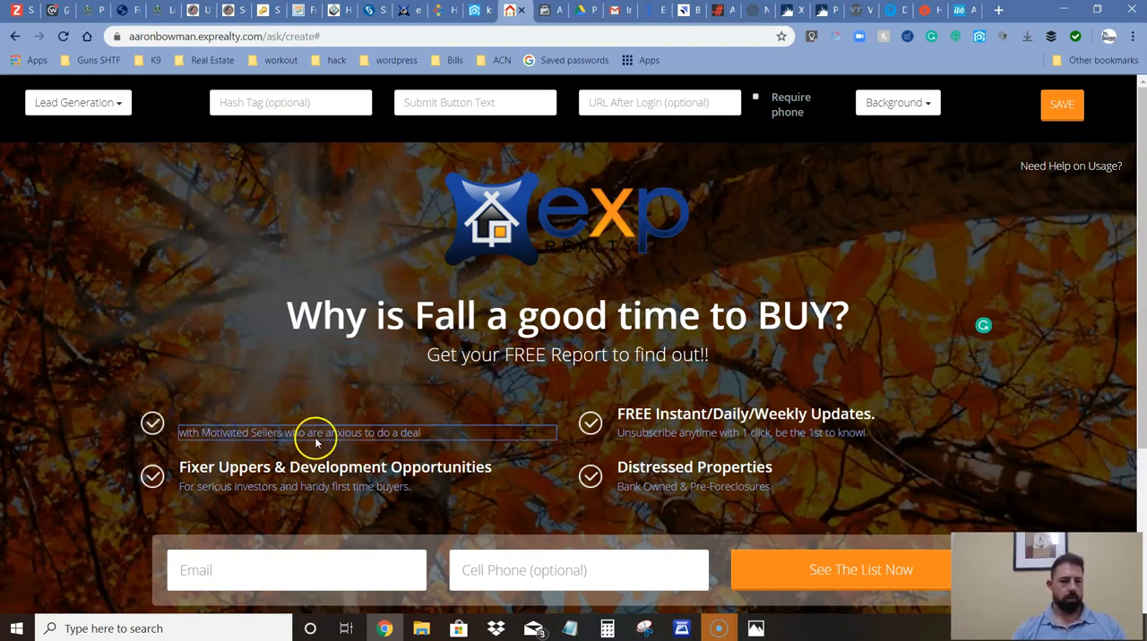
pyautogui.moveTo(436, 439); pyautogui.dragTo(27, 409)
pyautogui.press('BackSpace')
# Remove all four checkmark bullet points from the landing page.
pyautogui.click(120, 410)
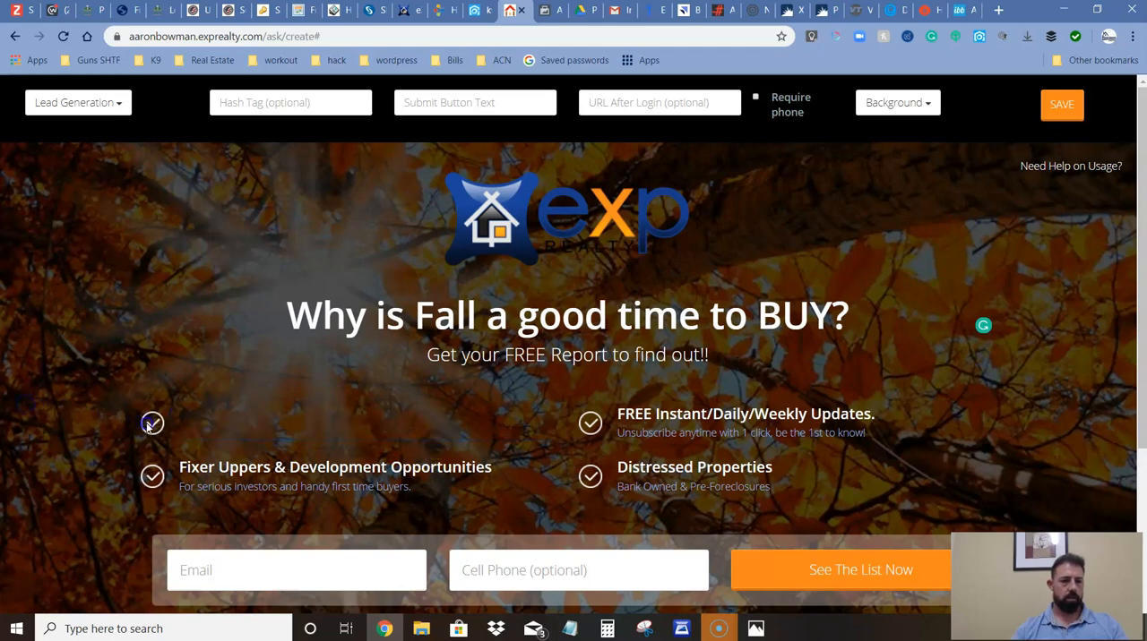
pyautogui.click(153, 434)
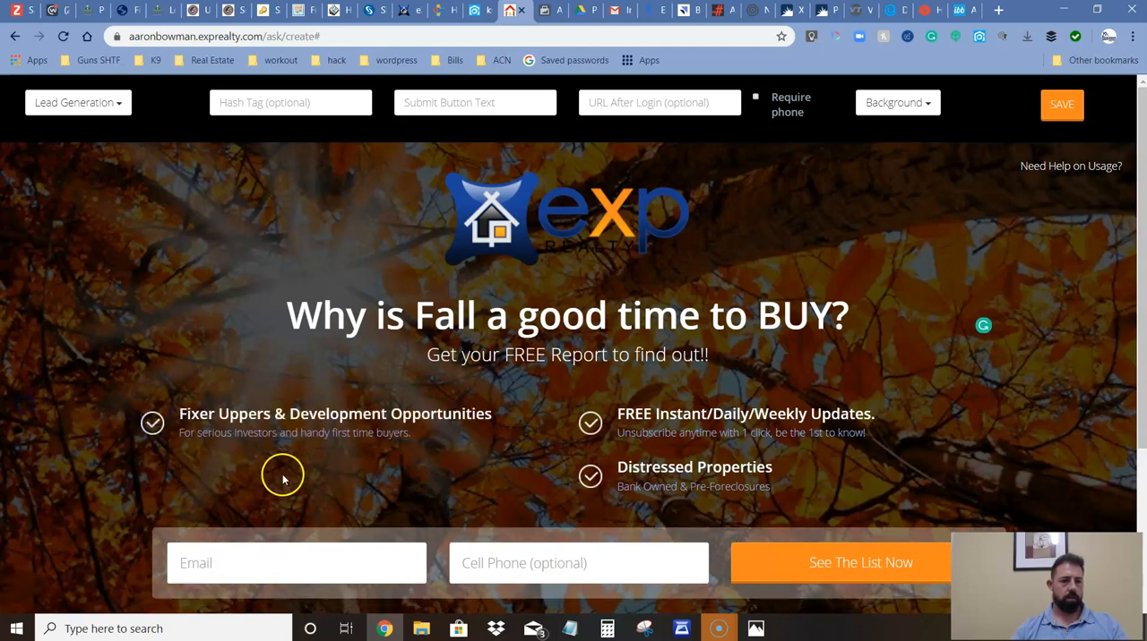
pyautogui.click(151, 431)
pyautogui.click(588, 425)
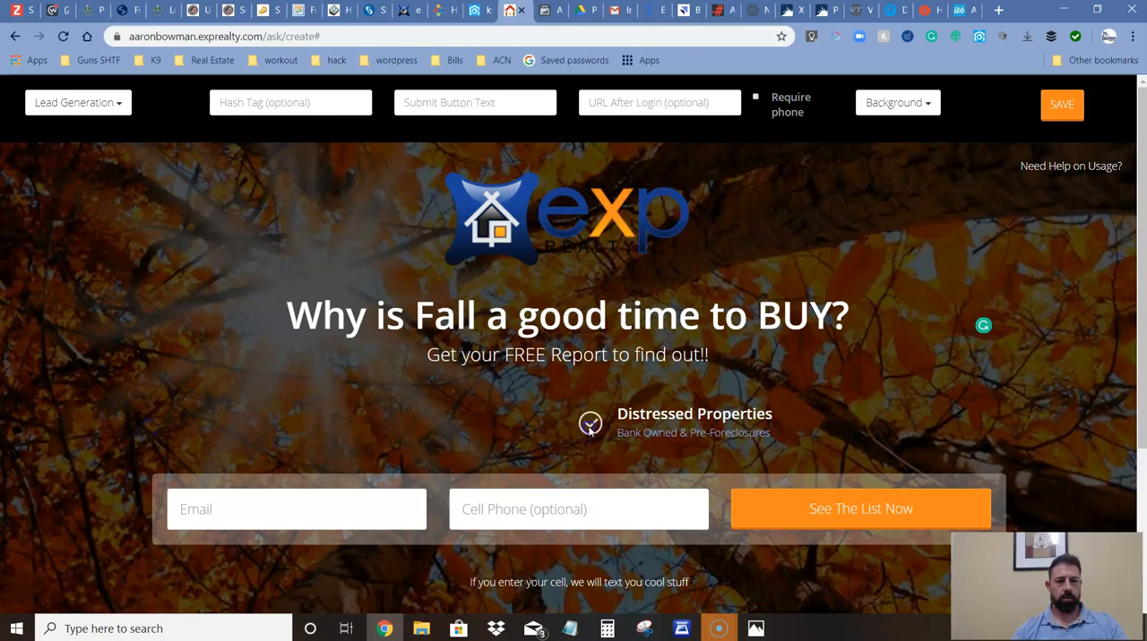
pyautogui.click(590, 423)
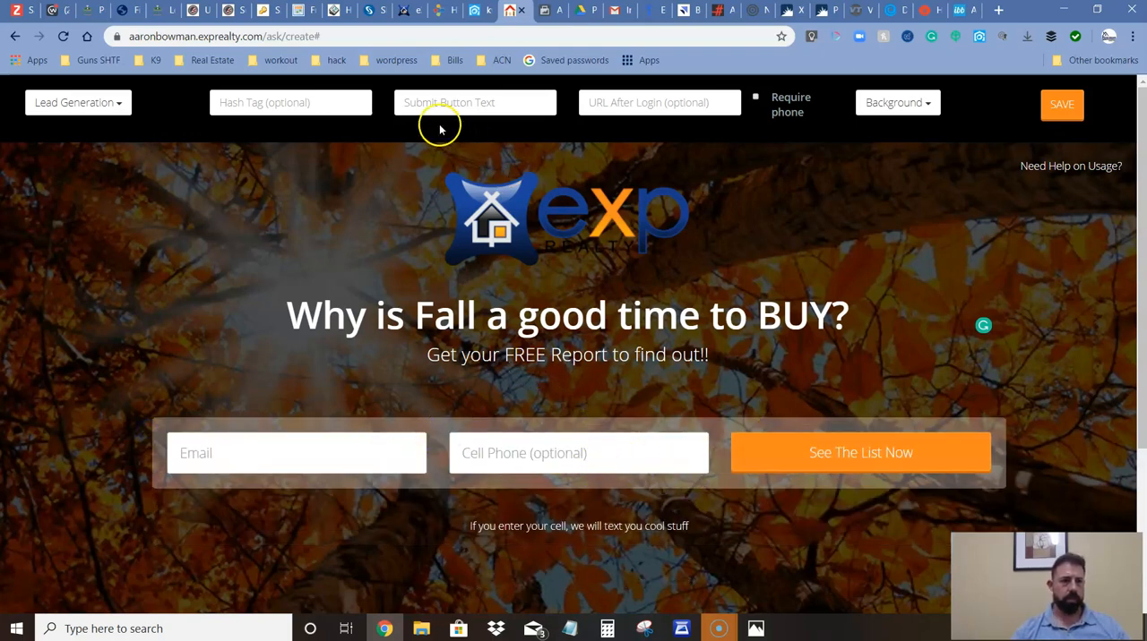
# Set the submit button text to "Send My Report Now!!".
pyautogui.click(416, 102)
pyautogui.click(512, 104)
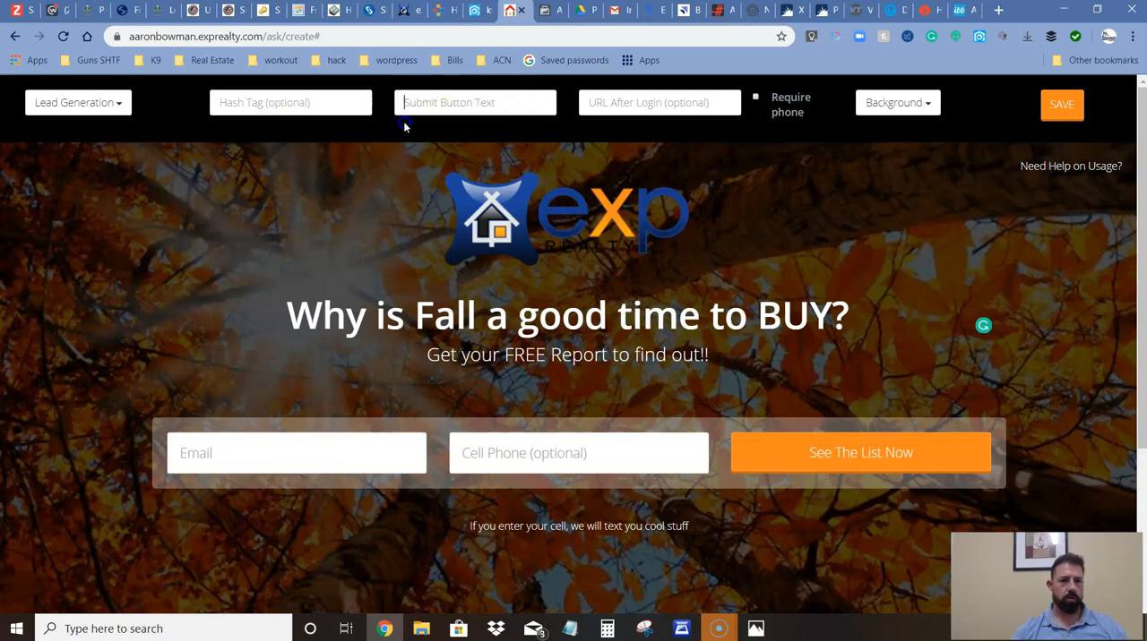
pyautogui.write('SE')
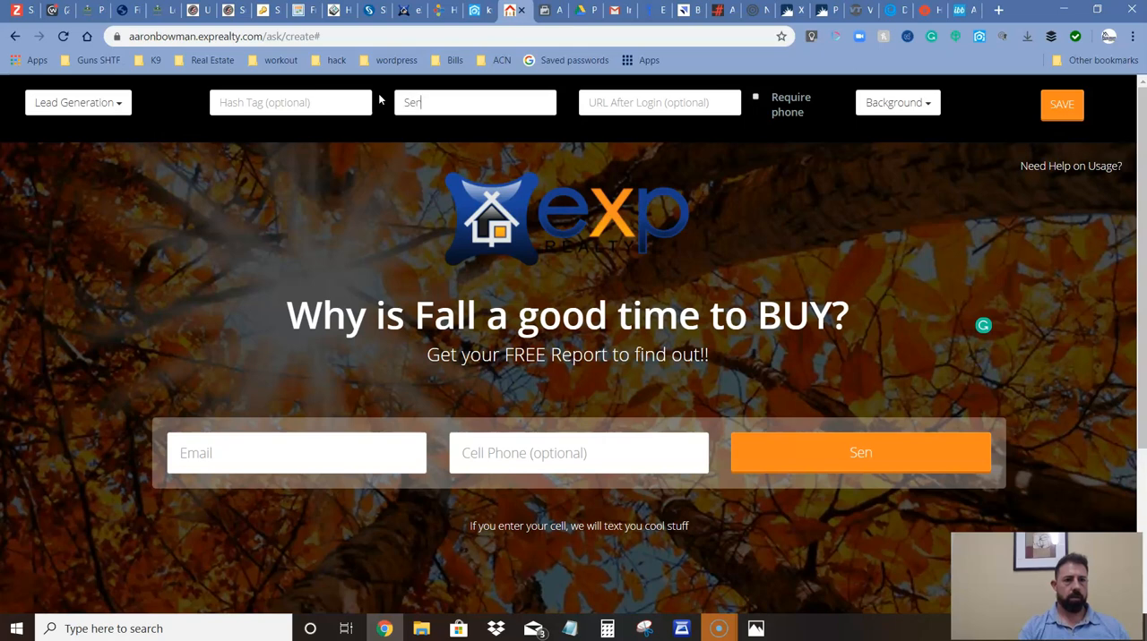
pyautogui.write('nd My Report Now!!')
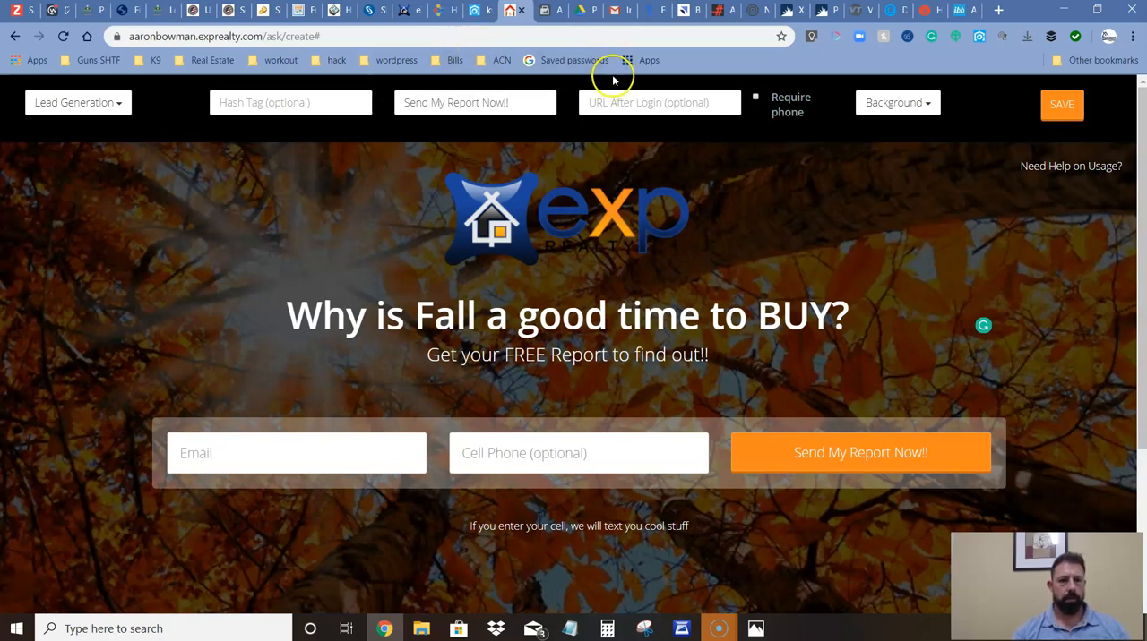
pyautogui.click(609, 101)
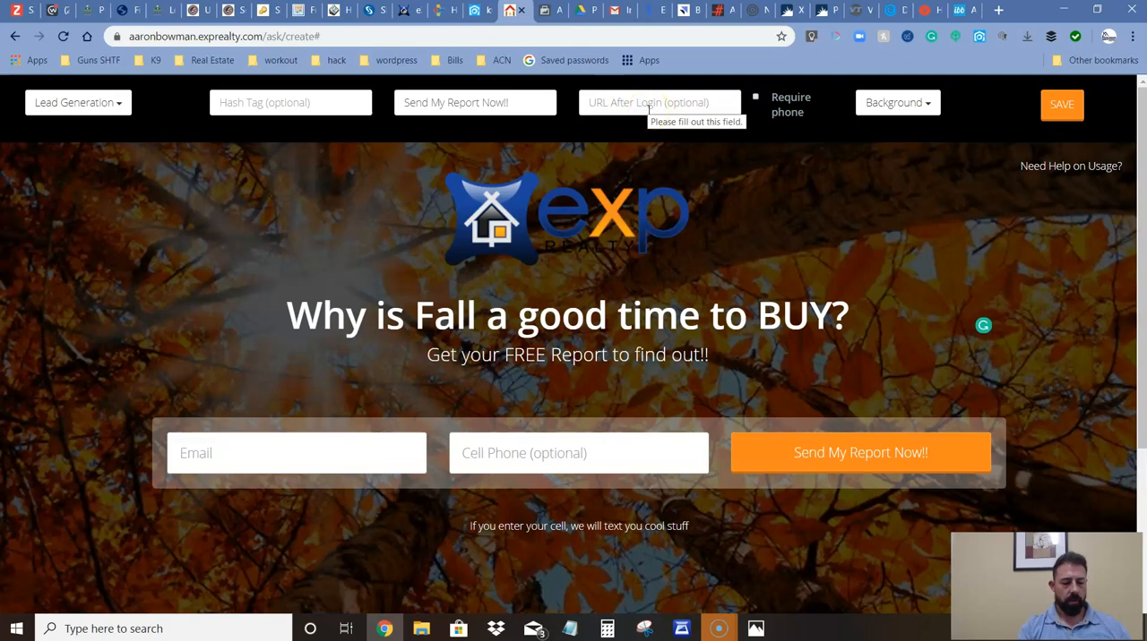
pyautogui.write('www.bowman')
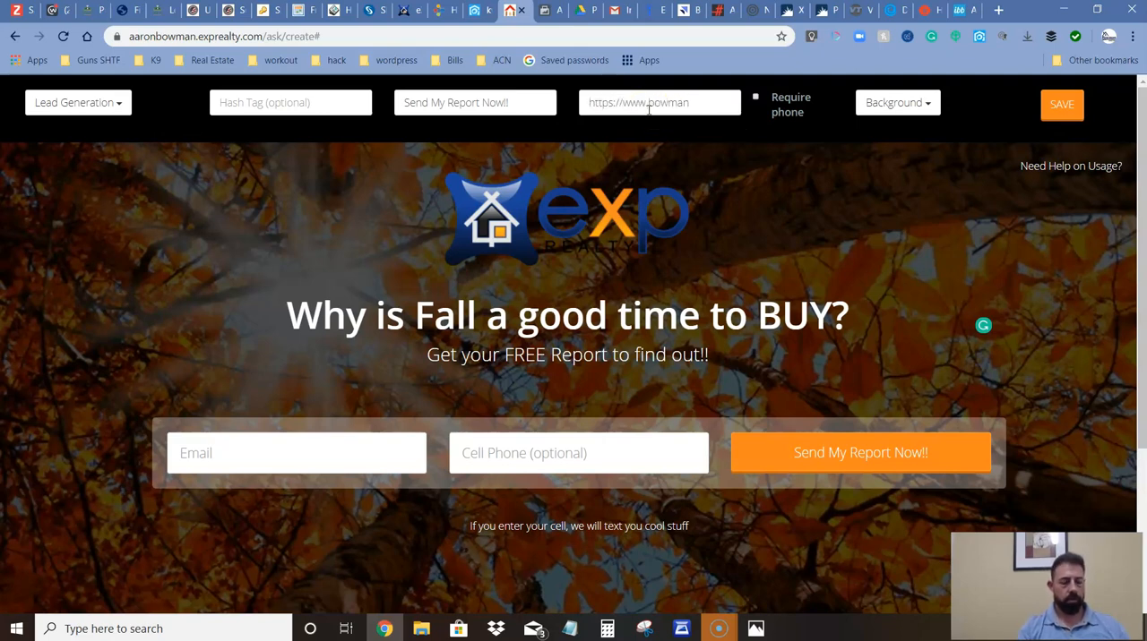
pyautogui.write('realtyct.com')
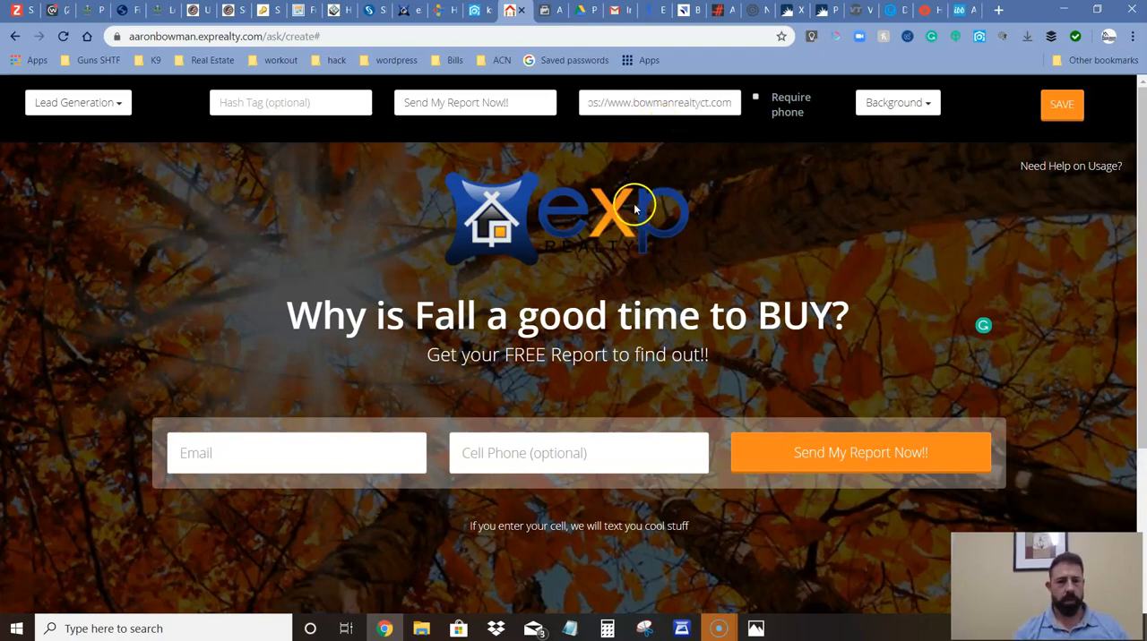
pyautogui.click(340, 105)
pyautogui.click(119, 104)
pyautogui.click(119, 104)
pyautogui.scroll(-1, 582, 327)
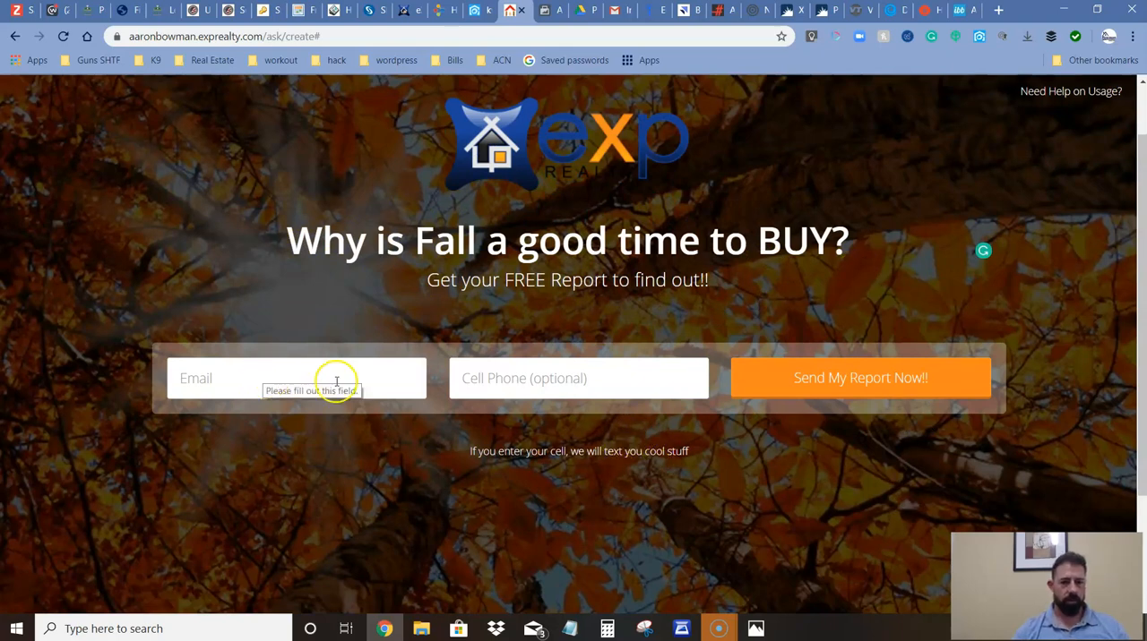
pyautogui.scroll(1, 548, 358)
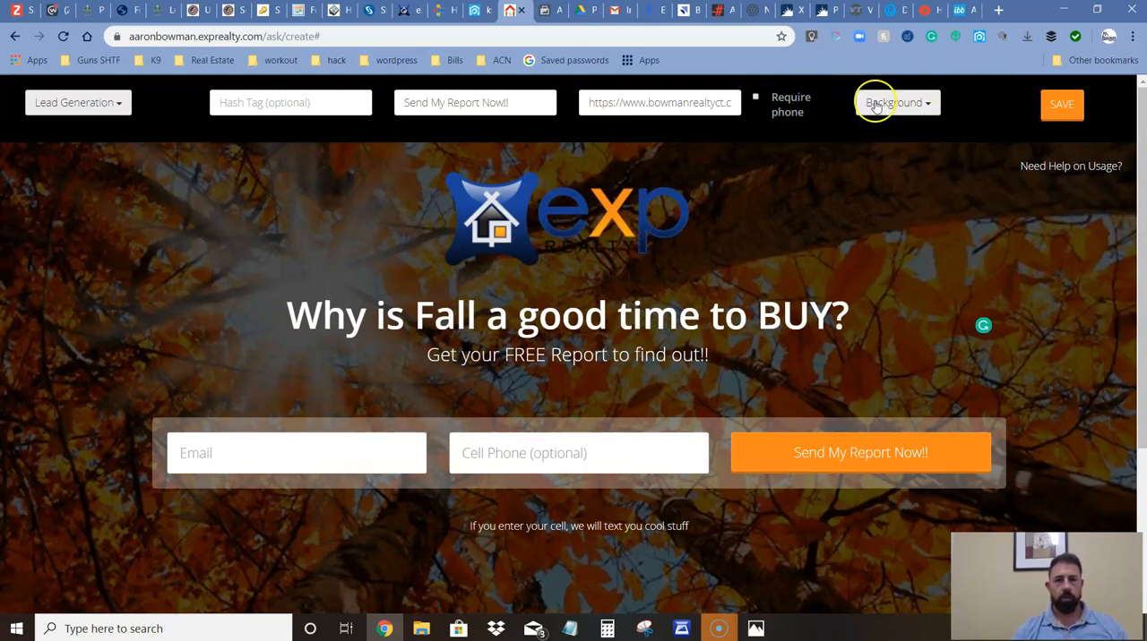
# Save the fall-buying landing page, accept the no-further-editing warning, and select the published page's address.
pyautogui.click(1059, 106)
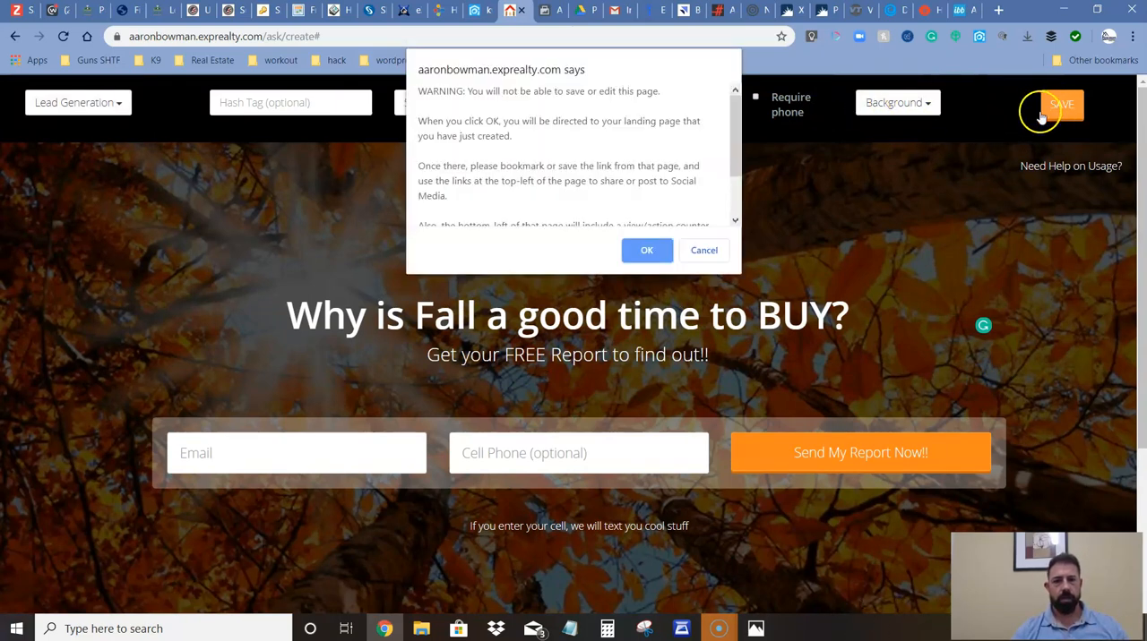
pyautogui.click(645, 251)
pyautogui.click(337, 40)
pyautogui.hotkey('ctrl', 'c')
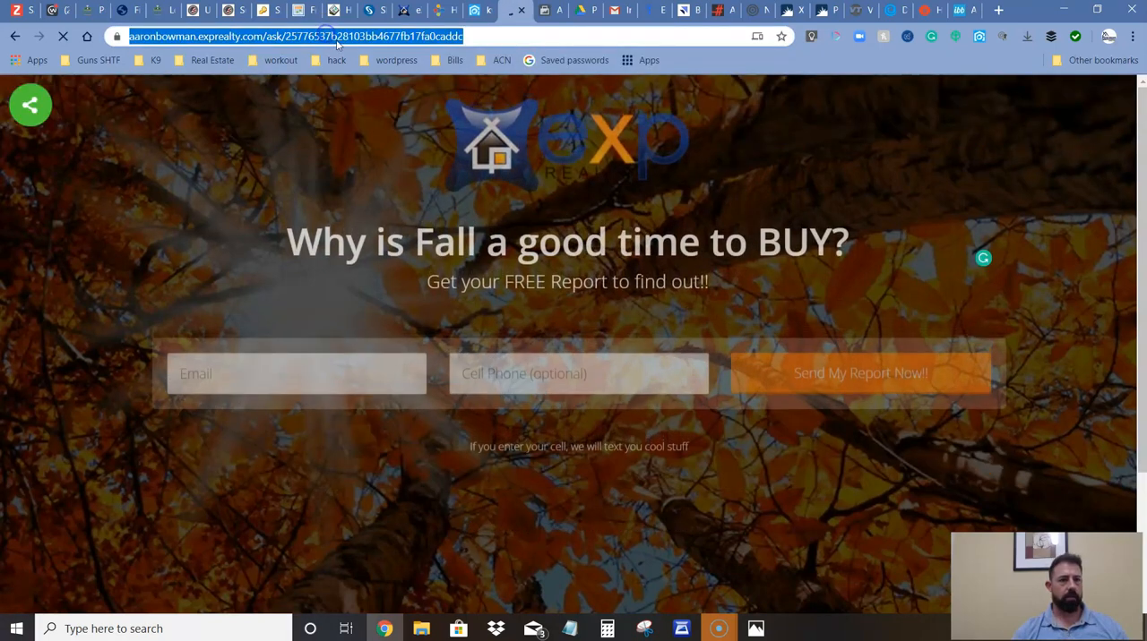
# In Facebook Ads Manager, replace the ad's website URL with the address of the newly published landing page.
pyautogui.click(562, 10)
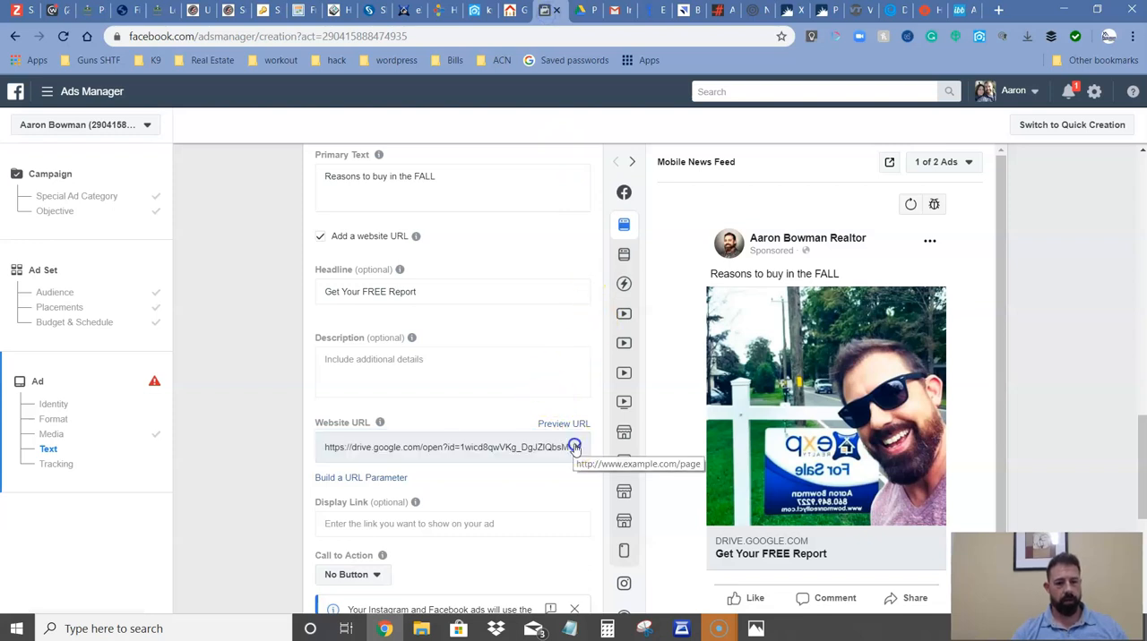
pyautogui.click(576, 446)
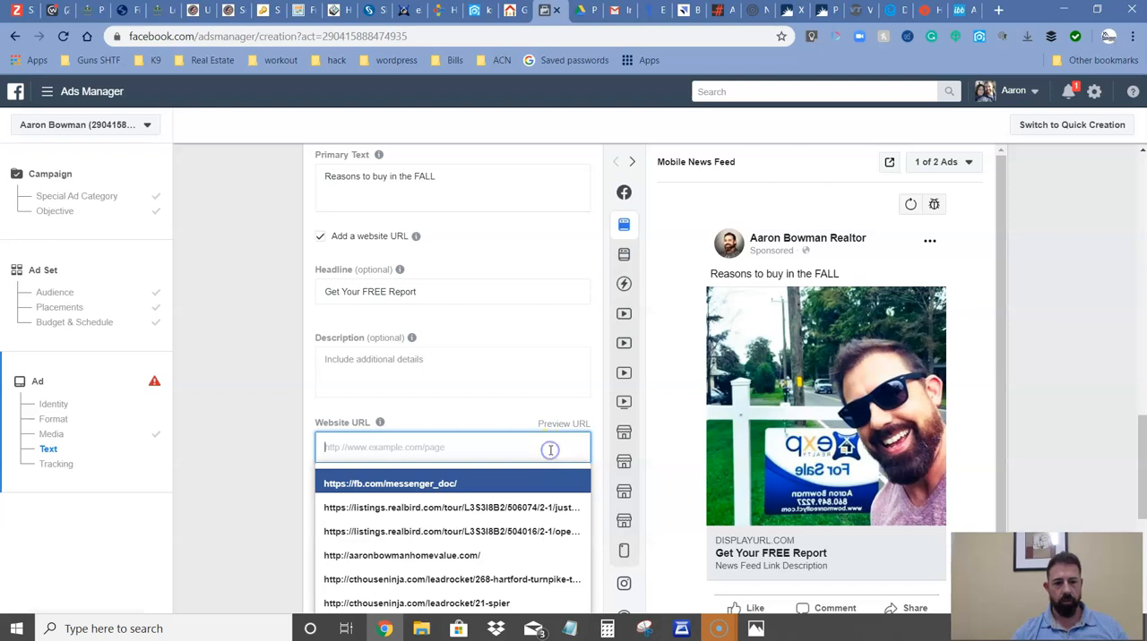
pyautogui.hotkey('ctrl', 'v')
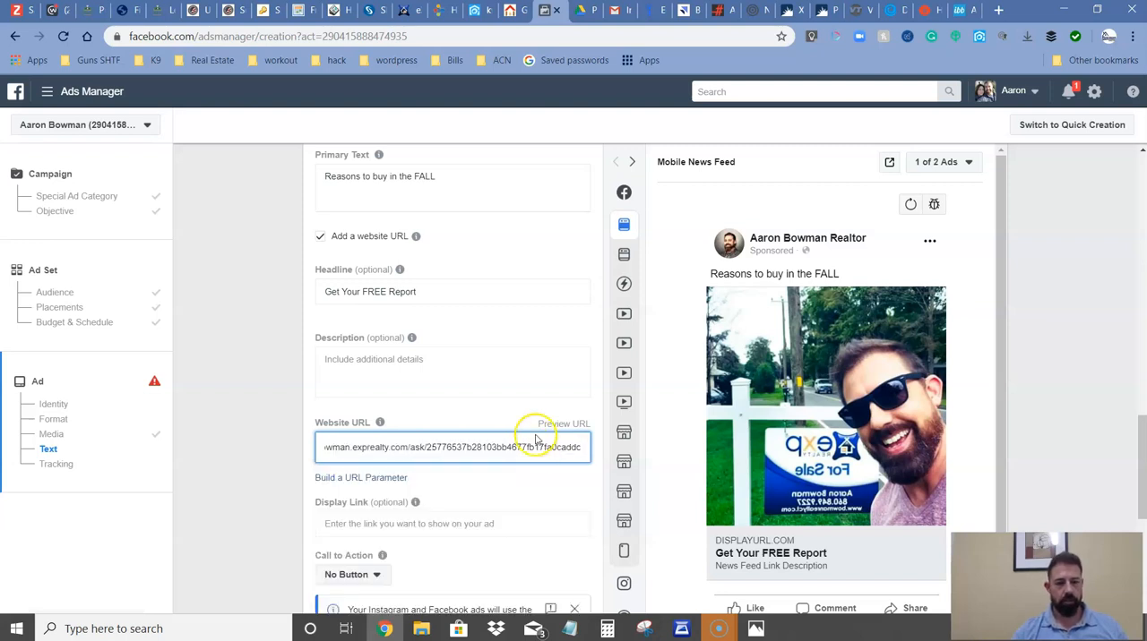
# Set the ad's call to action to Learn More.
pyautogui.scroll(-2, 515, 421)
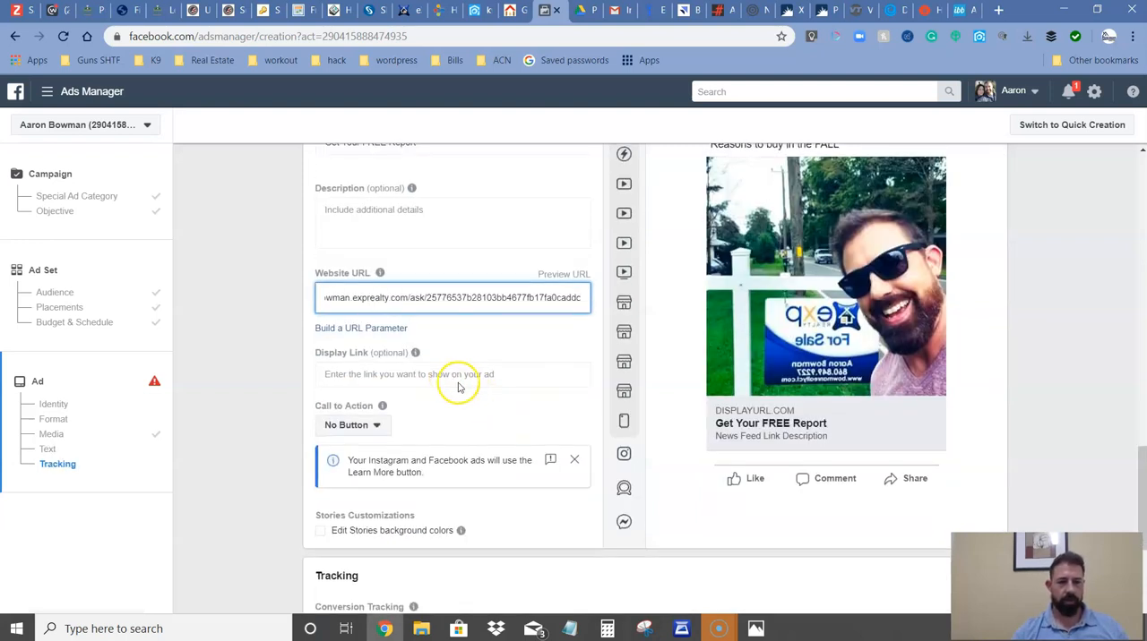
pyautogui.click(377, 427)
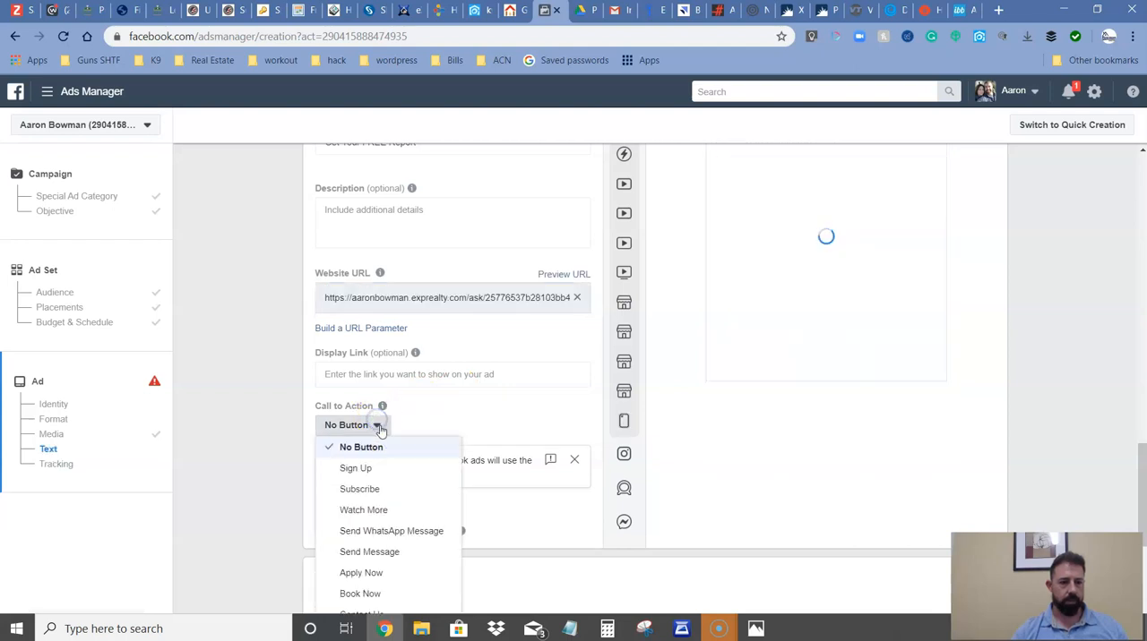
pyautogui.scroll(-1, 399, 493)
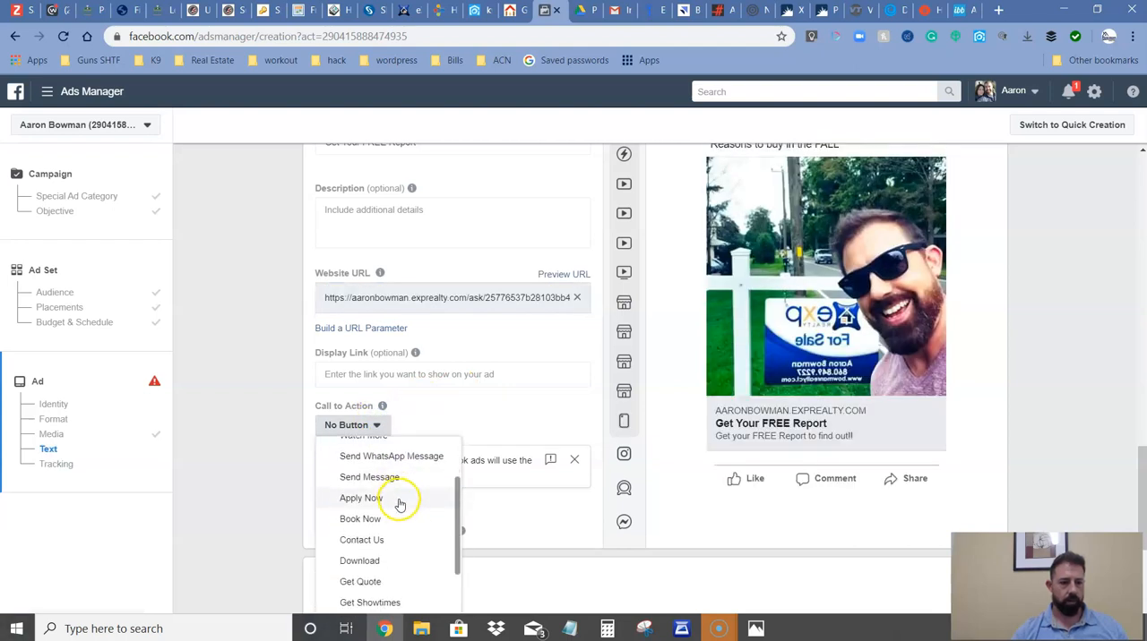
pyautogui.scroll(-1, 400, 507)
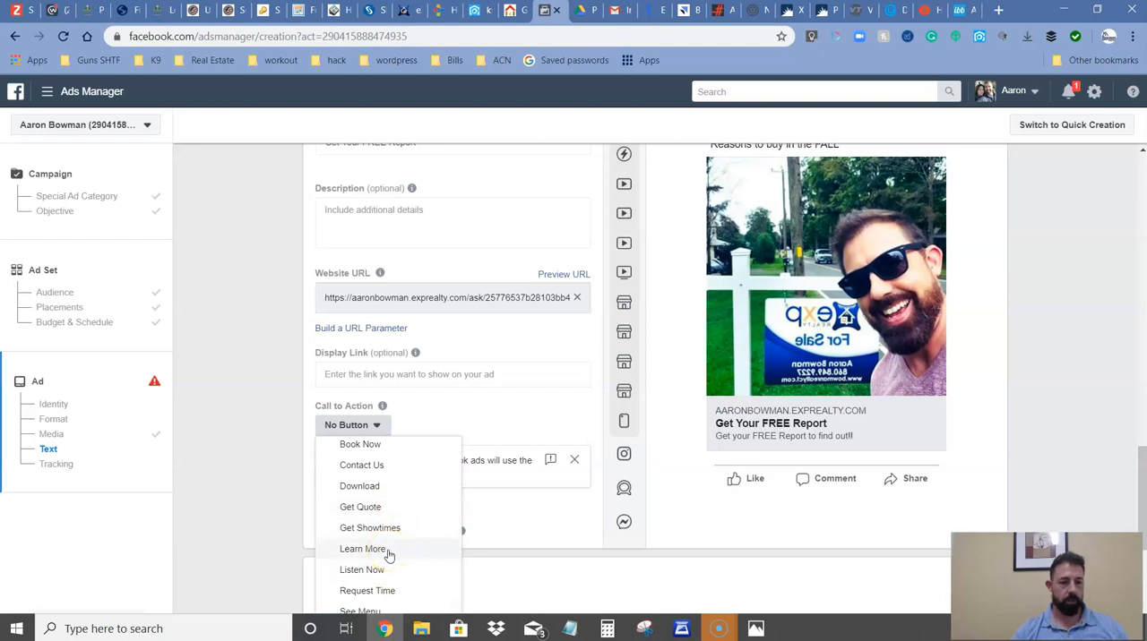
pyautogui.click(363, 486)
pyautogui.scroll(-1, 385, 537)
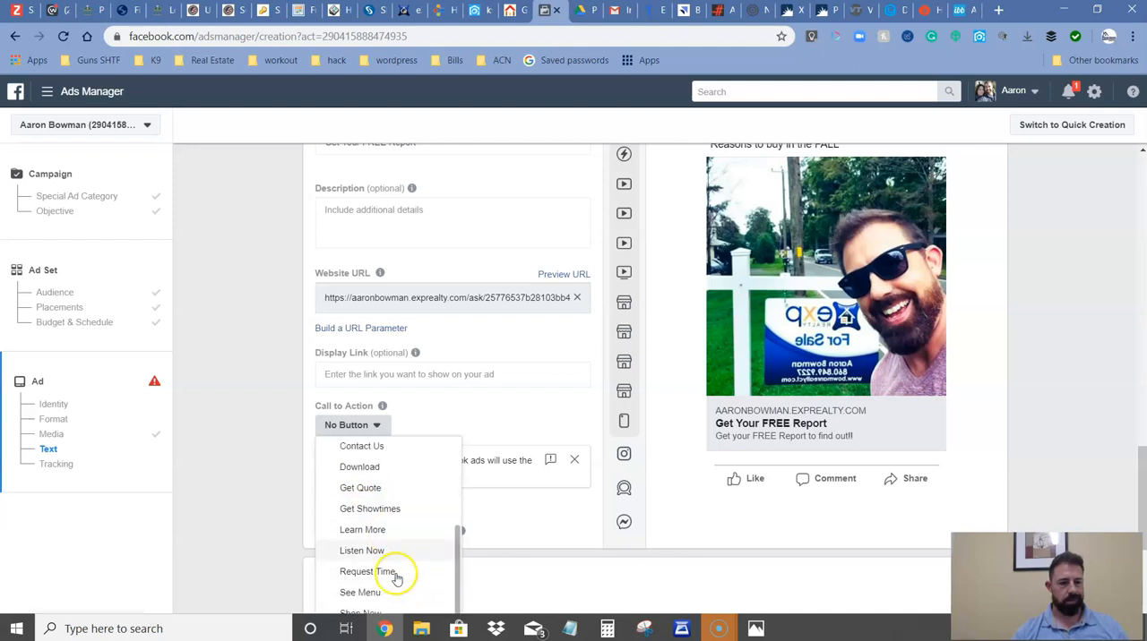
pyautogui.scroll(3, 390, 533)
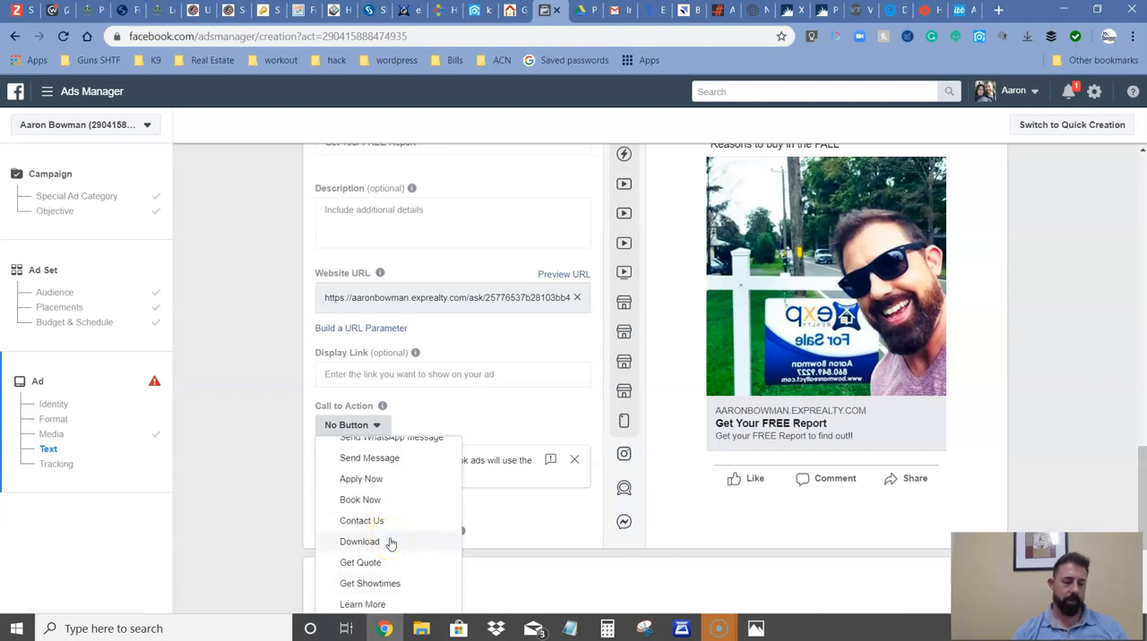
pyautogui.scroll(-3, 391, 543)
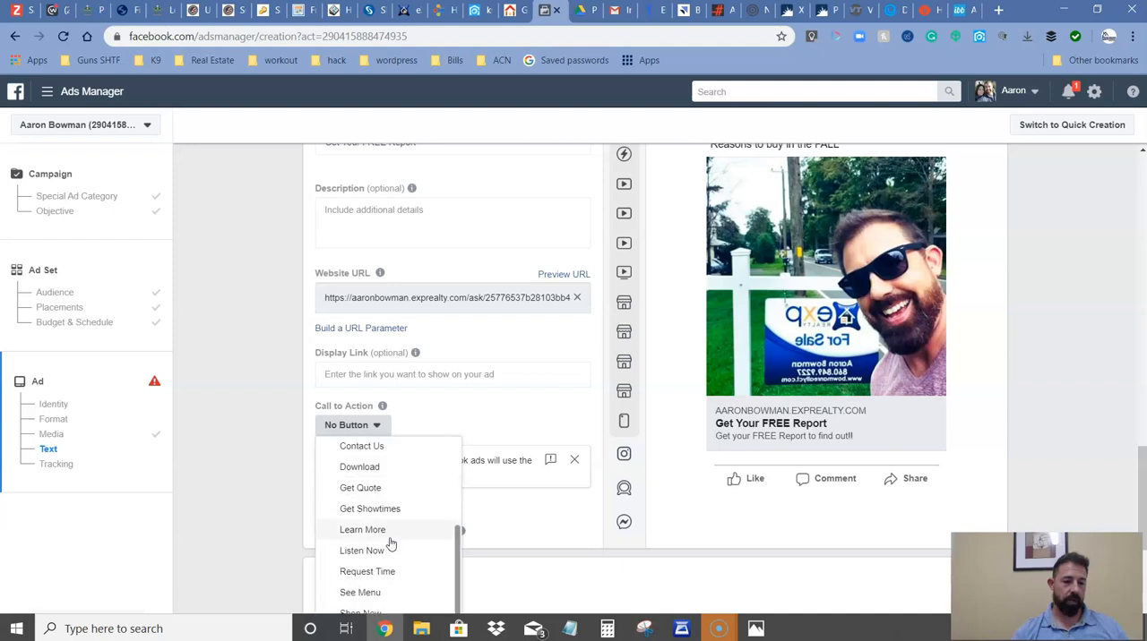
pyautogui.click(390, 532)
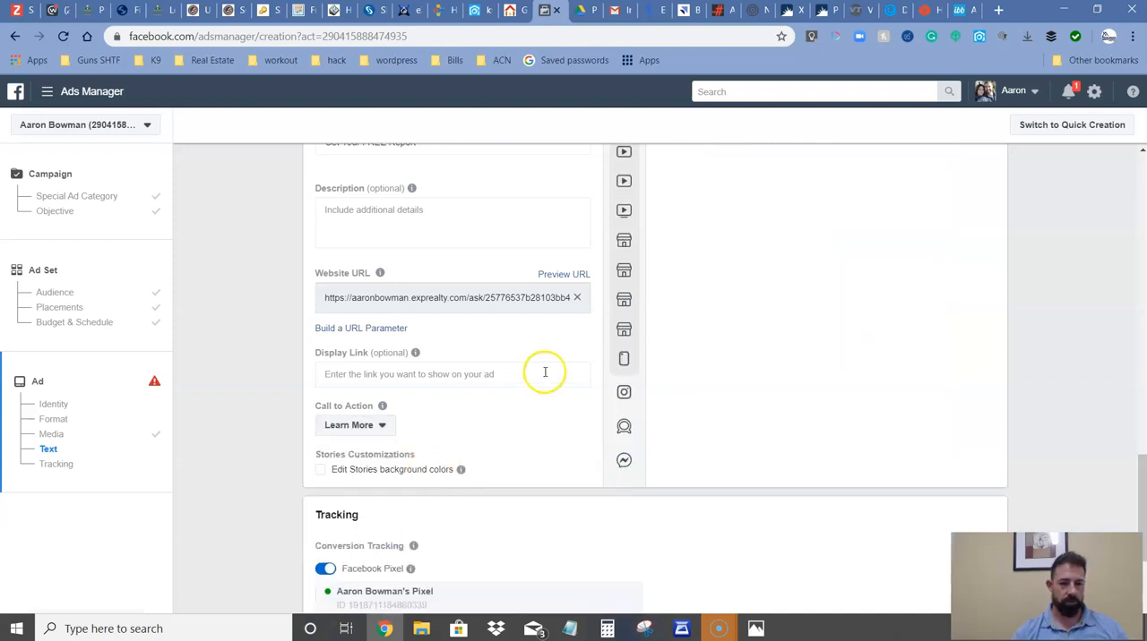
# Check the Mobile News Feed preview of the first ad and of the second, autumn-leaves ad.
pyautogui.scroll(2, 766, 380)
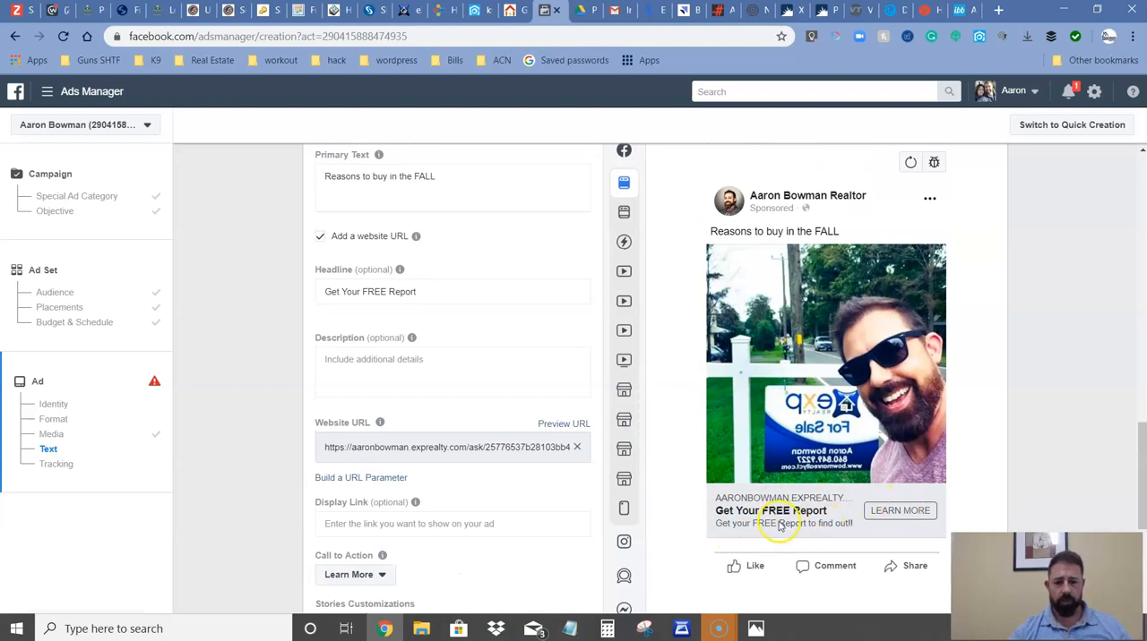
pyautogui.scroll(2, 830, 416)
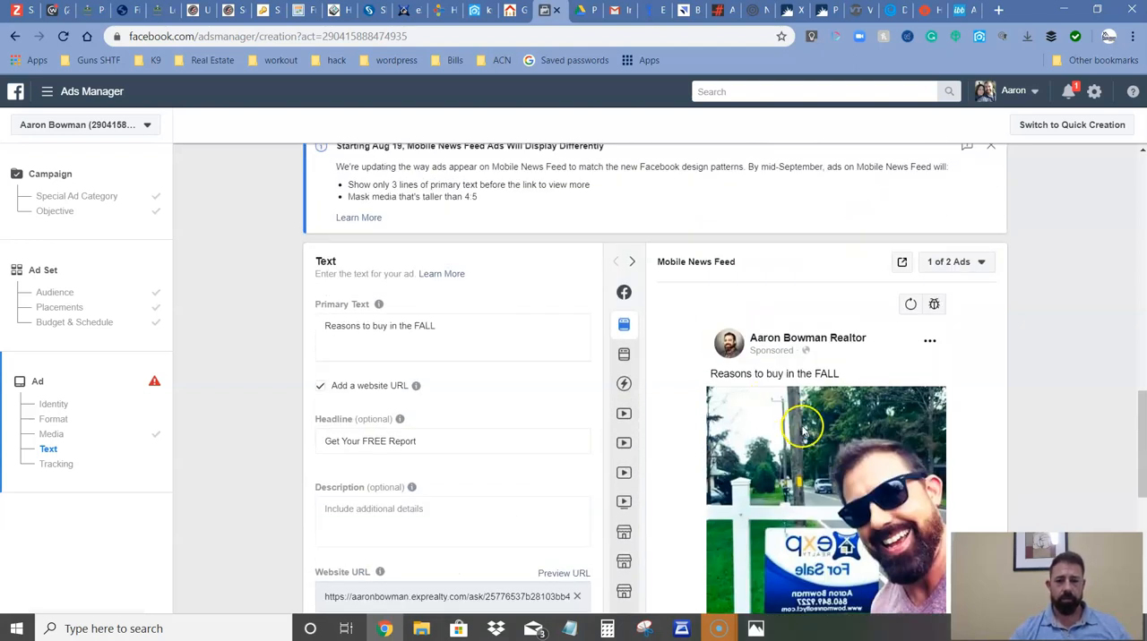
pyautogui.click(971, 256)
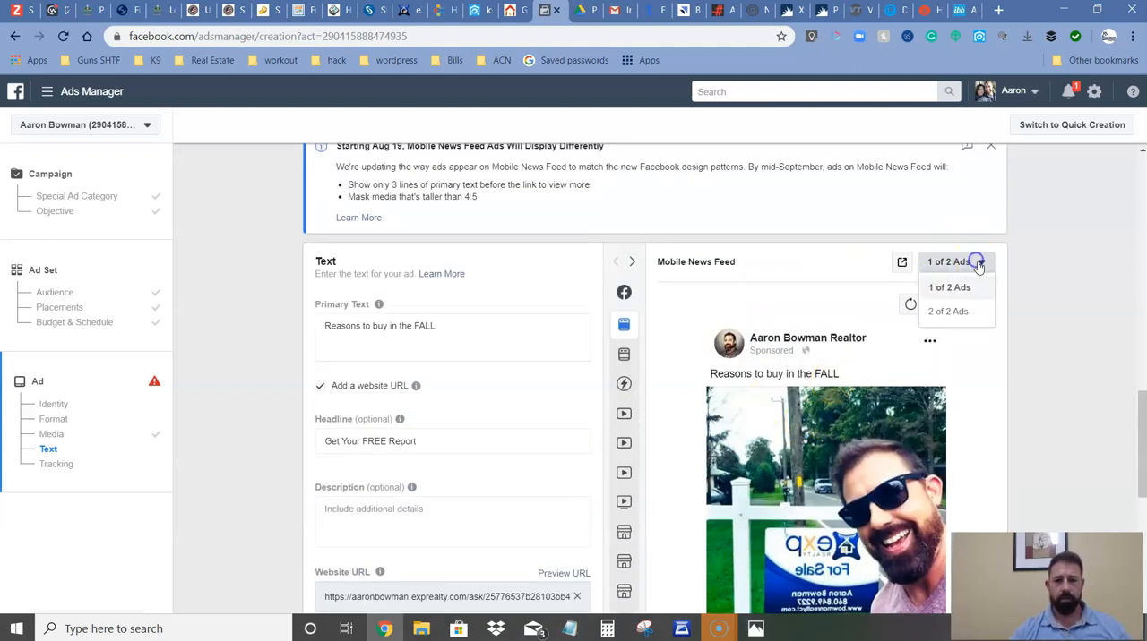
pyautogui.click(962, 317)
pyautogui.scroll(-1, 901, 421)
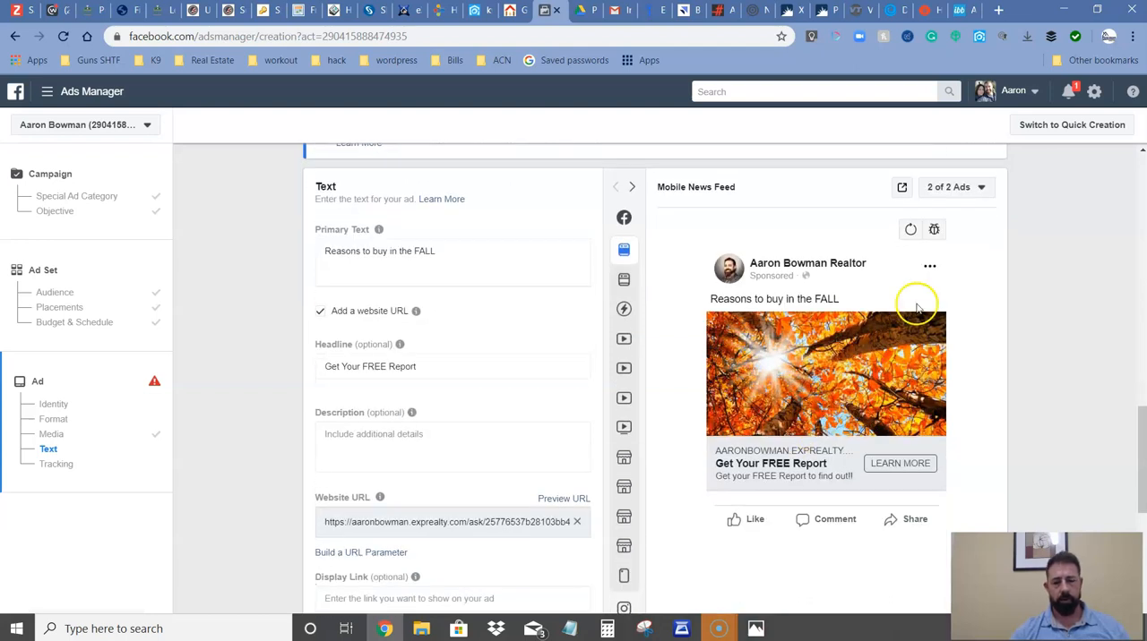
pyautogui.click(947, 196)
pyautogui.click(947, 234)
# Leave the ad creation form without saving its changes and go to the campaign overview.
pyautogui.scroll(-2, 433, 387)
pyautogui.scroll(-4, 422, 399)
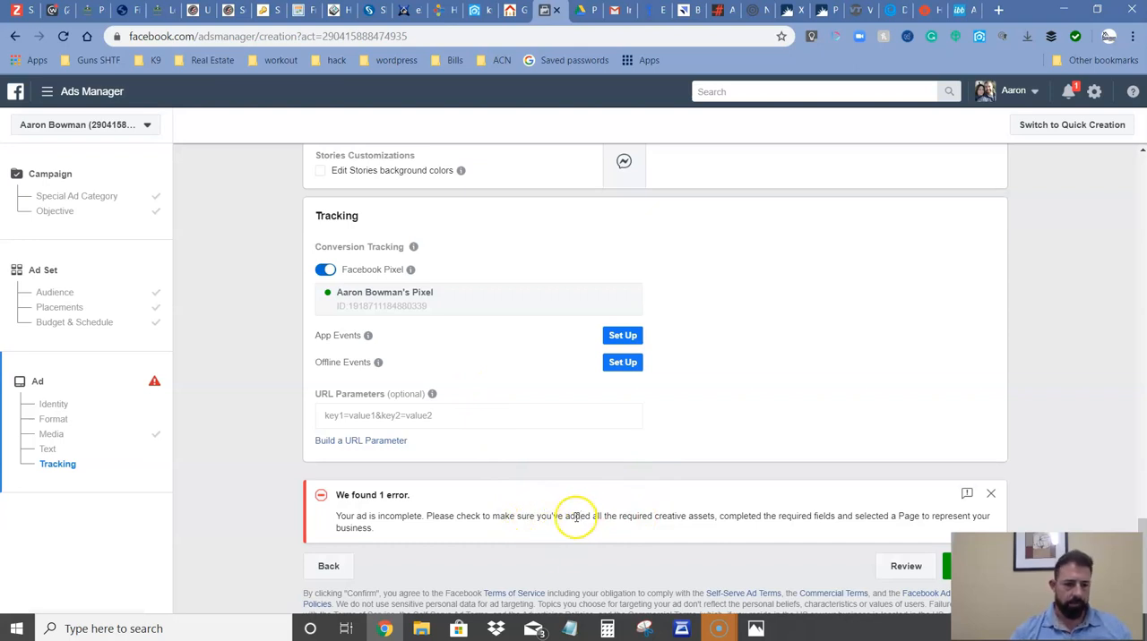
pyautogui.scroll(-1, 582, 514)
pyautogui.scroll(15, 529, 497)
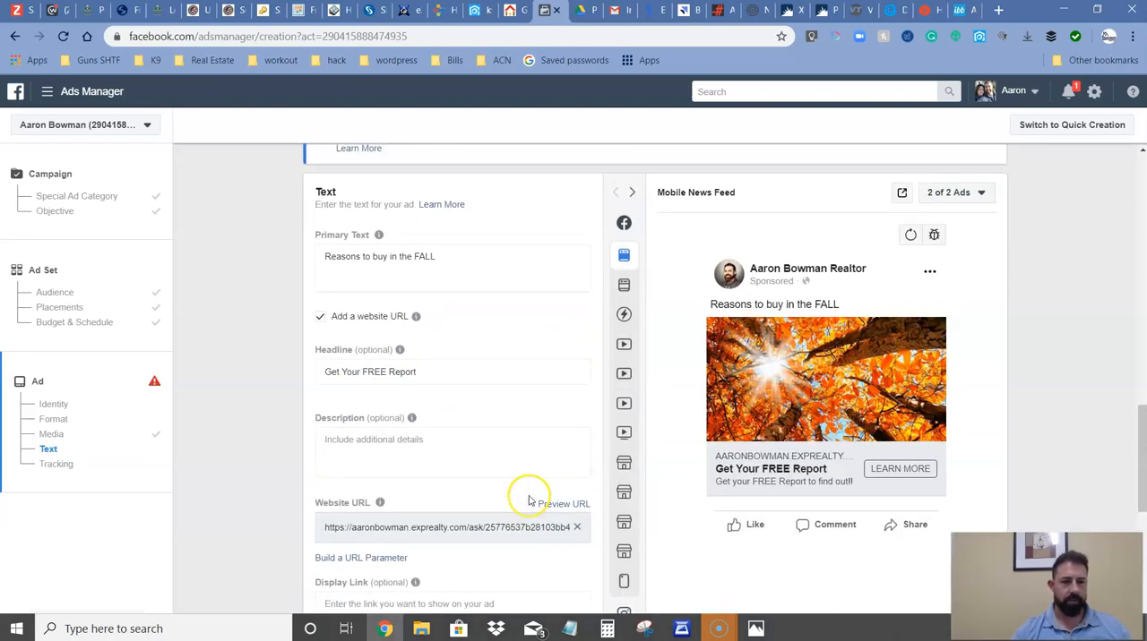
pyautogui.scroll(2, 538, 484)
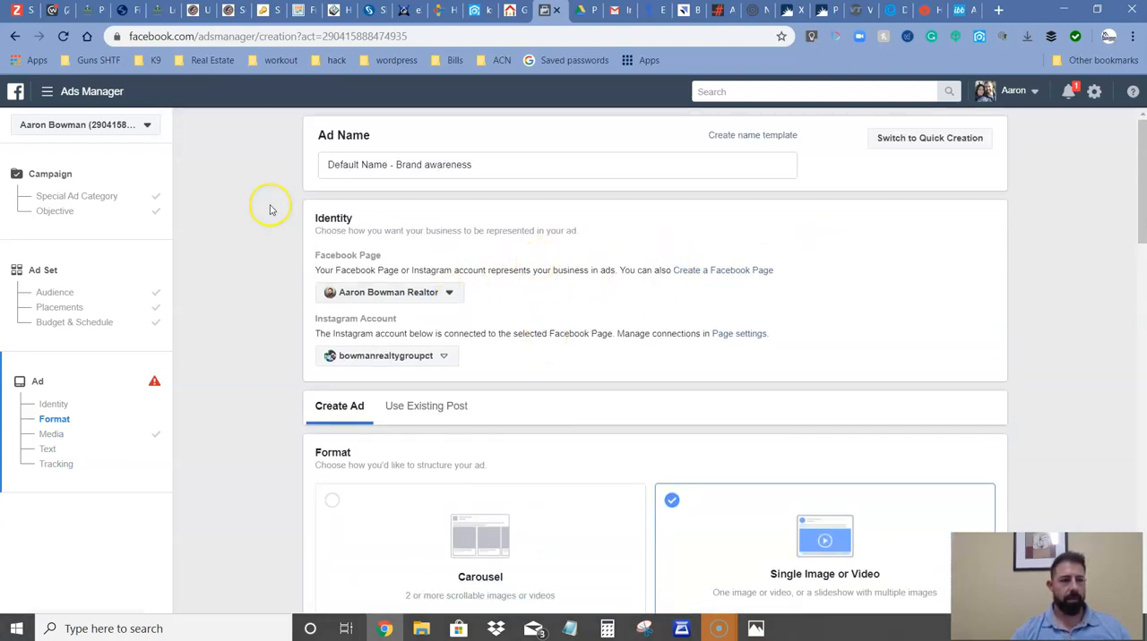
pyautogui.click(46, 92)
pyautogui.click(38, 170)
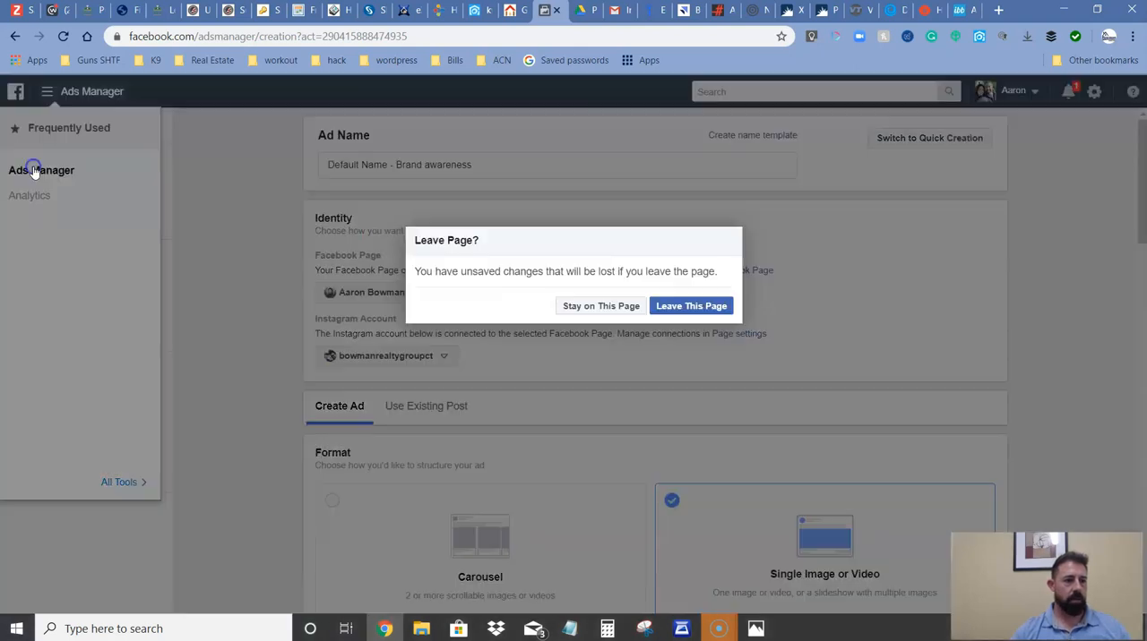
pyautogui.click(683, 309)
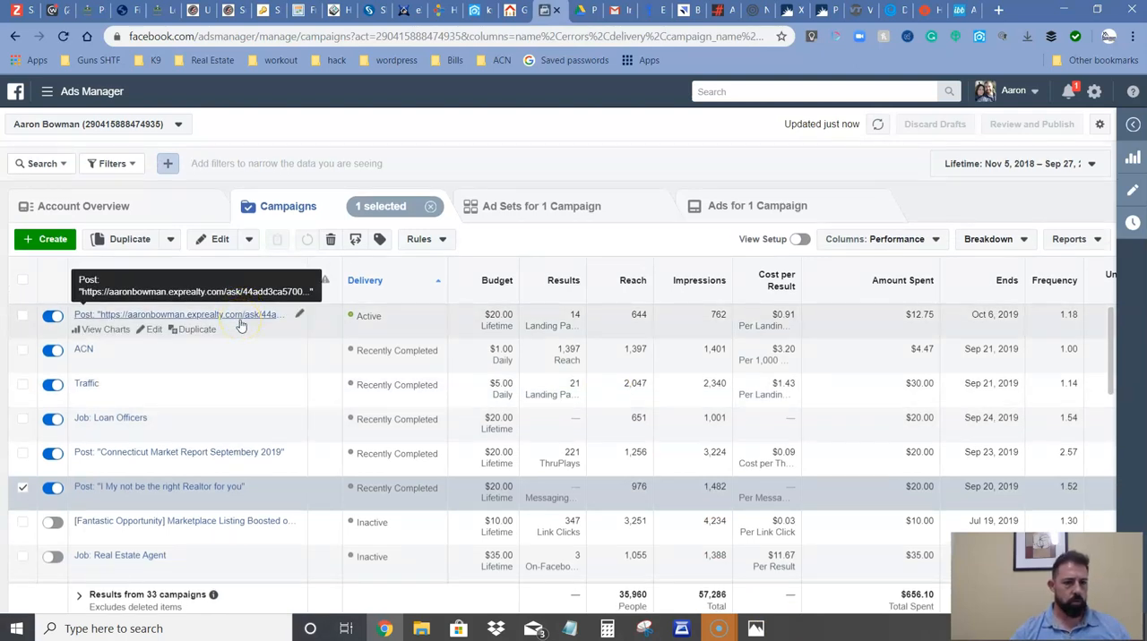
# Open the active landing-page post campaign and drill down through its ad set to its ad.
pyautogui.click(131, 321)
pyautogui.click(131, 319)
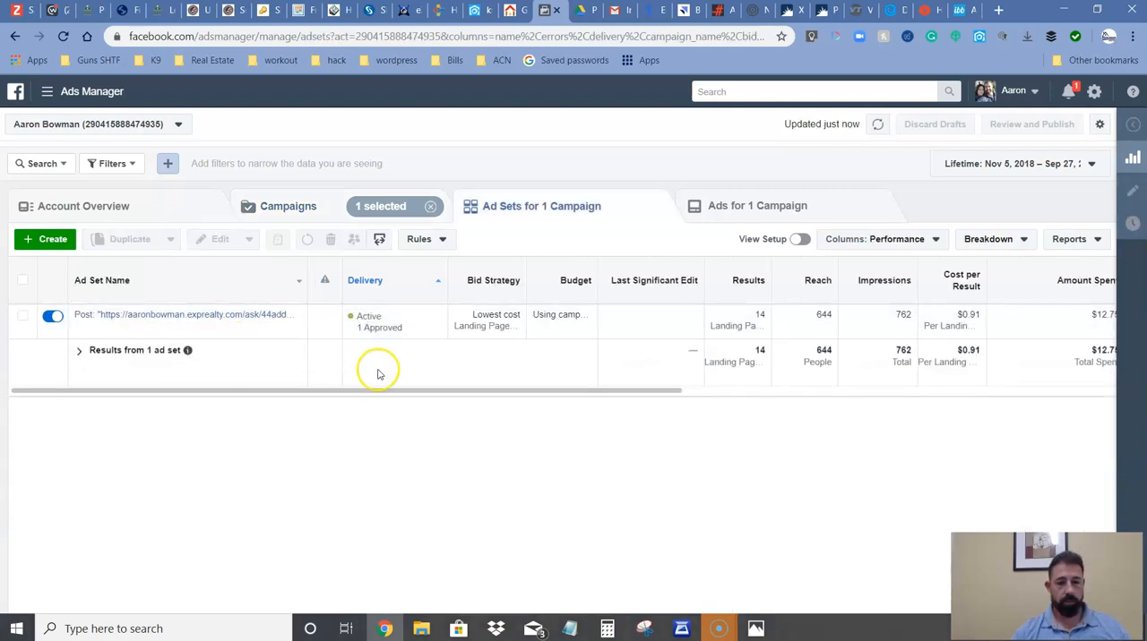
pyautogui.click(207, 316)
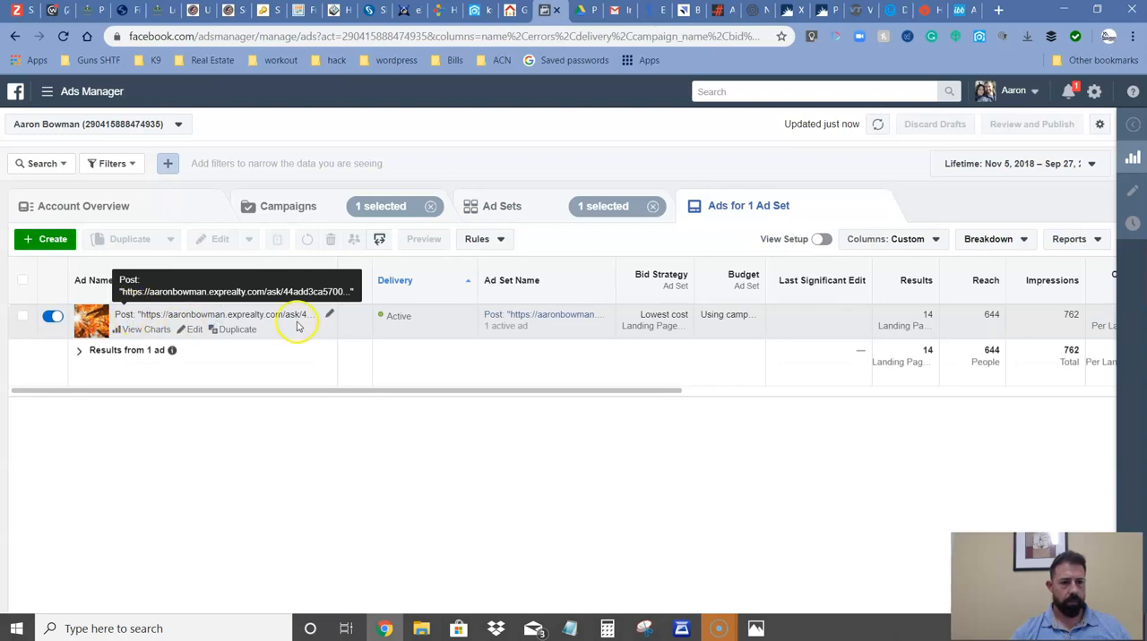
pyautogui.click(574, 317)
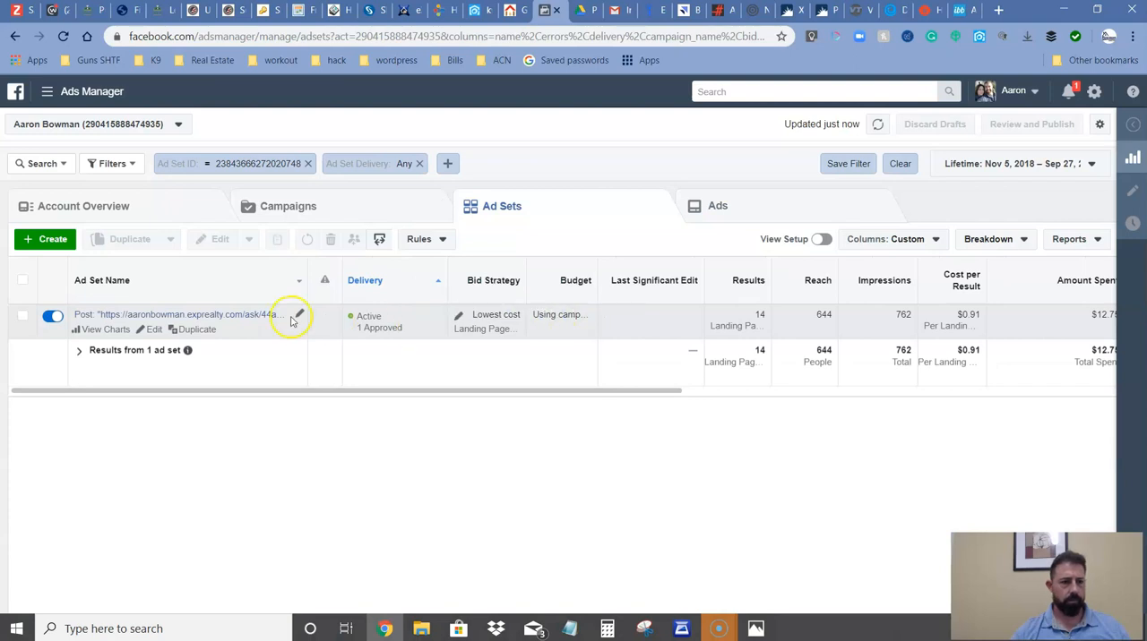
pyautogui.click(224, 315)
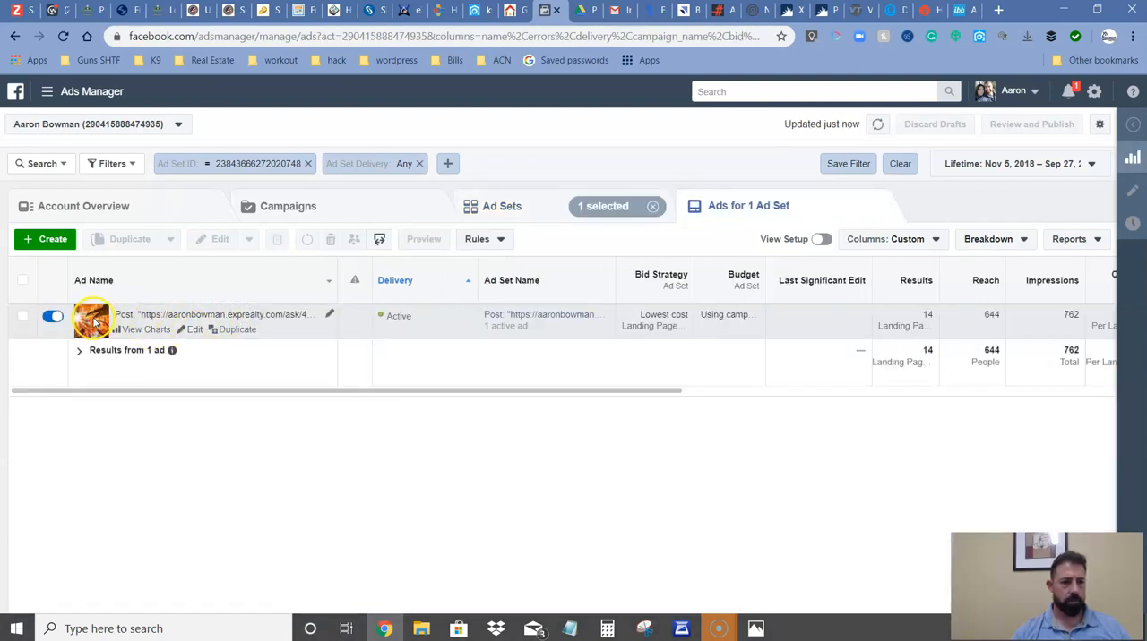
# Select the active autumn-leaves ad and examine its Mobile News Feed preview, closing the preview when done.
pyautogui.click(120, 312)
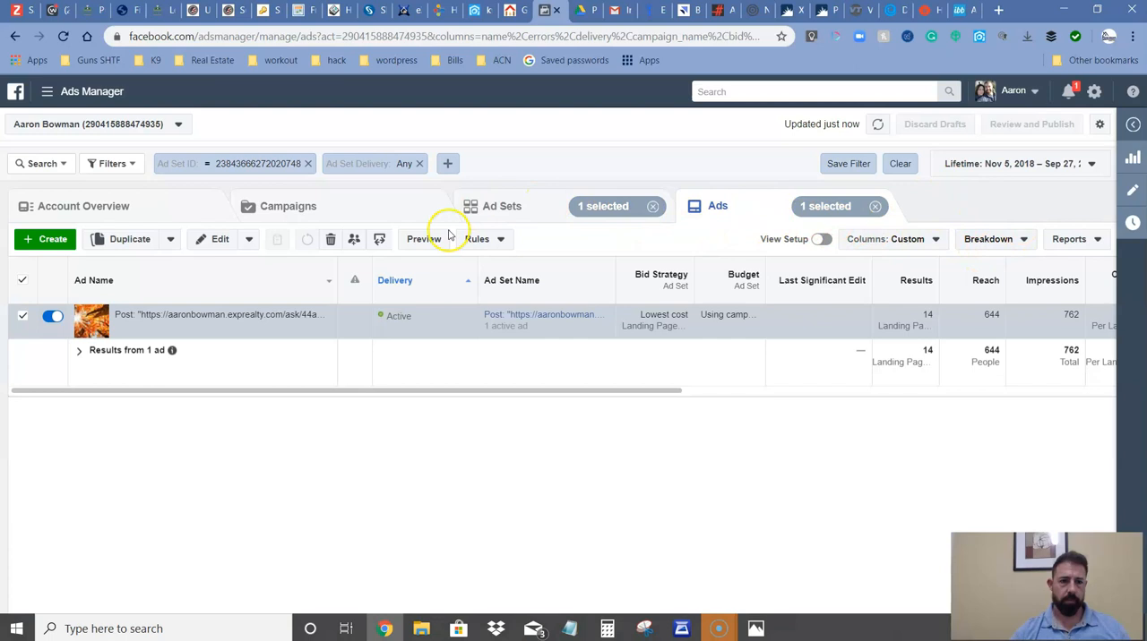
pyautogui.click(424, 239)
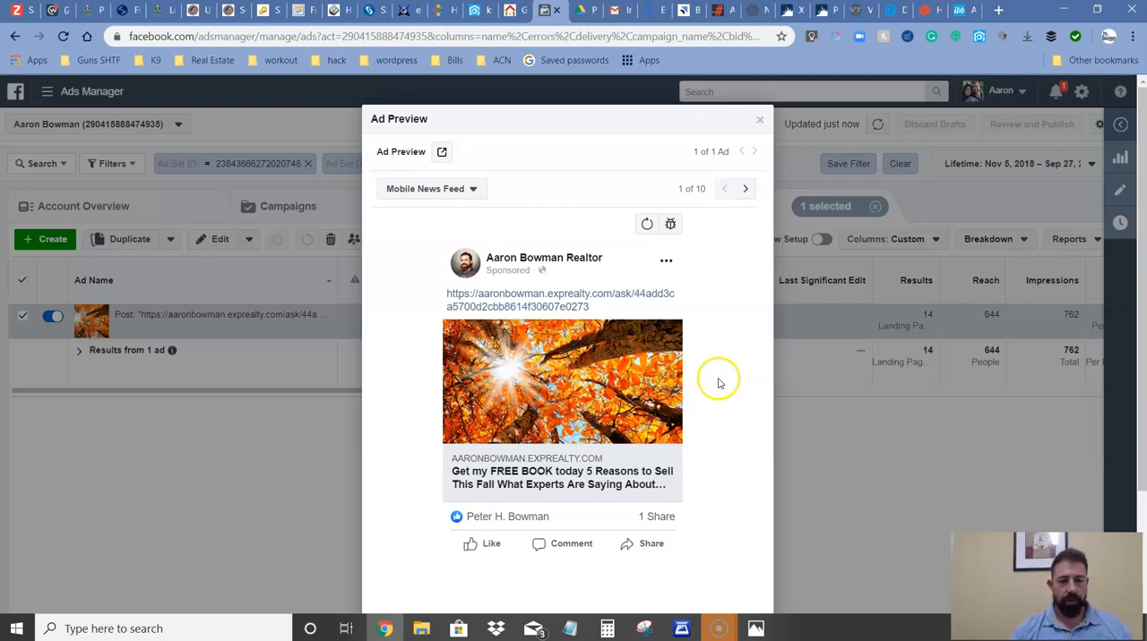
pyautogui.scroll(-2, 632, 475)
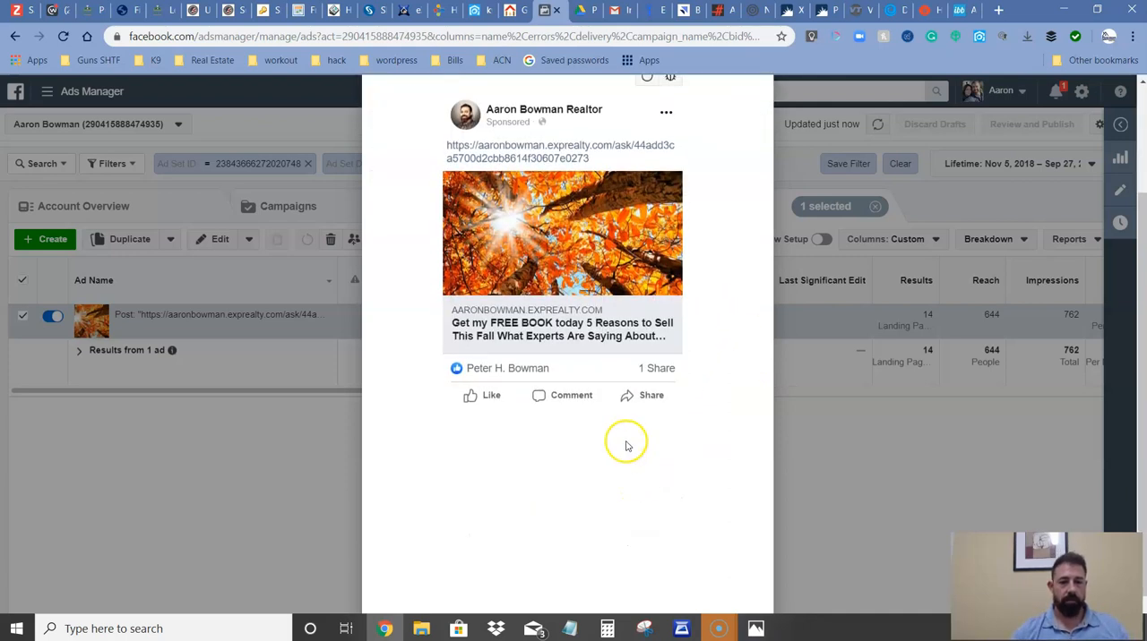
pyautogui.scroll(2, 628, 445)
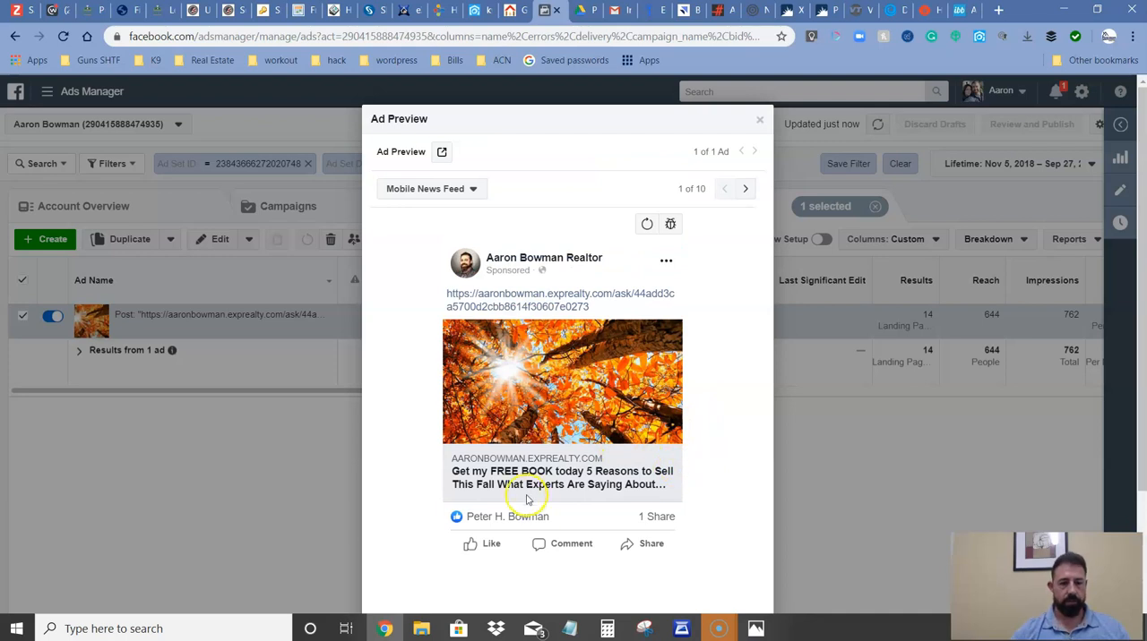
pyautogui.click(760, 120)
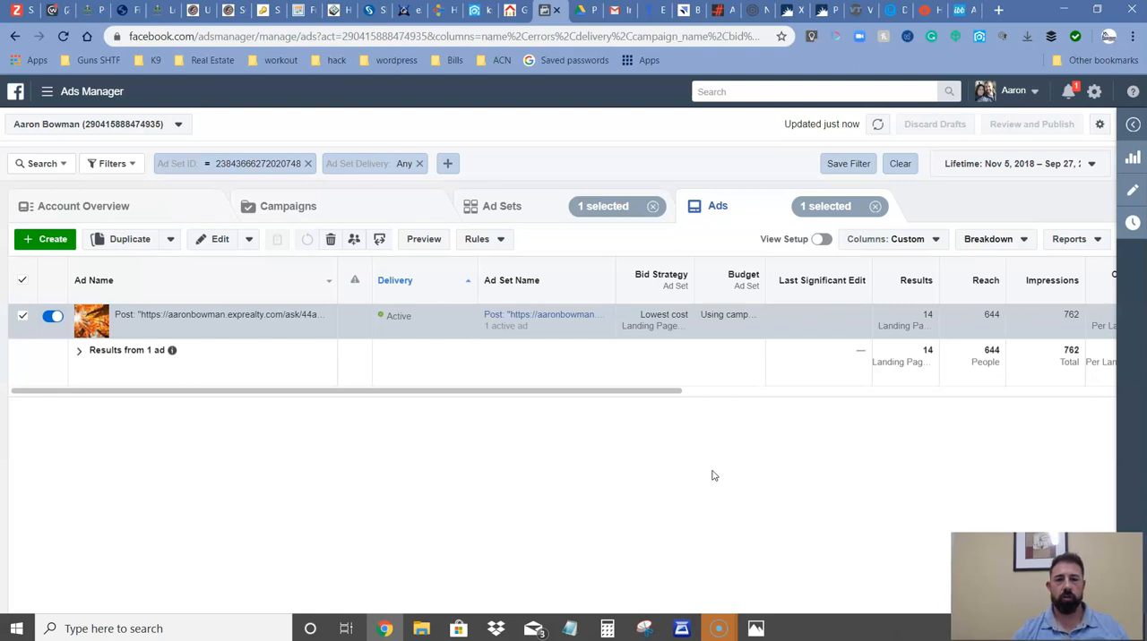
pyautogui.click(1064, 10)
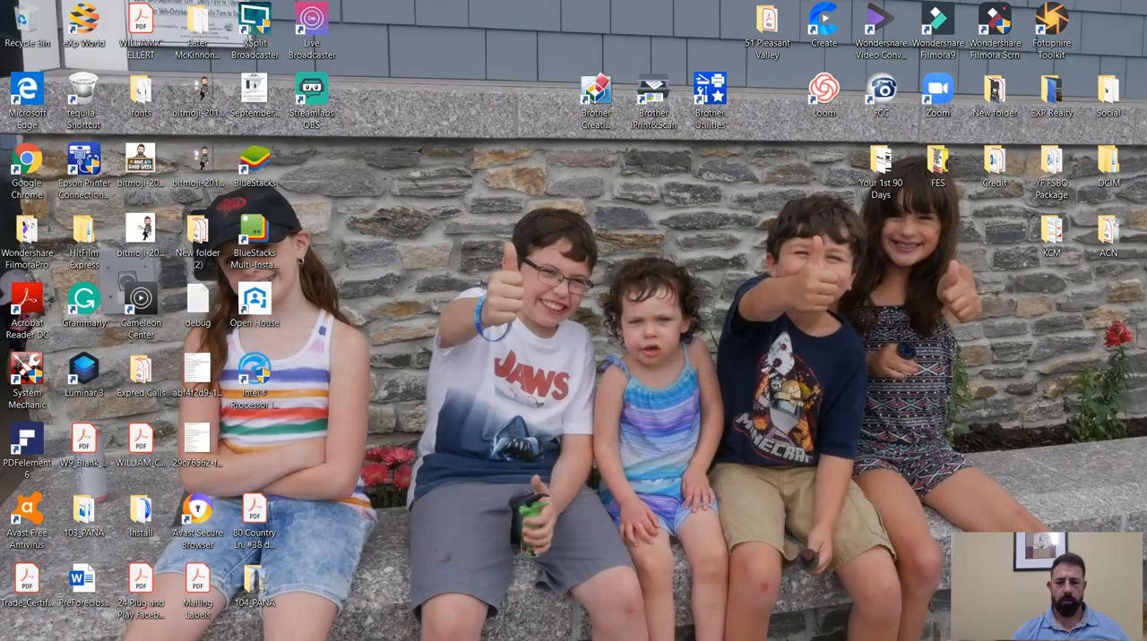
pyautogui.moveTo(1004, 639)
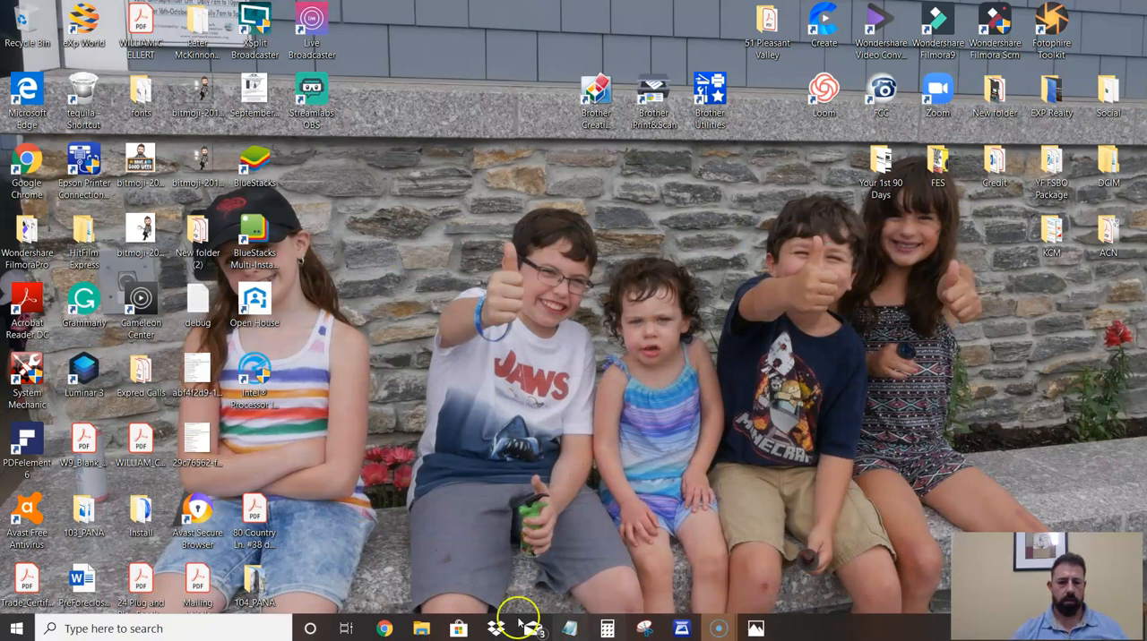
pyautogui.click(383, 628)
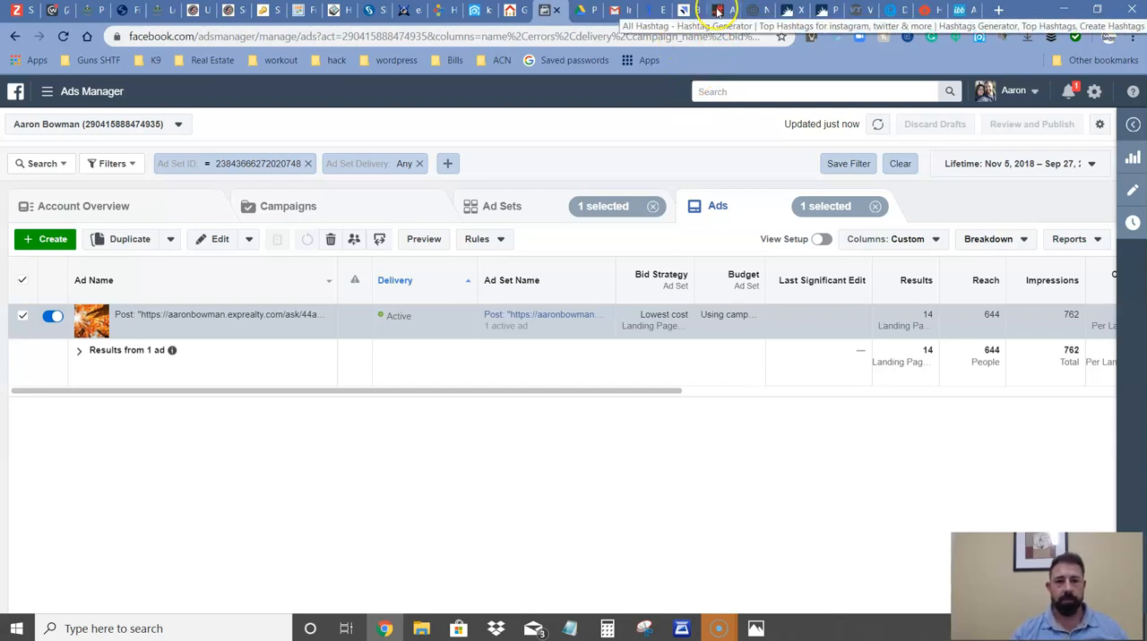
# Switch to the already open Gramto dashboard for adding Instagram posts.
pyautogui.click(740, 9)
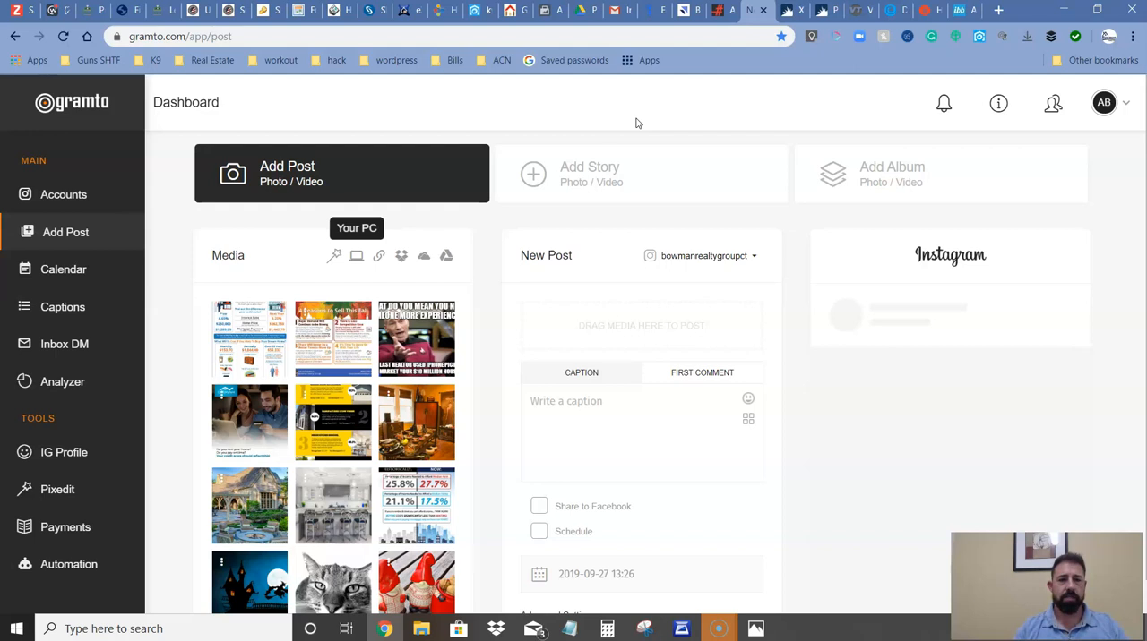
# View the story form, return to the photo post form, and check the computer upload dialog without choosing a file.
pyautogui.click(665, 176)
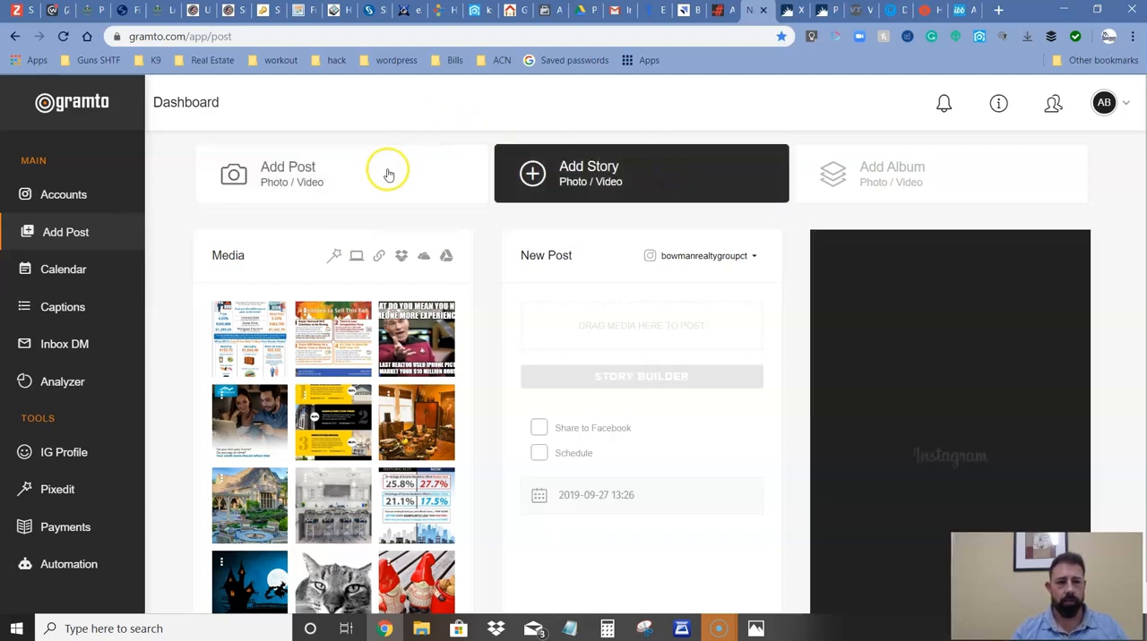
pyautogui.click(384, 183)
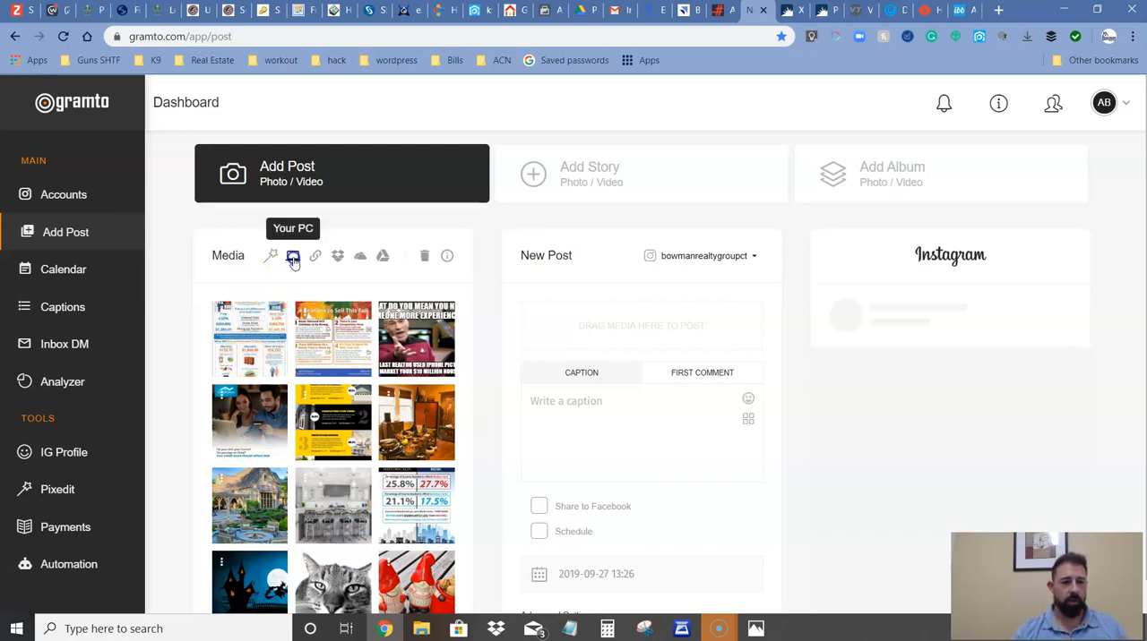
pyautogui.click(292, 256)
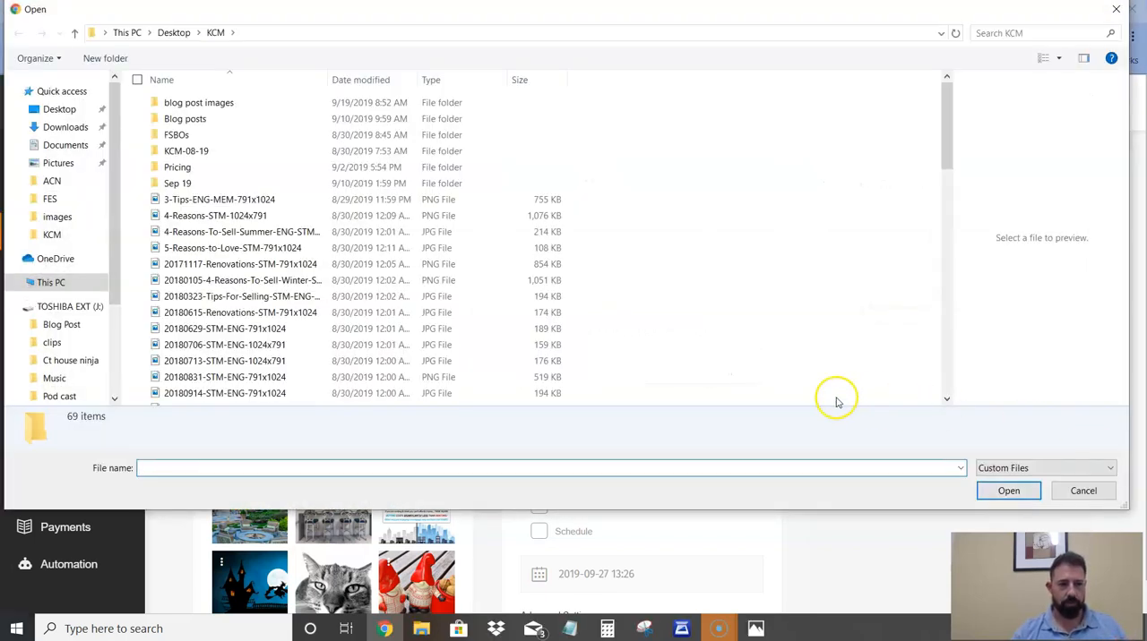
pyautogui.click(1081, 492)
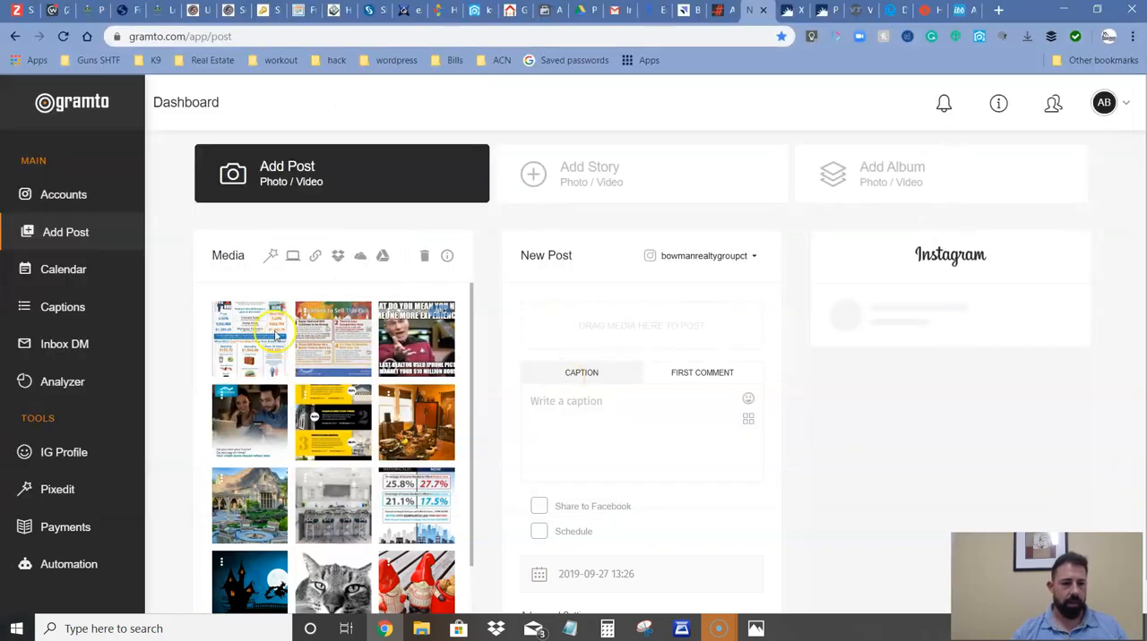
# Add the "Should I Buy Now Or Wait Until Next Year?" infographic to the new post with the caption "What will you do now knowing this??".
pyautogui.moveTo(384, 316); pyautogui.dragTo(643, 336)
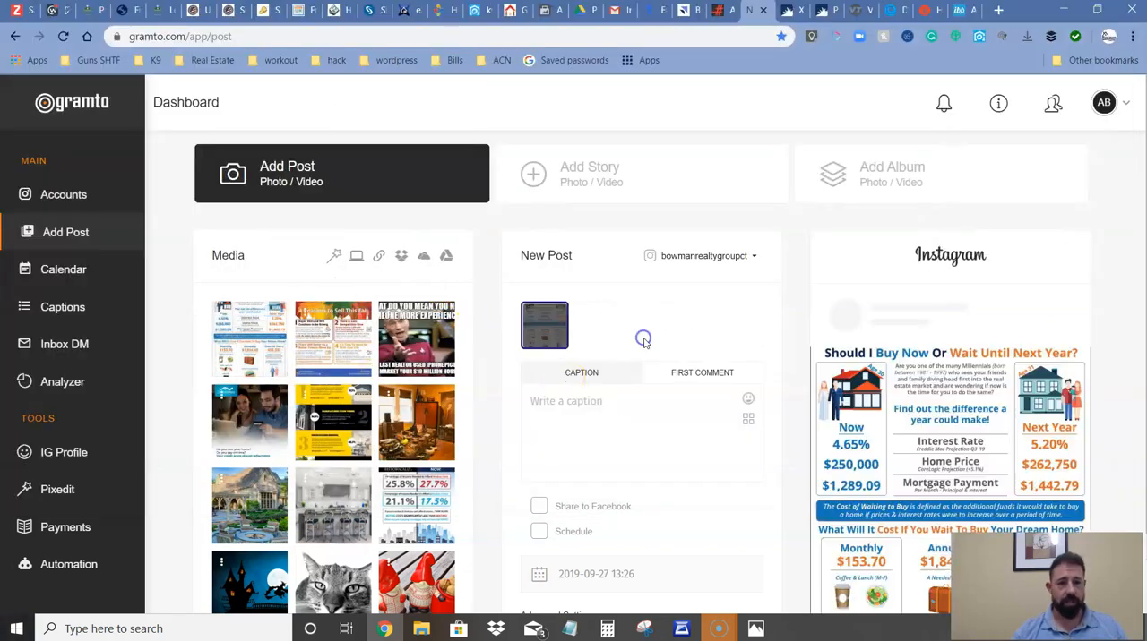
pyautogui.scroll(-2, 722, 345)
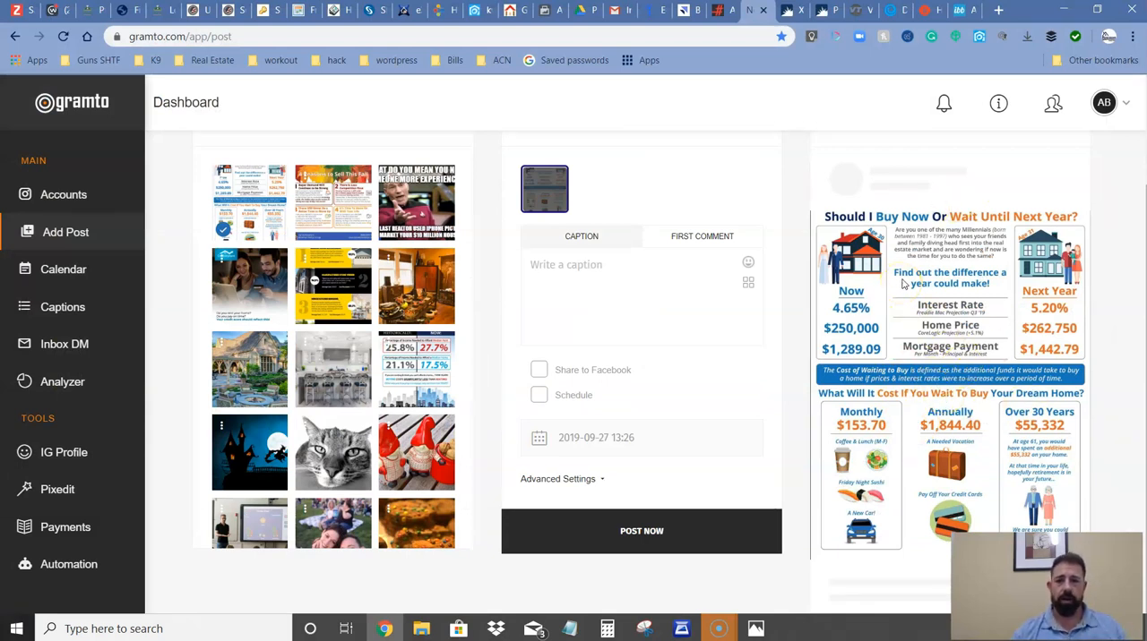
pyautogui.click(654, 269)
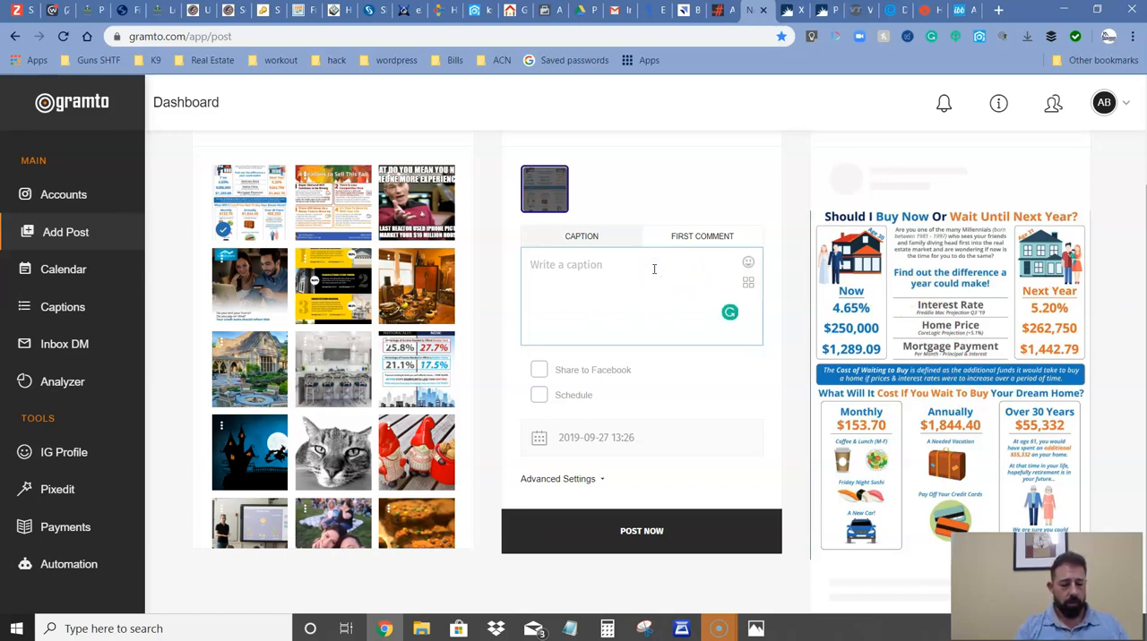
pyautogui.write('What wil')
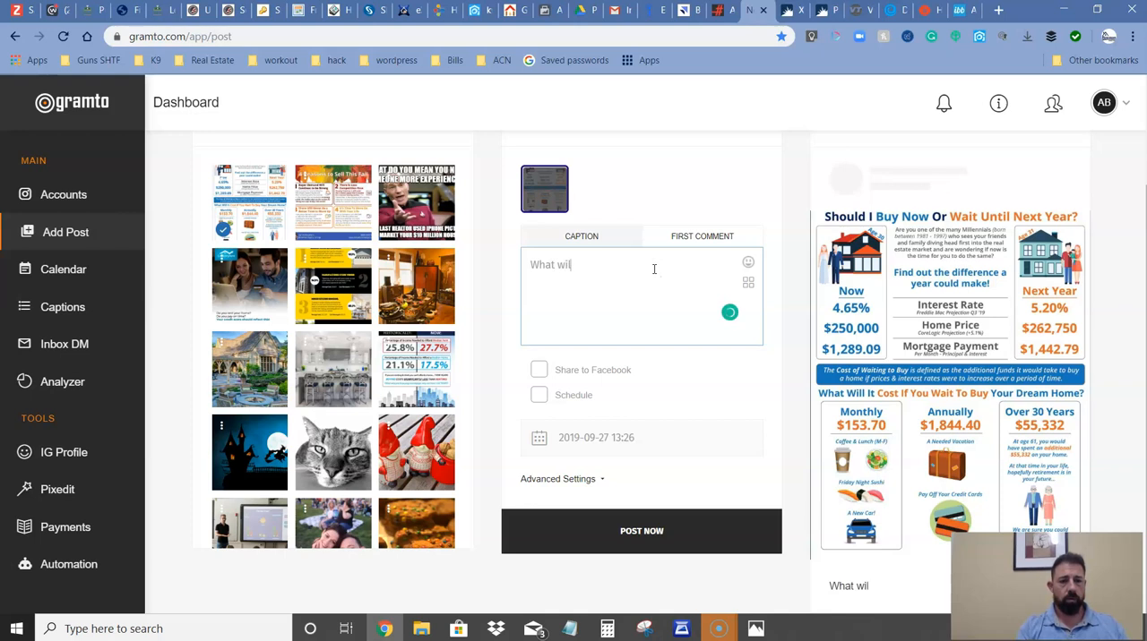
pyautogui.write('l you do')
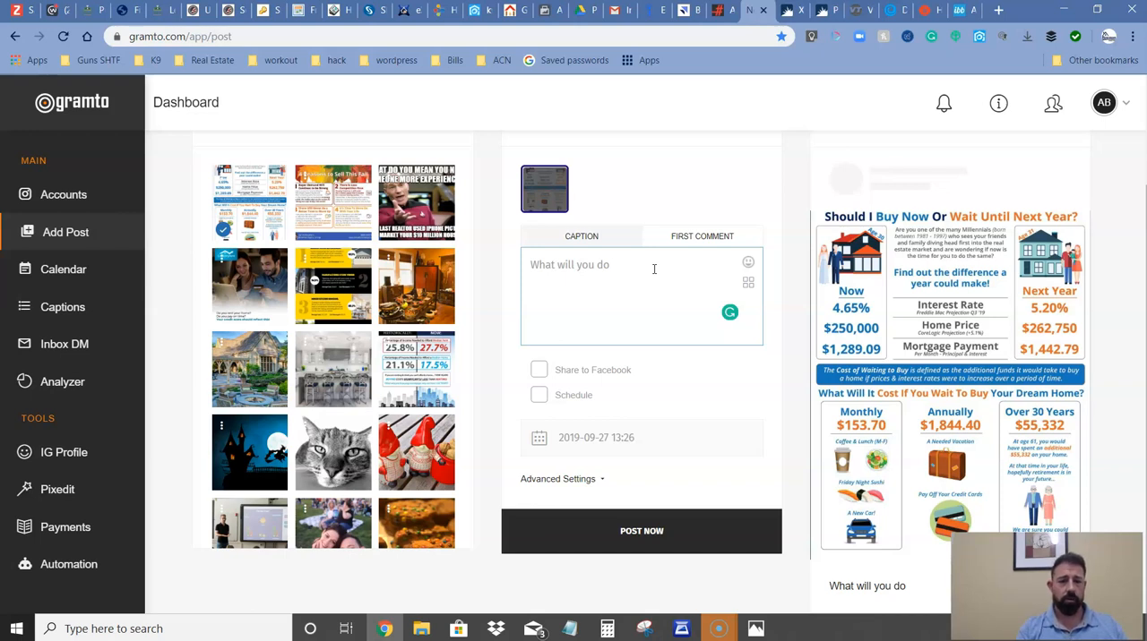
pyautogui.press('BackSpace')
pyautogui.press('BackSpace')
pyautogui.press('BackSpace')
pyautogui.press('BackSpace')
pyautogui.press('BackSpace')
pyautogui.press('BackSpace')
pyautogui.press('BackSpace')
pyautogui.press('BackSpace')
pyautogui.press('BackSpace')
pyautogui.press('BackSpace')
pyautogui.press('BackSpace')
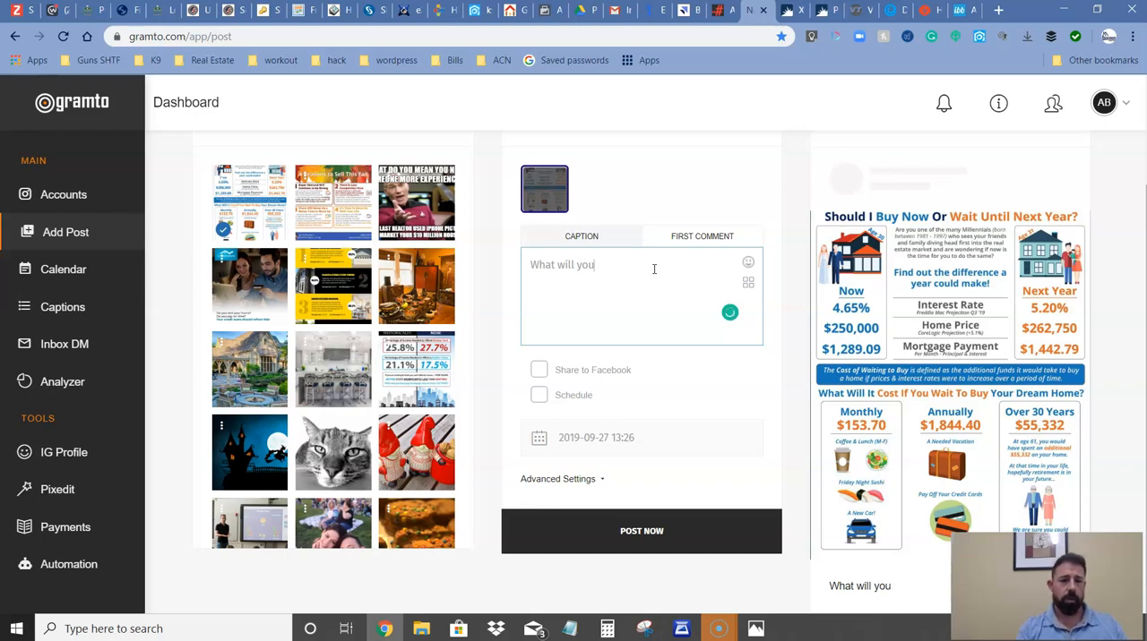
pyautogui.write('will you do')
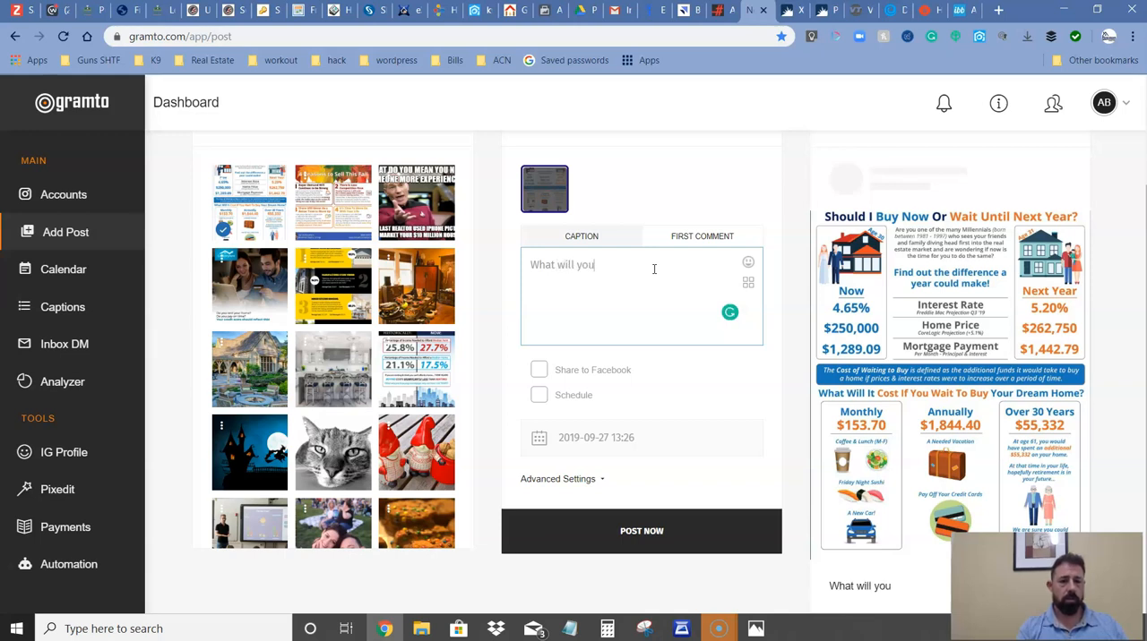
pyautogui.write(' now knowing this??')
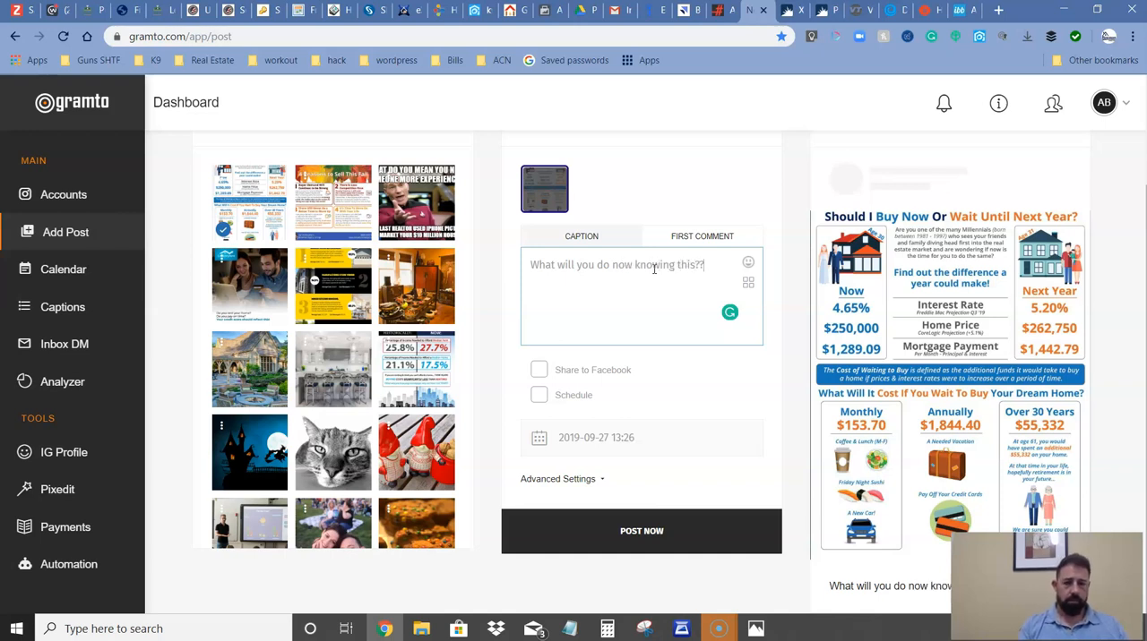
# Insert a face emoji from the recent emojis after the caption's question and close the emoji picker.
pyautogui.click(748, 262)
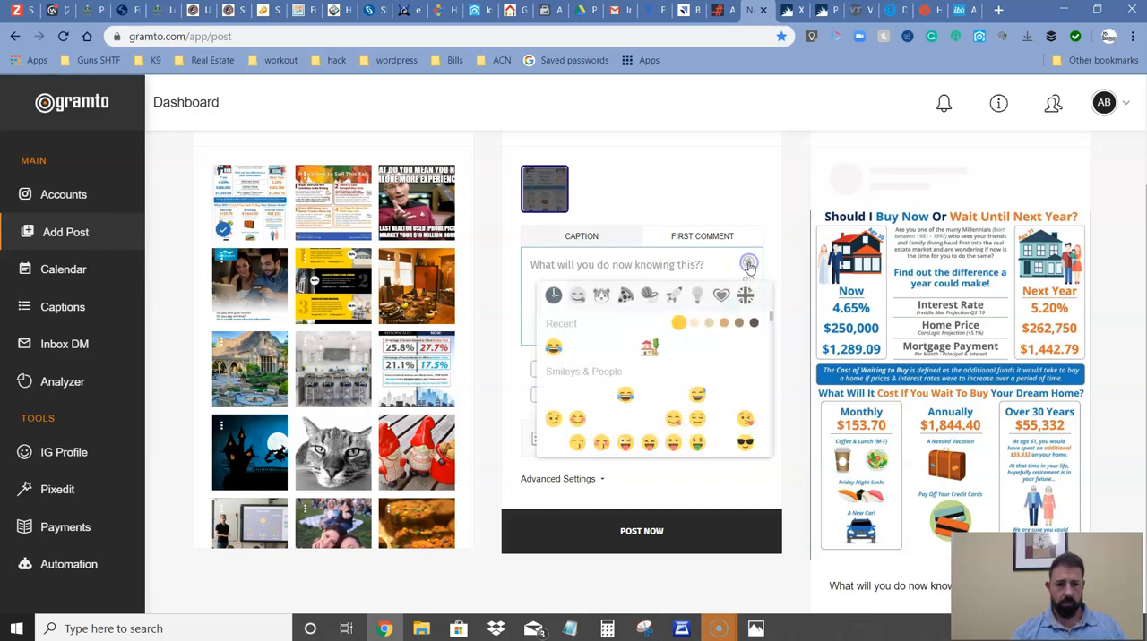
pyautogui.click(598, 342)
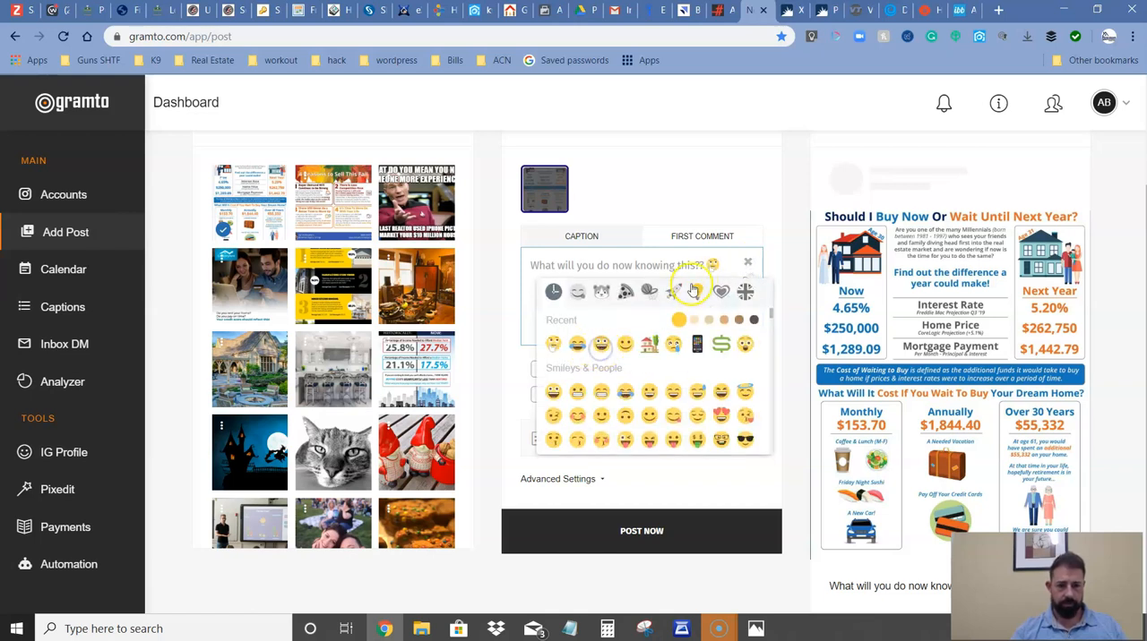
pyautogui.click(747, 265)
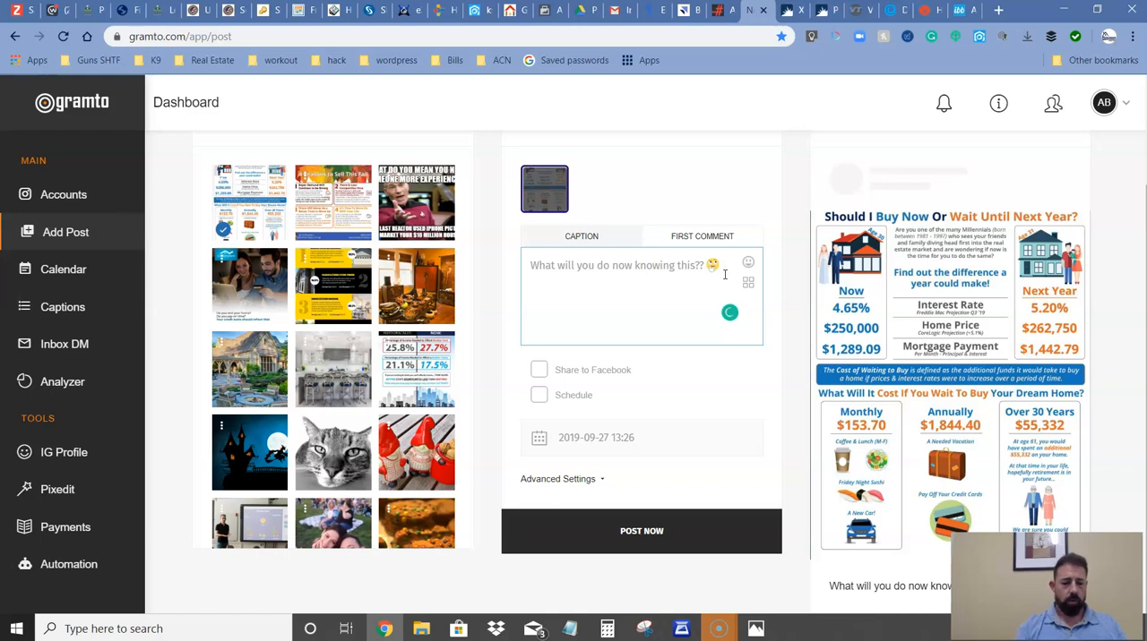
# Add a second caption line reading "Want some FREE Buyer information", applying the suggested spelling correction to the last word.
pyautogui.press('Return')
pyautogui.write('Want some')
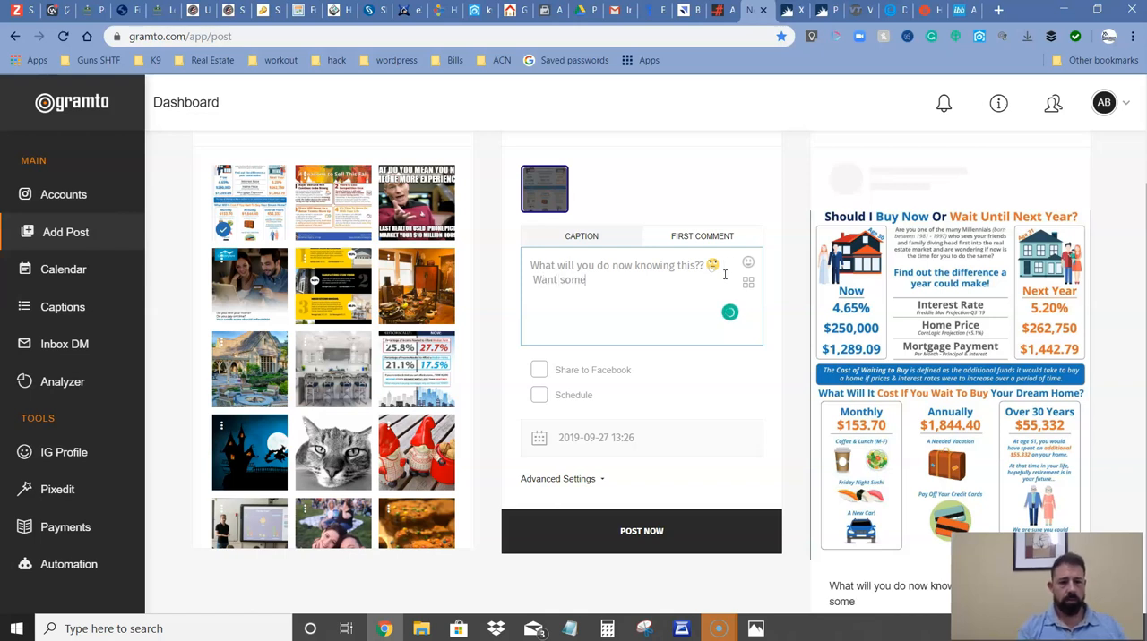
pyautogui.write(' fr')
pyautogui.write('Fre')
pyautogui.press('BackSpace')
pyautogui.press('BackSpace')
pyautogui.write('REE Buyer infromation')
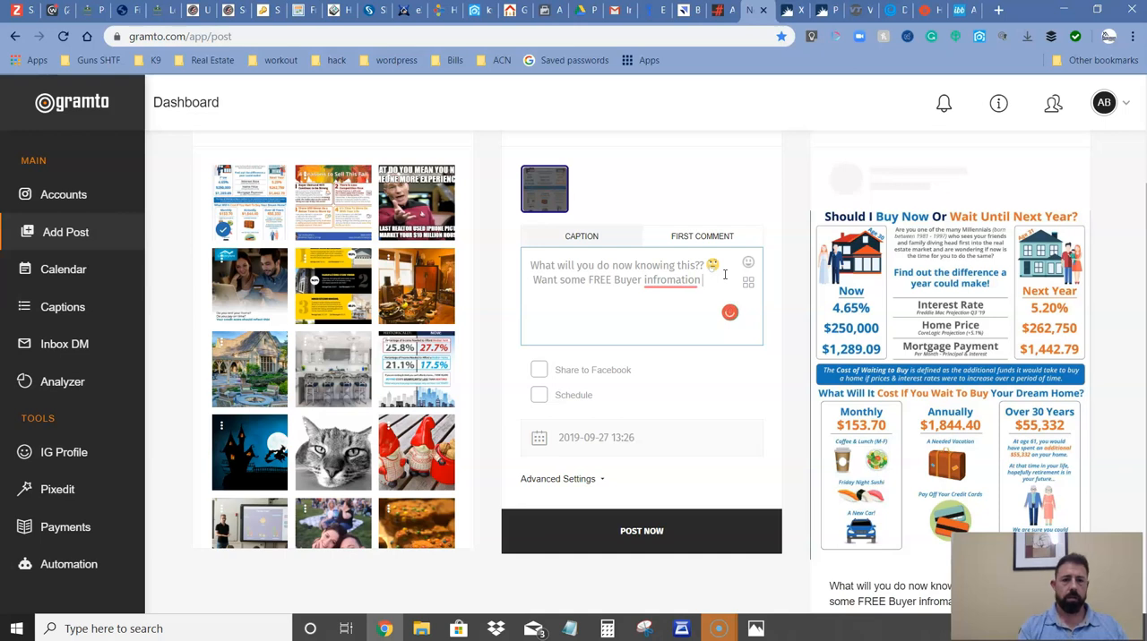
pyautogui.click(683, 280)
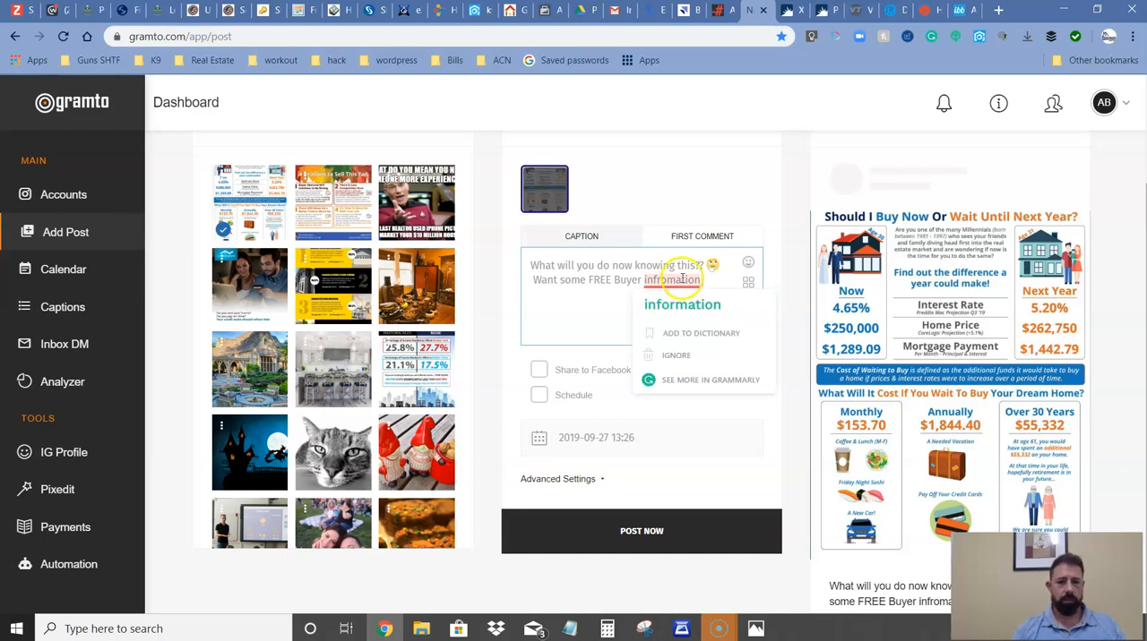
pyautogui.click(686, 305)
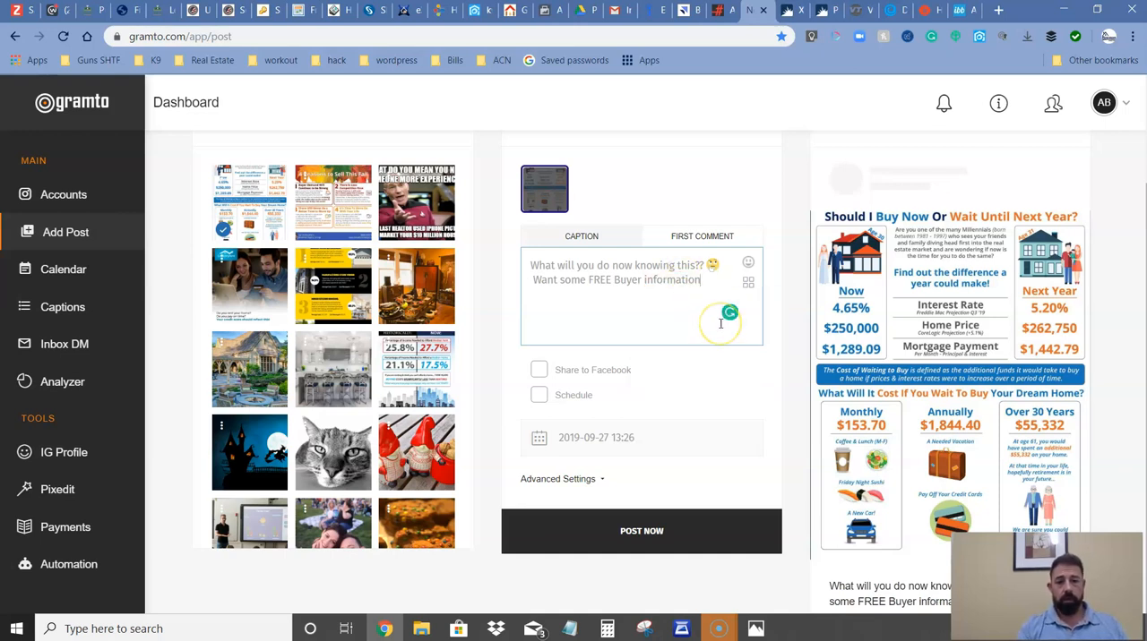
# Extend the caption's second line with "?? TEXT".
pyautogui.write('??')
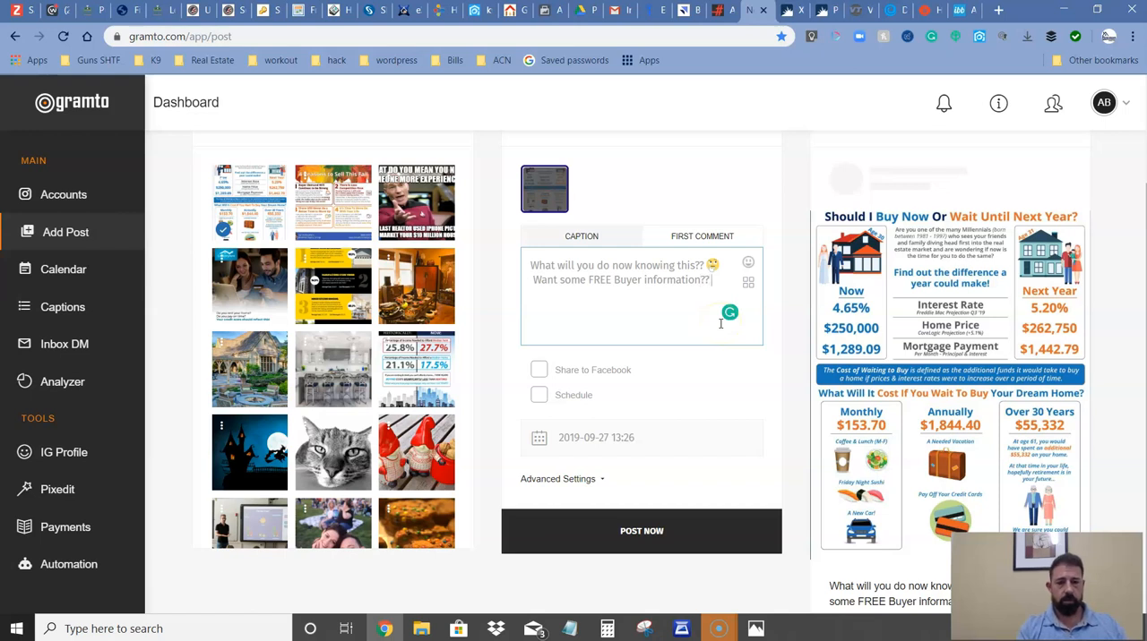
pyautogui.write(' TEX')
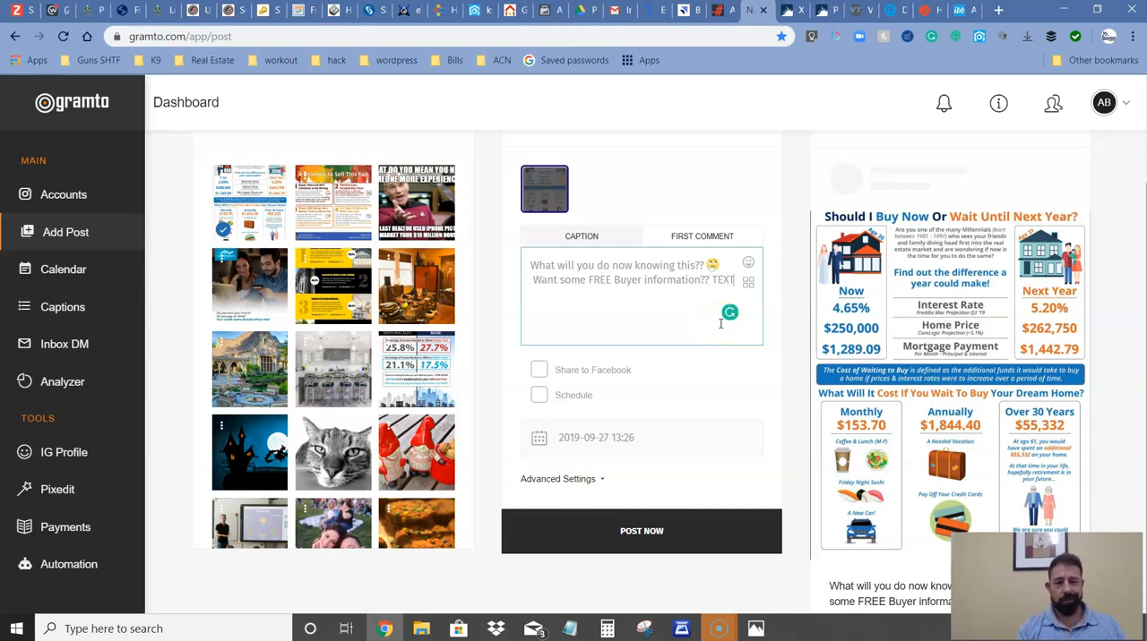
pyautogui.write('T')
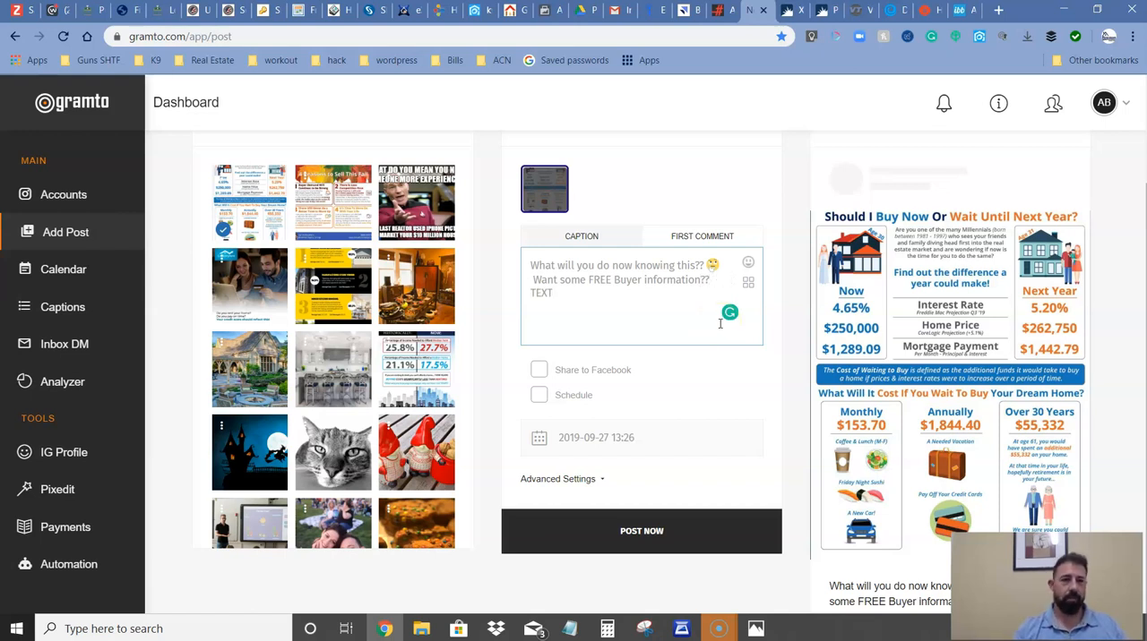
# Switch to the open kvCORE Lead Engine page, open Call Capture, and look through the custom text codes.
pyautogui.click(475, 9)
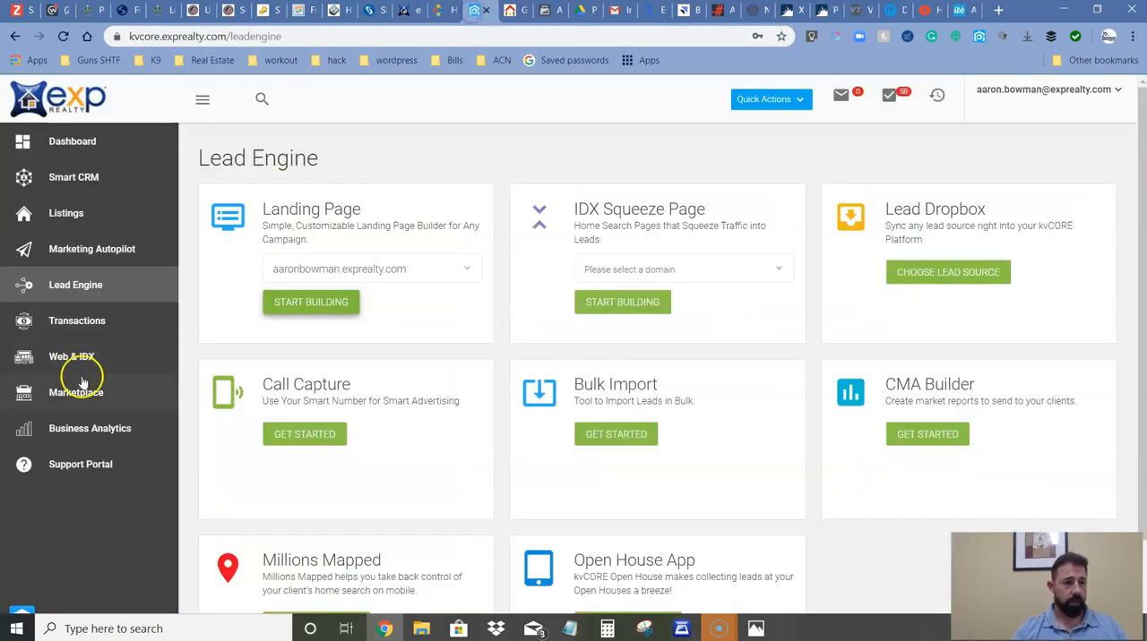
pyautogui.click(313, 436)
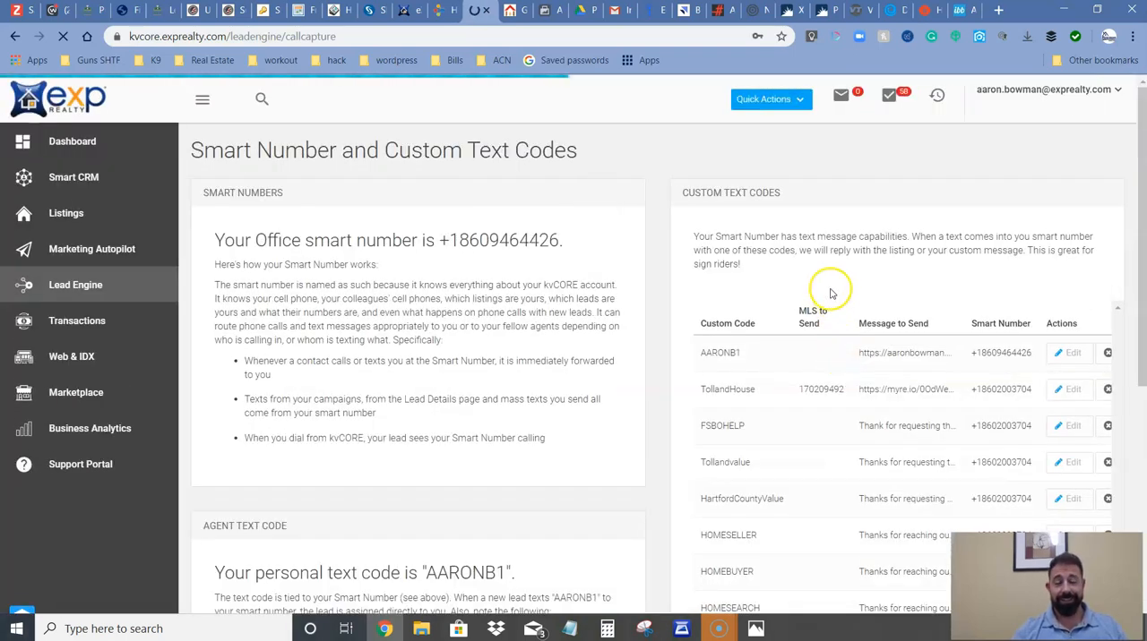
pyautogui.scroll(-2, 742, 367)
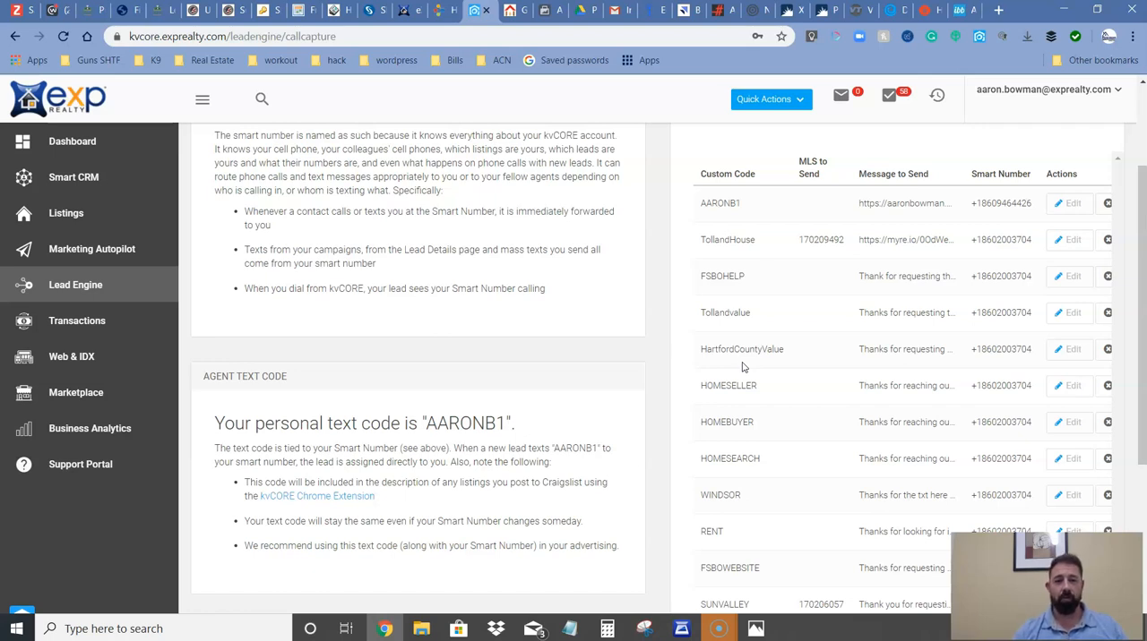
pyautogui.scroll(-1, 741, 367)
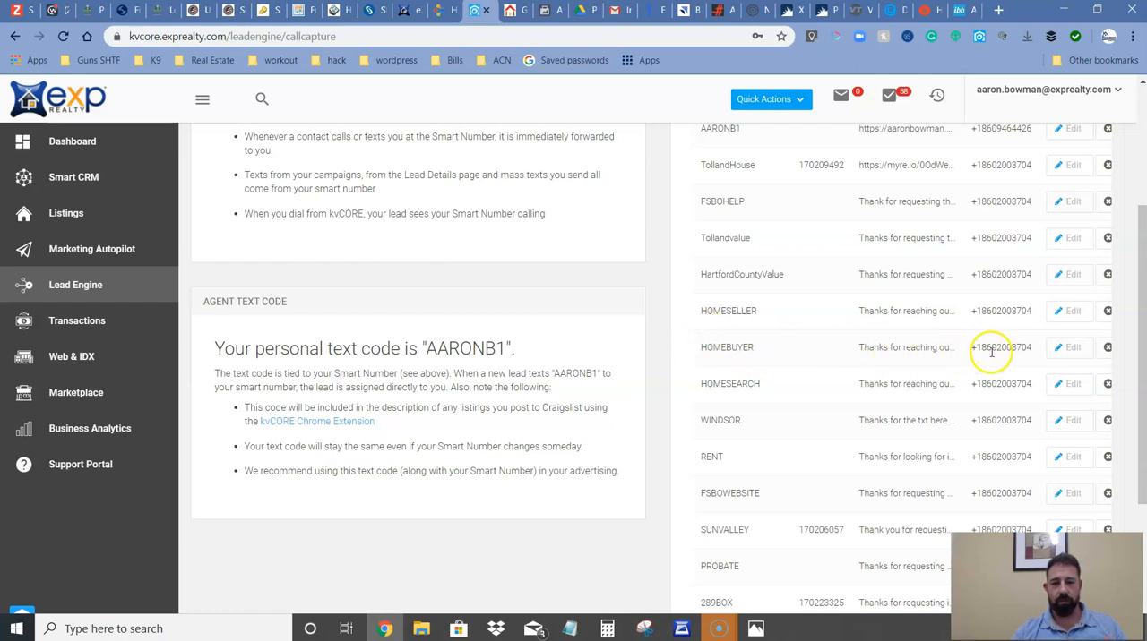
# Open the HOMEBUYER custom text code for editing and view its smart number choices, keeping the current selection.
pyautogui.click(1064, 348)
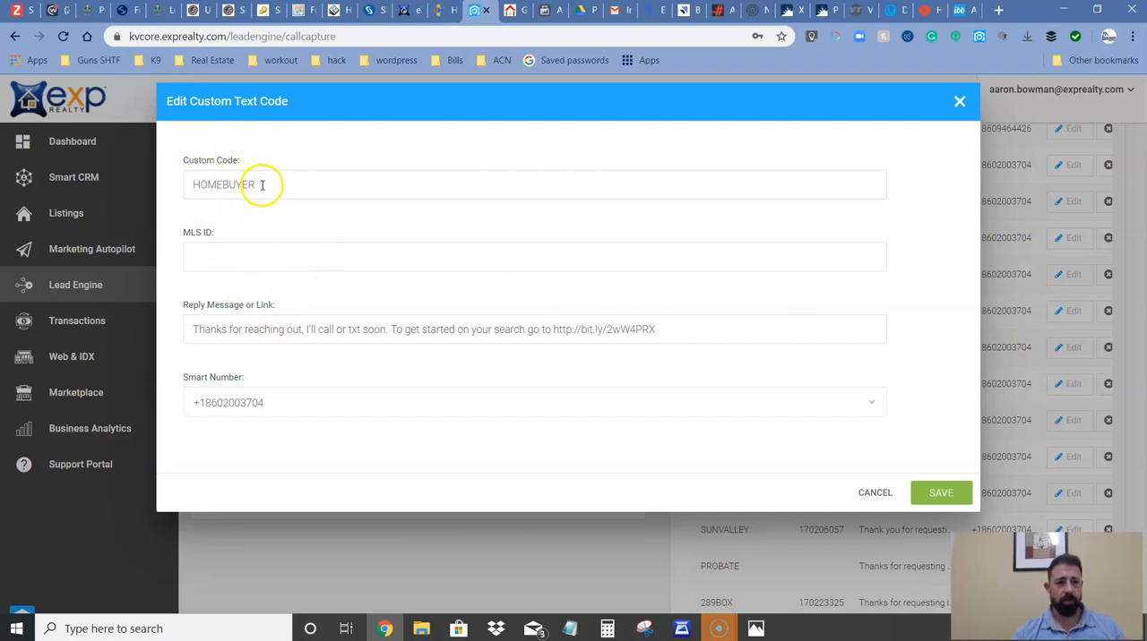
pyautogui.click(251, 403)
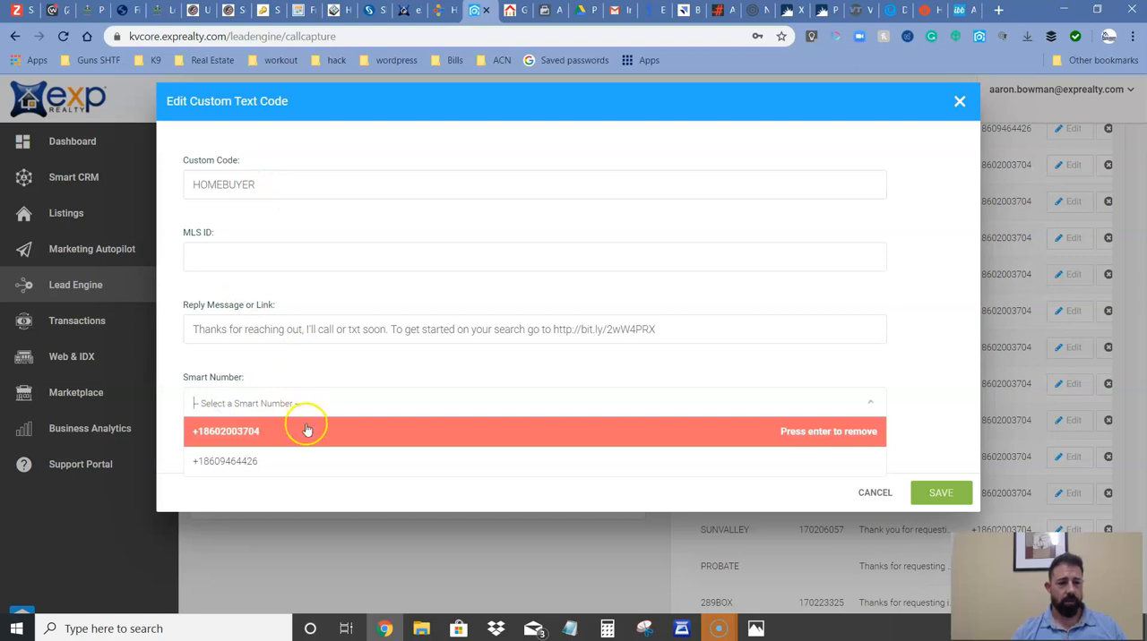
pyautogui.click(310, 372)
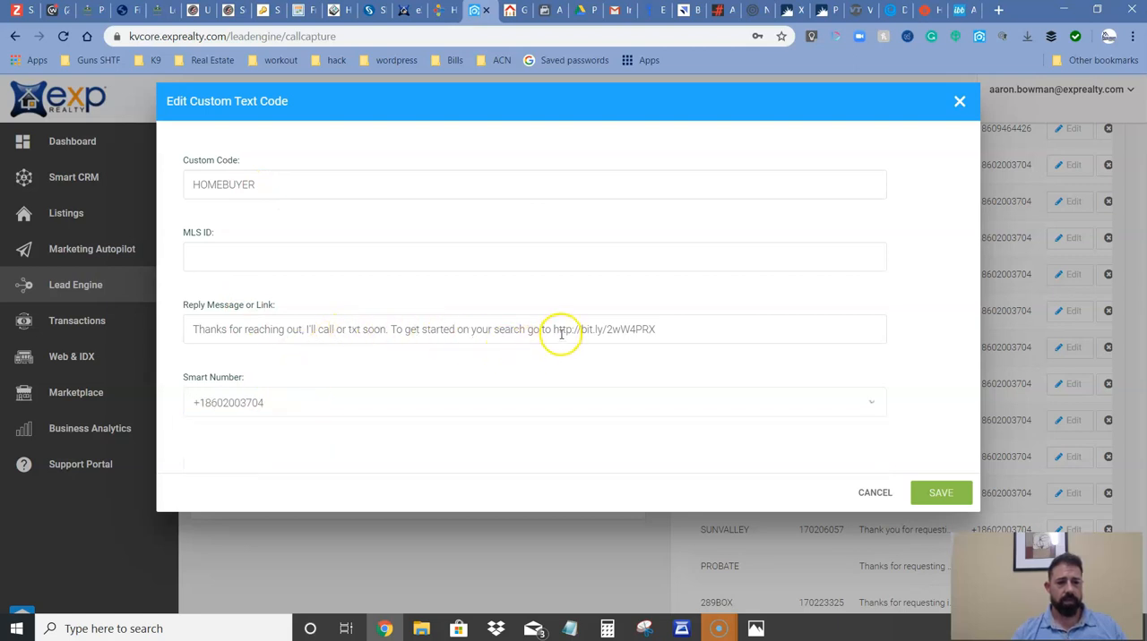
# Open the bit.ly link from the reply message in a separate tab, examine the home search listings, and close that tab.
pyautogui.moveTo(552, 329); pyautogui.dragTo(655, 332)
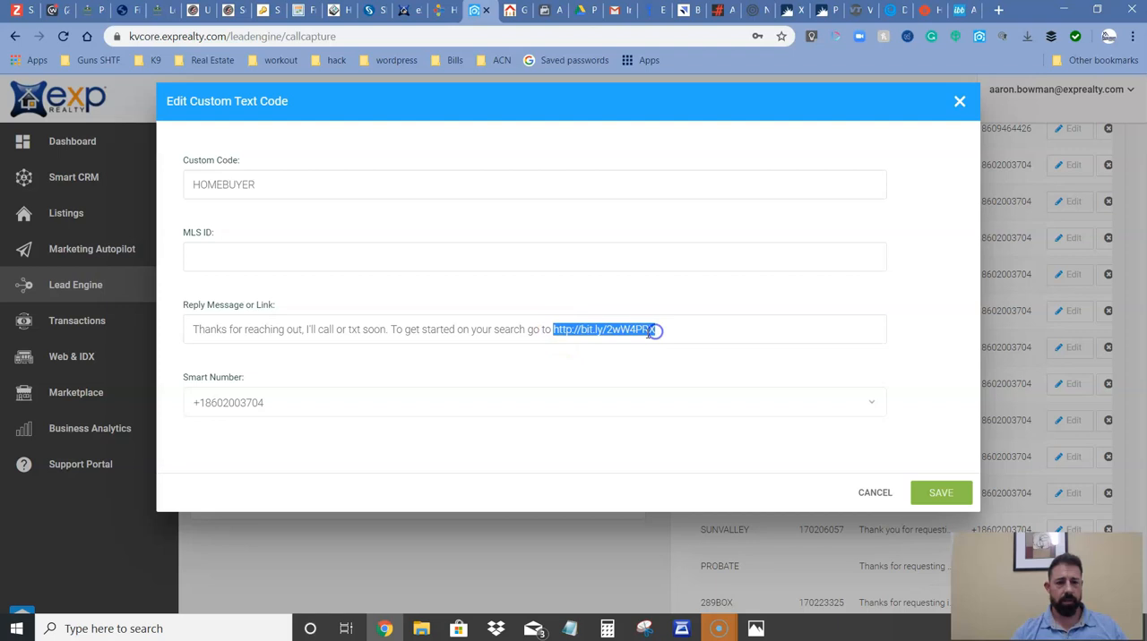
pyautogui.rightClick(649, 333)
pyautogui.click(697, 466)
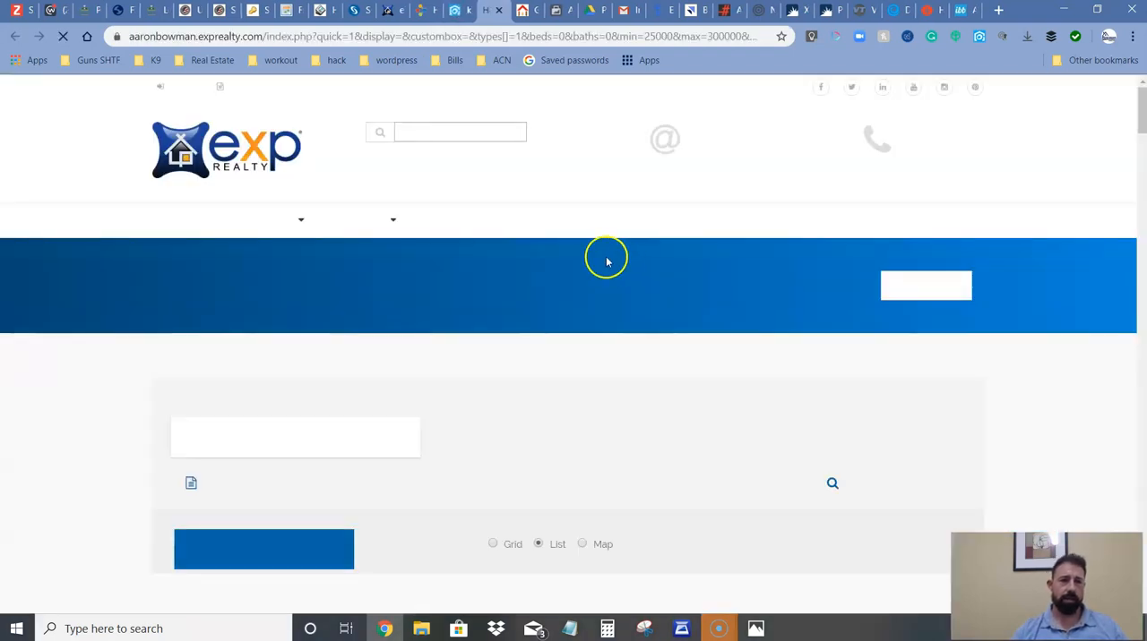
pyautogui.scroll(-8, 491, 340)
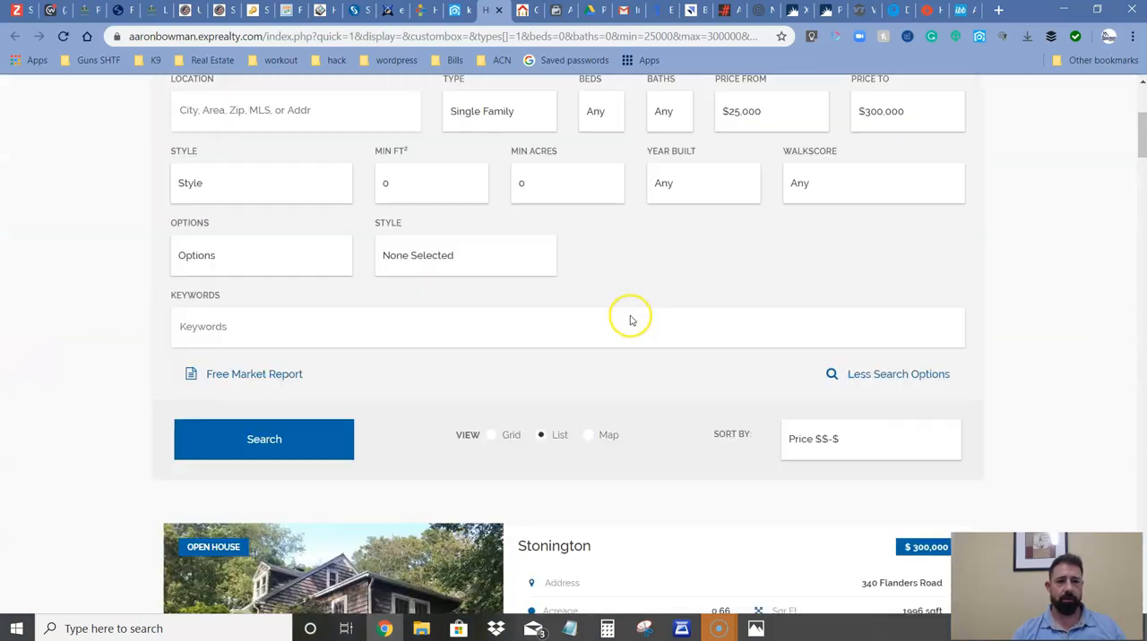
pyautogui.scroll(-15, 630, 321)
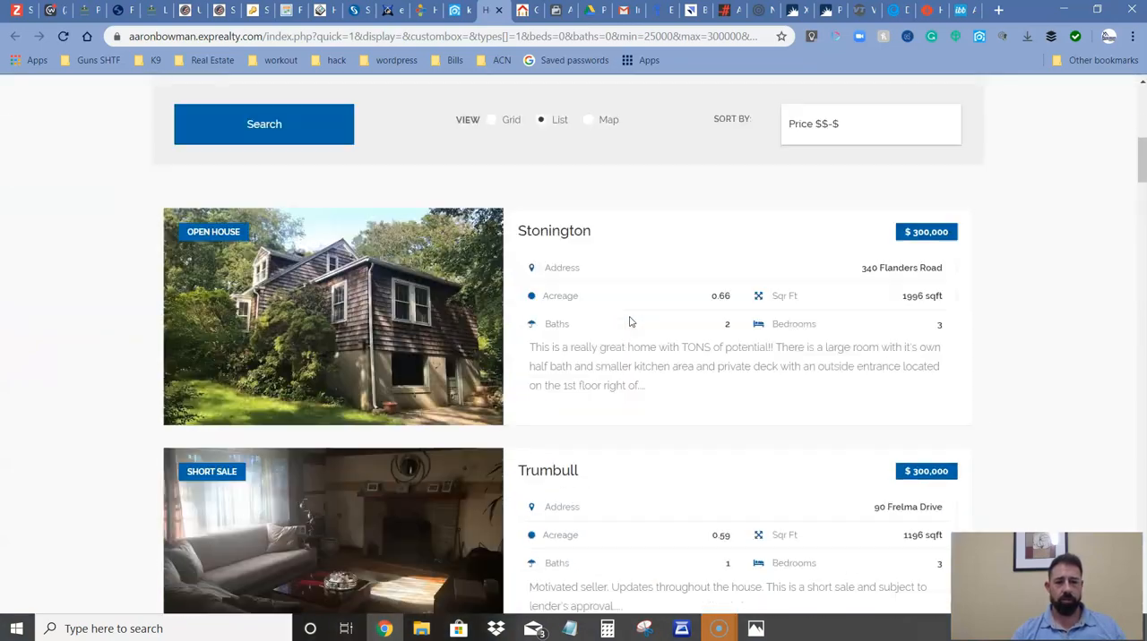
pyautogui.scroll(-10, 630, 333)
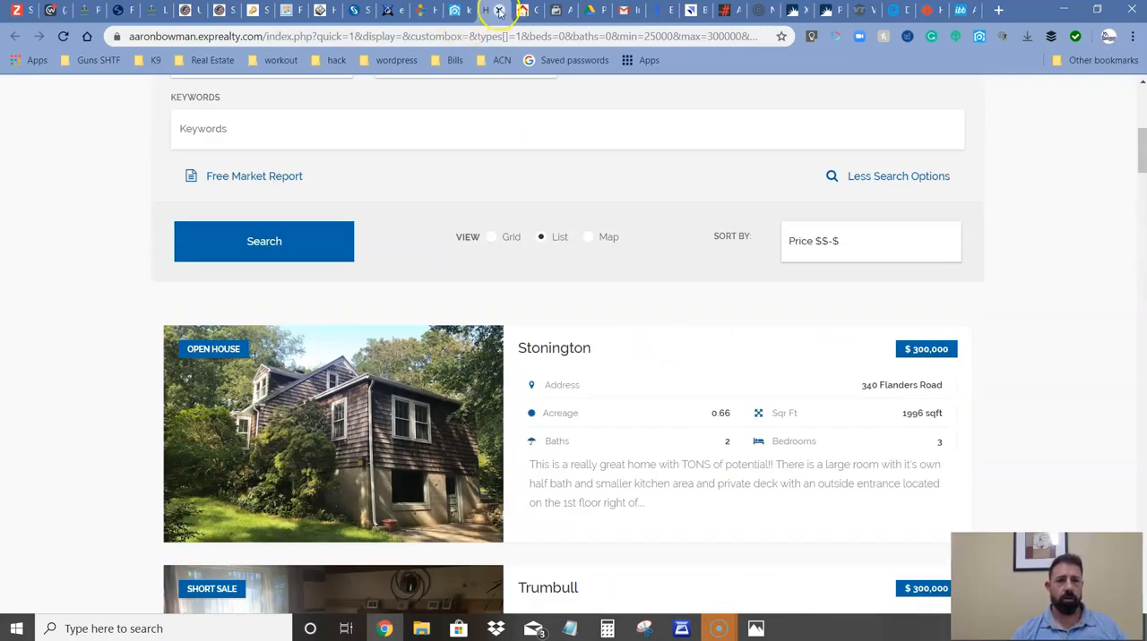
pyautogui.click(499, 10)
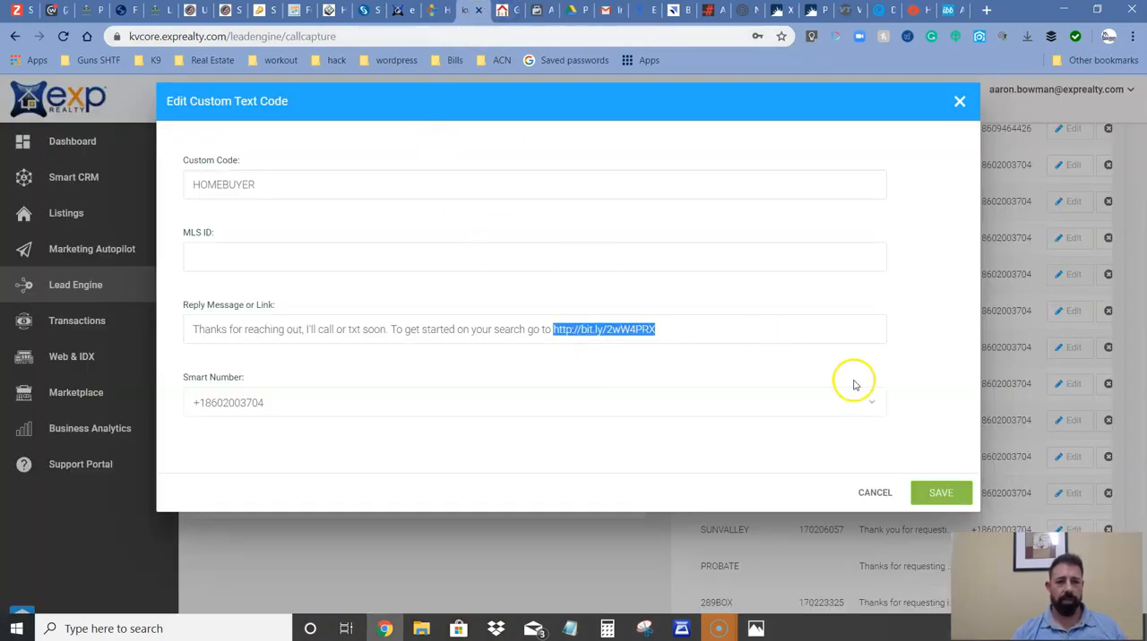
# Close the HOMEBUYER text code editor without saving and copy that code's smart number from the list.
pyautogui.click(874, 493)
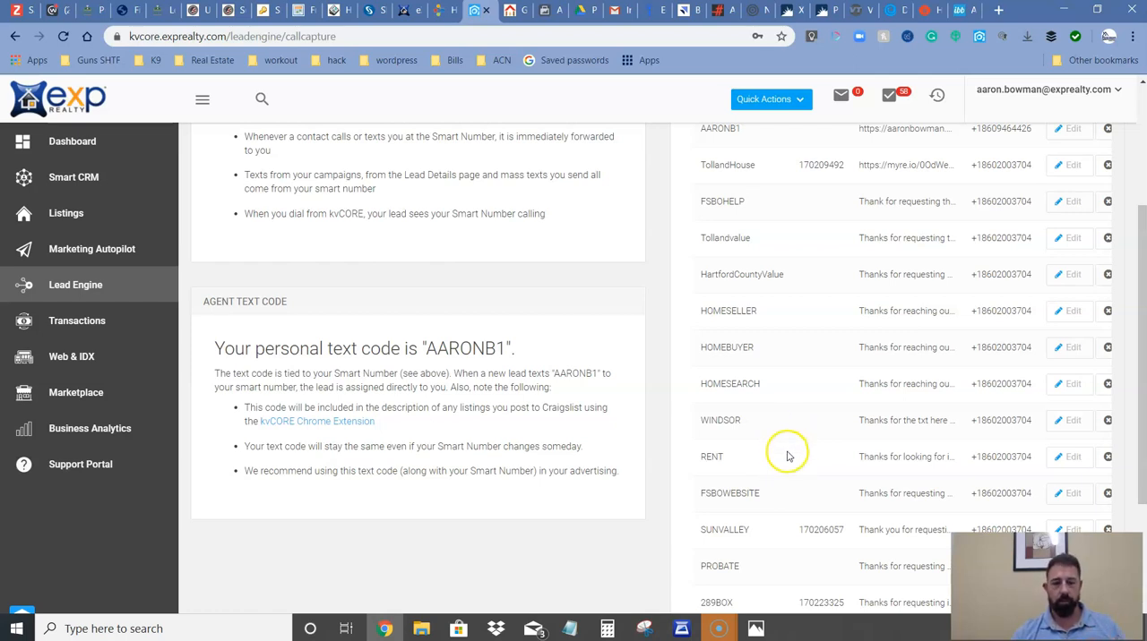
pyautogui.moveTo(767, 352); pyautogui.dragTo(697, 352)
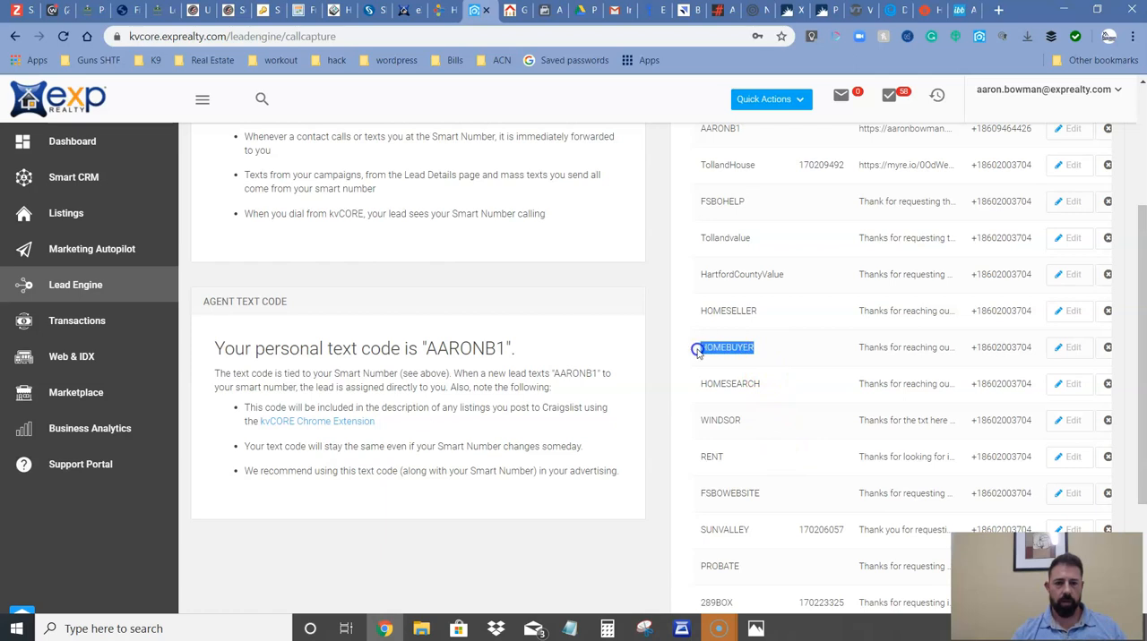
pyautogui.moveTo(1028, 350); pyautogui.dragTo(977, 357)
pyautogui.hotkey('ctrl', 'c')
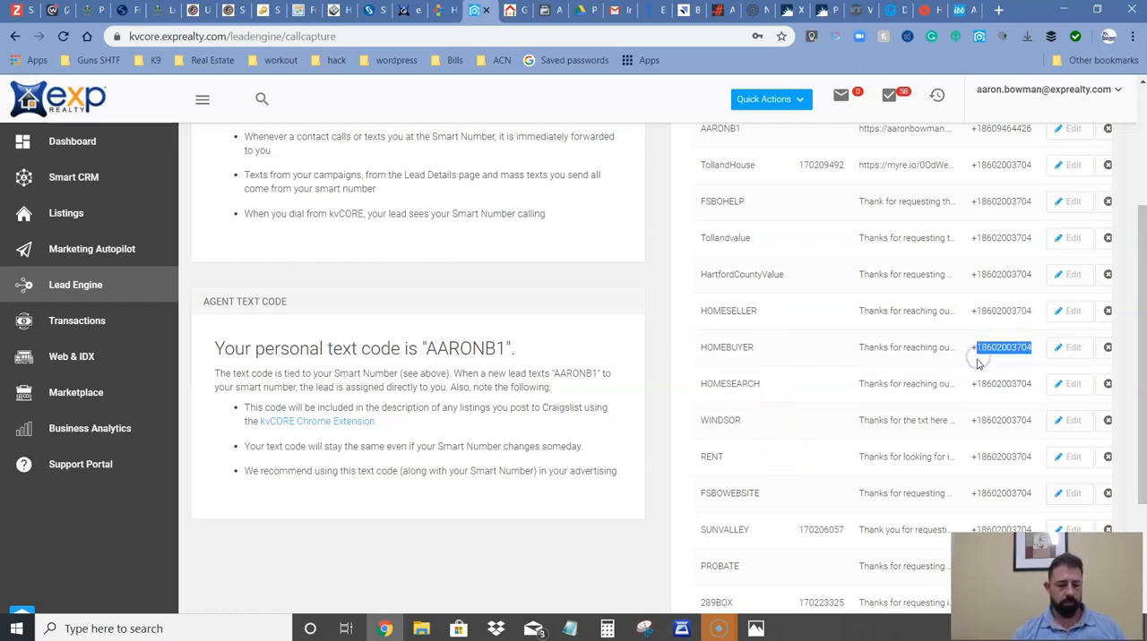
# Switch to the Gramto post and end the caption with "HOMEBUYER to" and the copied smart number, hyphenating its digit groups.
pyautogui.click(749, 10)
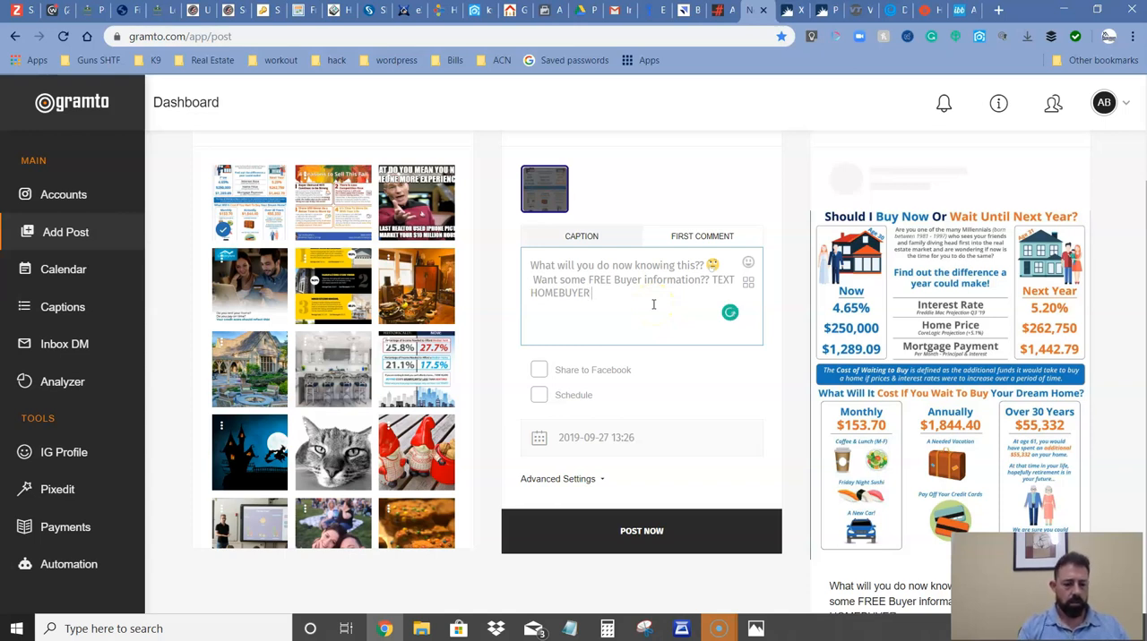
pyautogui.hotkey('ctrl', 'v')
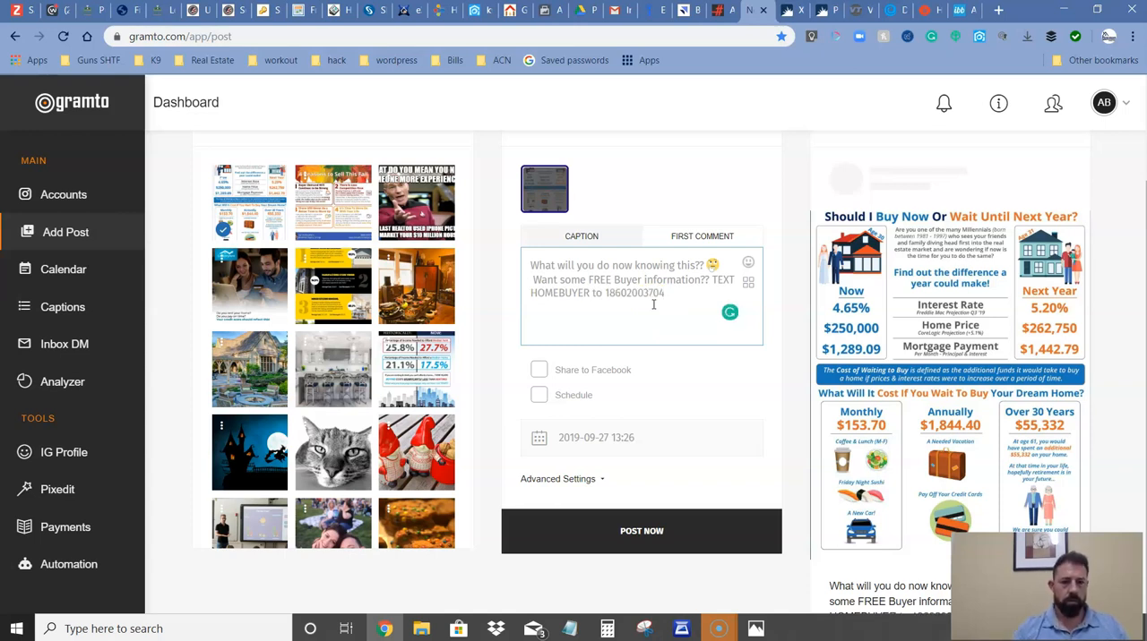
pyautogui.click(609, 291)
pyautogui.write('-')
pyautogui.click(632, 296)
pyautogui.write('-860-')
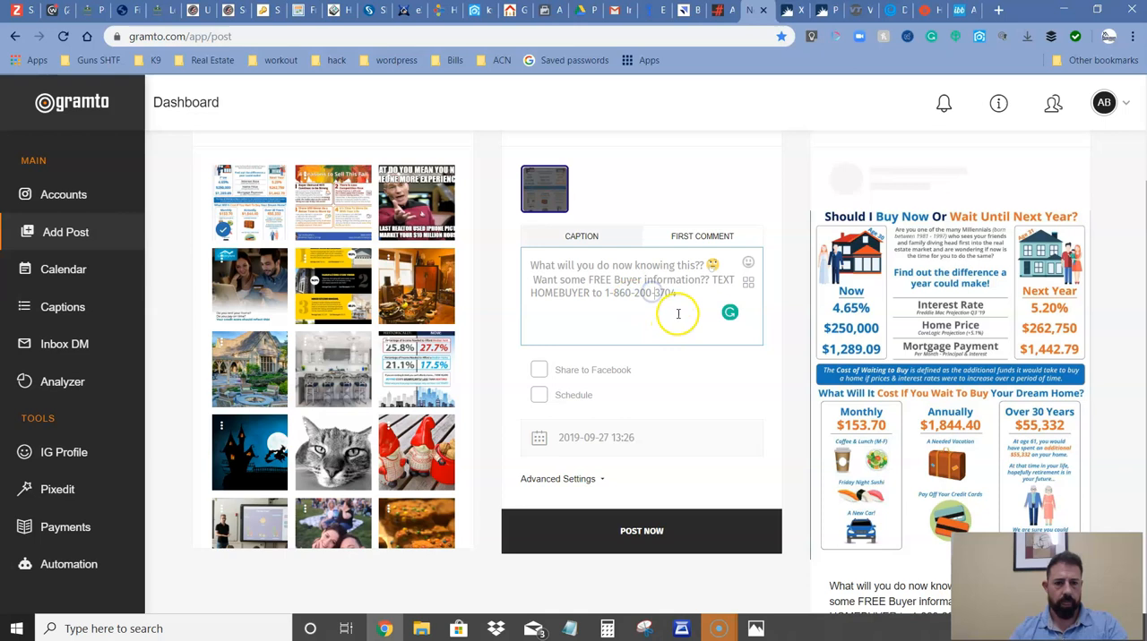
pyautogui.click(685, 306)
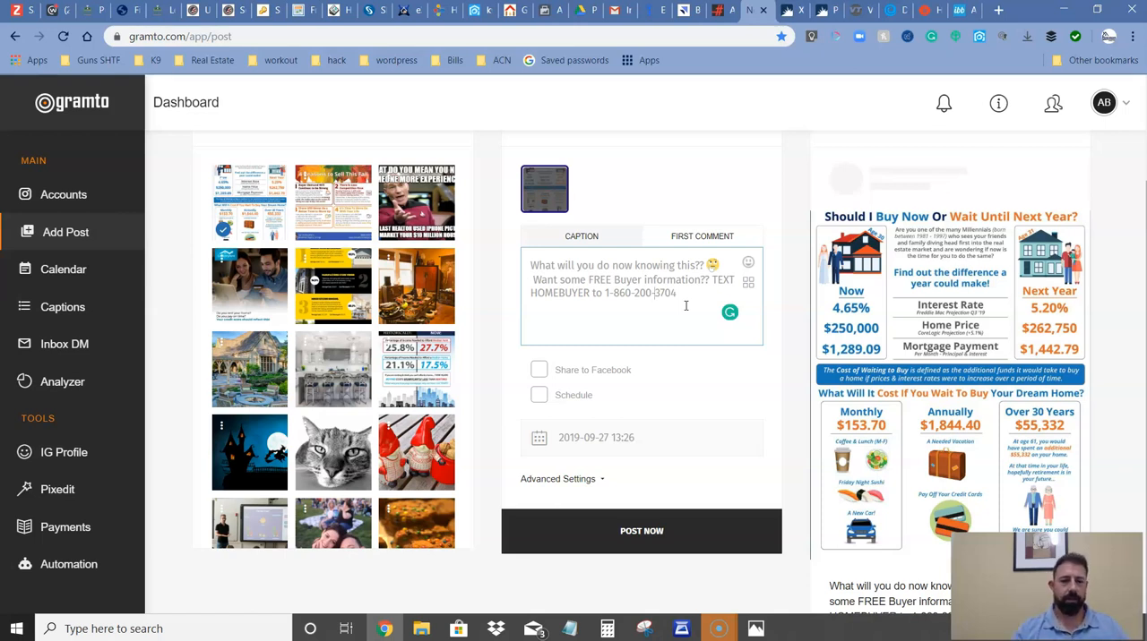
# Enable sharing the post to Facebook.
pyautogui.scroll(-1, 645, 341)
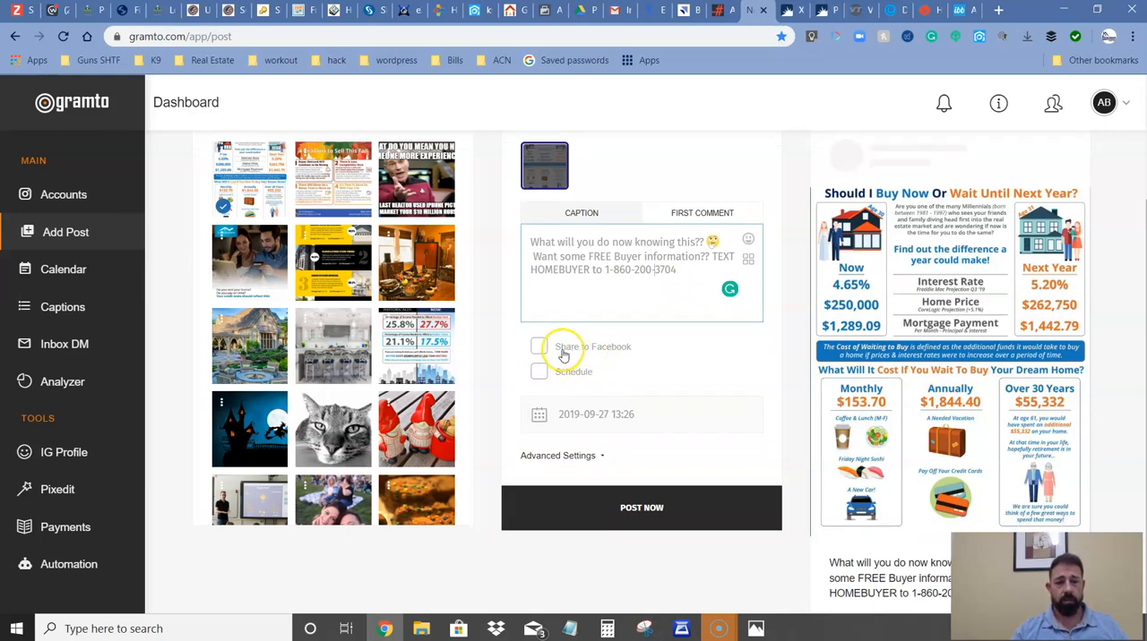
pyautogui.click(561, 353)
# Try the scheduling option, view its date and time picker, and turn scheduling off again.
pyautogui.click(540, 375)
pyautogui.click(603, 414)
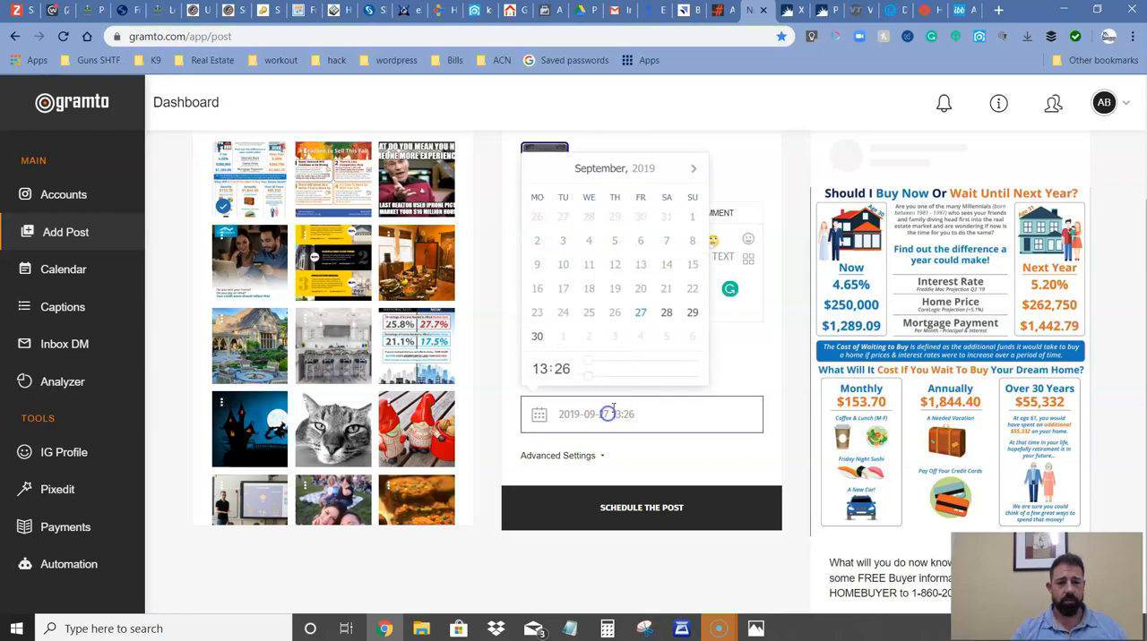
pyautogui.click(743, 364)
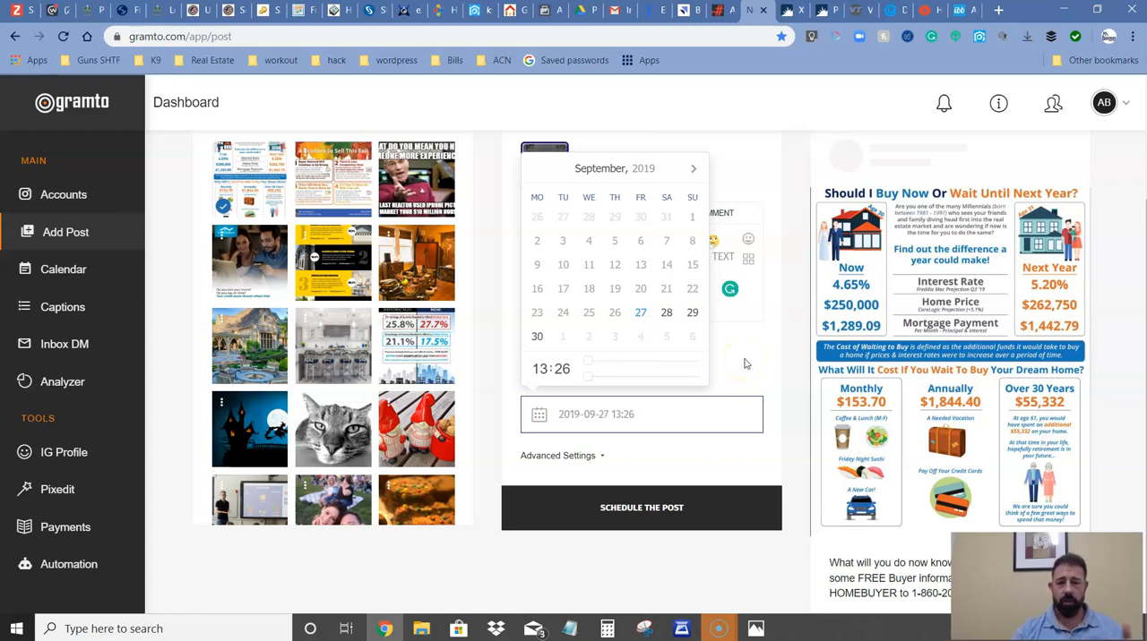
pyautogui.click(733, 395)
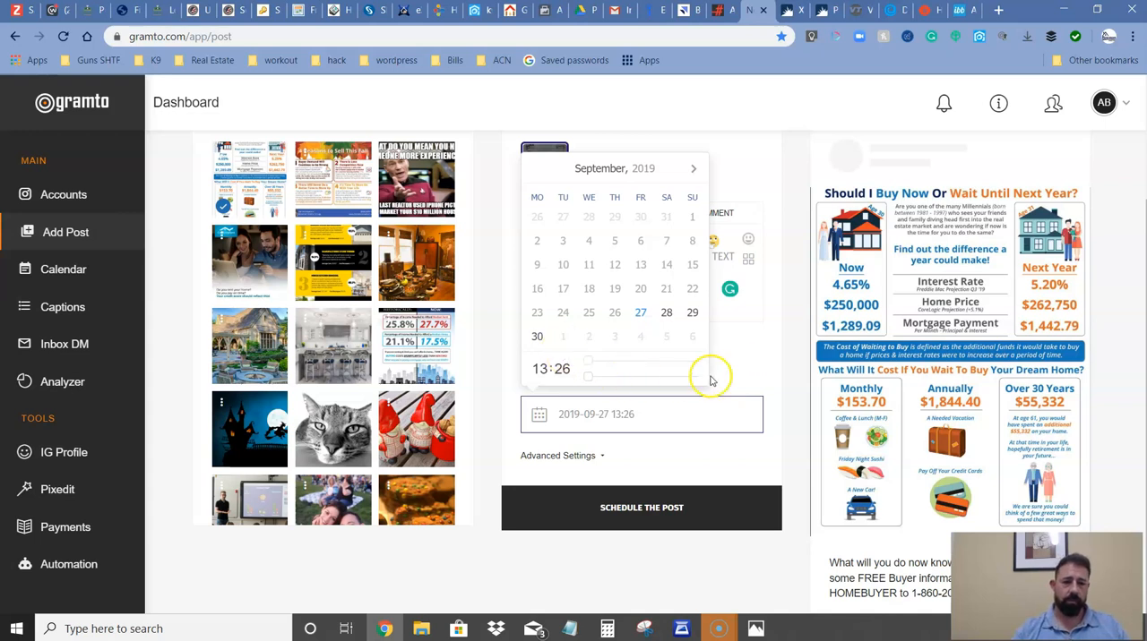
pyautogui.click(752, 360)
pyautogui.click(538, 371)
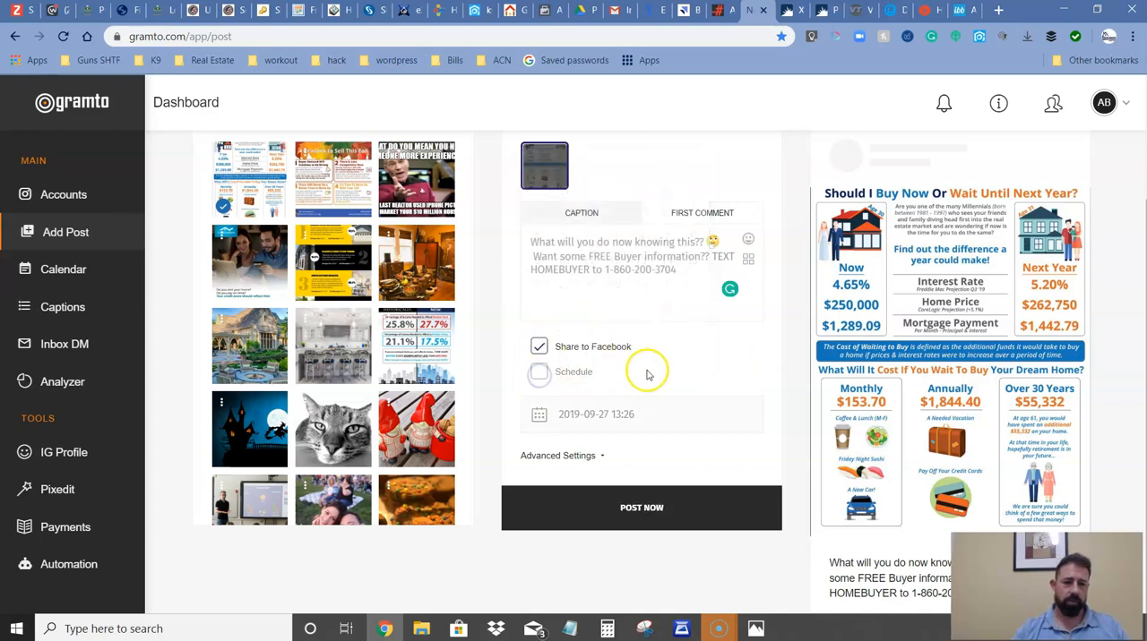
# Expand the post's advanced settings, look through the user tag, location tag and biolink options, and return to the caption.
pyautogui.click(602, 455)
pyautogui.scroll(-2, 615, 437)
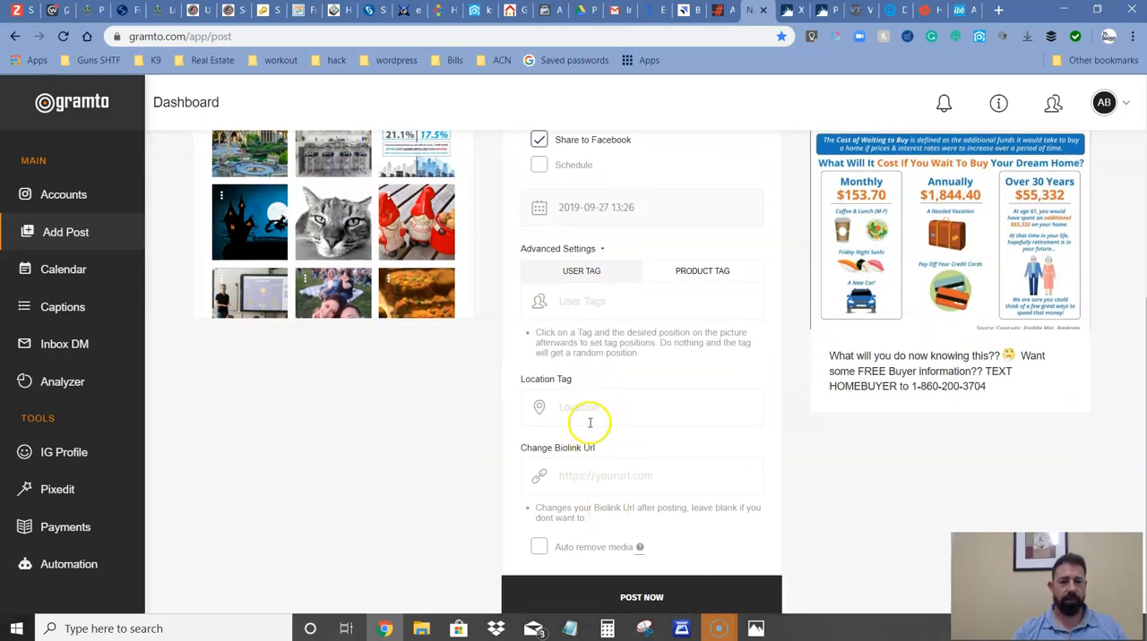
pyautogui.scroll(2, 591, 423)
pyautogui.scroll(3, 602, 425)
pyautogui.click(692, 436)
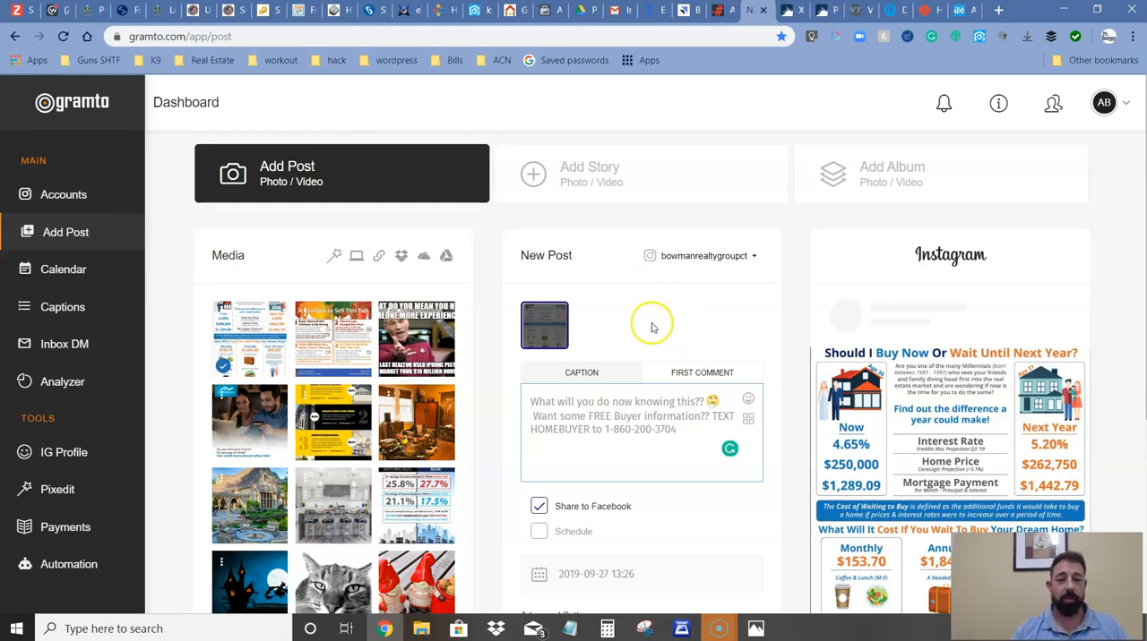
# Switch to the All Hashtag generator, generate top hashtags for "Newhome", and copy the best 30.
pyautogui.click(726, 11)
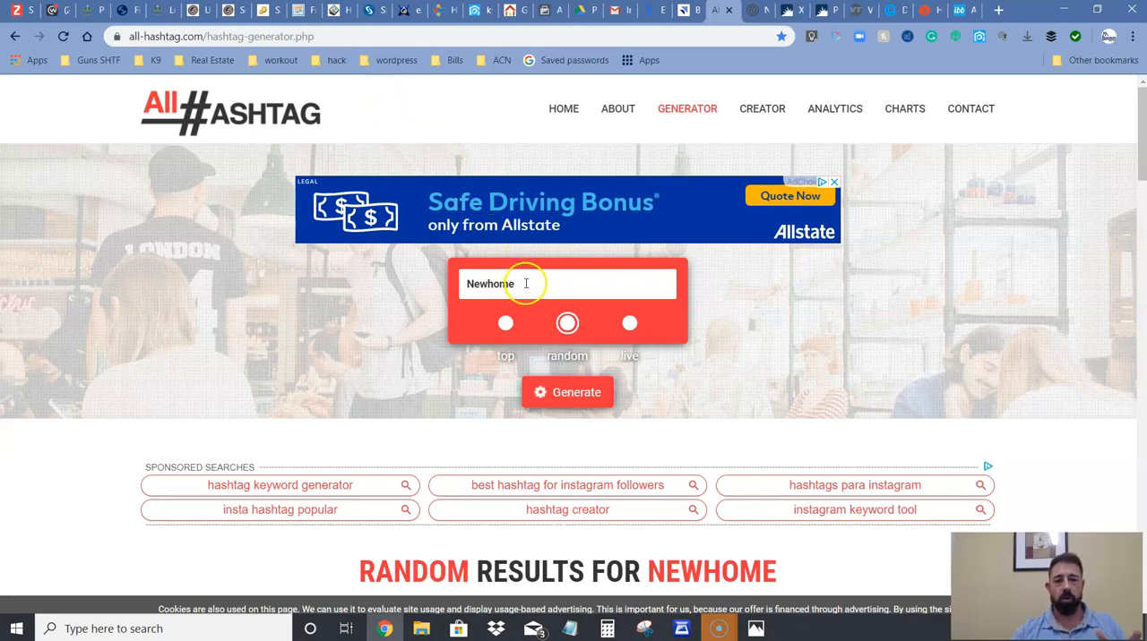
pyautogui.scroll(-3, 526, 284)
pyautogui.scroll(3, 525, 299)
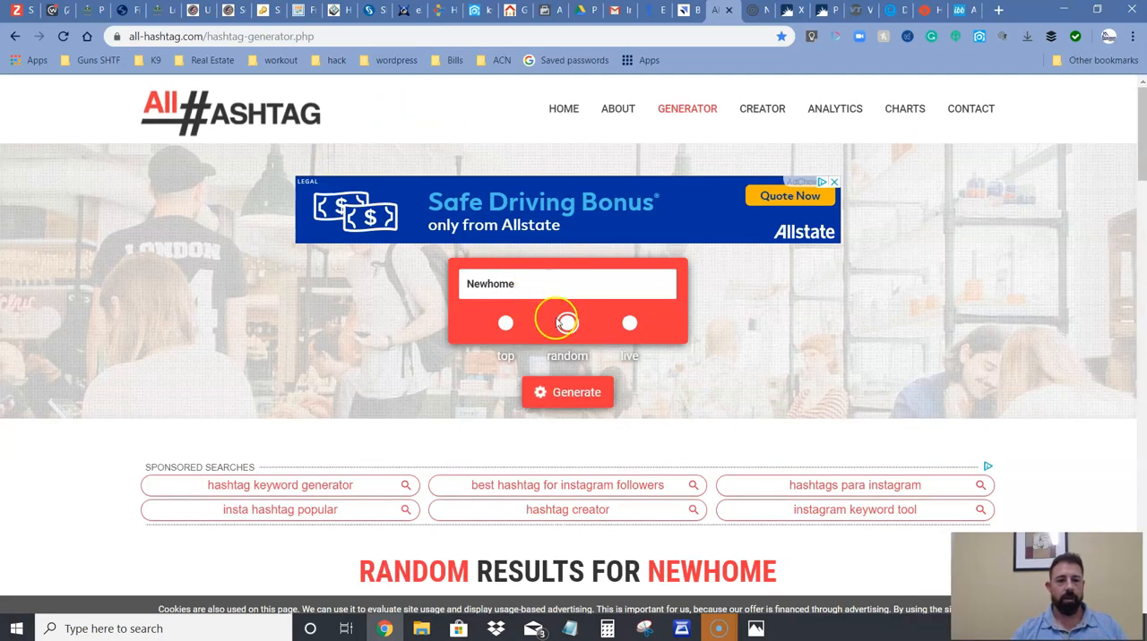
pyautogui.click(504, 323)
pyautogui.click(570, 394)
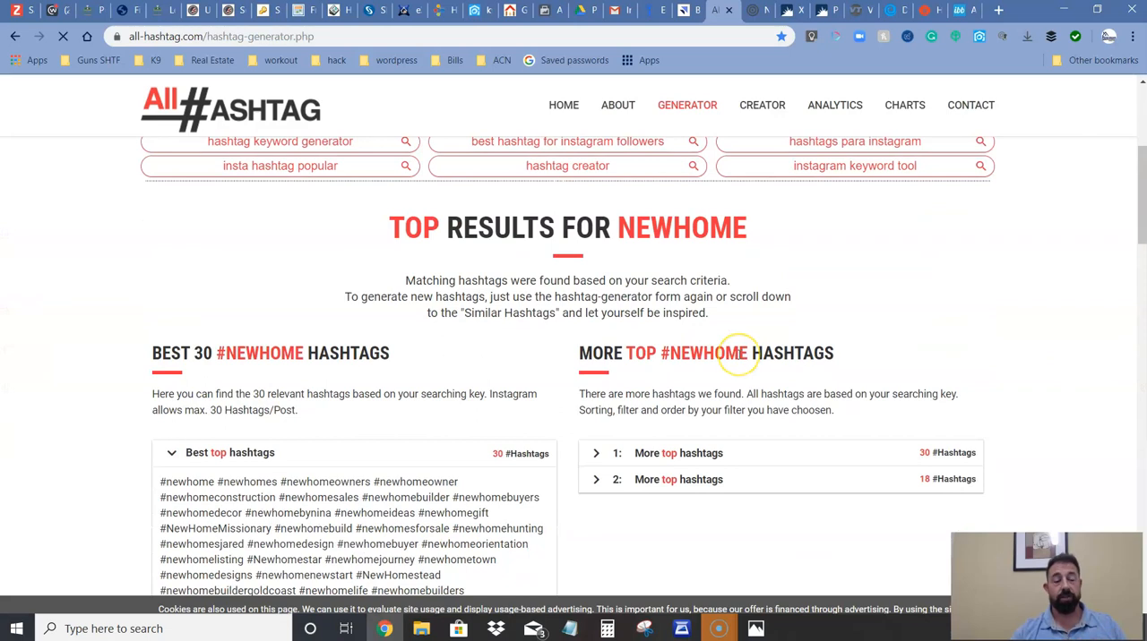
pyautogui.scroll(-3, 740, 353)
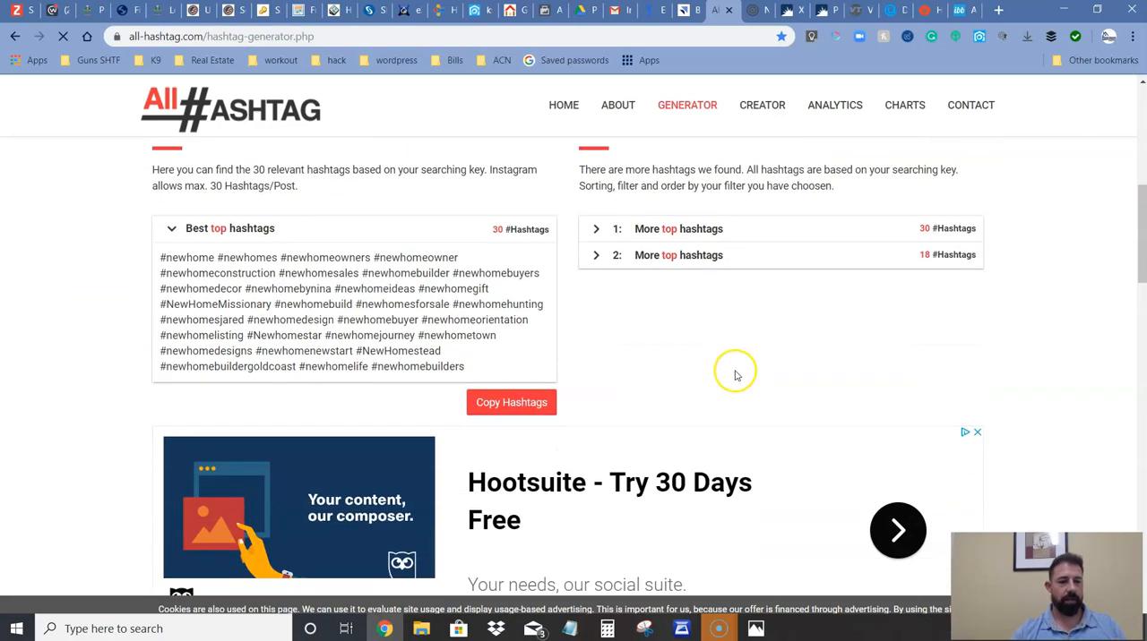
pyautogui.scroll(1, 592, 401)
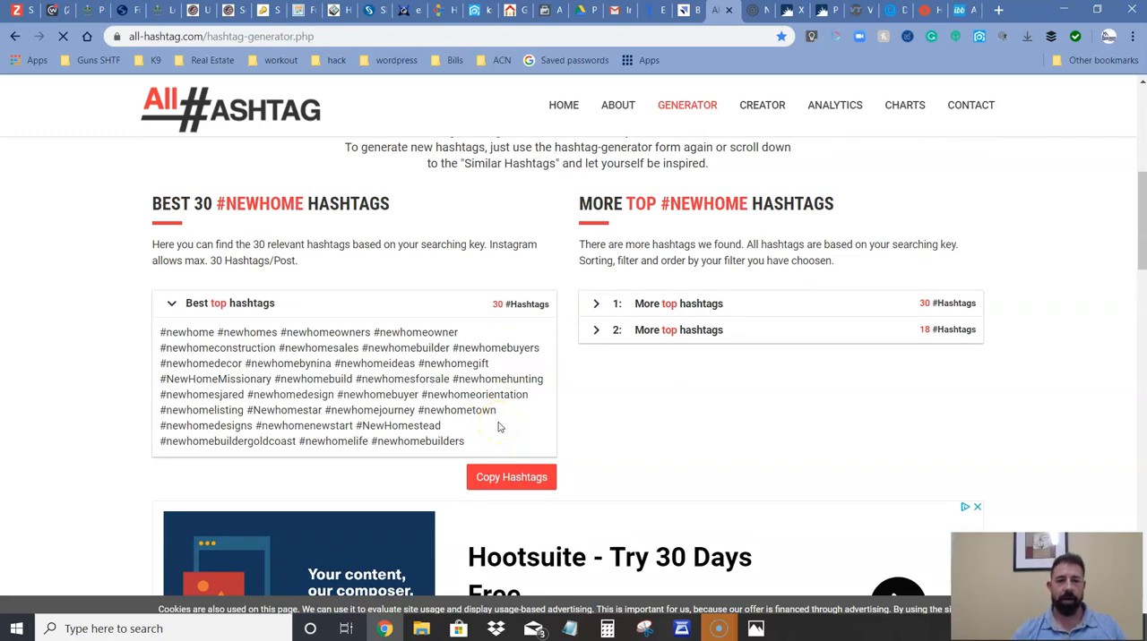
pyautogui.click(507, 477)
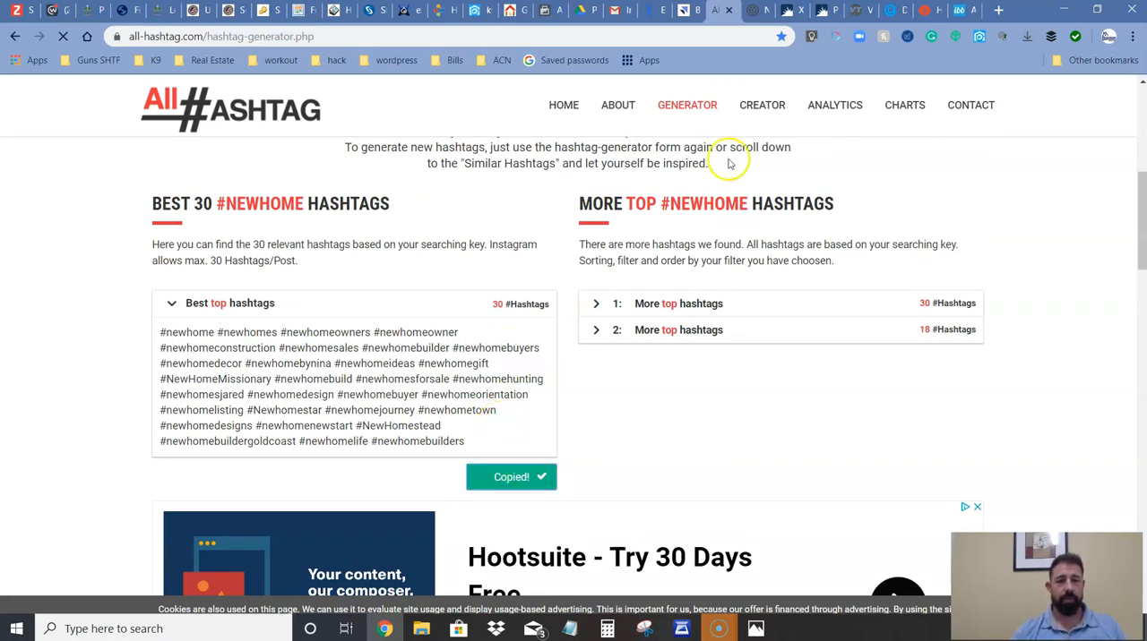
# Switch back to the Gramto post and append the copied hashtags to the caption.
pyautogui.click(753, 11)
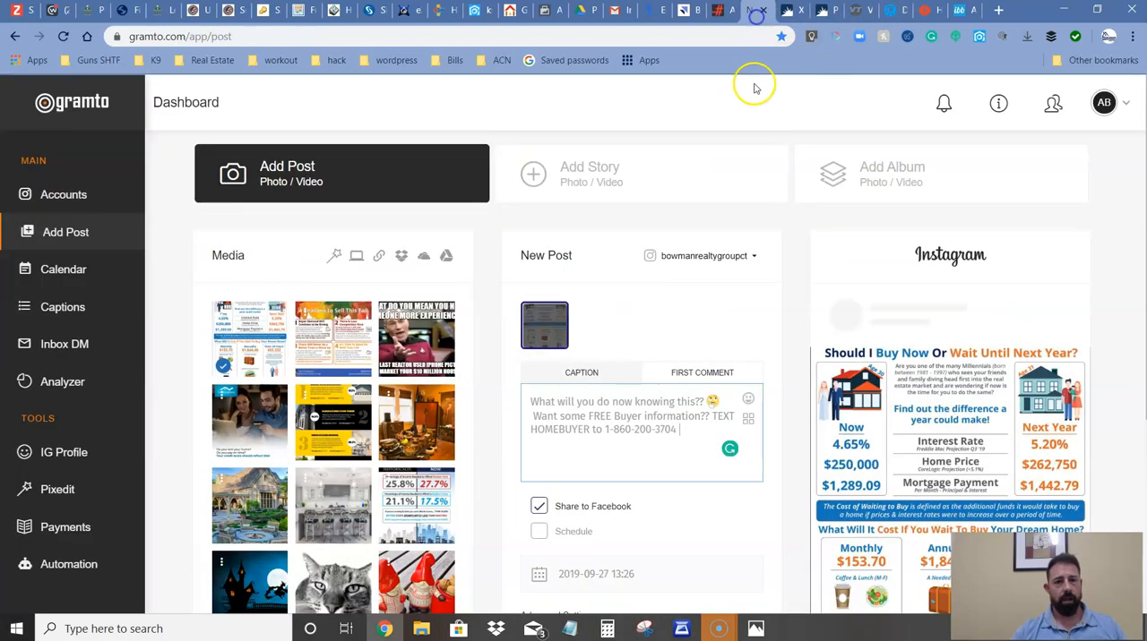
pyautogui.hotkey('ctrl', 'v')
pyautogui.click(654, 338)
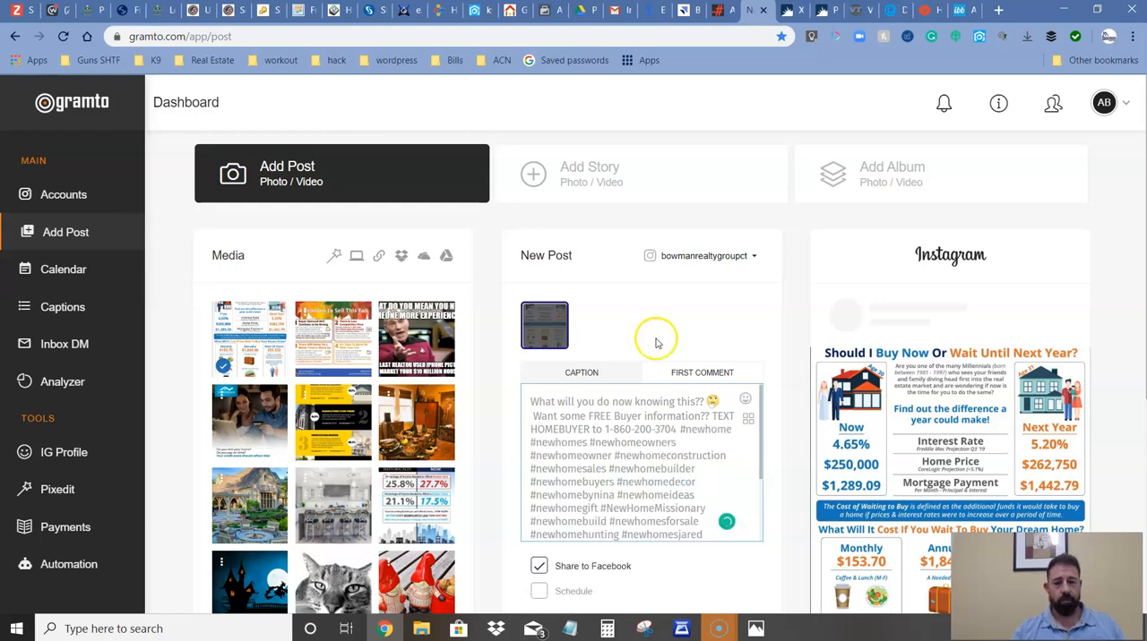
# Change the #newhomesjared hashtag in the caption to #newhomesCt.
pyautogui.click(685, 455)
pyautogui.scroll(-1, 684, 460)
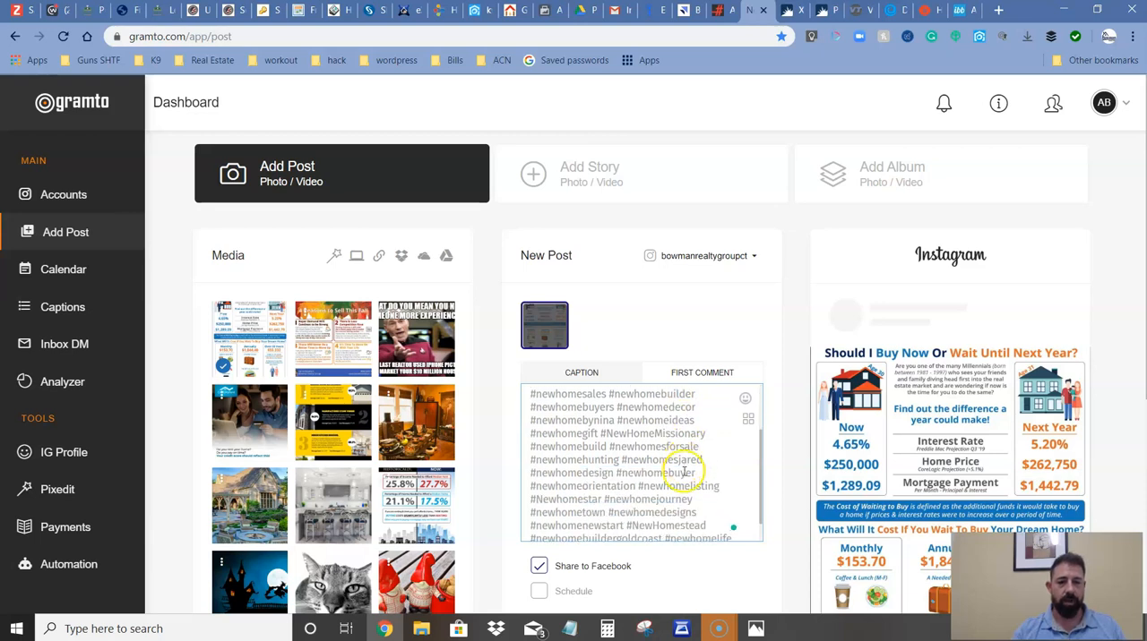
pyautogui.moveTo(703, 462); pyautogui.dragTo(690, 462)
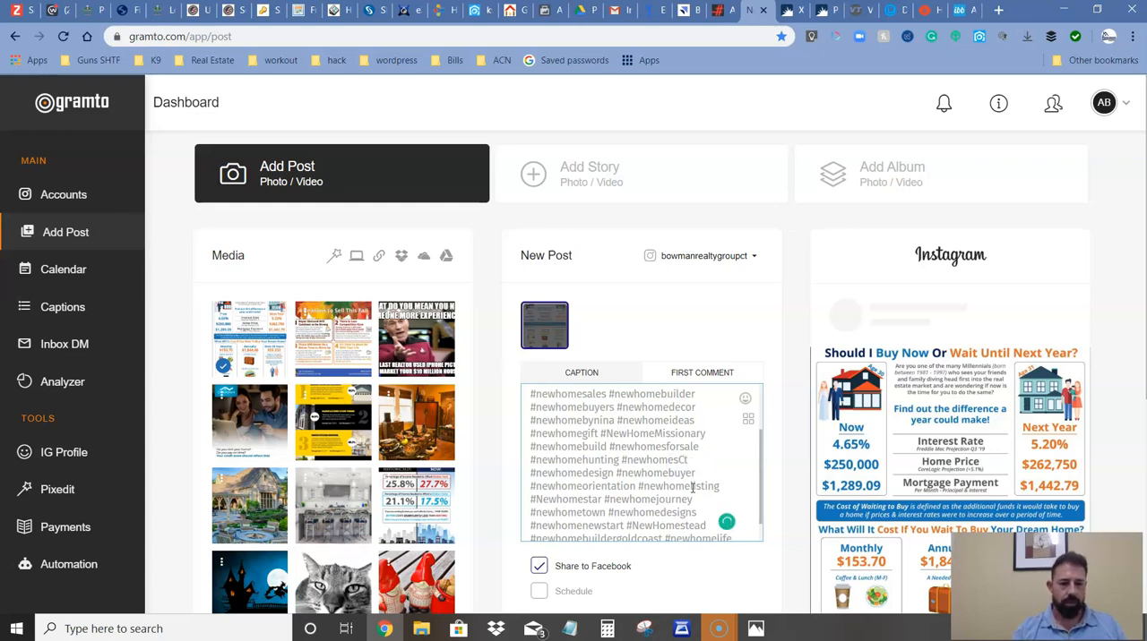
pyautogui.scroll(-1, 626, 475)
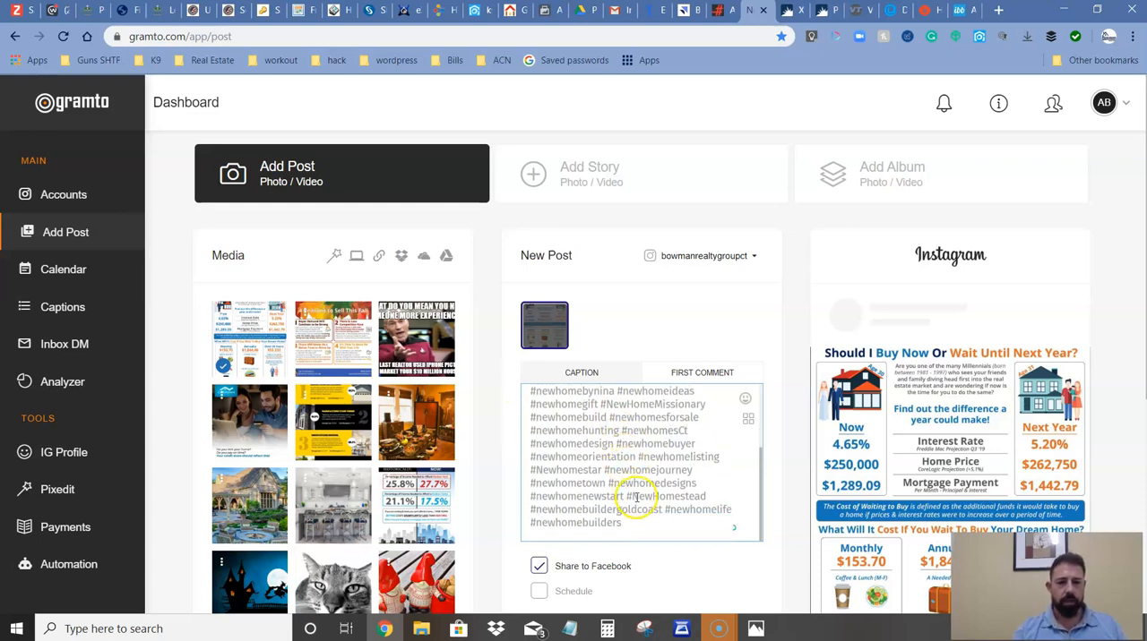
# Publish the finished post immediately and check the page for its publishing status.
pyautogui.scroll(-5, 647, 509)
pyautogui.scroll(-1, 663, 483)
pyautogui.click(670, 598)
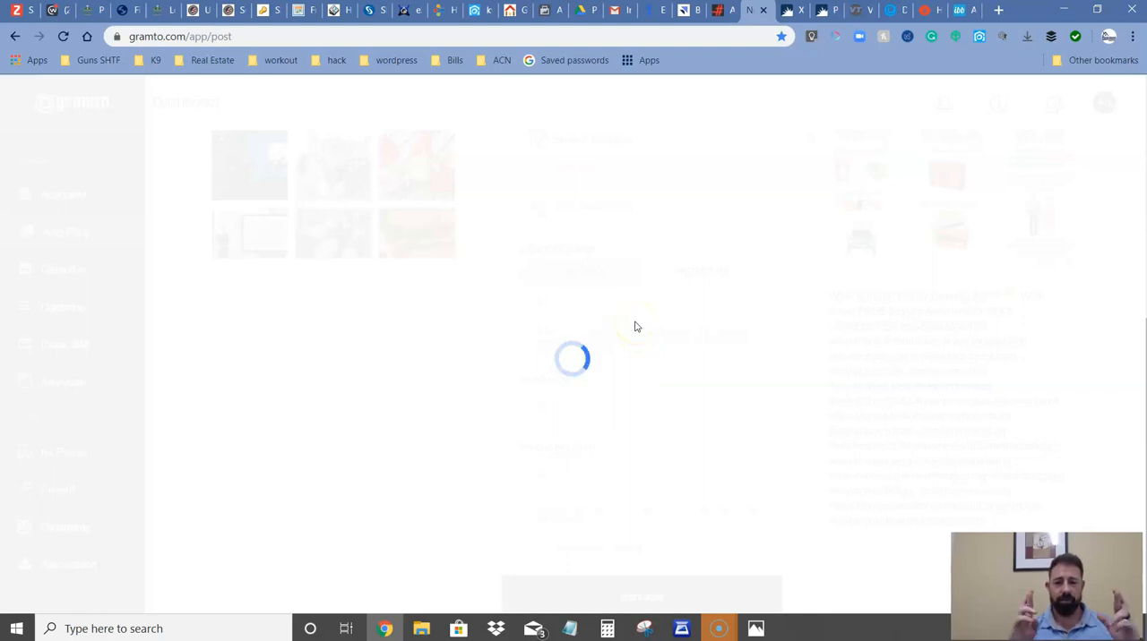
pyautogui.click(597, 345)
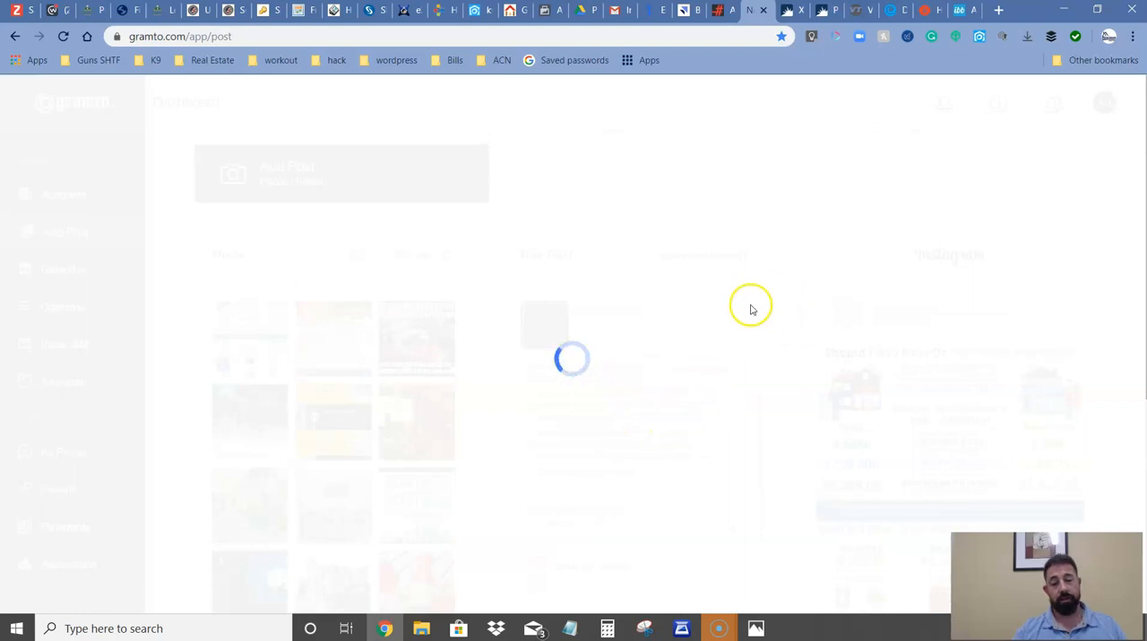
pyautogui.scroll(-1, 743, 330)
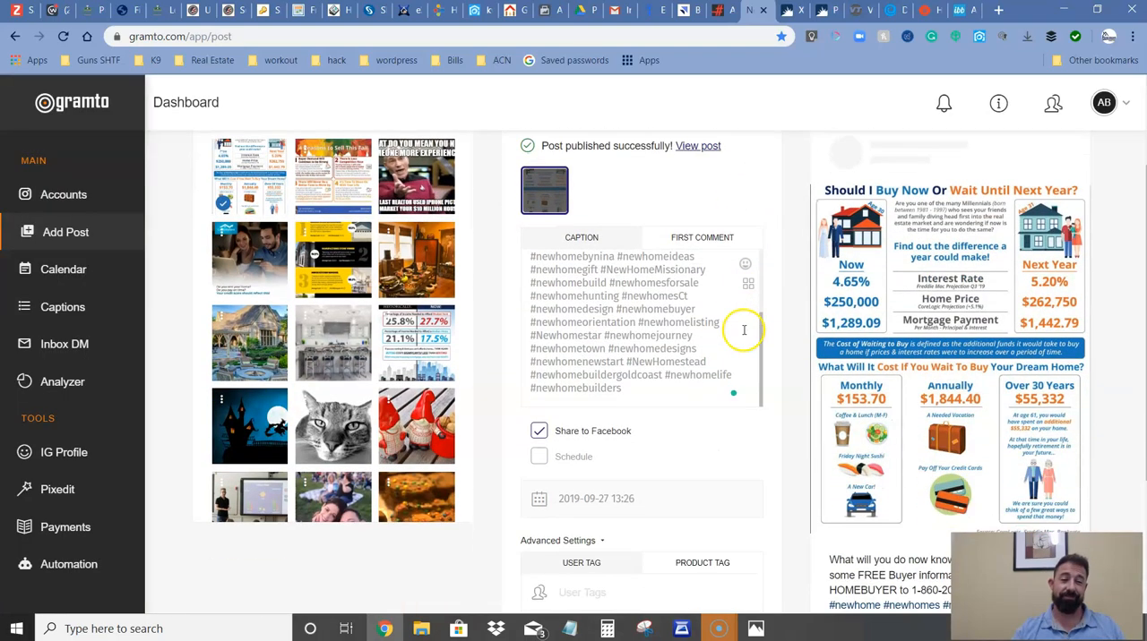
pyautogui.scroll(3, 728, 334)
pyautogui.scroll(2, 727, 333)
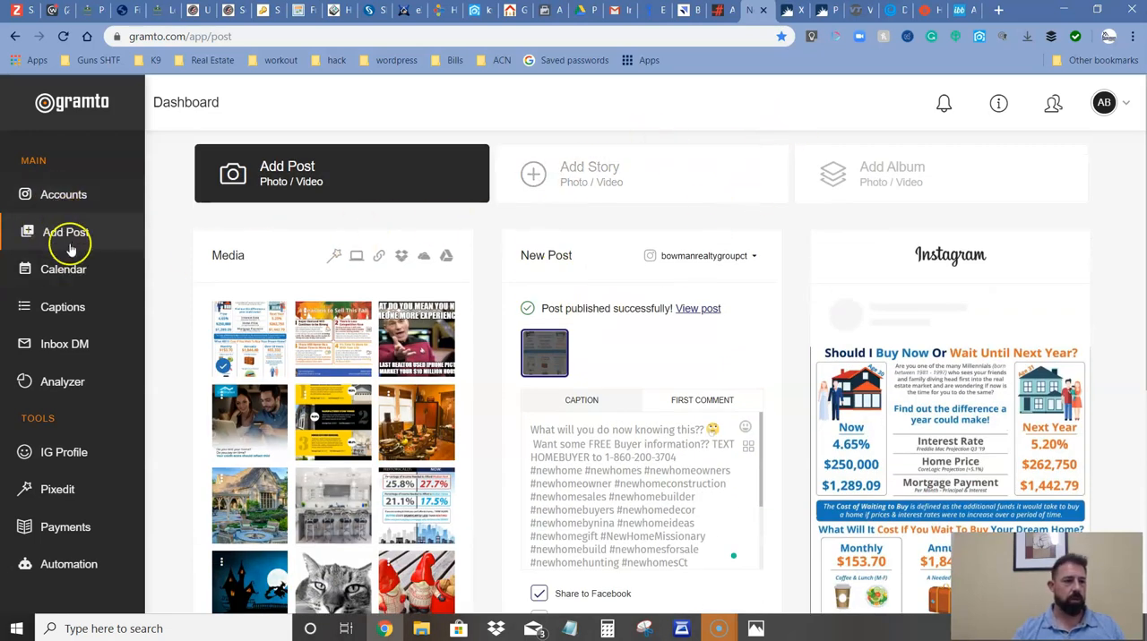
# View the September posting calendar, then open the saved Instagram account's timeline and dismiss the sign-in prompt.
pyautogui.click(61, 270)
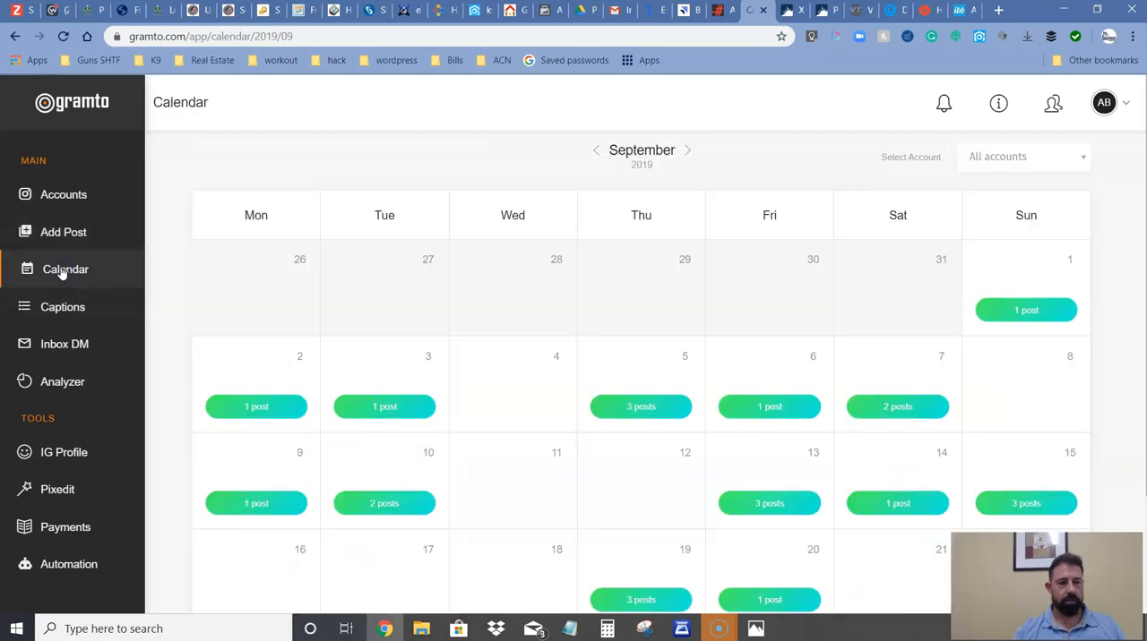
pyautogui.click(66, 196)
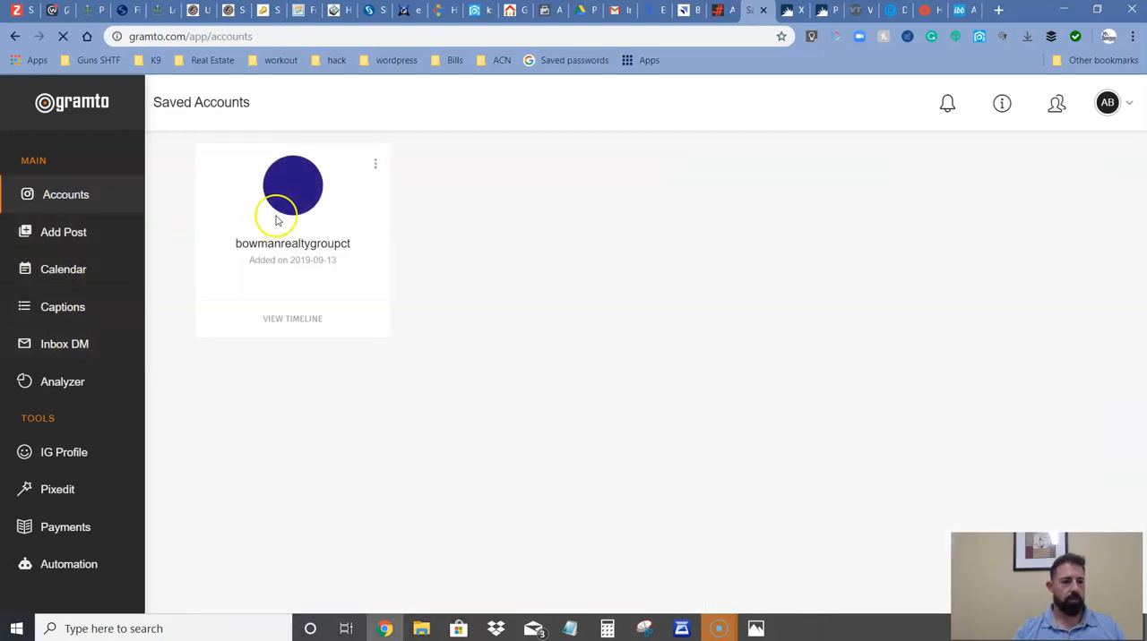
pyautogui.click(281, 324)
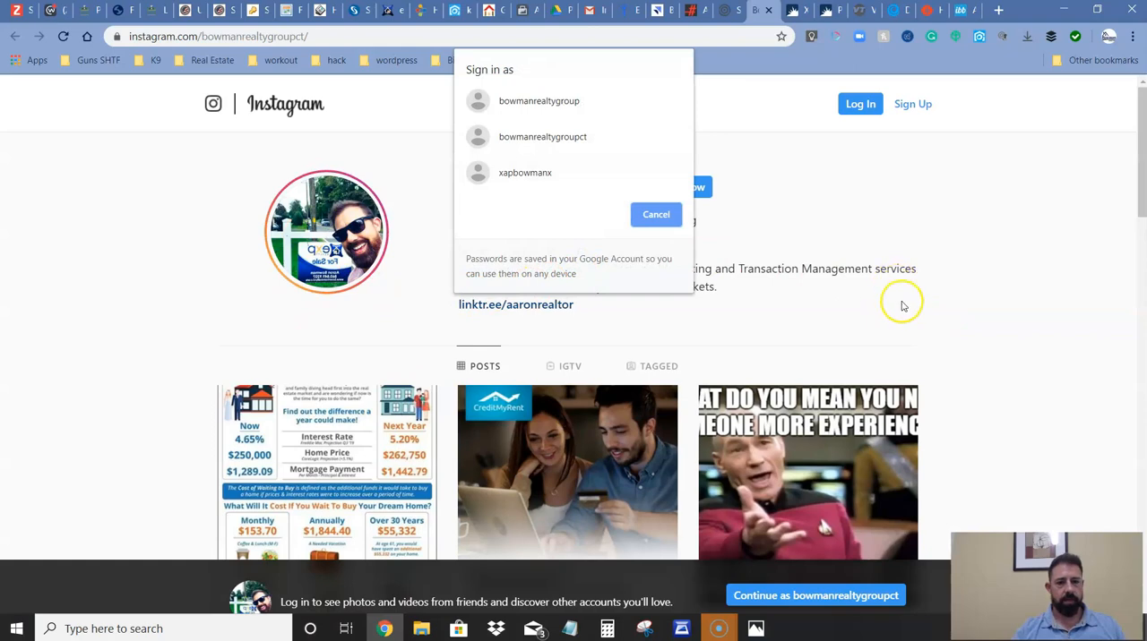
pyautogui.click(667, 215)
# Examine the Instagram profile's post grid for the newly published home buyer infographic.
pyautogui.scroll(-2, 962, 289)
pyautogui.scroll(2, 964, 305)
pyautogui.scroll(-2, 969, 314)
pyautogui.scroll(-2, 972, 315)
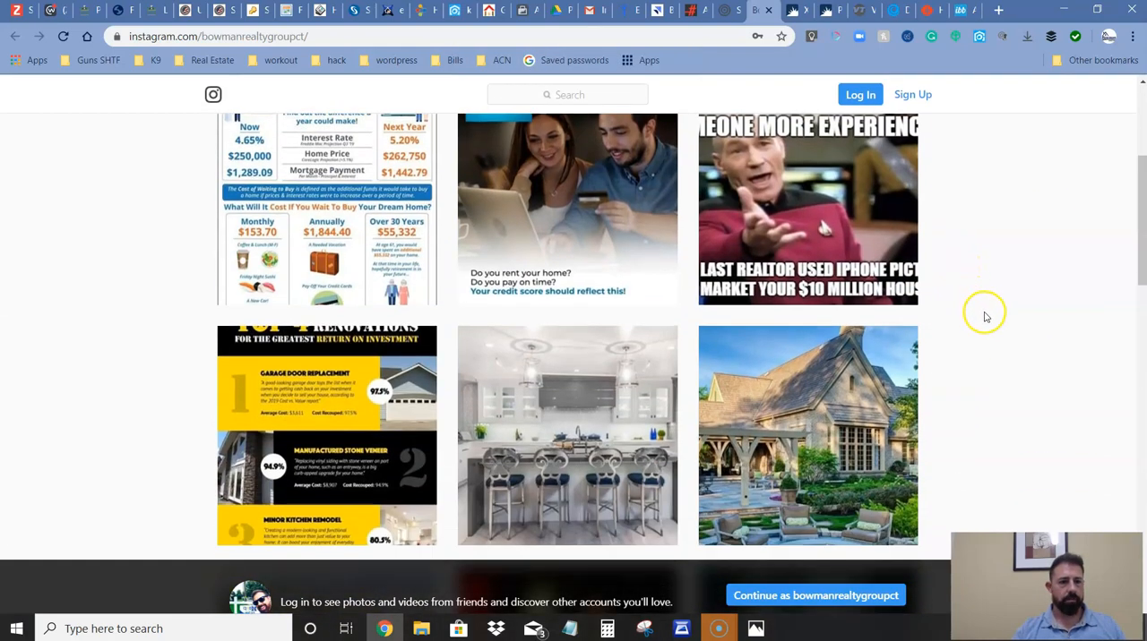
pyautogui.scroll(3, 1010, 325)
pyautogui.scroll(-2, 1018, 328)
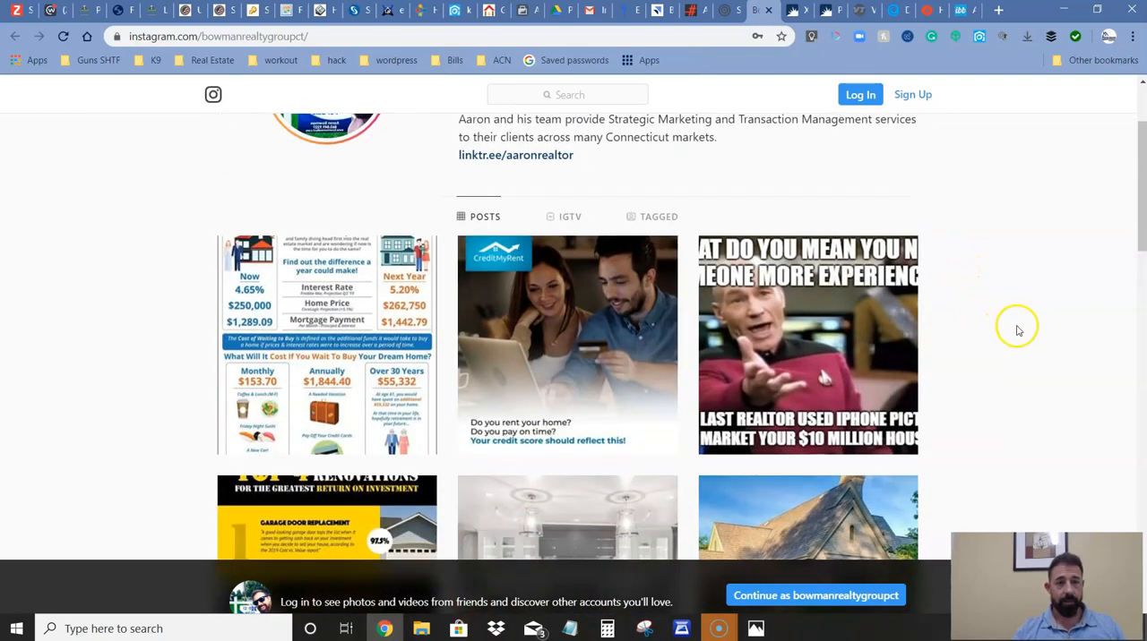
pyautogui.click(1022, 338)
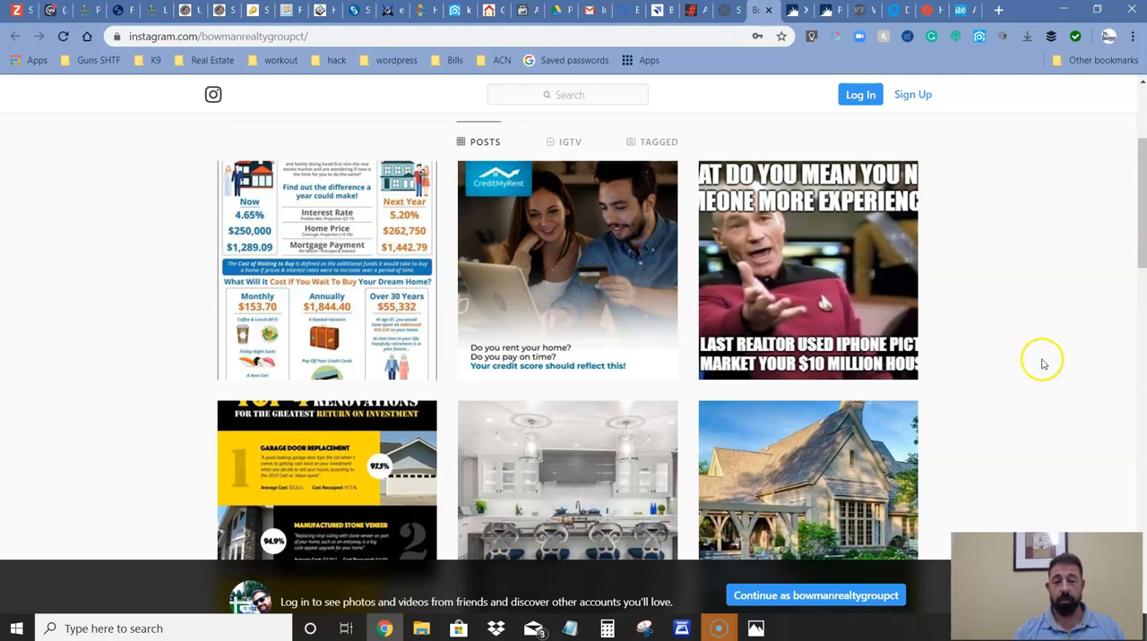
# Open the newly published home buyer infographic post from the profile grid to view its caption and hashtags.
pyautogui.click(1030, 356)
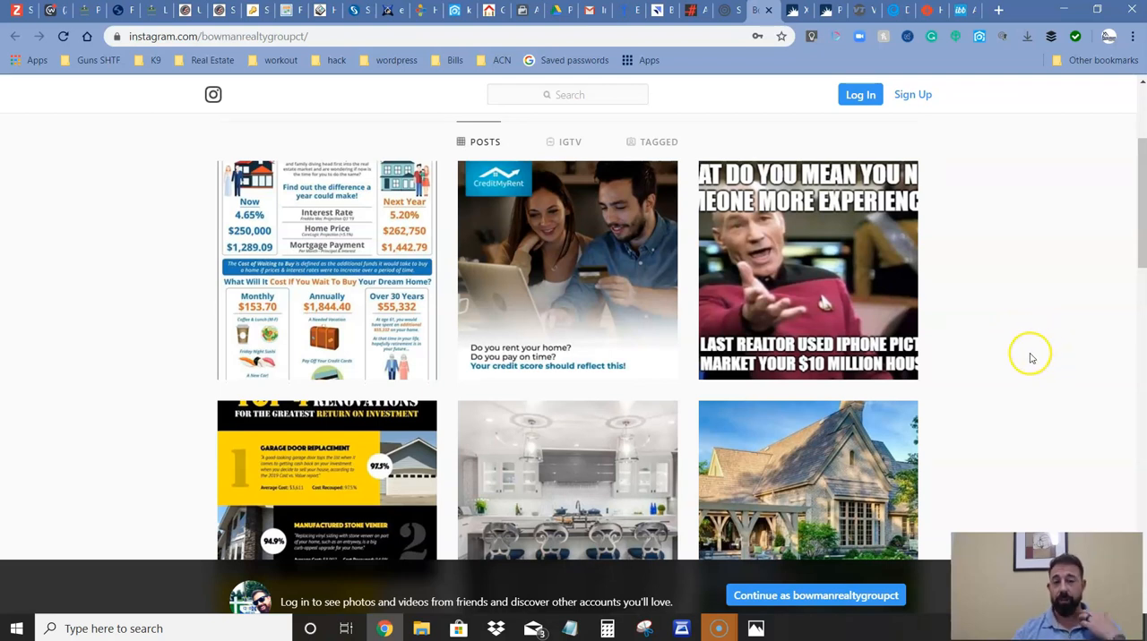
pyautogui.scroll(-1, 422, 314)
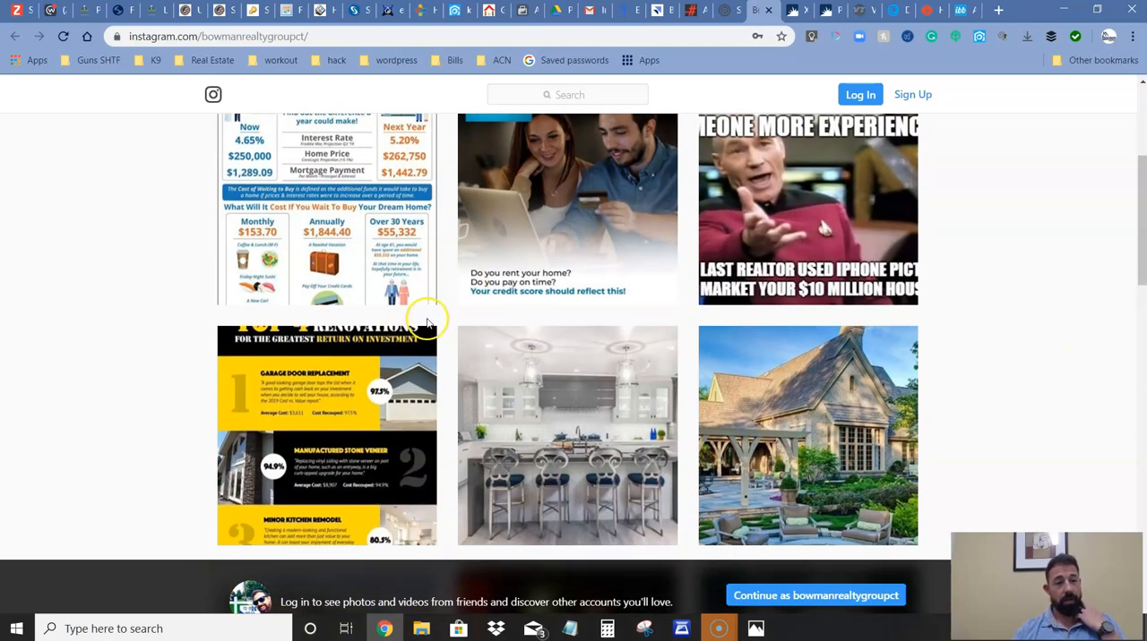
pyautogui.scroll(1, 391, 261)
pyautogui.click(376, 302)
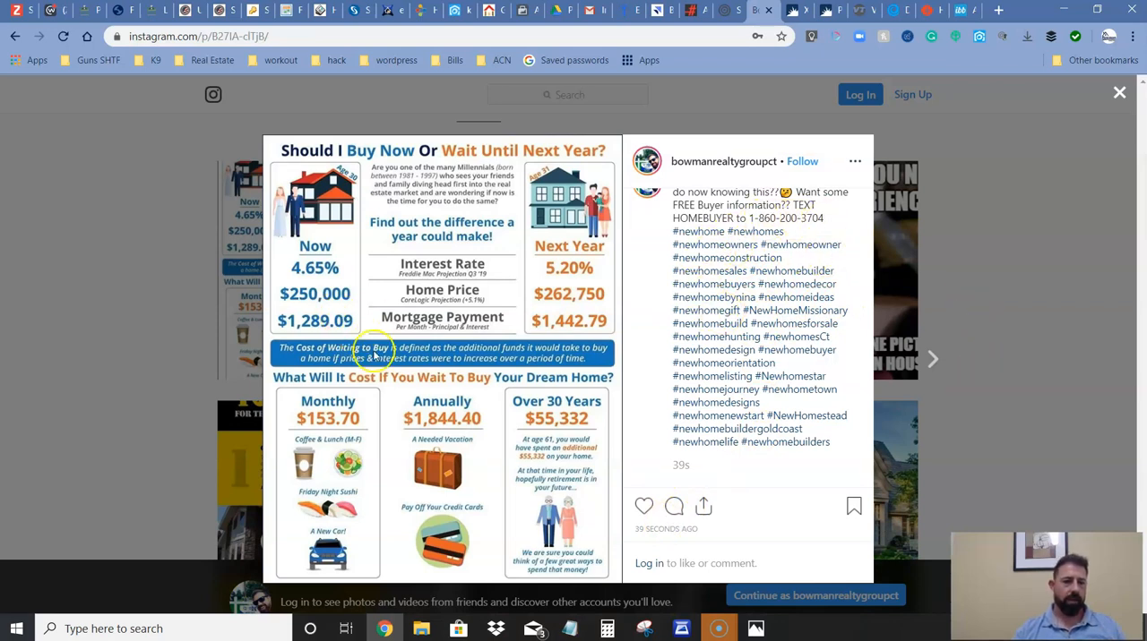
# Try to like the infographic post and sign in to Instagram with the saved account.
pyautogui.click(643, 507)
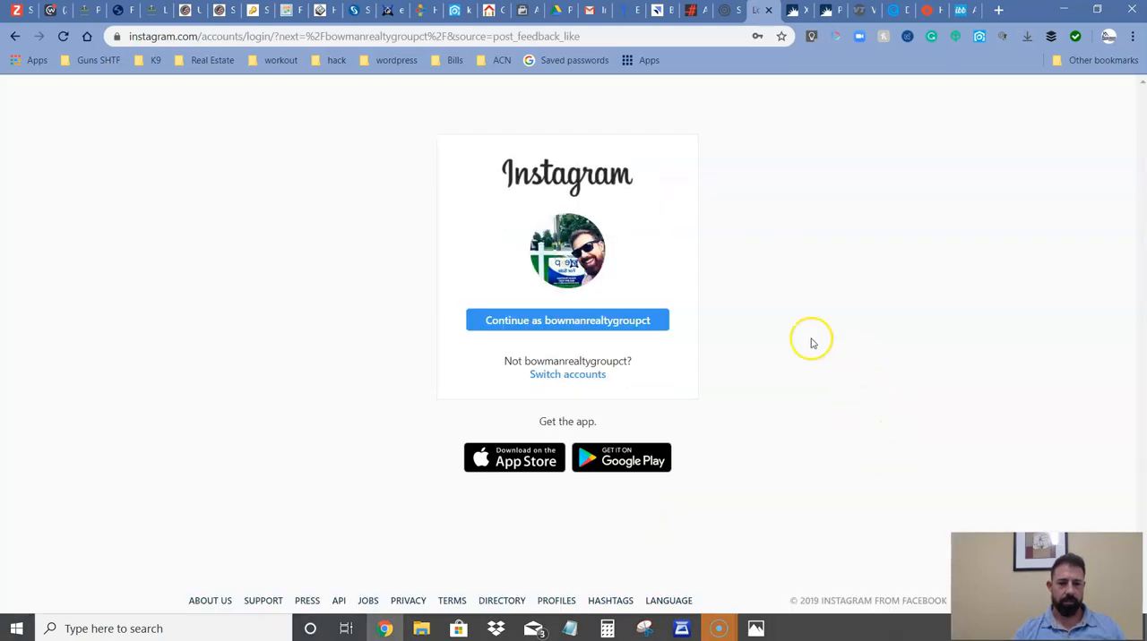
pyautogui.click(525, 320)
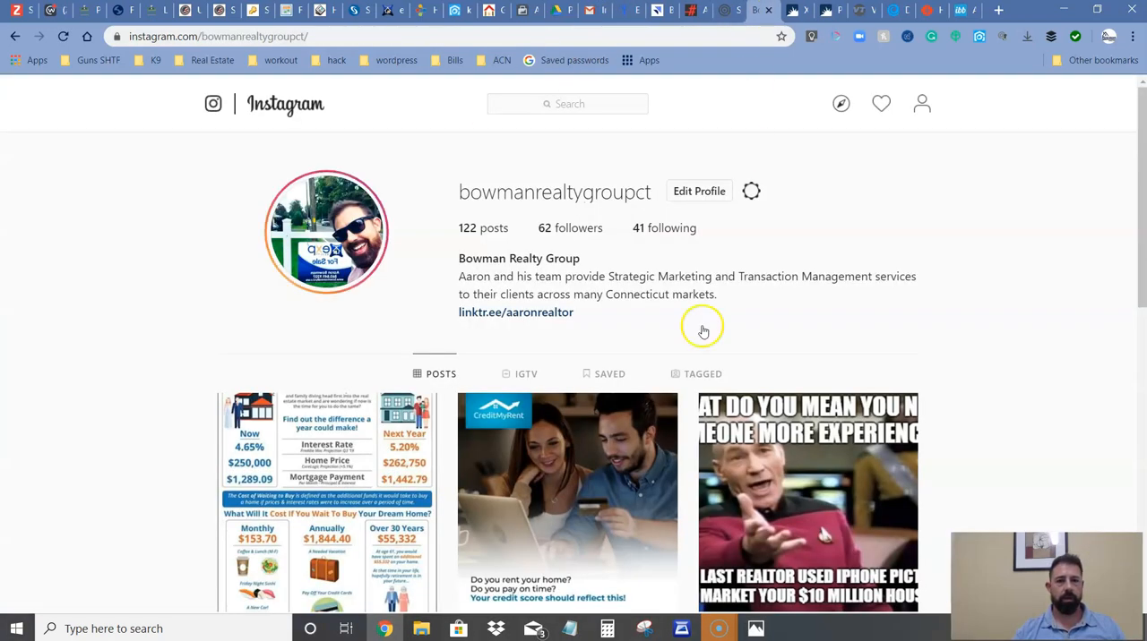
# Look through the signed-in profile's post grid and close the Instagram page to return to Gramto.
pyautogui.scroll(-7, 606, 361)
pyautogui.scroll(-10, 626, 408)
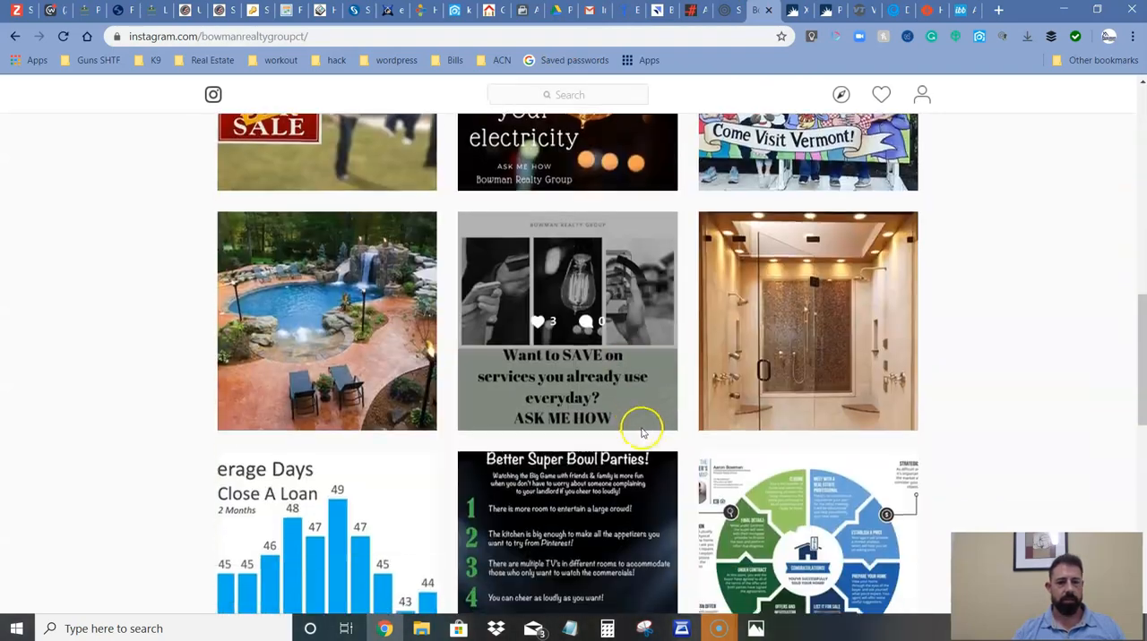
pyautogui.scroll(15, 672, 453)
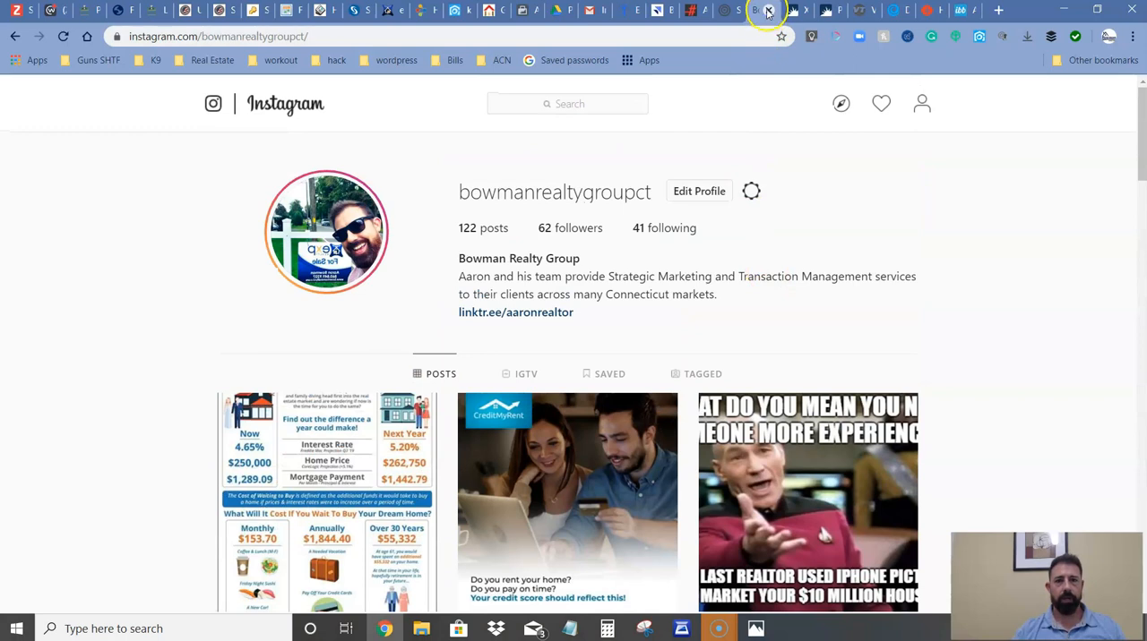
pyautogui.click(768, 10)
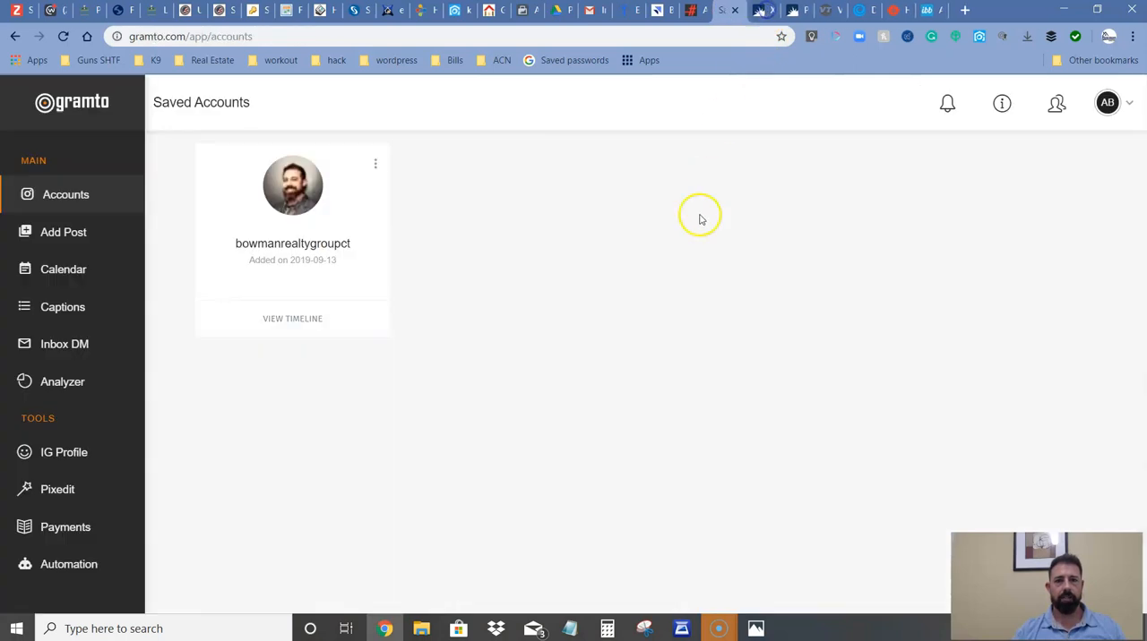
# Start a new story in Gramto and add the autumn "Reasons to Sell" infographic as its media.
pyautogui.click(75, 199)
pyautogui.click(76, 231)
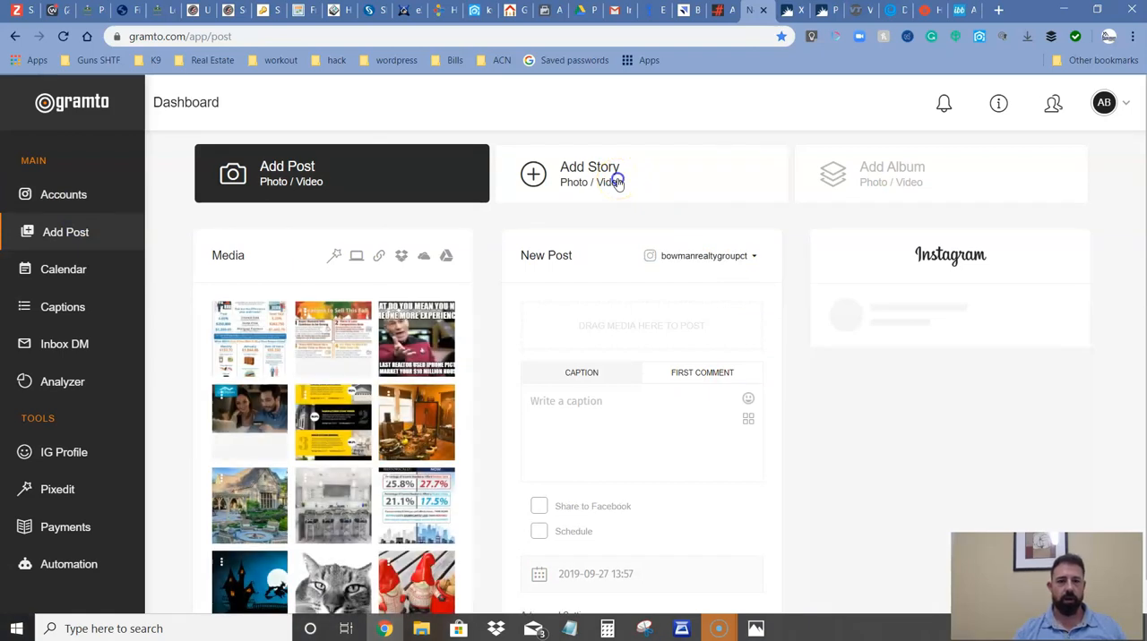
pyautogui.click(618, 182)
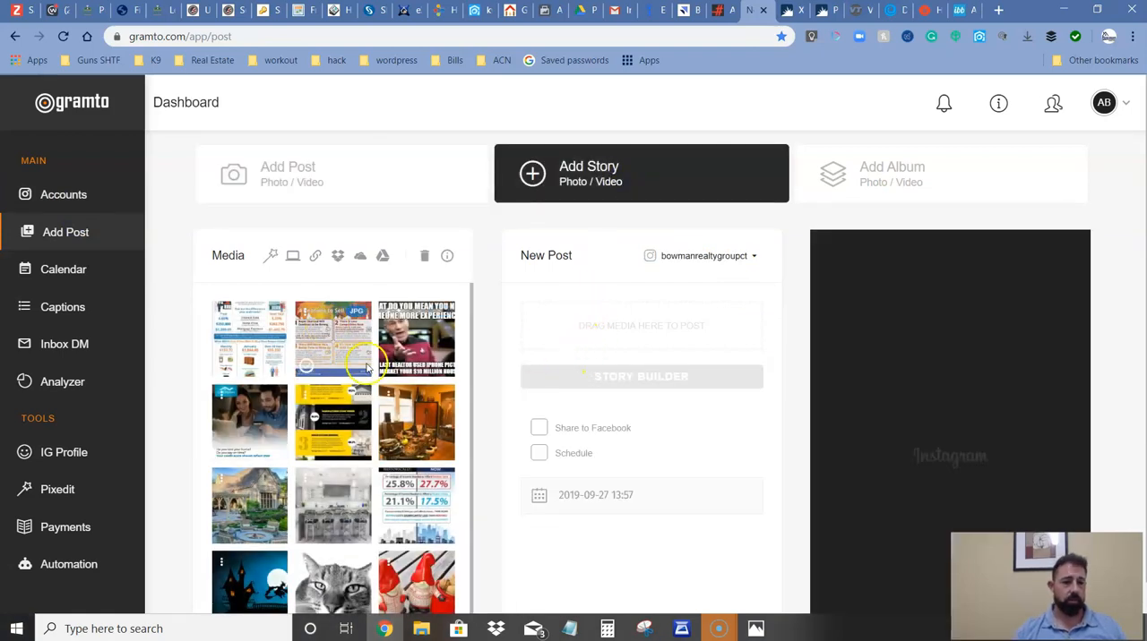
pyautogui.moveTo(302, 335); pyautogui.dragTo(544, 326)
# Load more of the media library and replace the story's infographic with the entryway photo showing the inlaid star floor.
pyautogui.scroll(-5, 341, 376)
pyautogui.click(334, 588)
pyautogui.scroll(-5, 354, 376)
pyautogui.scroll(-1, 365, 353)
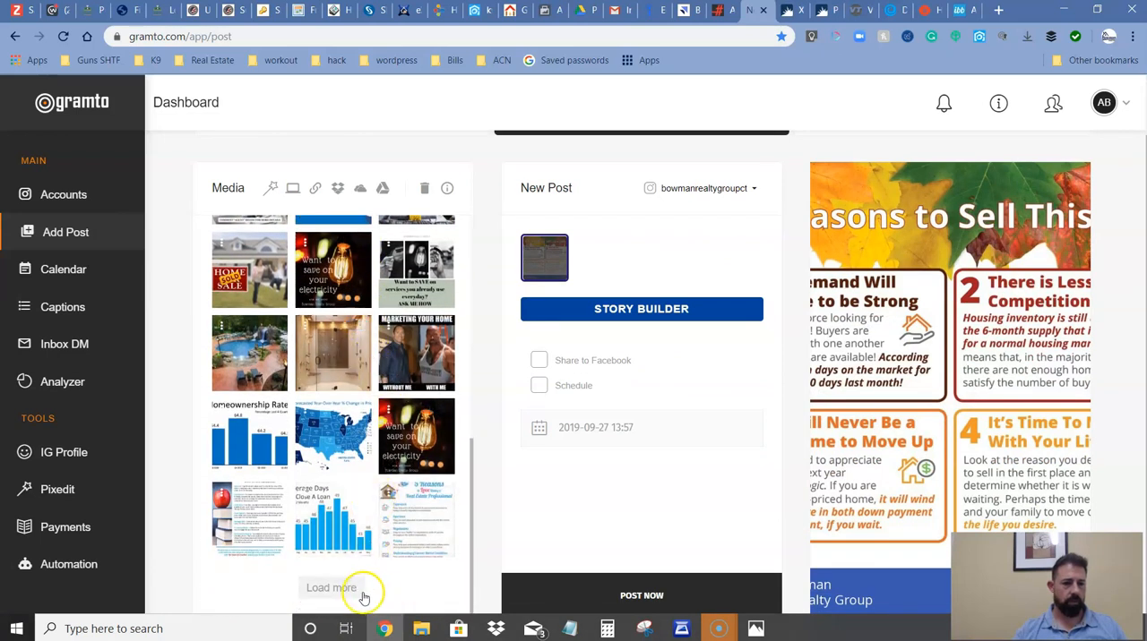
pyautogui.click(333, 588)
pyautogui.scroll(-5, 332, 406)
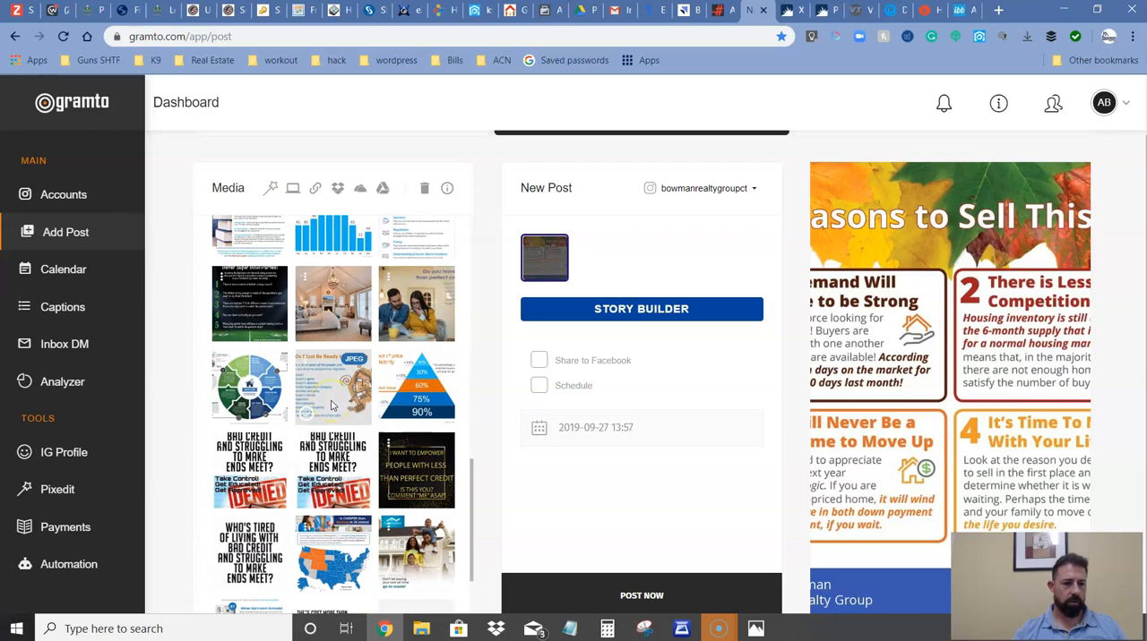
pyautogui.scroll(-3, 331, 406)
pyautogui.click(378, 464)
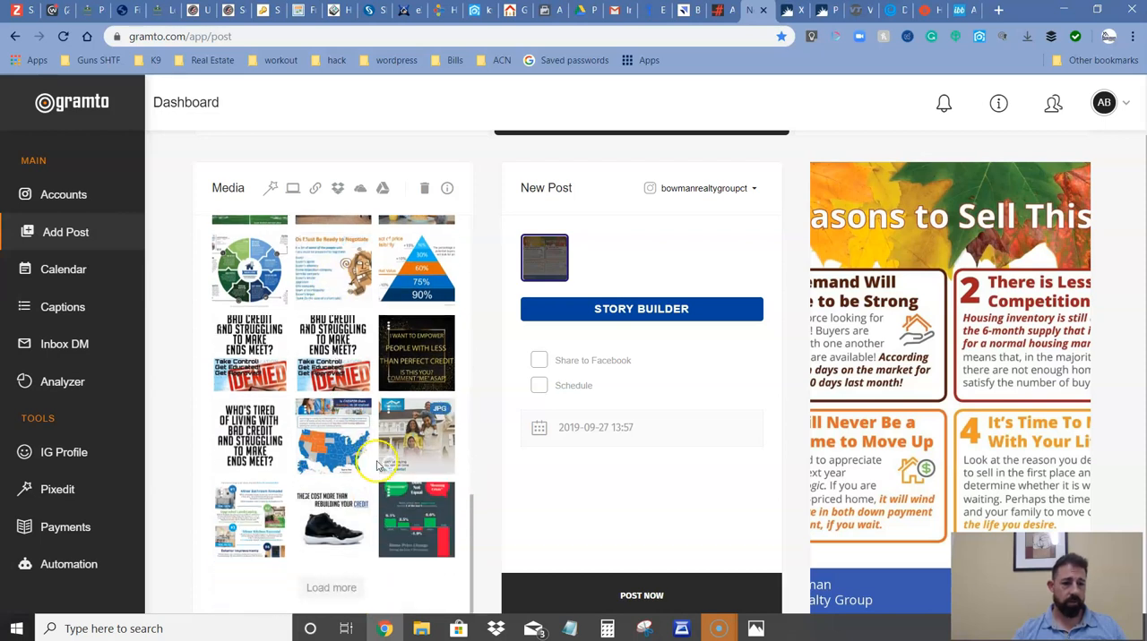
pyautogui.click(333, 588)
pyautogui.scroll(-4, 349, 376)
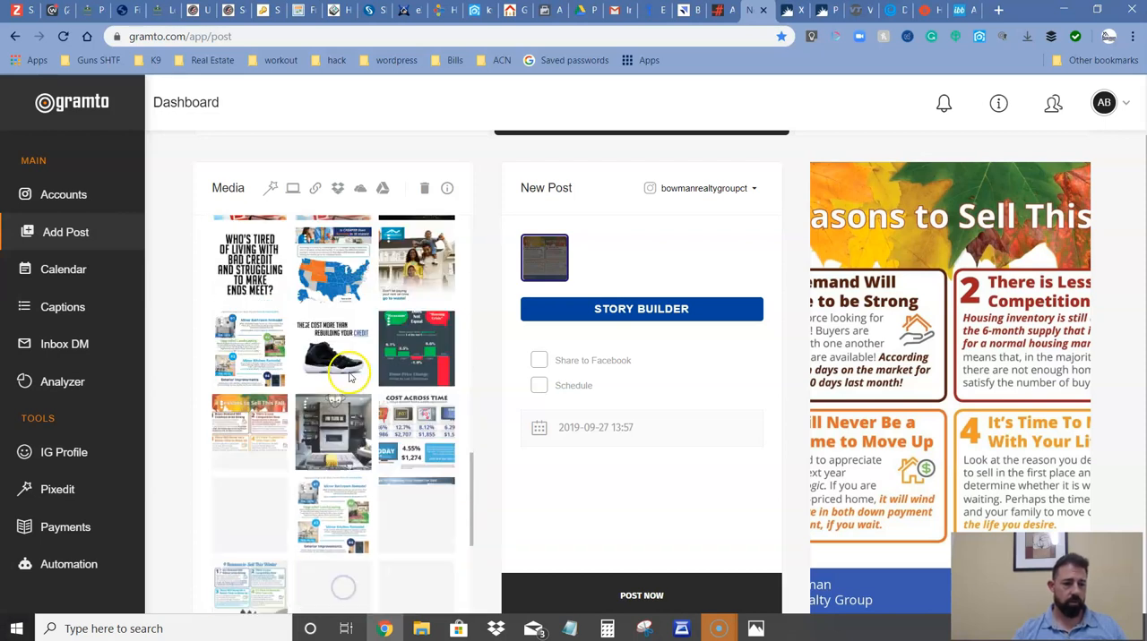
pyautogui.scroll(-3, 350, 376)
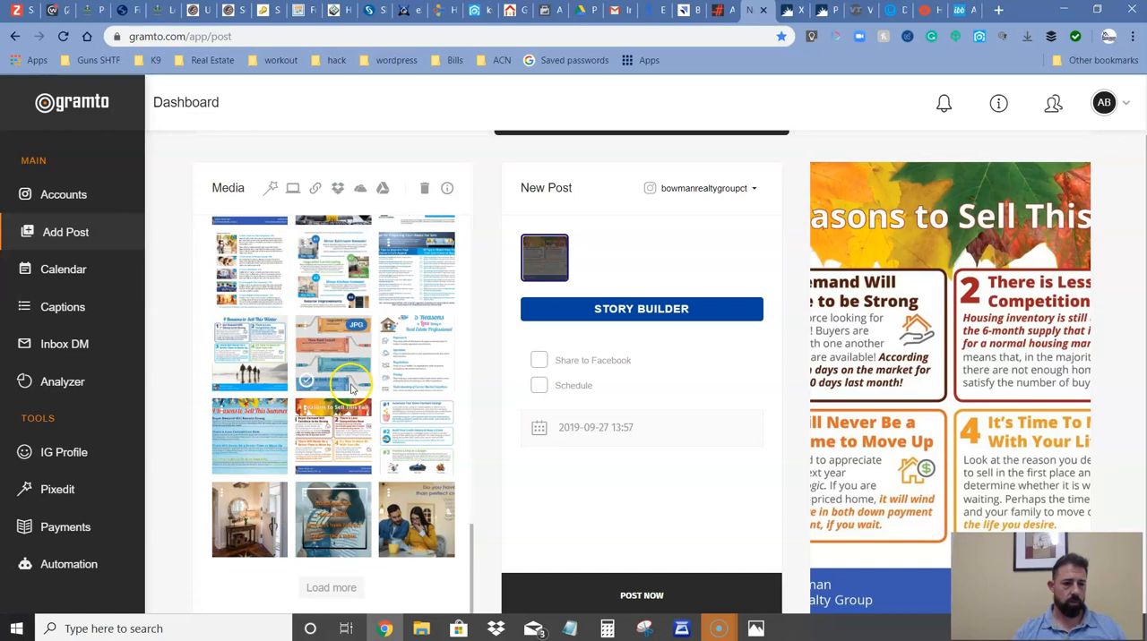
pyautogui.moveTo(246, 533); pyautogui.dragTo(574, 244)
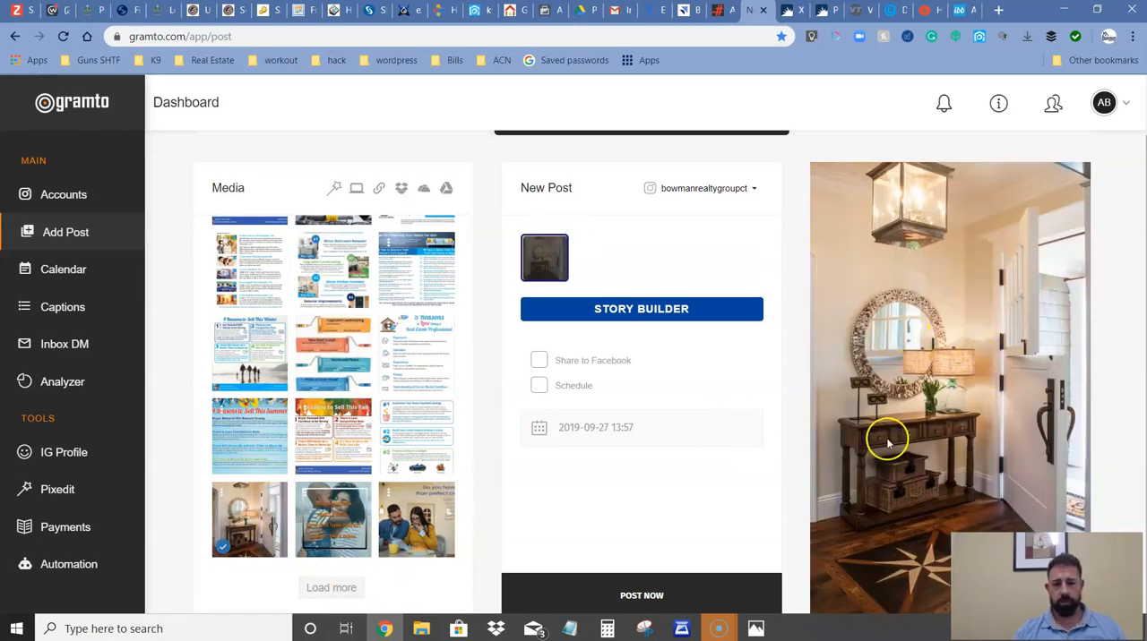
# Draft a poll asking "Do you like this floor?" in the Story Builder and close the builder without adding it.
pyautogui.scroll(1, 555, 341)
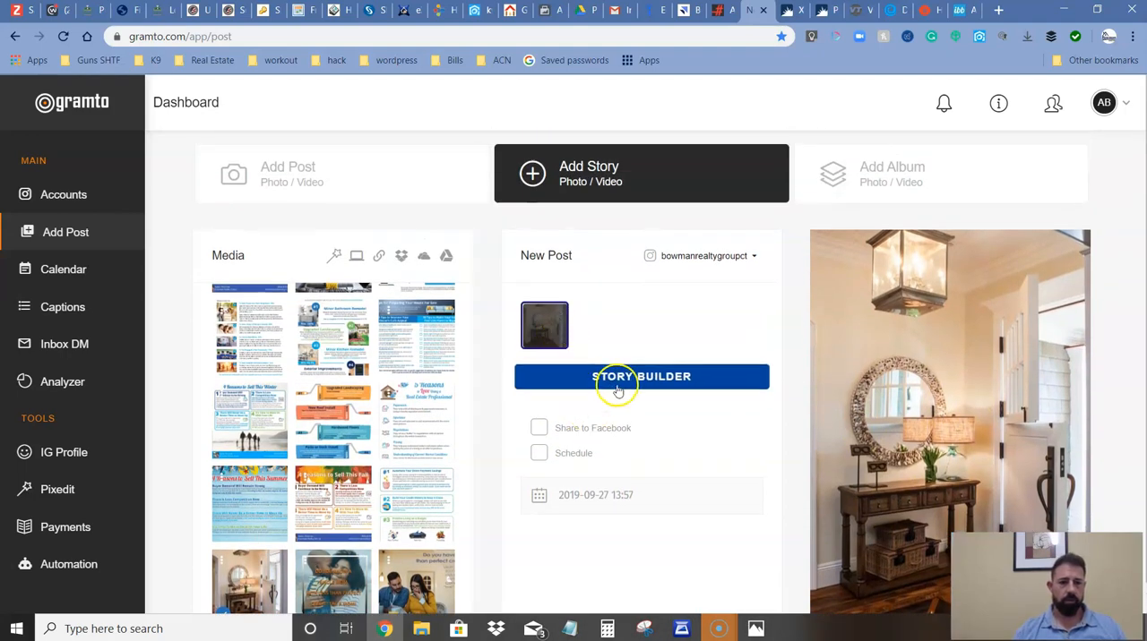
pyautogui.click(618, 388)
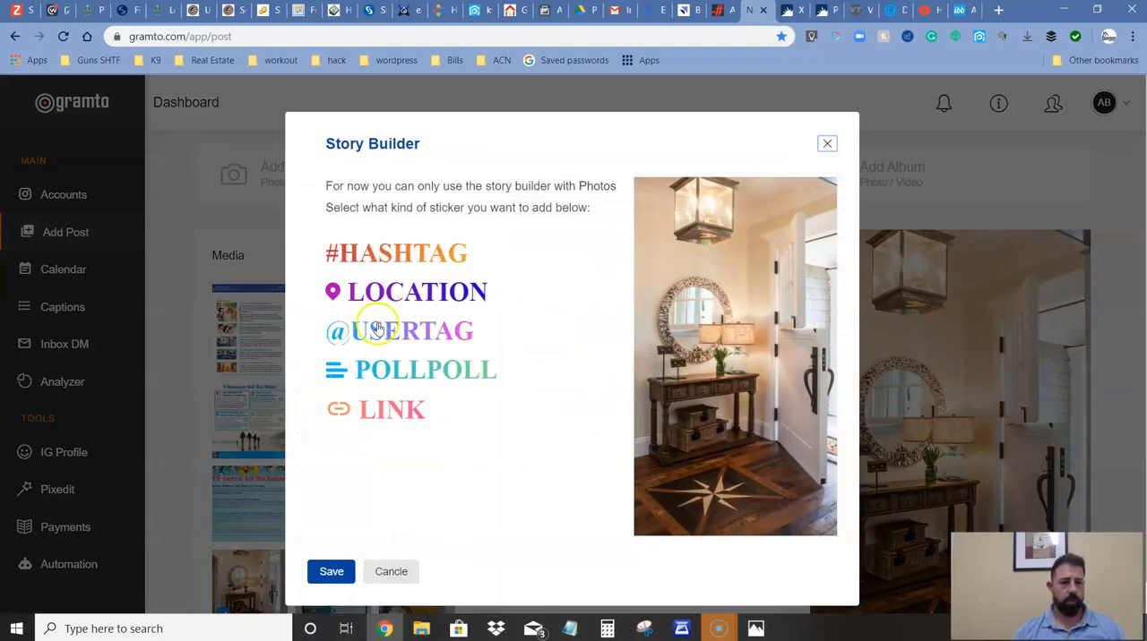
pyautogui.click(419, 362)
pyautogui.click(386, 427)
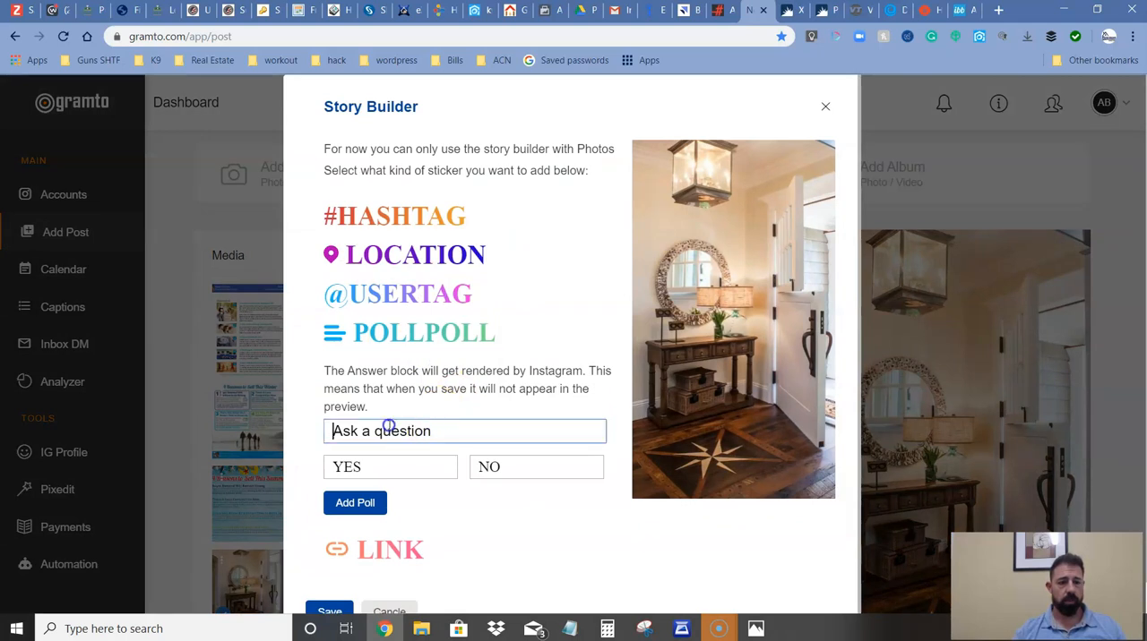
pyautogui.write('Do')
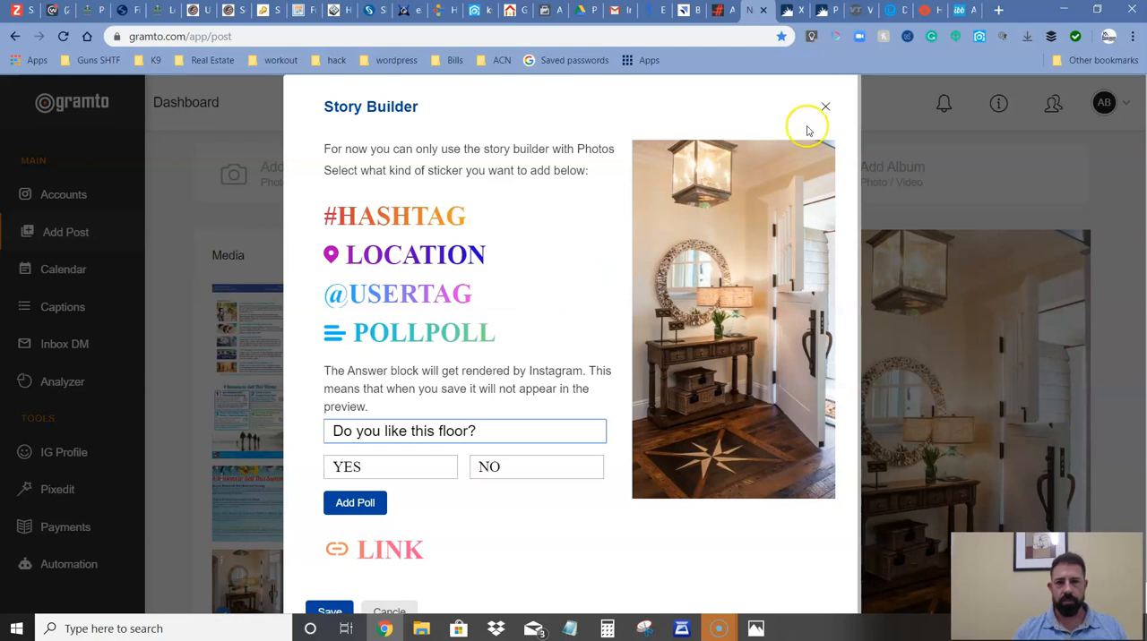
pyautogui.click(825, 107)
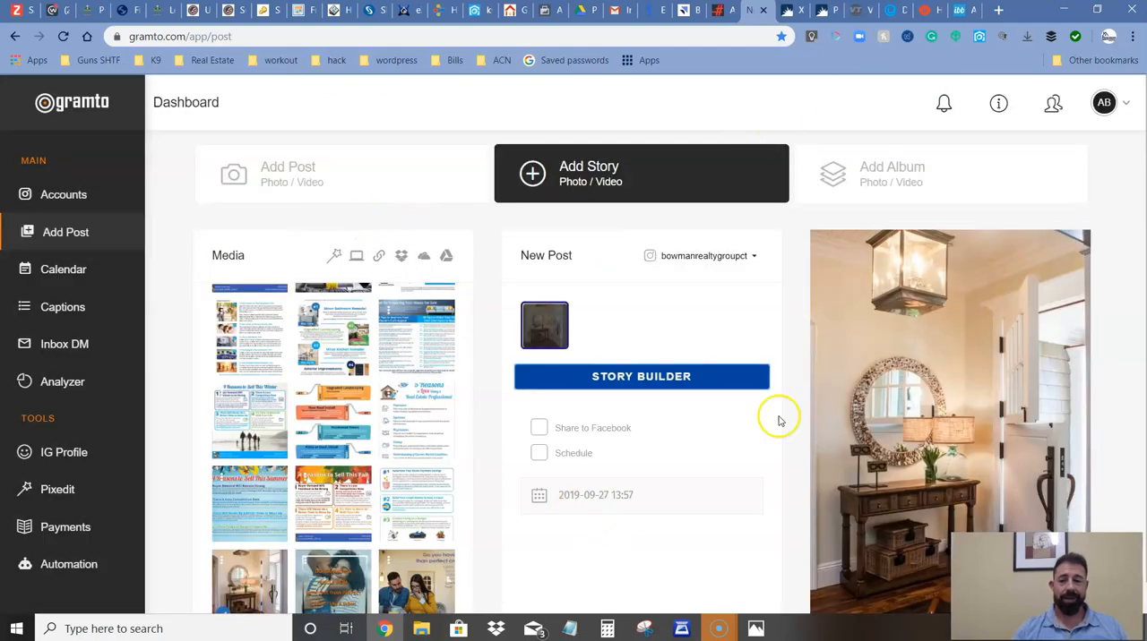
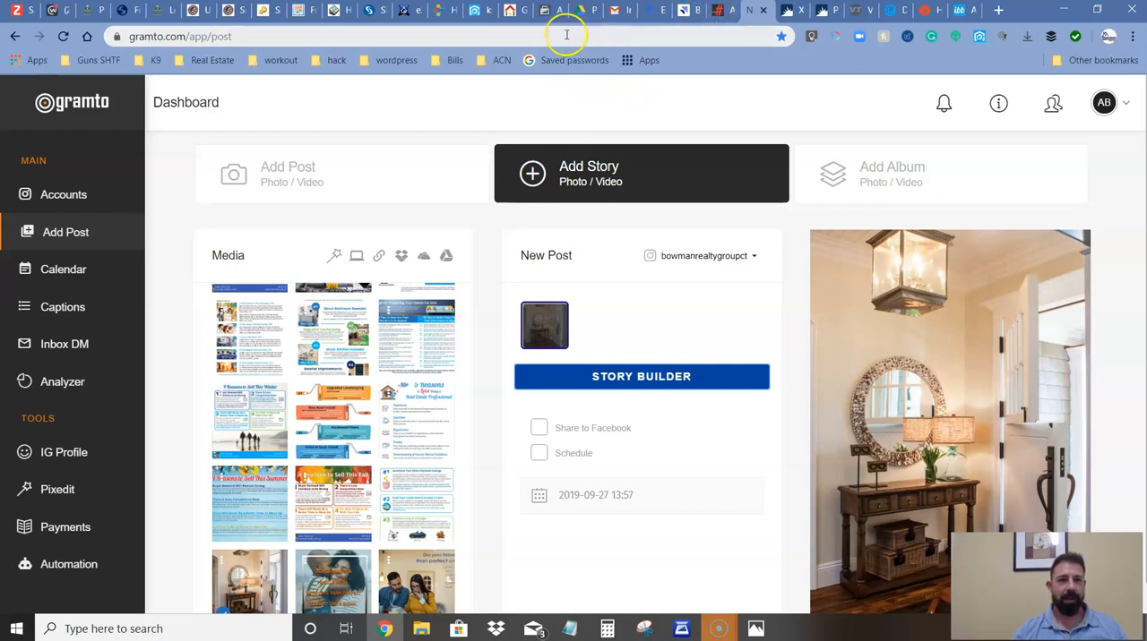
# Switch to Facebook Ads Manager and show all campaigns without the ad set filters.
pyautogui.click(549, 11)
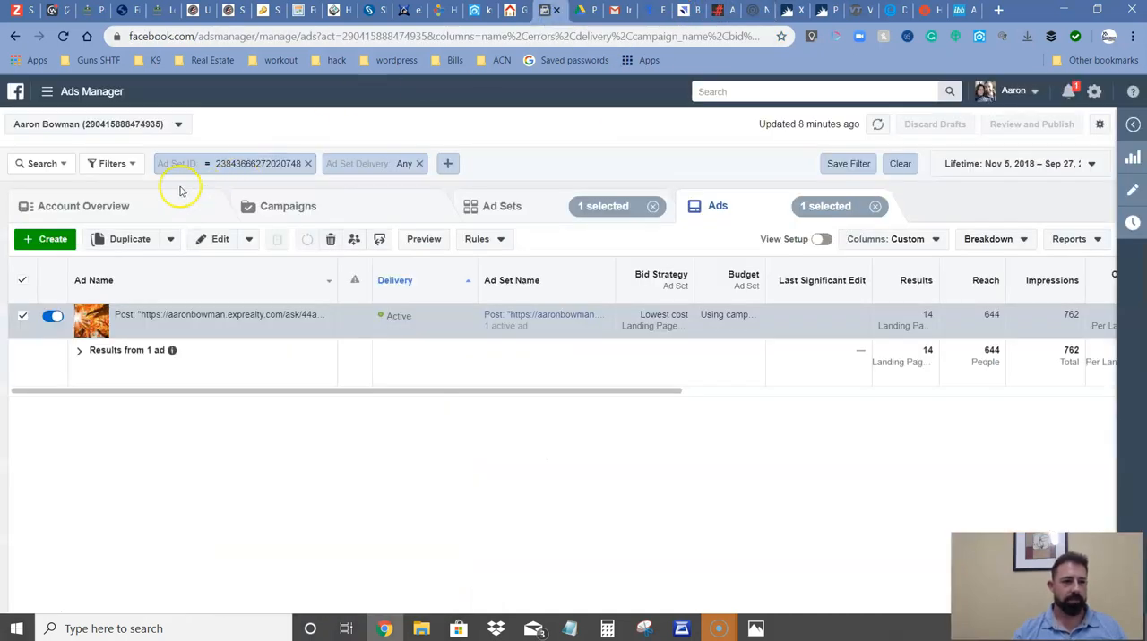
pyautogui.click(46, 91)
pyautogui.click(51, 170)
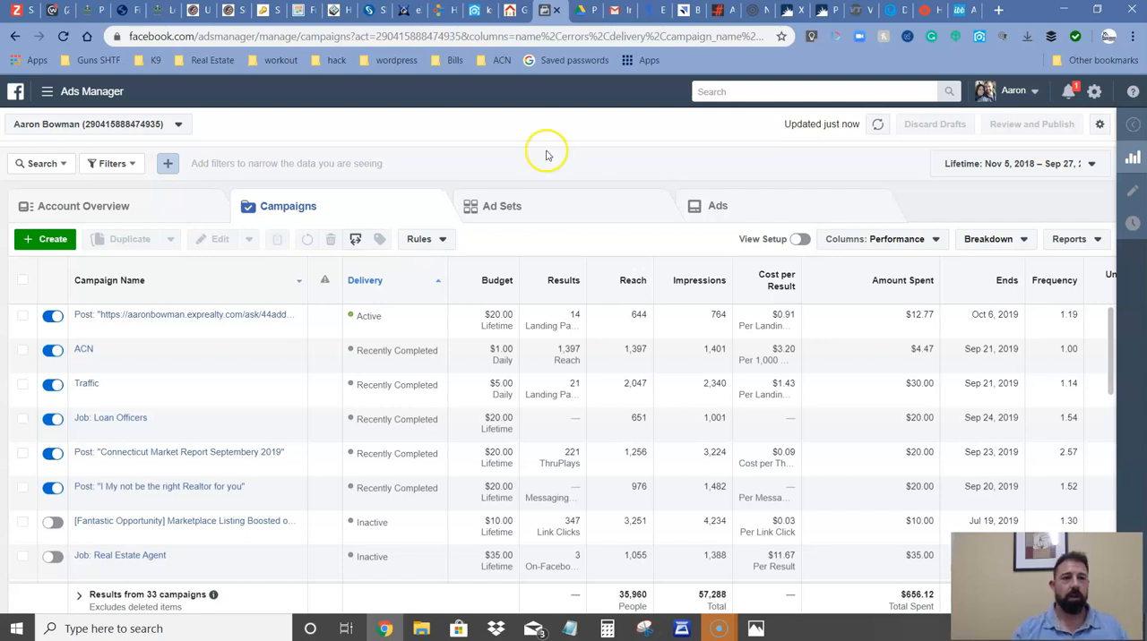
# Switch to kvCORE and review the full list of custom text codes on the Smart Number and Custom Text Codes page.
pyautogui.click(474, 11)
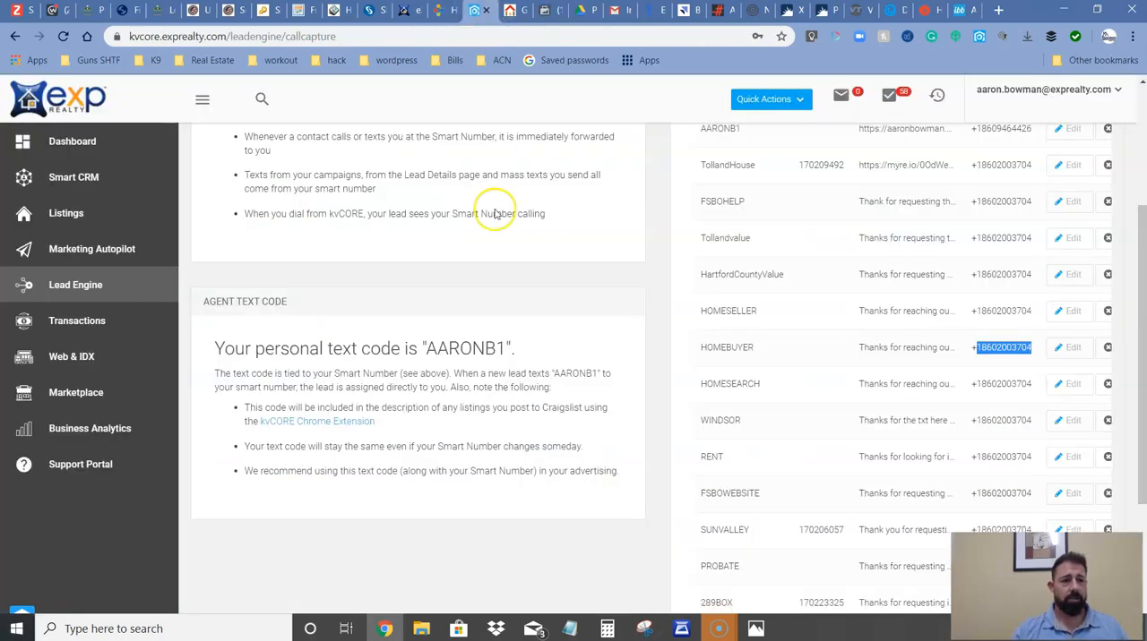
pyautogui.scroll(-3, 748, 367)
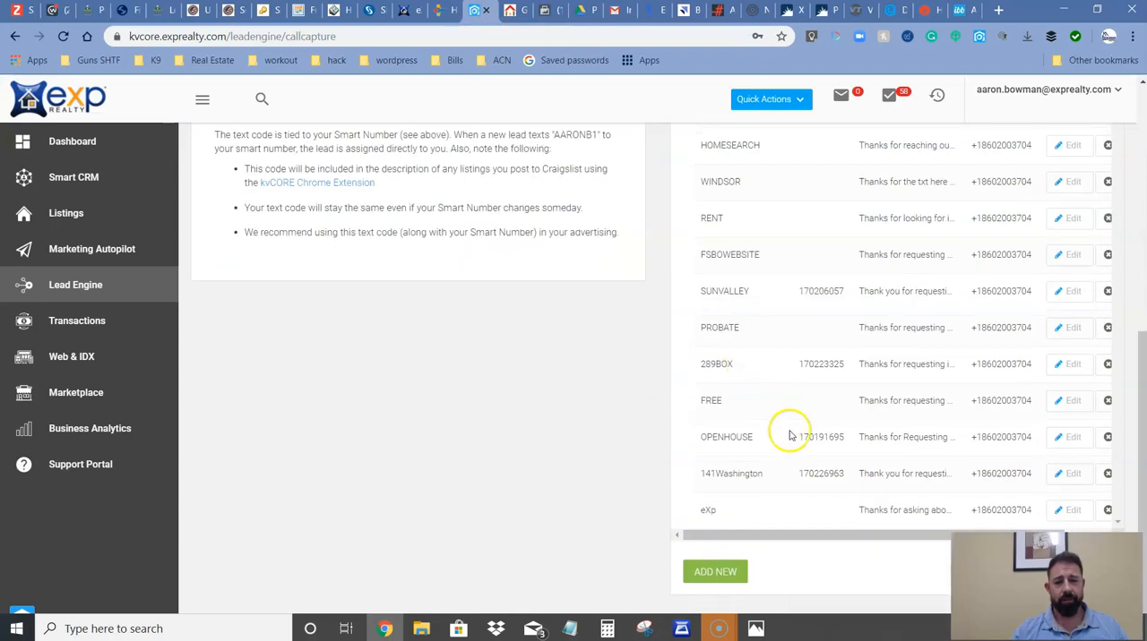
pyautogui.scroll(5, 793, 439)
pyautogui.scroll(-5, 795, 443)
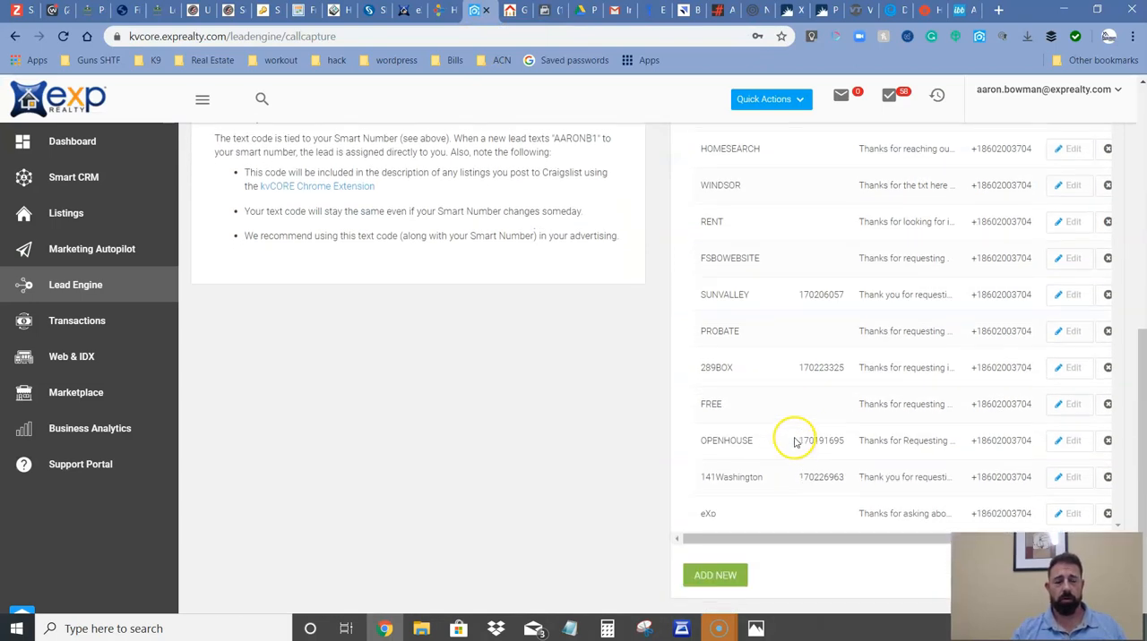
pyautogui.scroll(3, 793, 444)
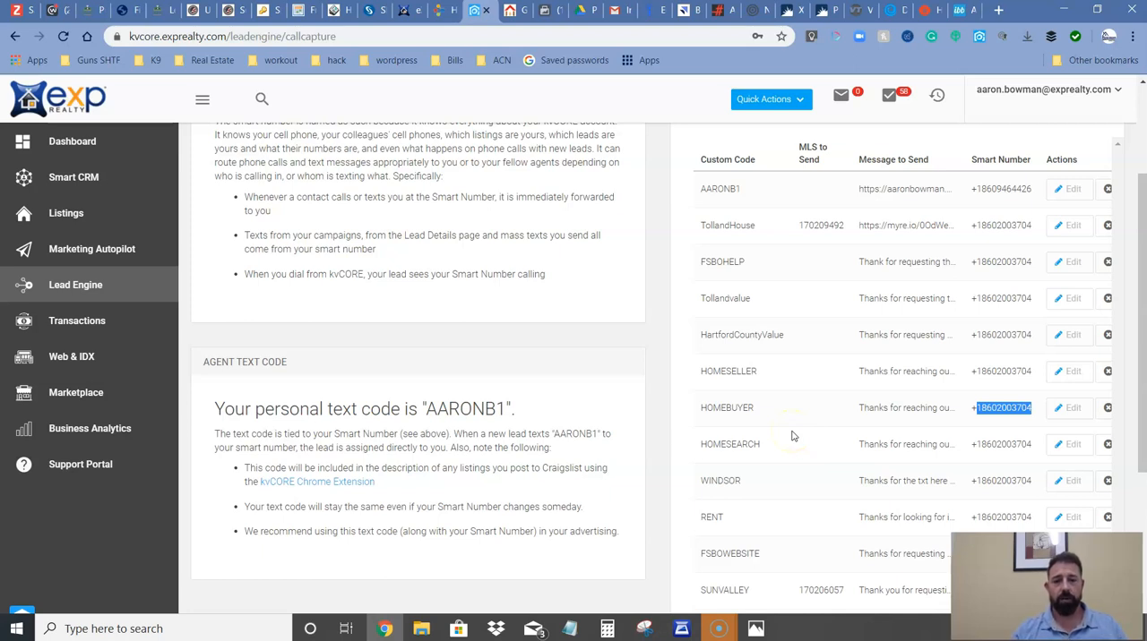
pyautogui.scroll(-1, 793, 436)
pyautogui.click(797, 430)
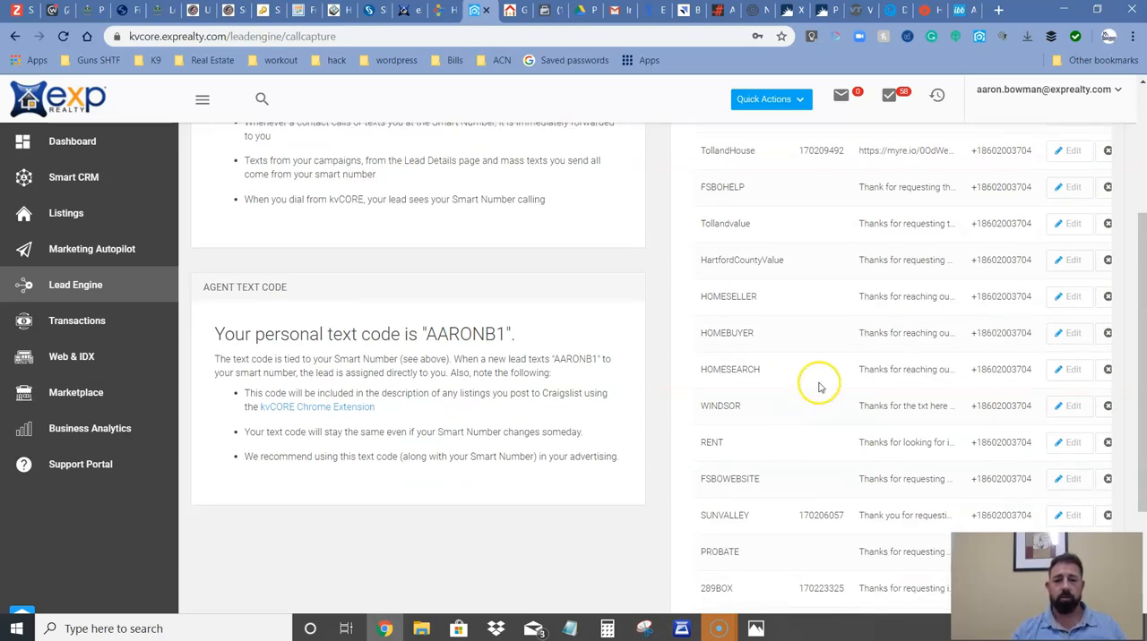
pyautogui.scroll(-3, 796, 433)
pyautogui.scroll(5, 795, 437)
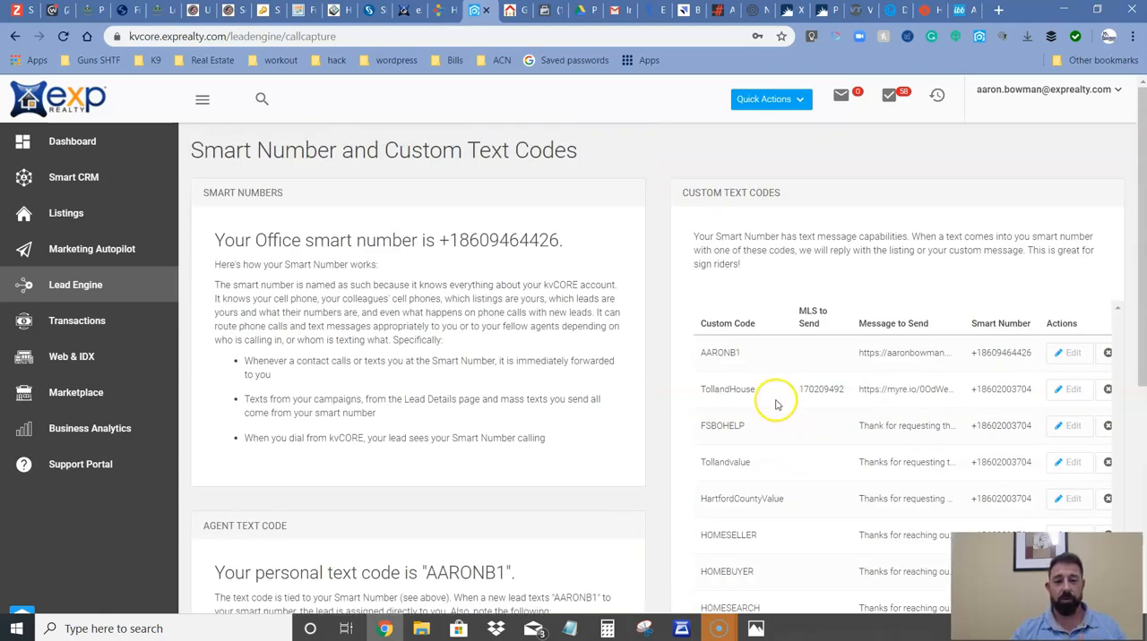
pyautogui.scroll(-2, 774, 414)
pyautogui.scroll(-3, 768, 421)
pyautogui.scroll(5, 768, 422)
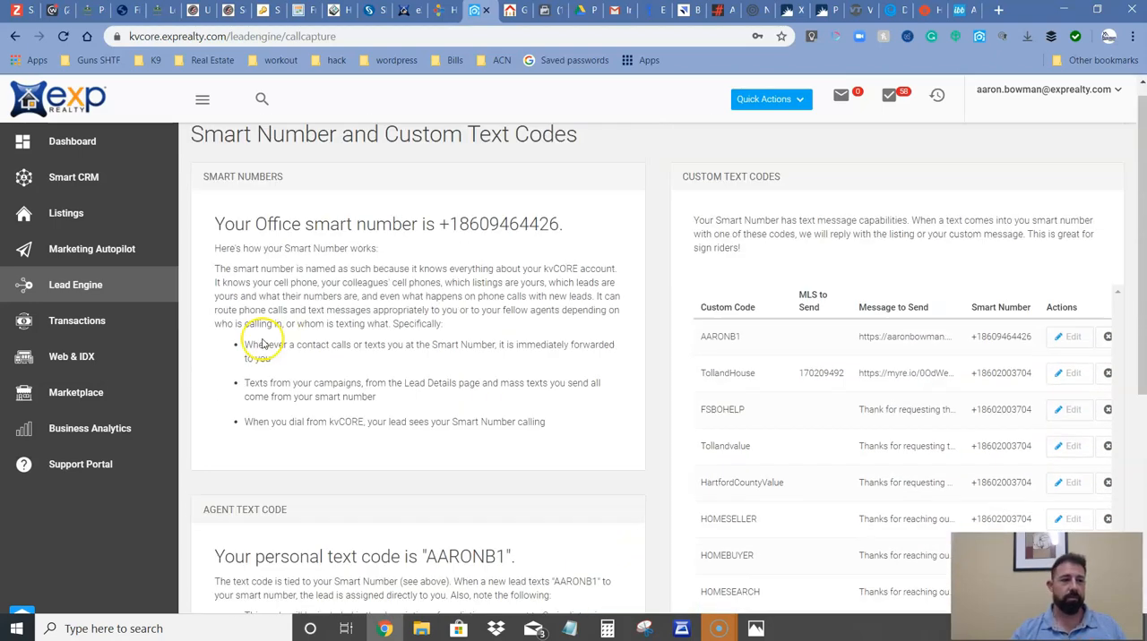
# Open the kvCORE dashboard and look through the recent lead activity cards.
pyautogui.click(76, 141)
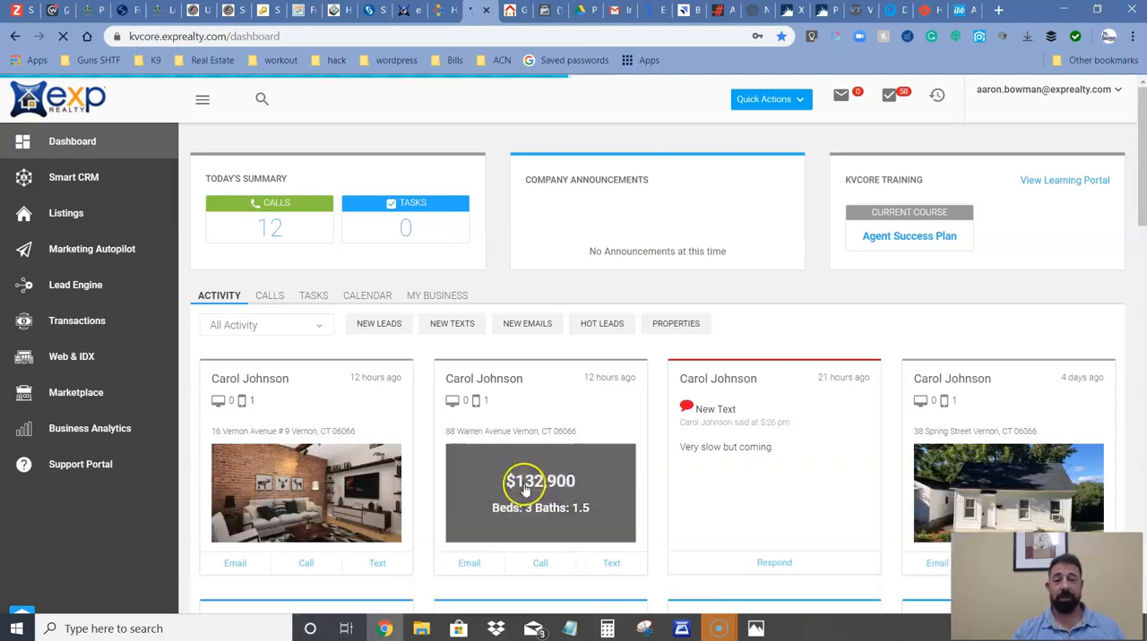
pyautogui.scroll(-3, 593, 432)
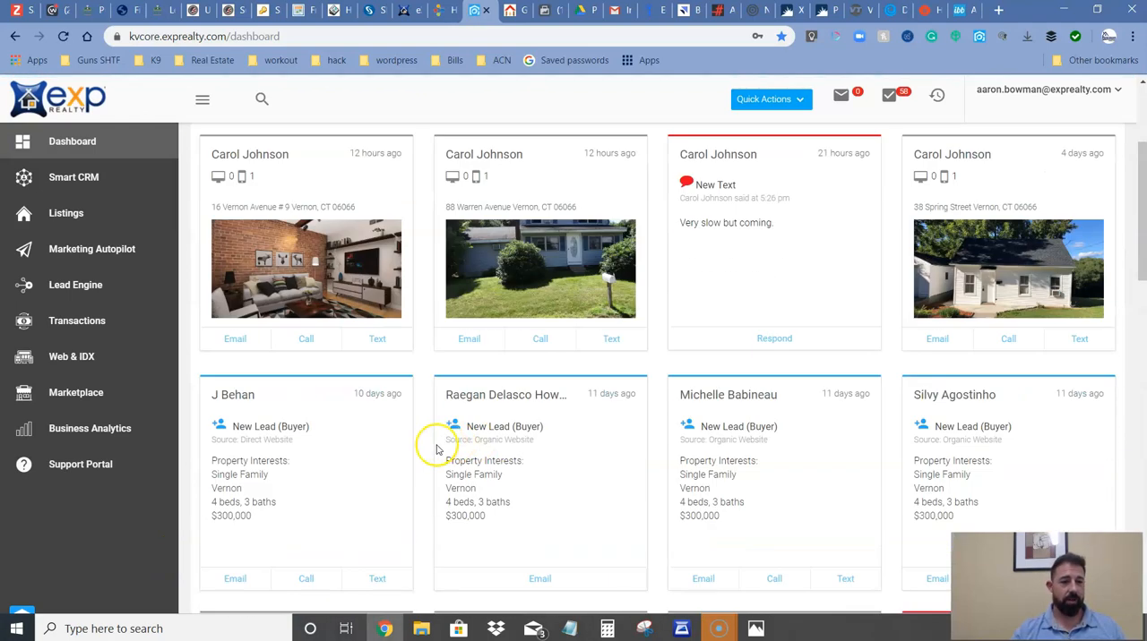